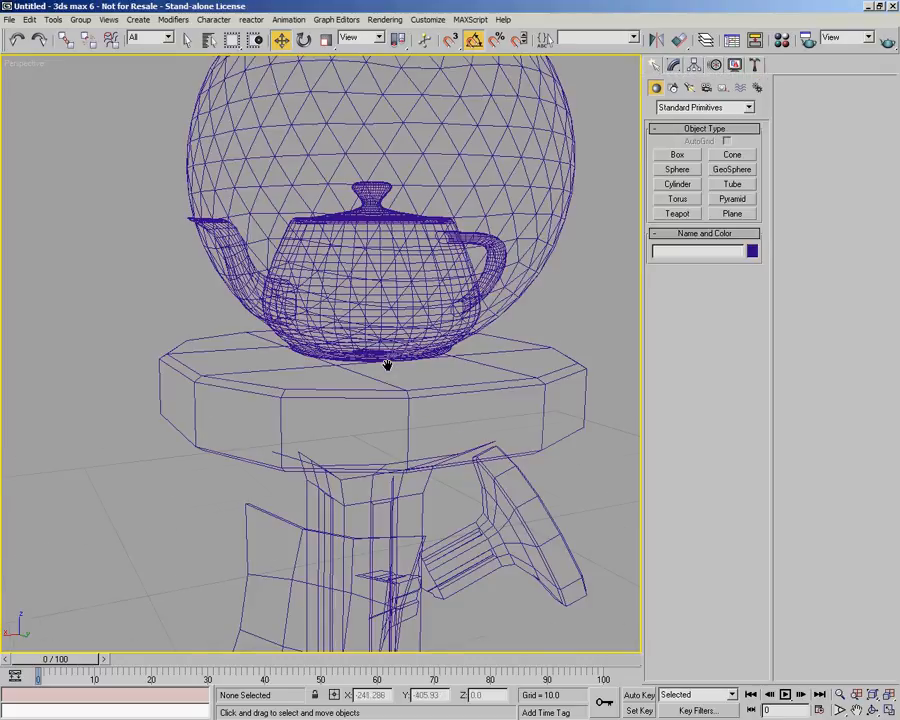
Start a GeoSphere with AutoGrid enabled and display the perspective view shaded with edged faces
{"action": "scroll", "coordinate": [388, 368], "scroll_direction": "down", "scroll_amount": 5}
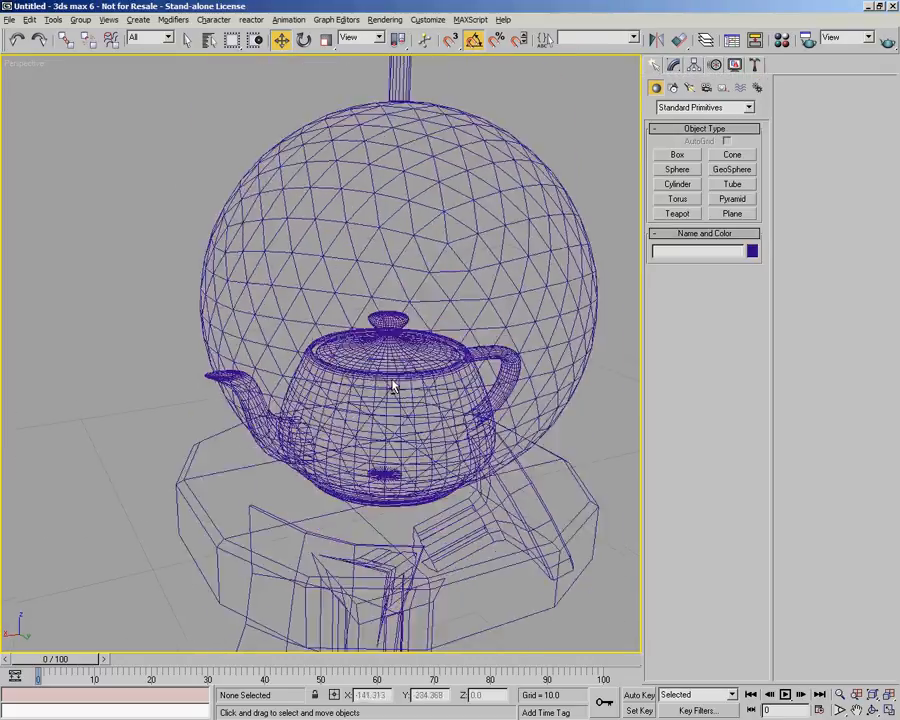
{"action": "middle_click_drag", "start_coordinate": [361, 317], "coordinate": [366, 345]}
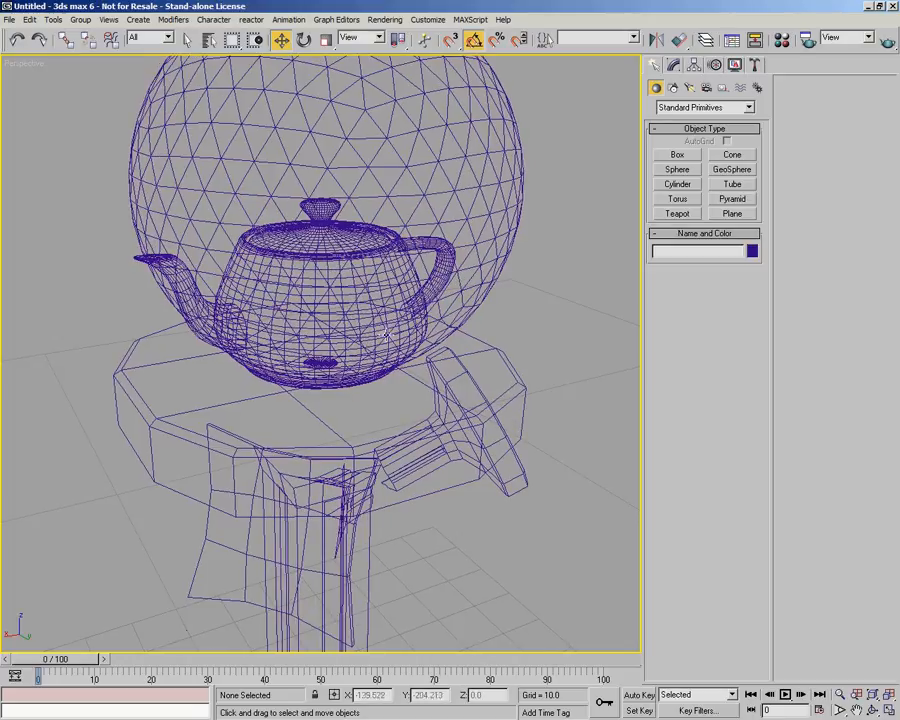
{"action": "left_click", "coordinate": [722, 172]}
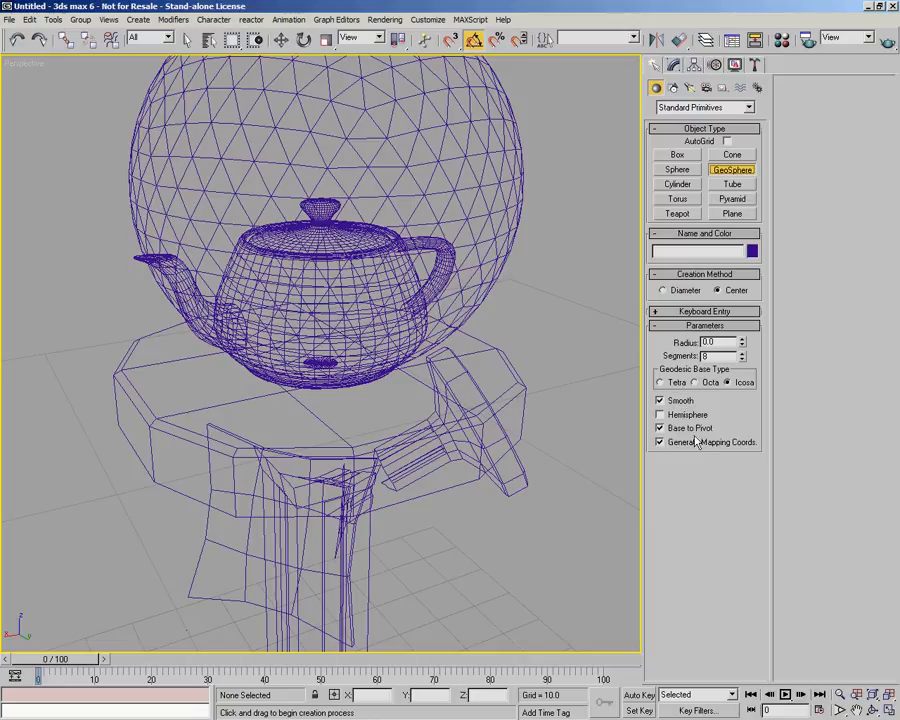
{"action": "left_click", "coordinate": [727, 142]}
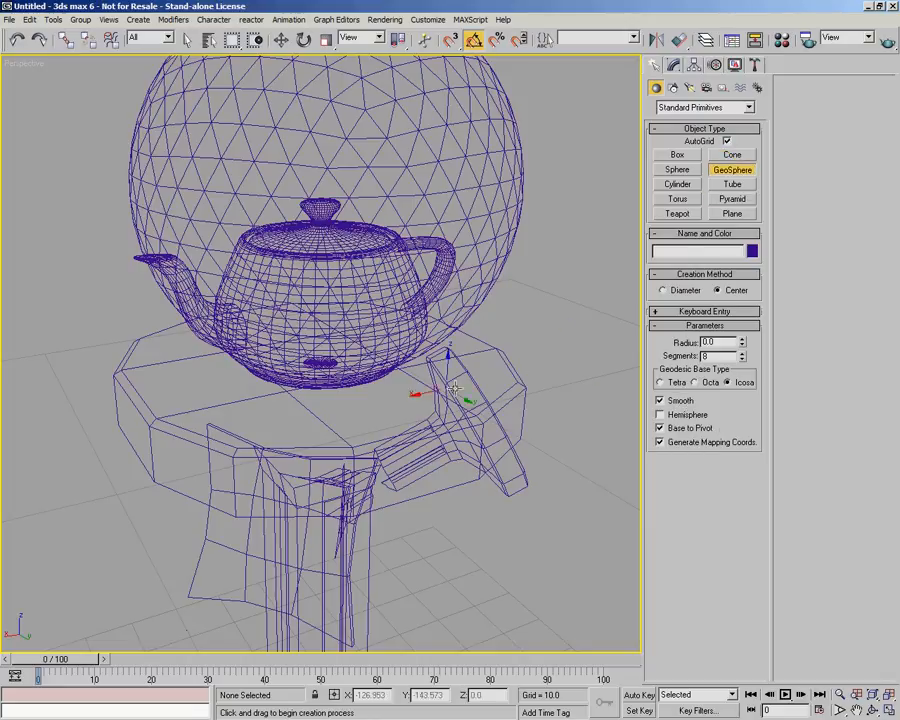
{"action": "middle_click_drag", "start_coordinate": [388, 446], "coordinate": [414, 455], "text": "alt"}
{"action": "key", "text": "F3"}
{"action": "key", "text": "F4"}
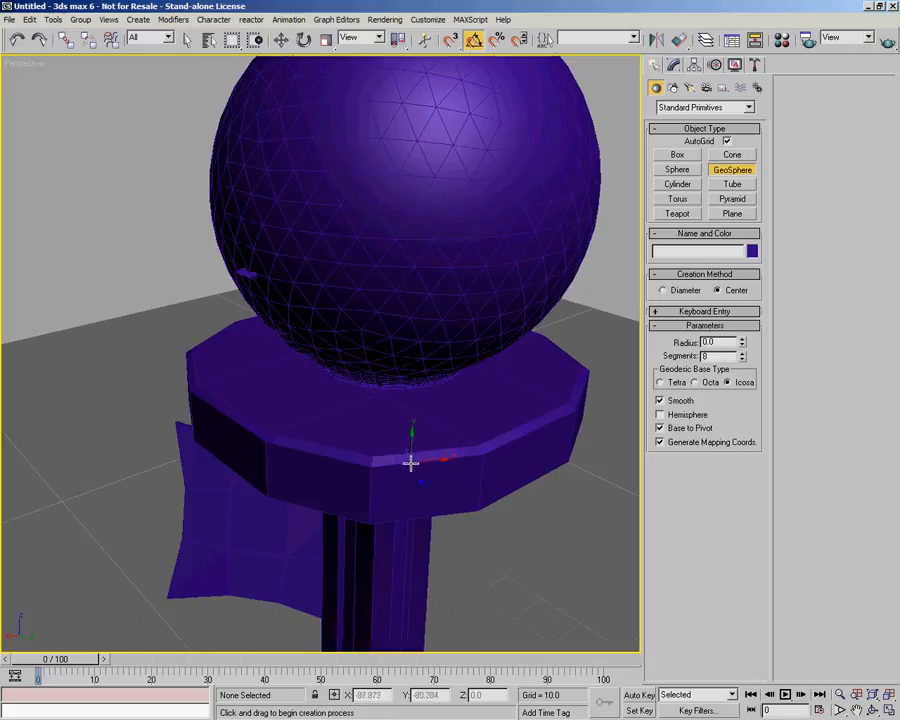
Create a small geosphere with a radius of about 1.855 on the tabletop in front of the large sphere, with 4 segments
{"action": "left_click_drag", "start_coordinate": [373, 430], "coordinate": [395, 430]}
{"action": "middle_click_drag", "start_coordinate": [514, 460], "coordinate": [419, 482], "text": "alt"}
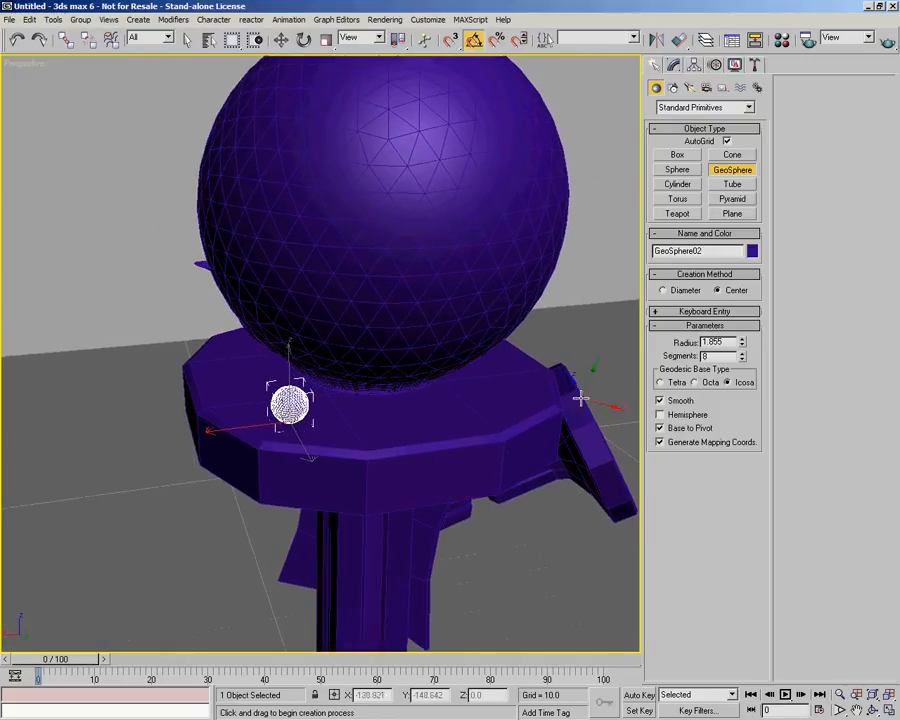
{"action": "left_click", "coordinate": [742, 360]}
{"action": "left_click", "coordinate": [742, 360]}
{"action": "left_click", "coordinate": [742, 360]}
{"action": "left_click", "coordinate": [742, 360]}
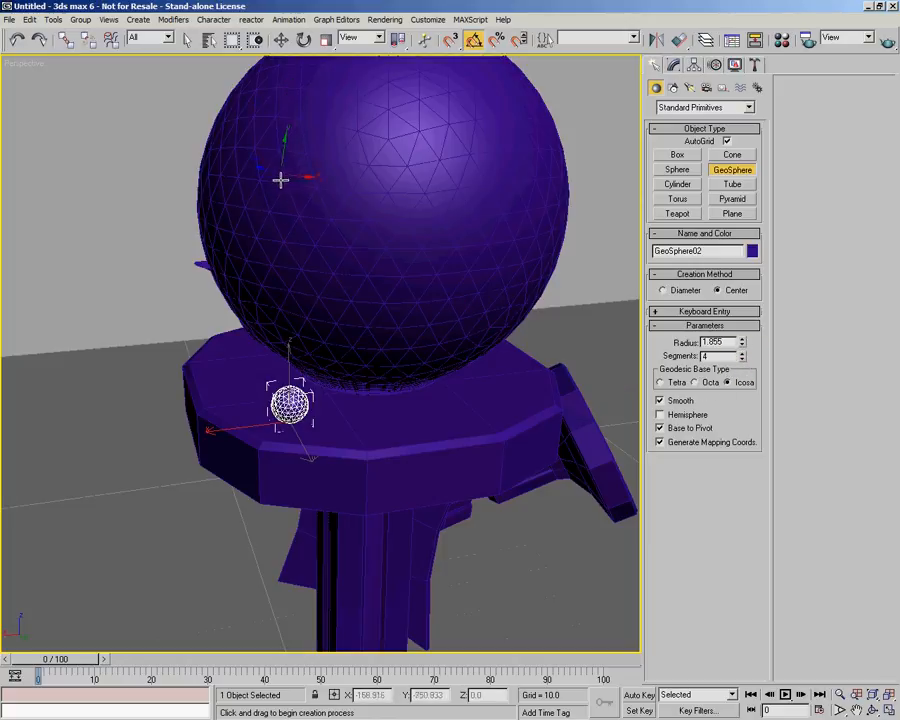
Move the small geosphere across the tabletop toward its edge, to about X 14.182, Y 13.212
{"action": "left_click", "coordinate": [281, 39]}
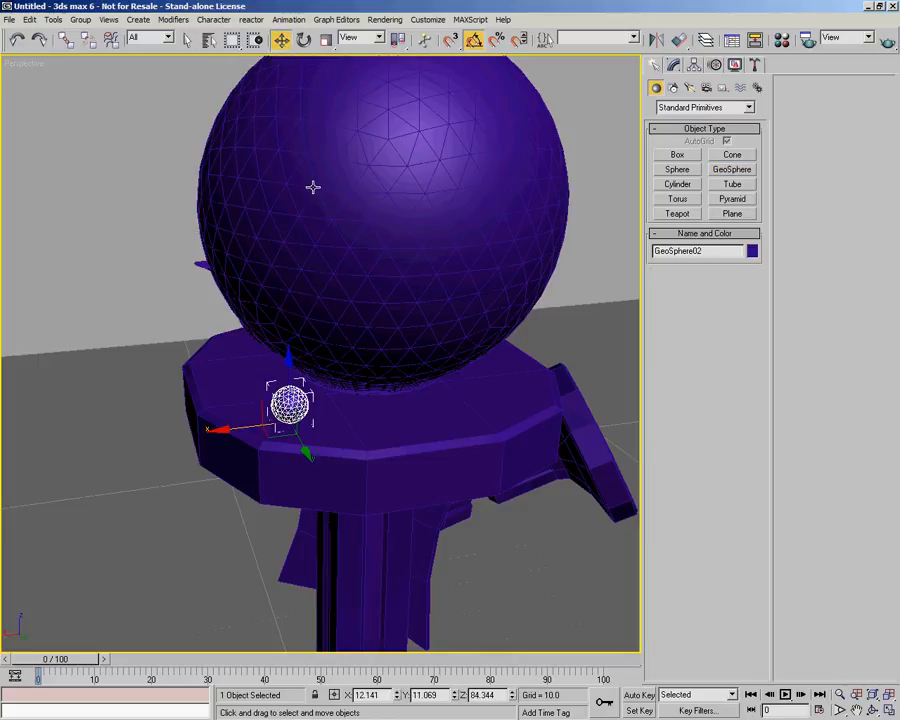
{"action": "middle_click_drag", "start_coordinate": [313, 453], "coordinate": [242, 464], "text": "alt"}
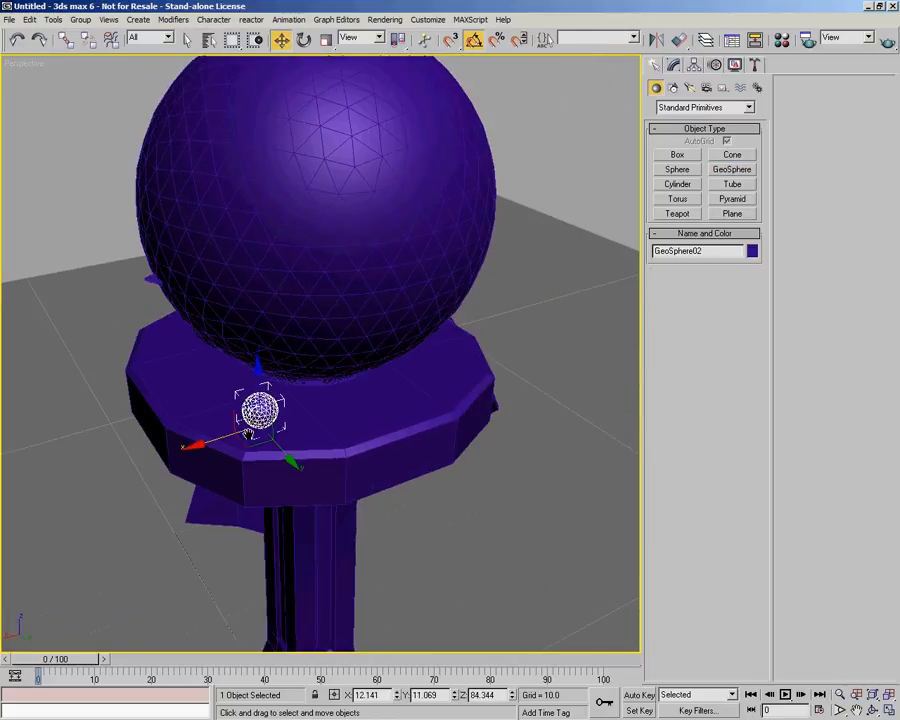
{"action": "left_click_drag", "start_coordinate": [245, 447], "coordinate": [238, 459]}
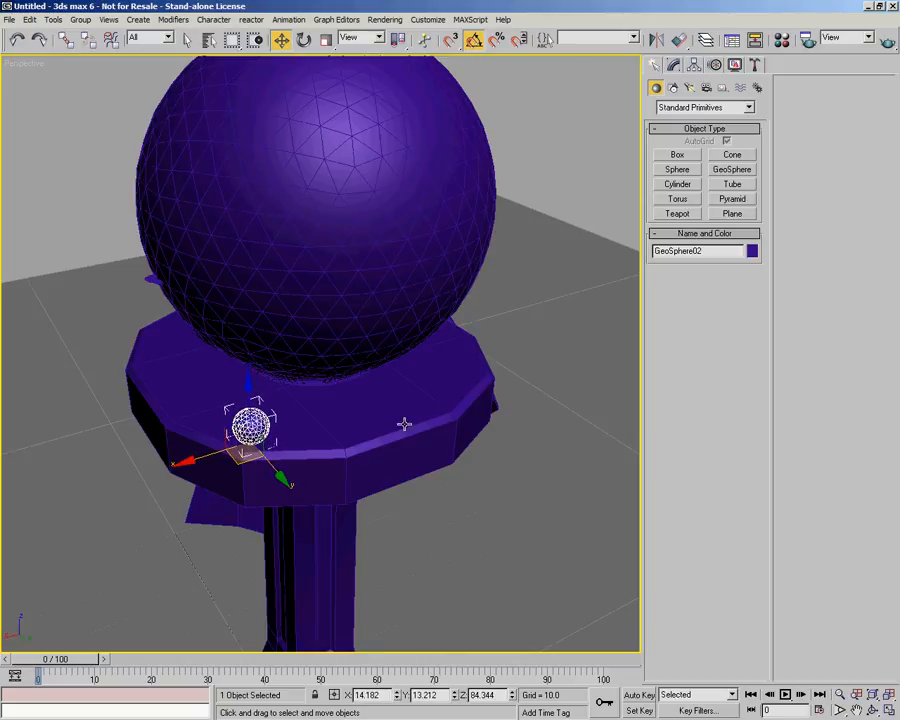
Apply an FFD 3x3x3 modifier to the small geosphere
{"action": "middle_click_drag", "start_coordinate": [532, 307], "coordinate": [343, 452], "text": "alt"}
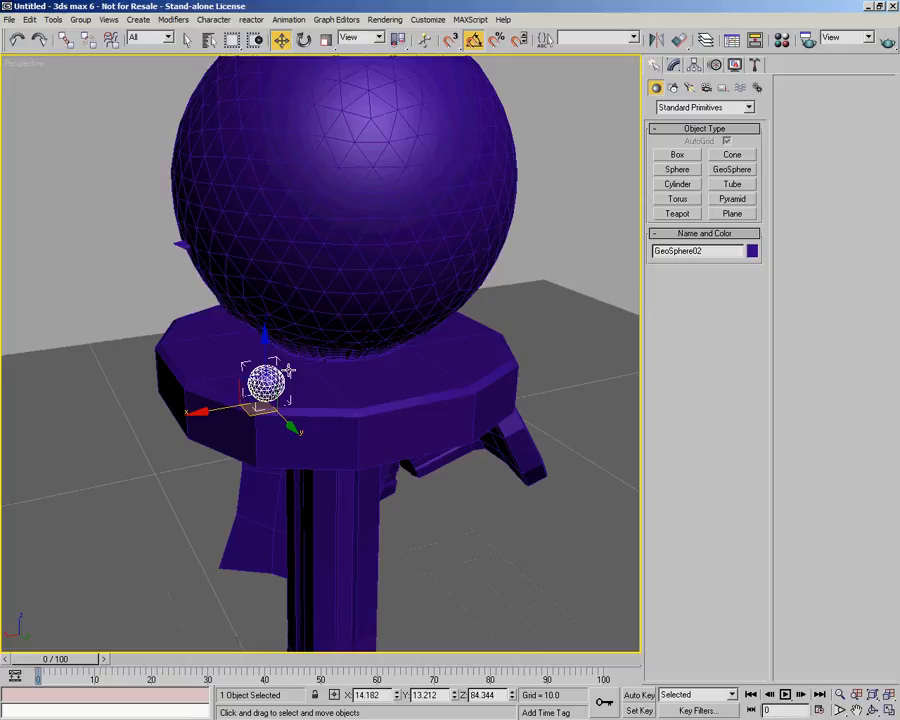
{"action": "left_click", "coordinate": [673, 64]}
{"action": "left_click", "coordinate": [757, 104]}
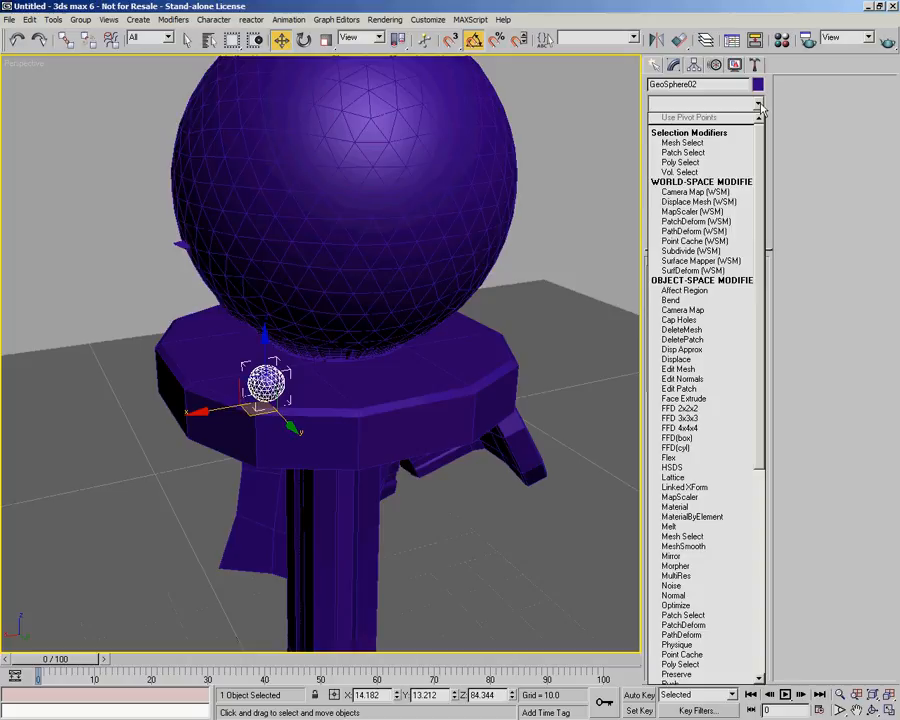
{"action": "left_click_drag", "start_coordinate": [757, 147], "coordinate": [762, 226]}
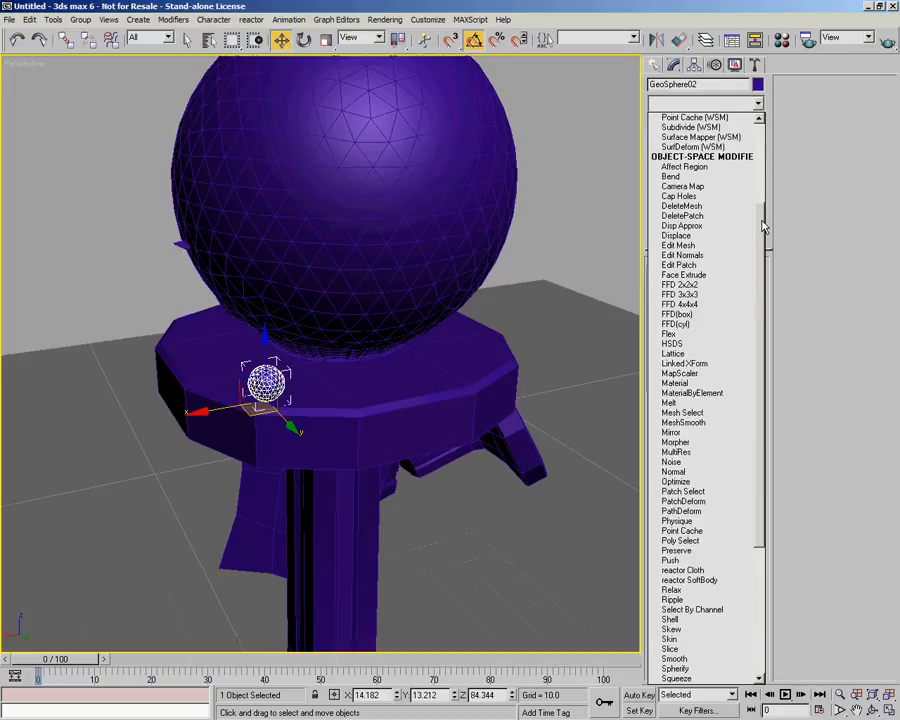
{"action": "left_click", "coordinate": [712, 298]}
{"action": "middle_click_drag", "start_coordinate": [446, 408], "coordinate": [385, 416], "text": "alt"}
{"action": "scroll", "coordinate": [384, 406], "scroll_direction": "up", "scroll_amount": 3}
{"action": "scroll", "coordinate": [319, 408], "scroll_direction": "up", "scroll_amount": 3}
{"action": "middle_click_drag", "start_coordinate": [321, 408], "coordinate": [346, 405]}
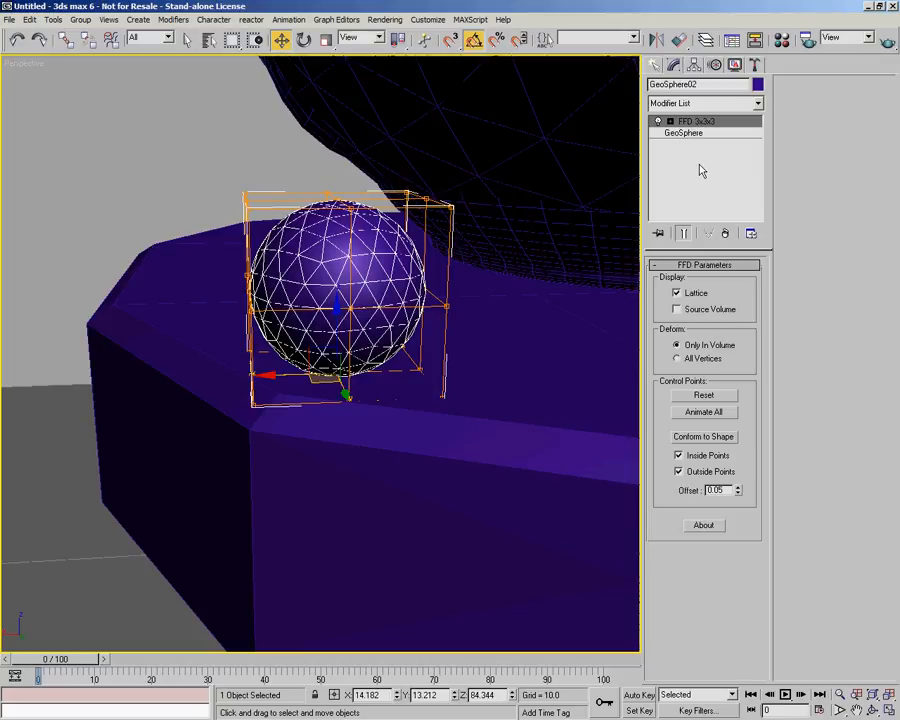
Raise the top layer of FFD control points along Z to stretch the small geosphere into a tall egg shape
{"action": "left_click", "coordinate": [670, 121]}
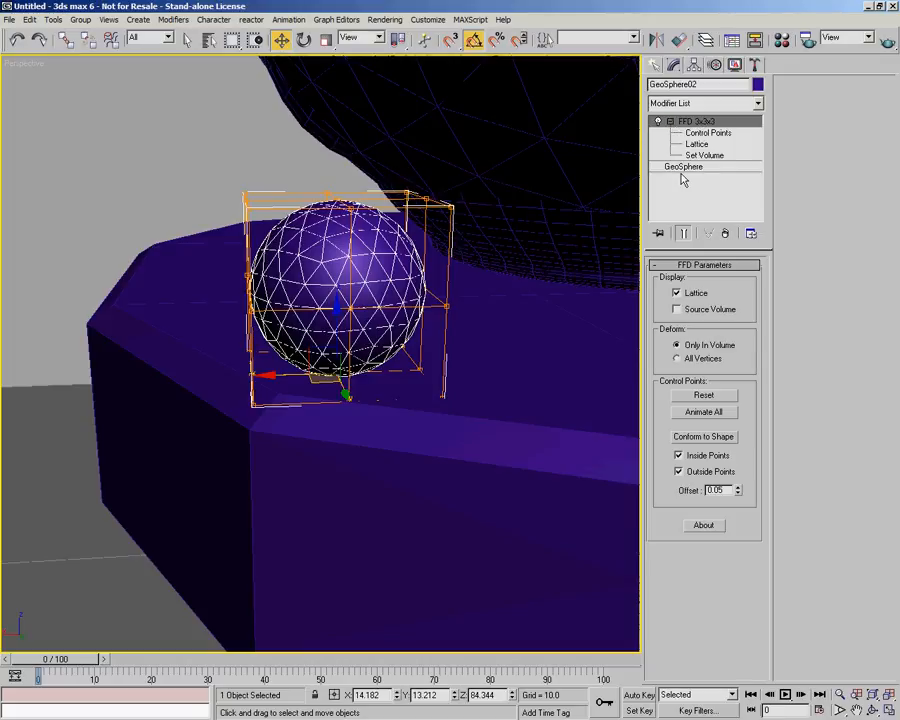
{"action": "left_click", "coordinate": [719, 137]}
{"action": "left_click_drag", "start_coordinate": [202, 148], "coordinate": [506, 240]}
{"action": "scroll", "coordinate": [414, 191], "scroll_direction": "down", "scroll_amount": 3}
{"action": "mouse_move", "coordinate": [414, 191]}
{"action": "middle_mouse_down"}
{"action": "mouse_move", "coordinate": [416, 215]}
{"action": "mouse_move", "coordinate": [413, 180]}
{"action": "mouse_move", "coordinate": [408, 206]}
{"action": "middle_mouse_up"}
{"action": "scroll", "coordinate": [416, 215], "scroll_direction": "up", "scroll_amount": 3}
{"action": "scroll", "coordinate": [408, 206], "scroll_direction": "down", "scroll_amount": 1}
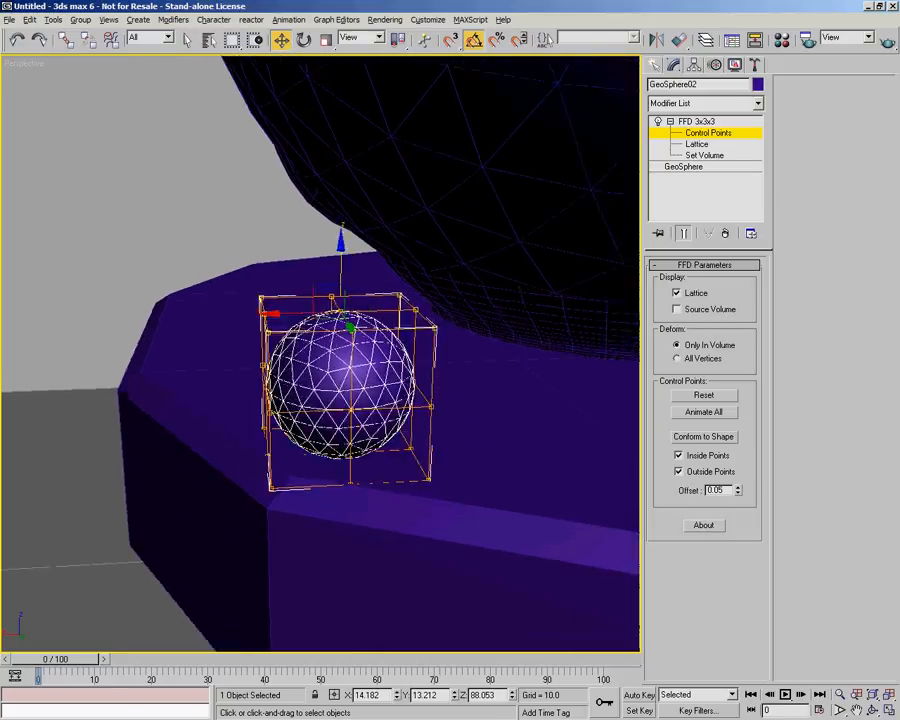
{"action": "scroll", "coordinate": [409, 245], "scroll_direction": "down", "scroll_amount": 3}
{"action": "scroll", "coordinate": [409, 245], "scroll_direction": "up", "scroll_amount": 1}
{"action": "left_click_drag", "start_coordinate": [338, 262], "coordinate": [345, 182]}
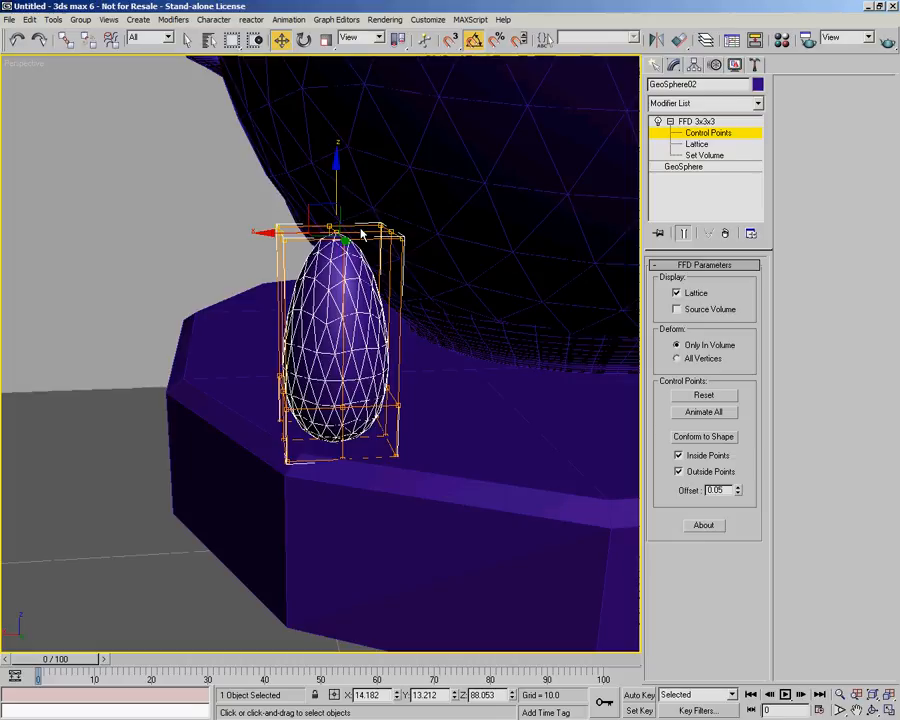
{"action": "left_click", "coordinate": [698, 135]}
{"action": "left_click", "coordinate": [670, 121]}
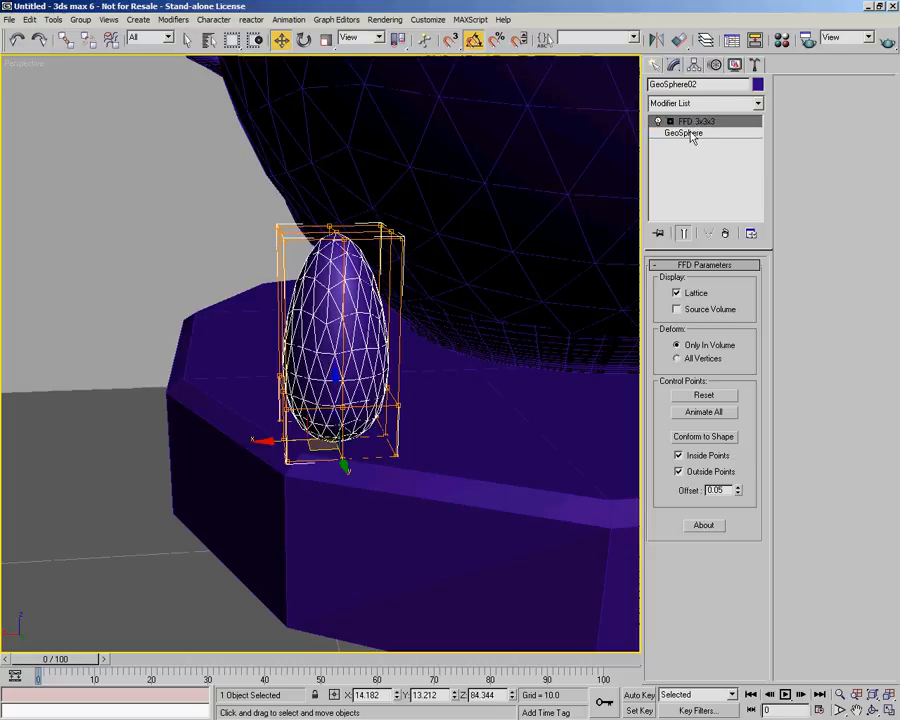
Set the segments of the base GeoSphere beneath the FFD modifier to 7
{"action": "left_click", "coordinate": [686, 133]}
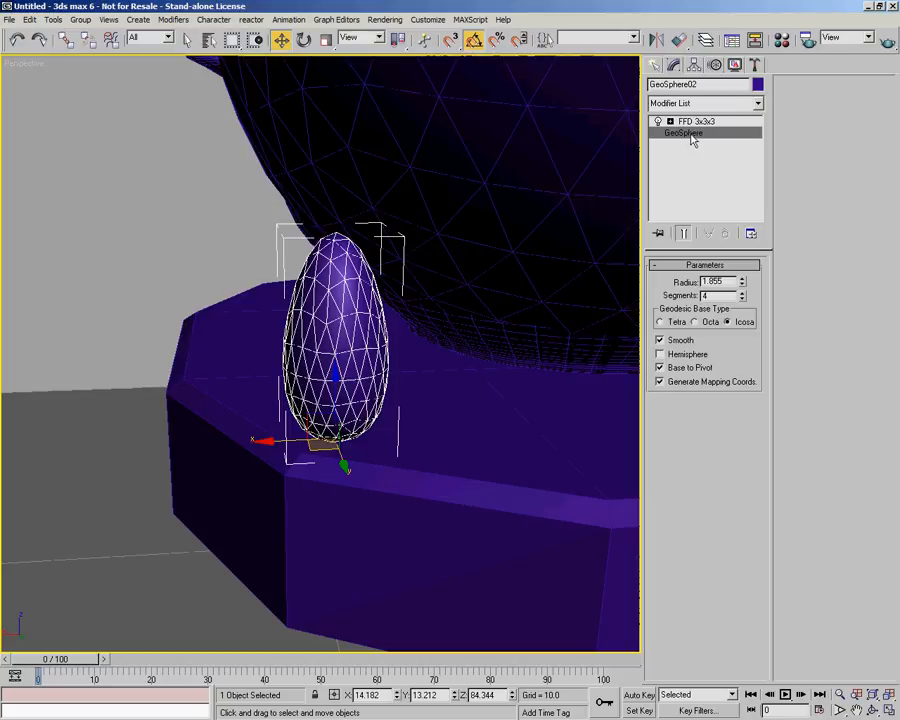
{"action": "left_click", "coordinate": [742, 293]}
{"action": "left_click", "coordinate": [742, 293]}
{"action": "left_click", "coordinate": [742, 293]}
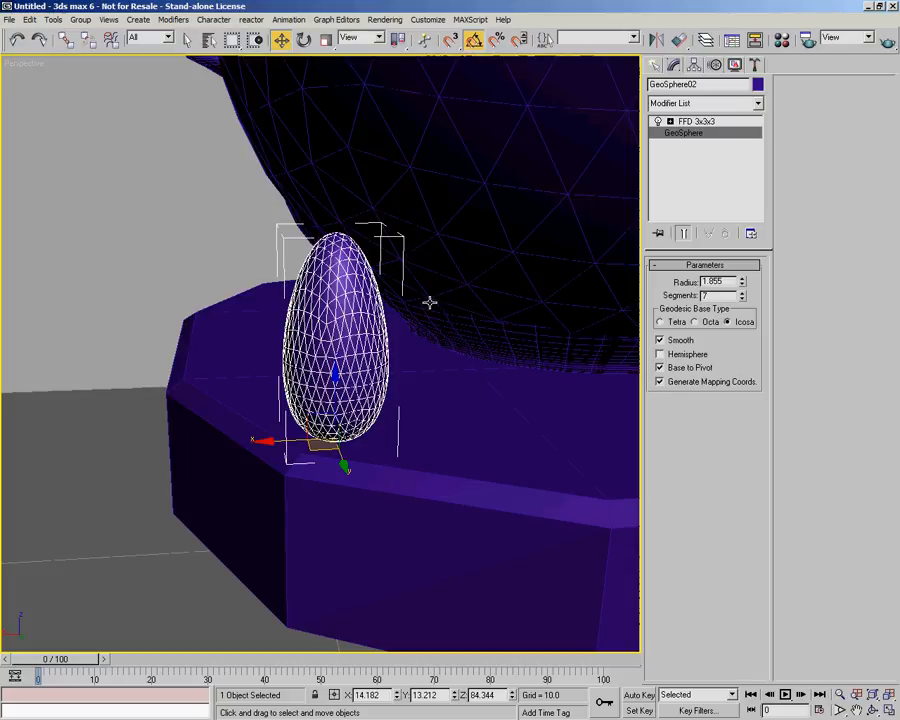
Add a Bend modifier above the FFD 3x3x3 and set its angle to 77
{"action": "left_click", "coordinate": [688, 121]}
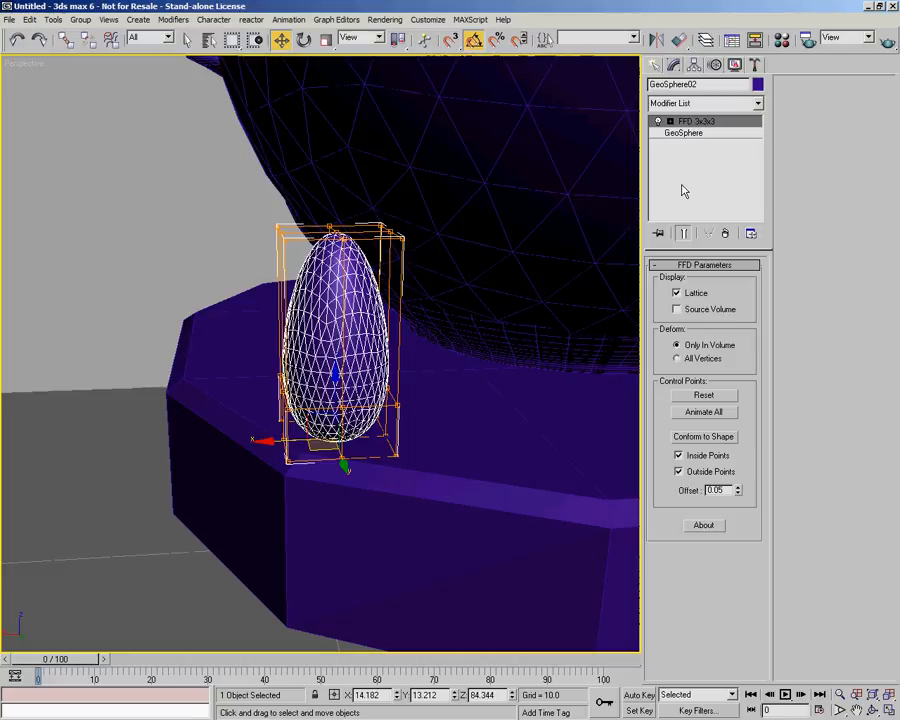
{"action": "left_click", "coordinate": [758, 103]}
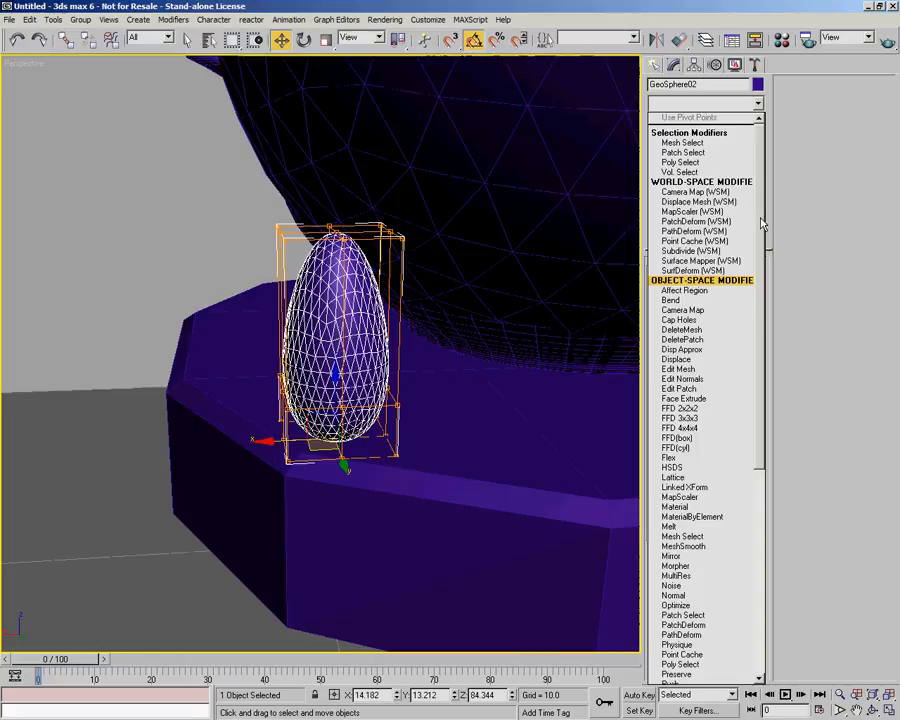
{"action": "left_click_drag", "start_coordinate": [764, 222], "coordinate": [764, 227]}
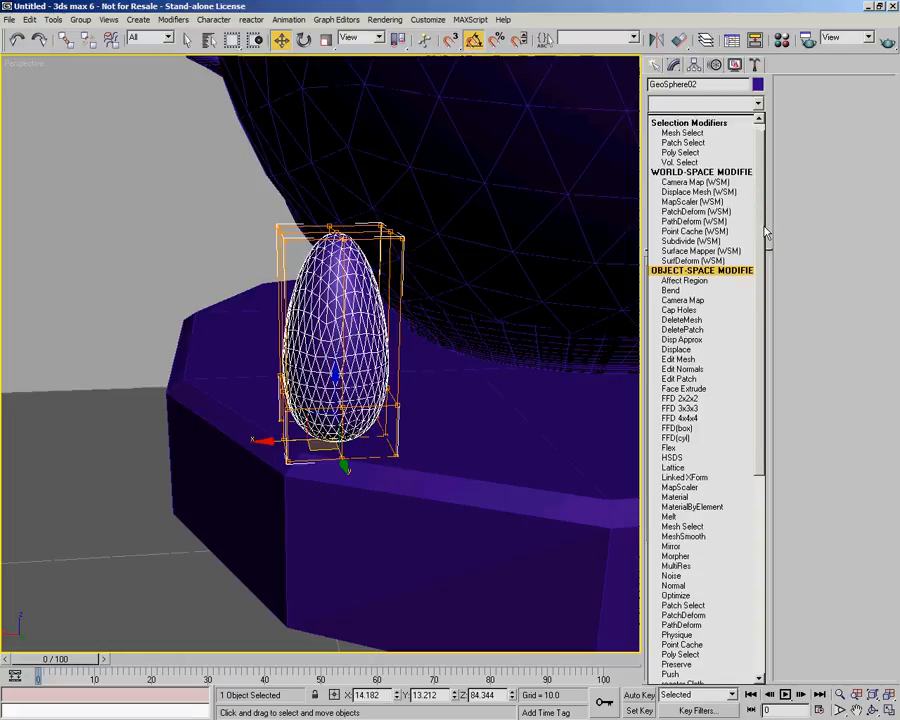
{"action": "left_click", "coordinate": [672, 290]}
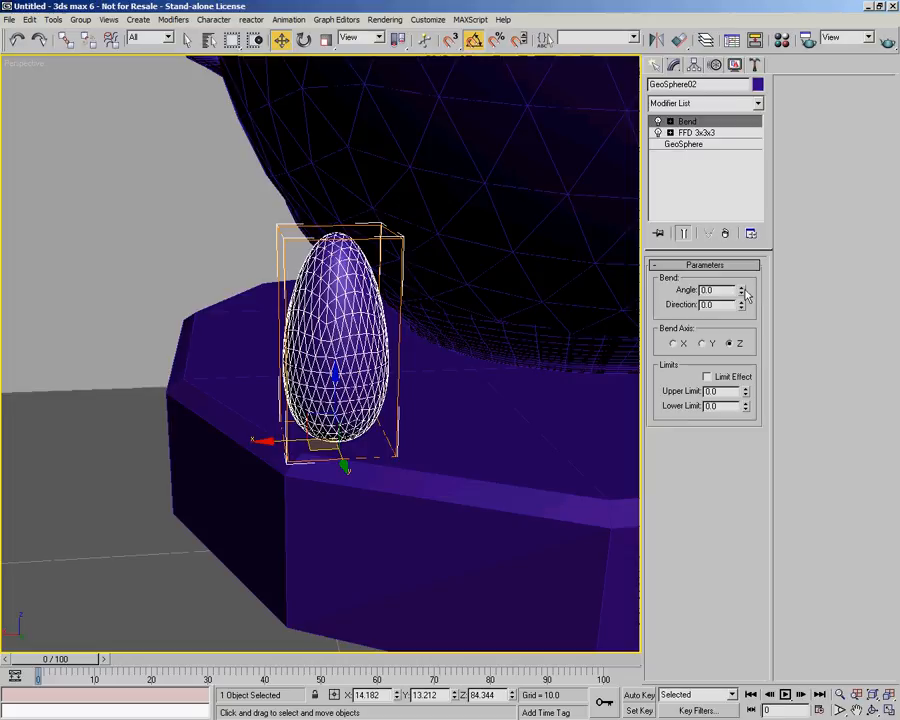
{"action": "left_click_drag", "start_coordinate": [744, 293], "coordinate": [772, 168]}
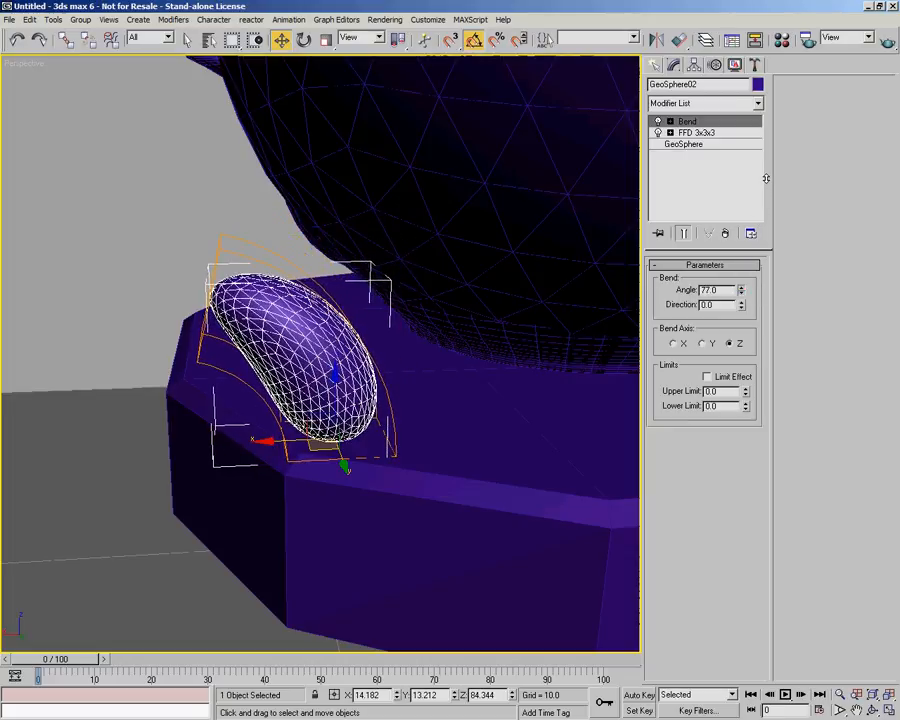
Set the bend direction to -45 so the egg shape leans out over the tabletop's edge
{"action": "middle_click_drag", "start_coordinate": [368, 279], "coordinate": [279, 279], "text": "alt"}
{"action": "middle_click_drag", "start_coordinate": [416, 304], "coordinate": [322, 268]}
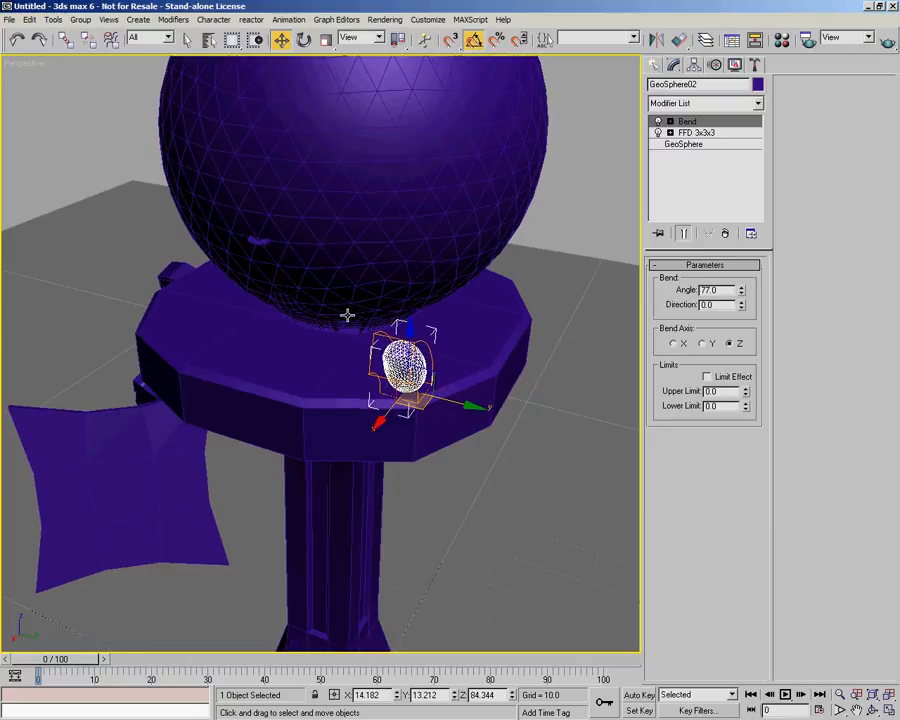
{"action": "left_click_drag", "start_coordinate": [744, 307], "coordinate": [758, 356]}
{"action": "double_click", "coordinate": [729, 306]}
{"action": "type", "text": "-45"}
{"action": "key", "text": "Return"}
Increase the bend angle of the egg shape to 120
{"action": "middle_click_drag", "start_coordinate": [480, 278], "coordinate": [434, 350], "text": "alt"}
{"action": "middle_click_drag", "start_coordinate": [472, 399], "coordinate": [424, 293], "text": "alt"}
{"action": "scroll", "coordinate": [412, 366], "scroll_direction": "up", "scroll_amount": 3}
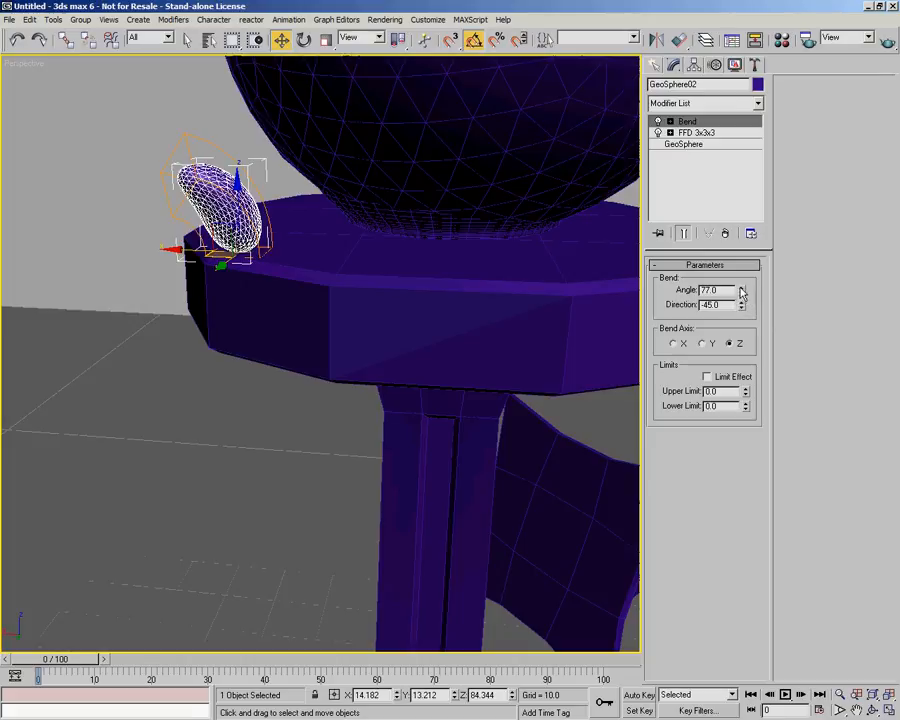
{"action": "left_click_drag", "start_coordinate": [742, 290], "coordinate": [754, 226]}
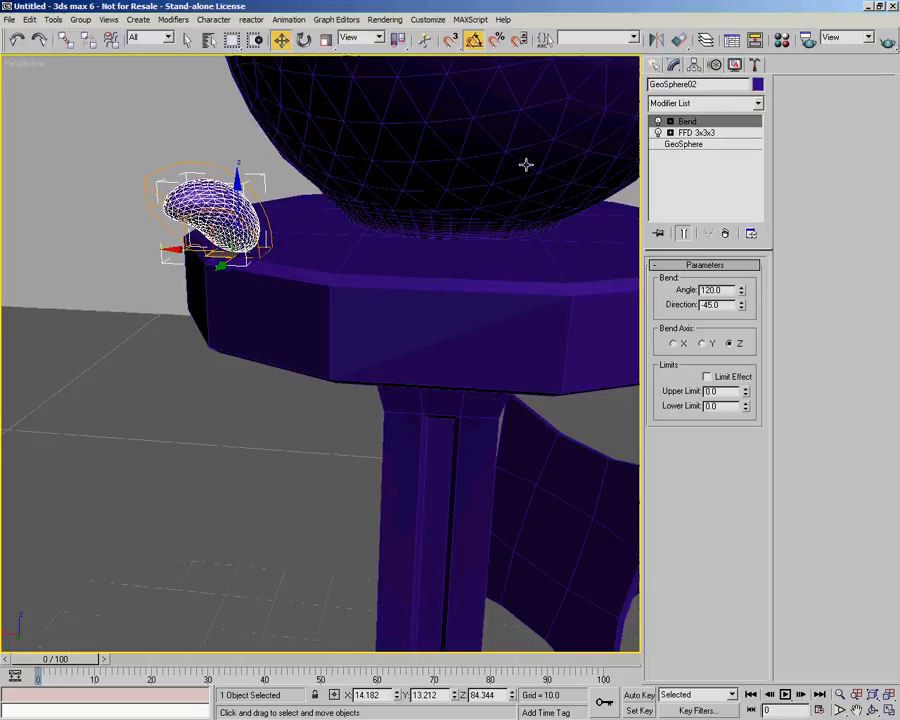
Review the parameters of the GeoSphere, FFD 3x3x3 and Bend levels in the modifier stack
{"action": "left_click", "coordinate": [699, 146]}
{"action": "middle_click_drag", "start_coordinate": [336, 292], "coordinate": [325, 355]}
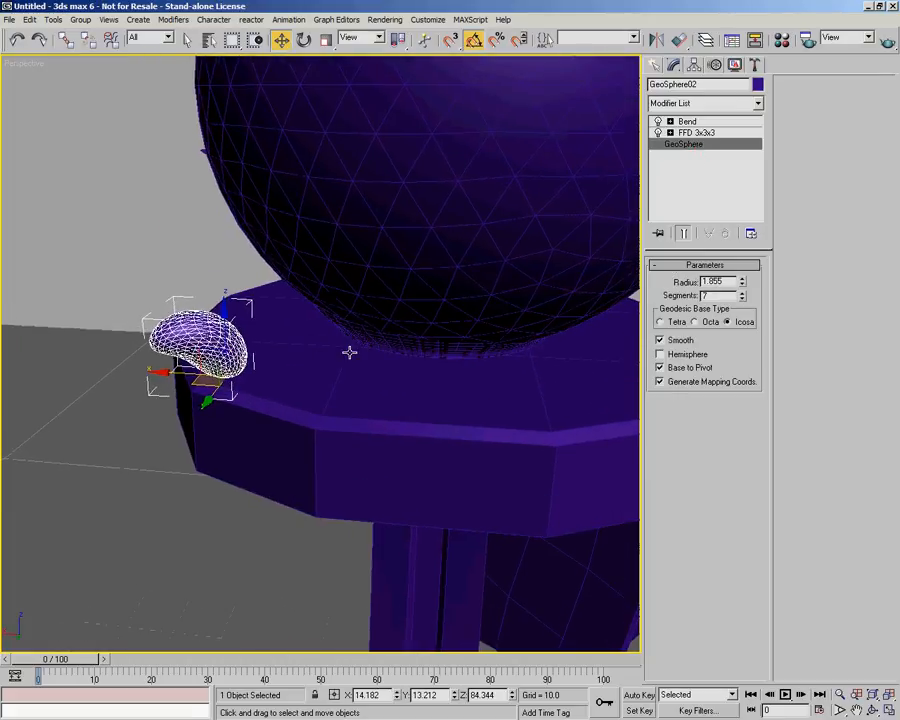
{"action": "left_click", "coordinate": [688, 132]}
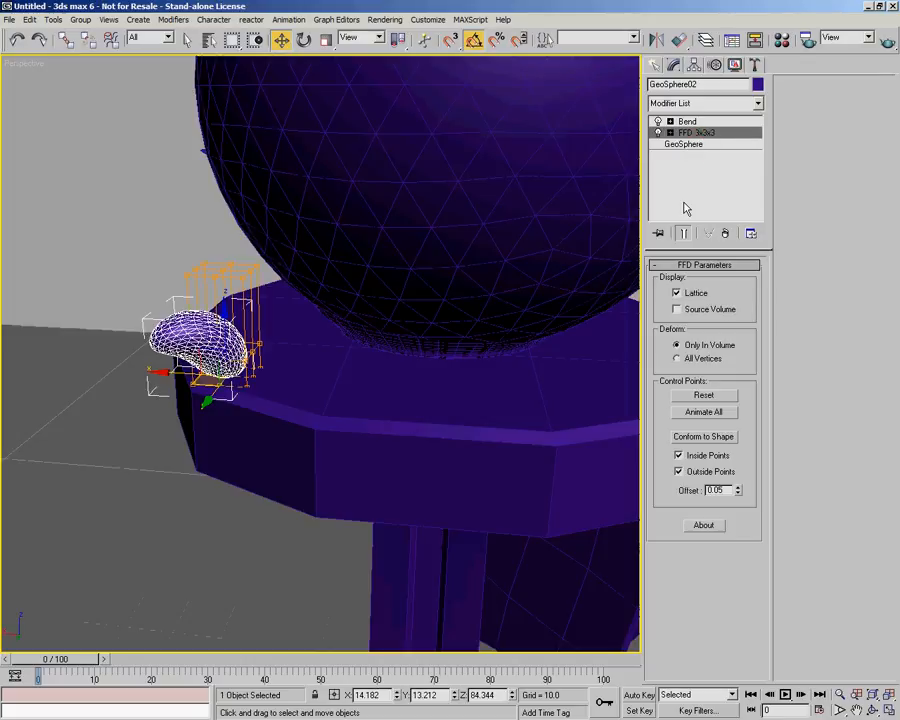
{"action": "left_click", "coordinate": [688, 121]}
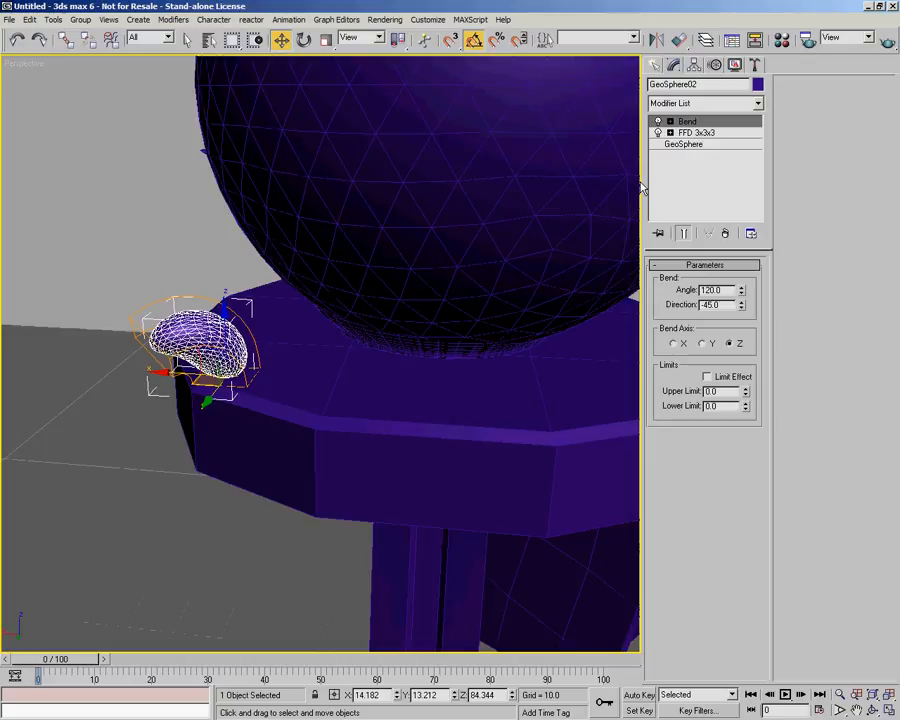
Turn off the end-result display at the GeoSphere level and compare the shape at the FFD 3x3x3 and Bend levels
{"action": "left_click", "coordinate": [696, 146]}
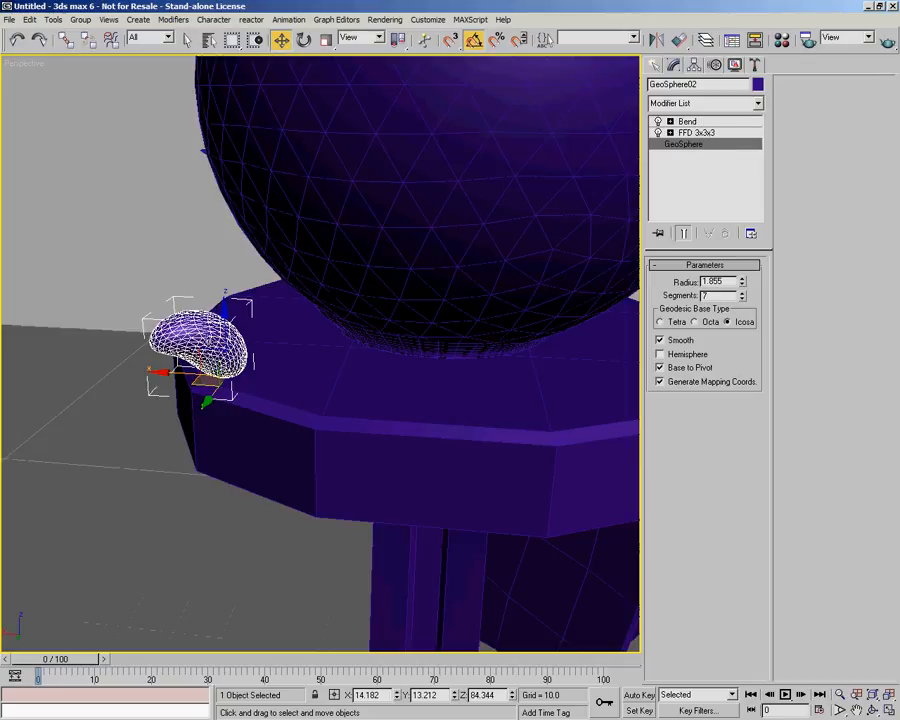
{"action": "left_click", "coordinate": [685, 234]}
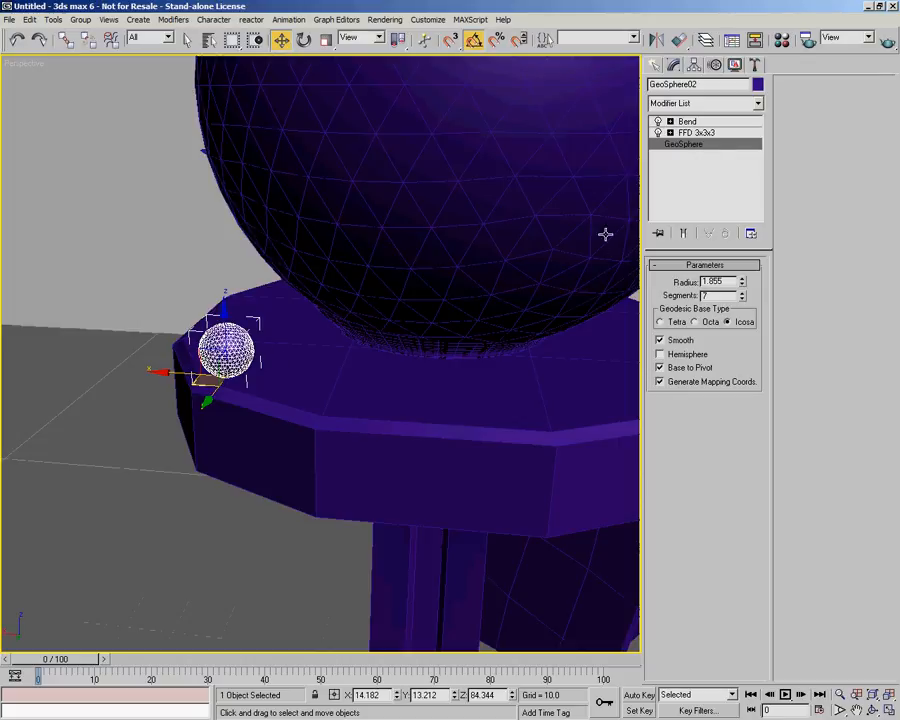
{"action": "left_click", "coordinate": [696, 133]}
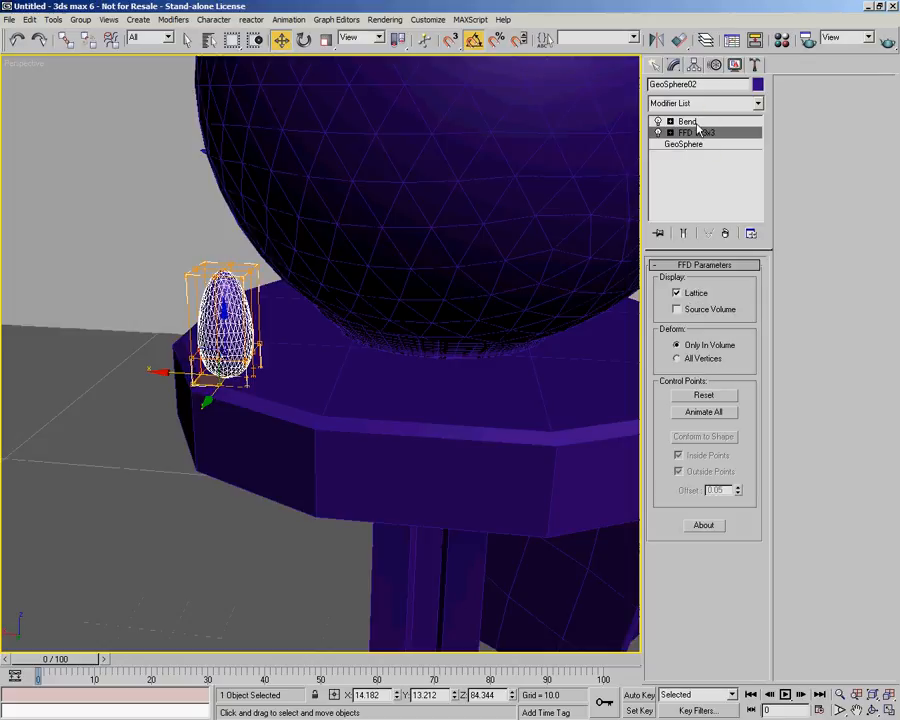
{"action": "left_click", "coordinate": [692, 122]}
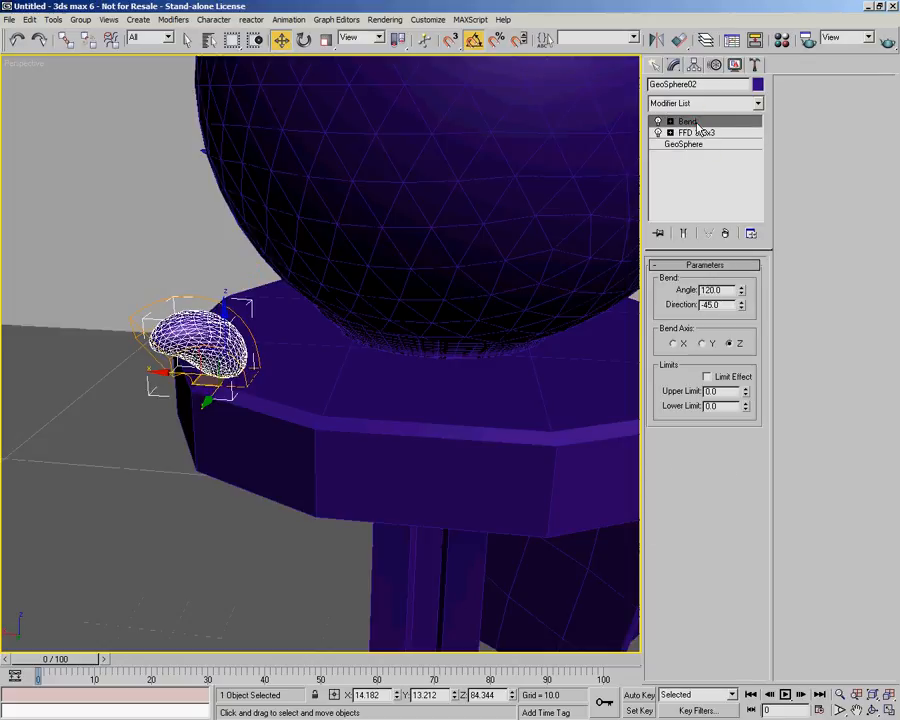
Step repeatedly between the Bend, FFD 3x3x3 and GeoSphere levels of the egg shape's modifier stack to compare them
{"action": "left_click", "coordinate": [697, 133]}
{"action": "left_click", "coordinate": [688, 144]}
{"action": "left_click", "coordinate": [693, 133]}
{"action": "left_click", "coordinate": [692, 122]}
{"action": "left_click", "coordinate": [695, 133]}
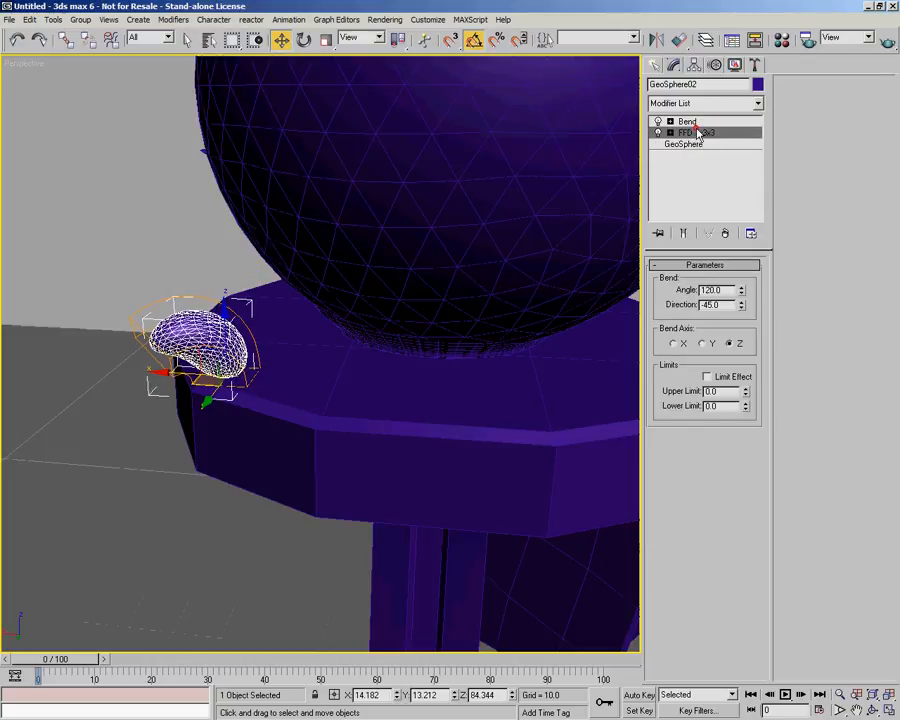
{"action": "left_click", "coordinate": [688, 144]}
{"action": "left_click", "coordinate": [695, 133]}
{"action": "left_click", "coordinate": [692, 122]}
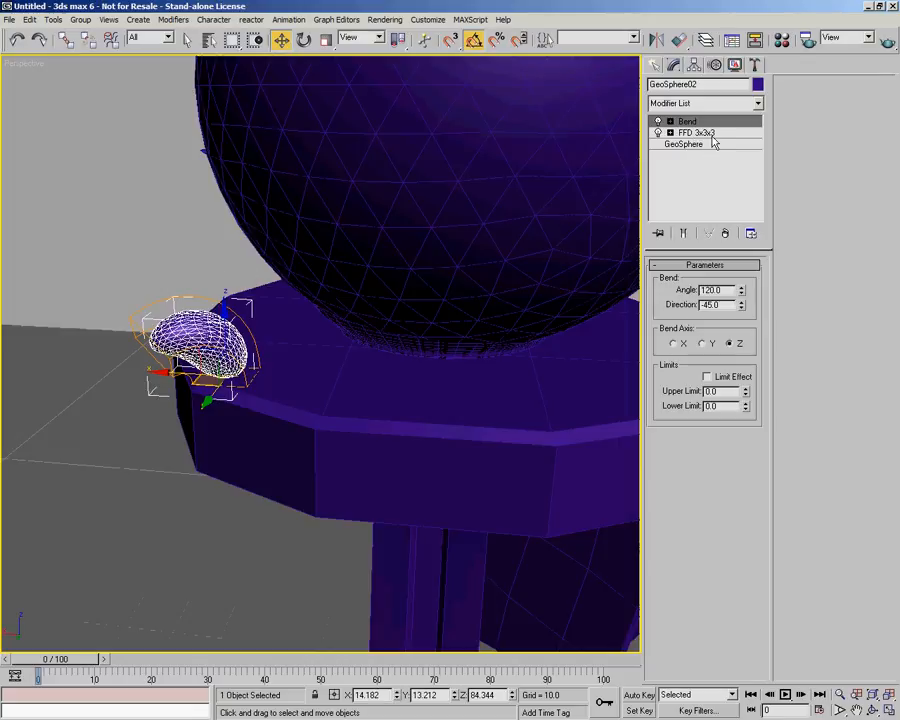
Reduce the bend angle of the egg shape to 80
{"action": "left_click", "coordinate": [741, 294]}
{"action": "left_click_drag", "start_coordinate": [741, 294], "coordinate": [743, 345]}
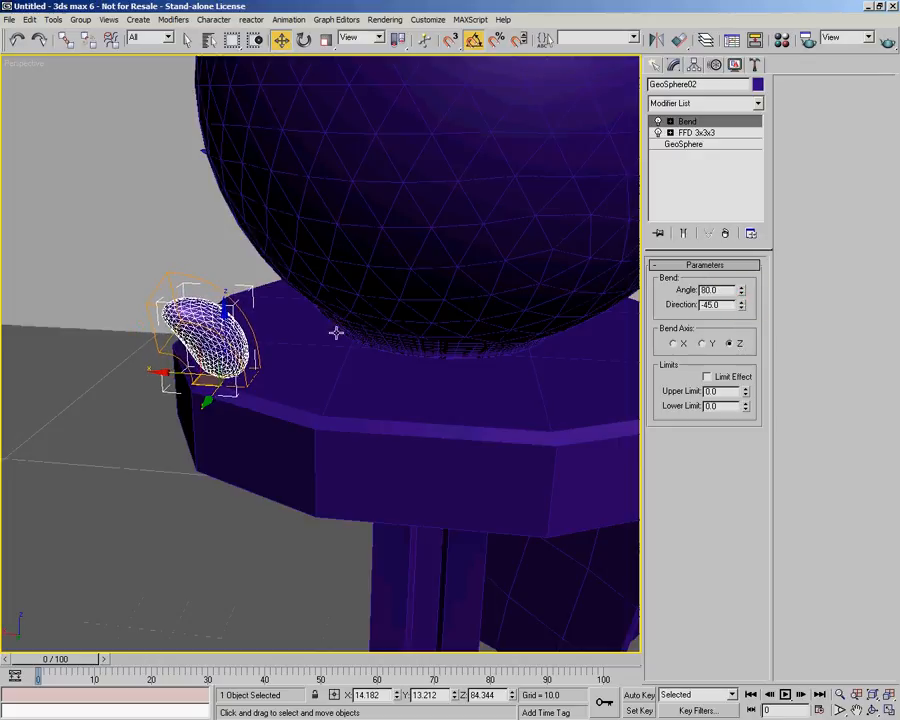
{"action": "left_click", "coordinate": [192, 256]}
Rotate the bent egg shape by -25 degrees around the Z axis on the table's edge
{"action": "scroll", "coordinate": [261, 267], "scroll_direction": "down", "scroll_amount": 3}
{"action": "middle_click_drag", "start_coordinate": [343, 317], "coordinate": [438, 368], "text": "alt"}
{"action": "left_click", "coordinate": [463, 290]}
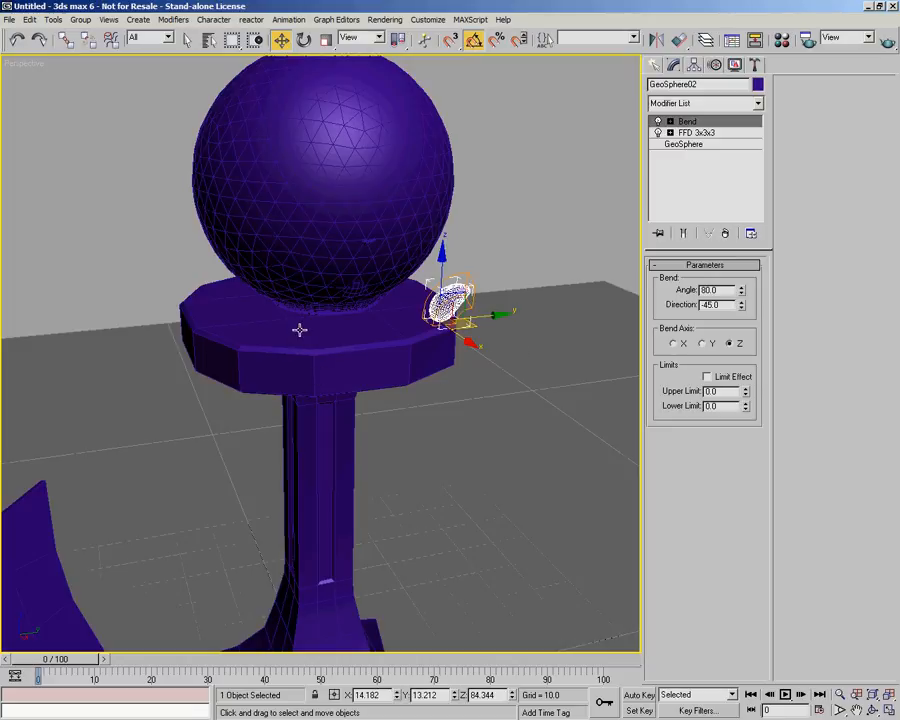
{"action": "key", "text": "e"}
{"action": "mouse_move", "coordinate": [463, 357]}
{"action": "left_mouse_down"}
{"action": "mouse_move", "coordinate": [267, 338]}
{"action": "mouse_move", "coordinate": [530, 358]}
{"action": "mouse_move", "coordinate": [263, 329]}
{"action": "mouse_move", "coordinate": [394, 354]}
{"action": "mouse_move", "coordinate": [446, 446]}
{"action": "mouse_move", "coordinate": [453, 349]}
{"action": "left_mouse_up"}
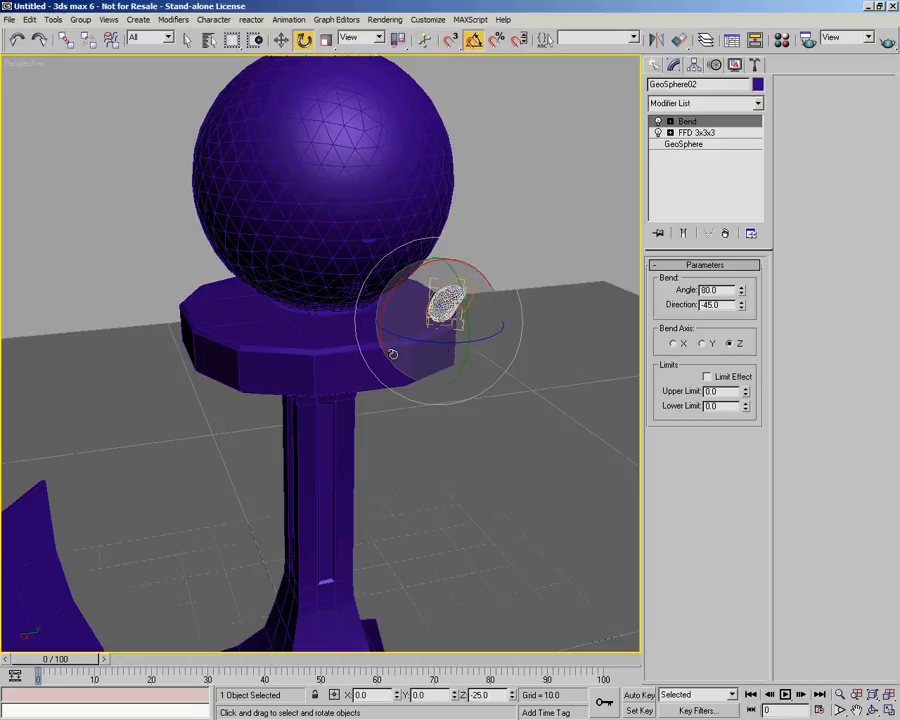
{"action": "mouse_move", "coordinate": [419, 413]}
{"action": "middle_mouse_down", "text": "alt"}
{"action": "mouse_move", "coordinate": [385, 416]}
{"action": "mouse_move", "coordinate": [404, 394]}
{"action": "mouse_move", "coordinate": [406, 415]}
{"action": "middle_mouse_up", "text": "alt"}
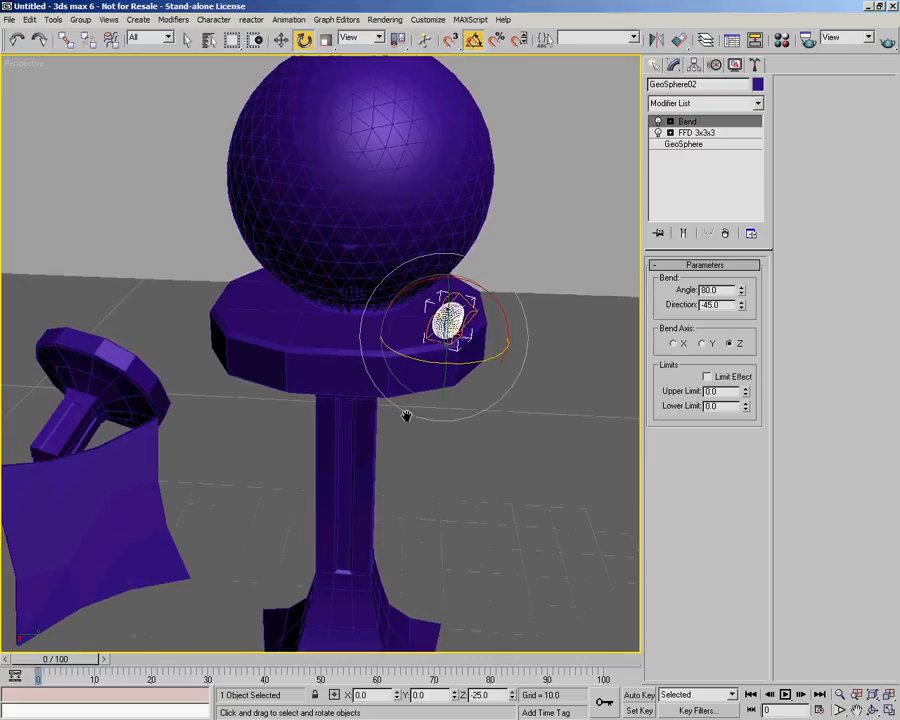
Restrict adjustments of the egg shape to its pivot only
{"action": "left_click", "coordinate": [695, 65]}
{"action": "left_click", "coordinate": [703, 154]}
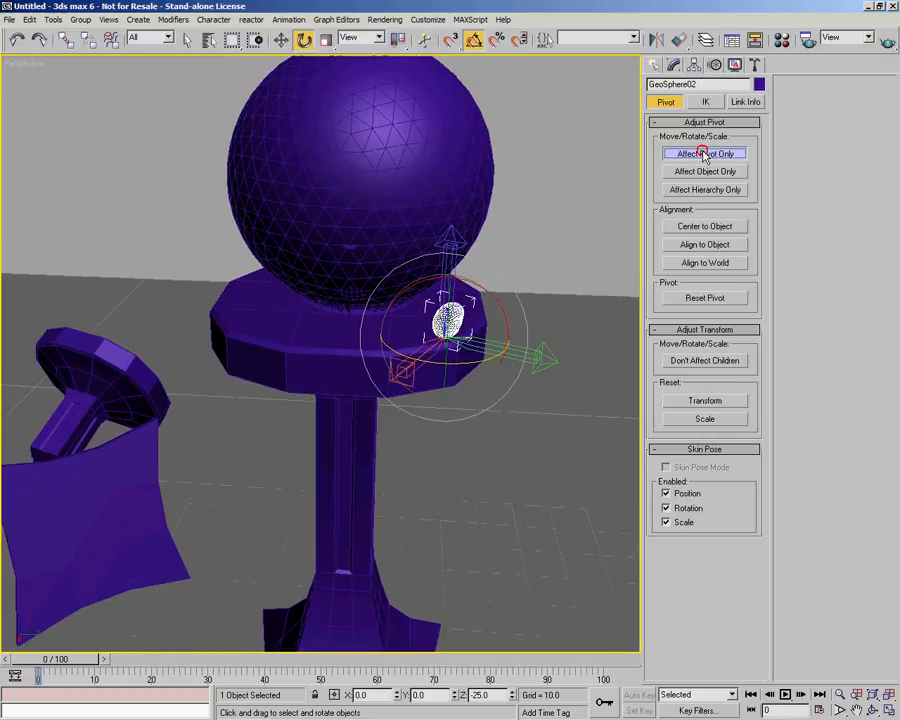
{"action": "left_click", "coordinate": [680, 40]}
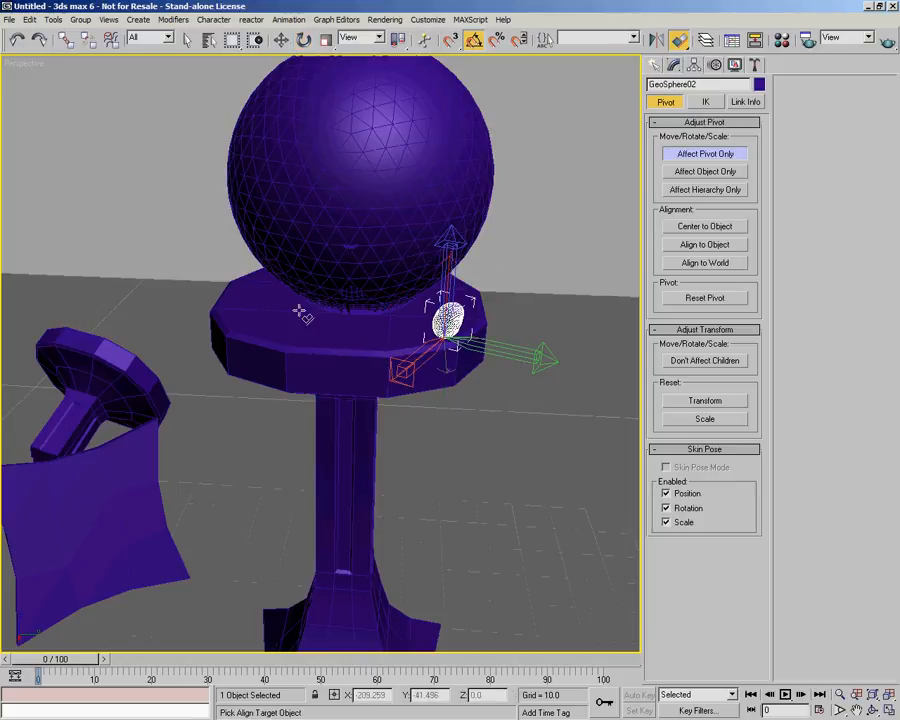
{"action": "left_click", "coordinate": [266, 344]}
{"action": "left_click_drag", "start_coordinate": [436, 247], "coordinate": [243, 394]}
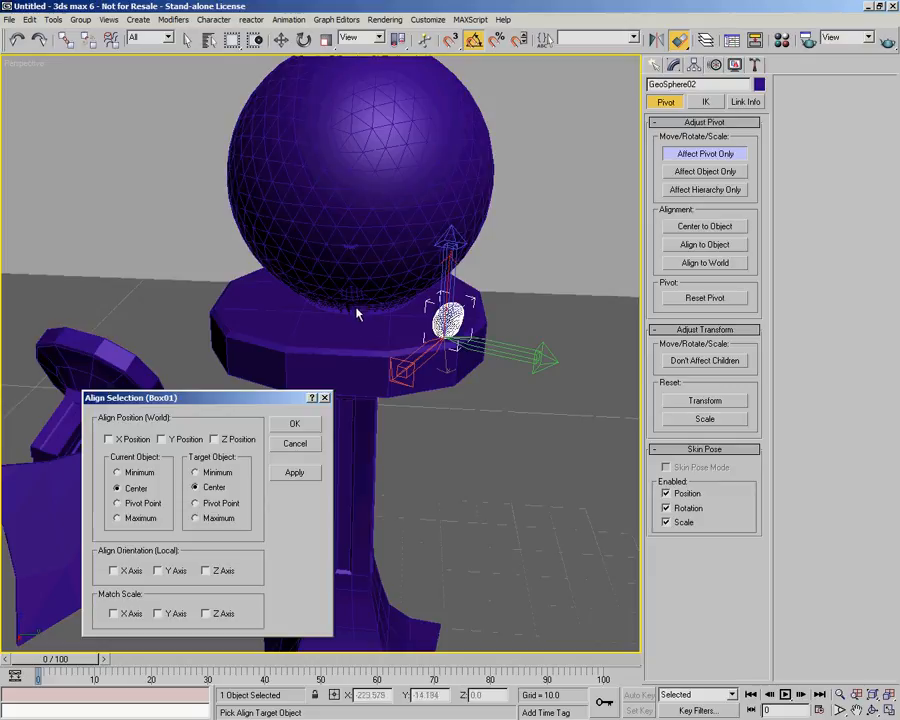
{"action": "left_click", "coordinate": [110, 439]}
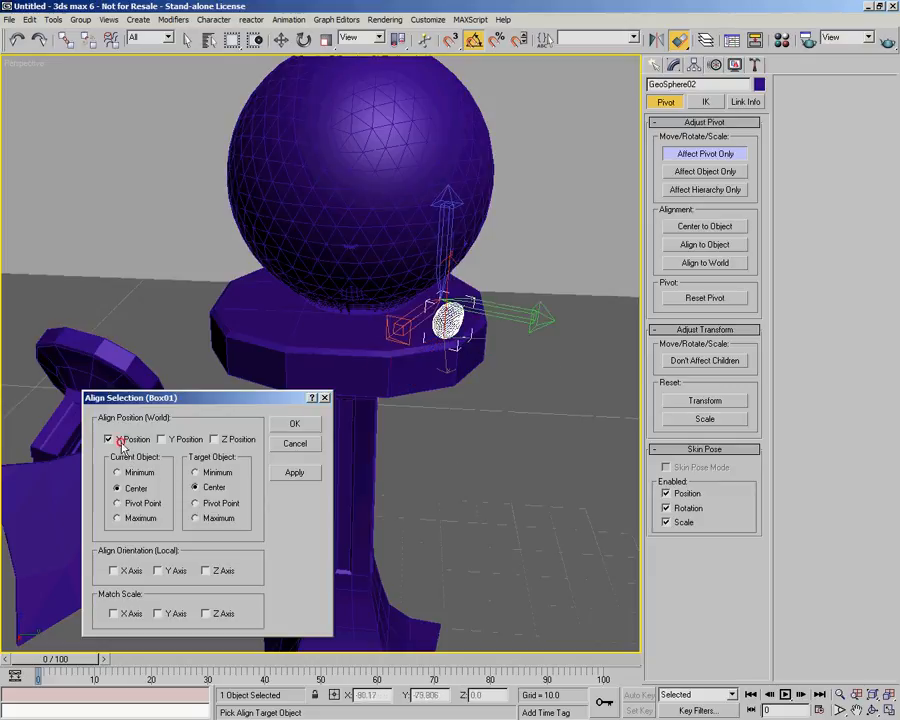
{"action": "left_click", "coordinate": [161, 439]}
{"action": "left_click", "coordinate": [214, 439]}
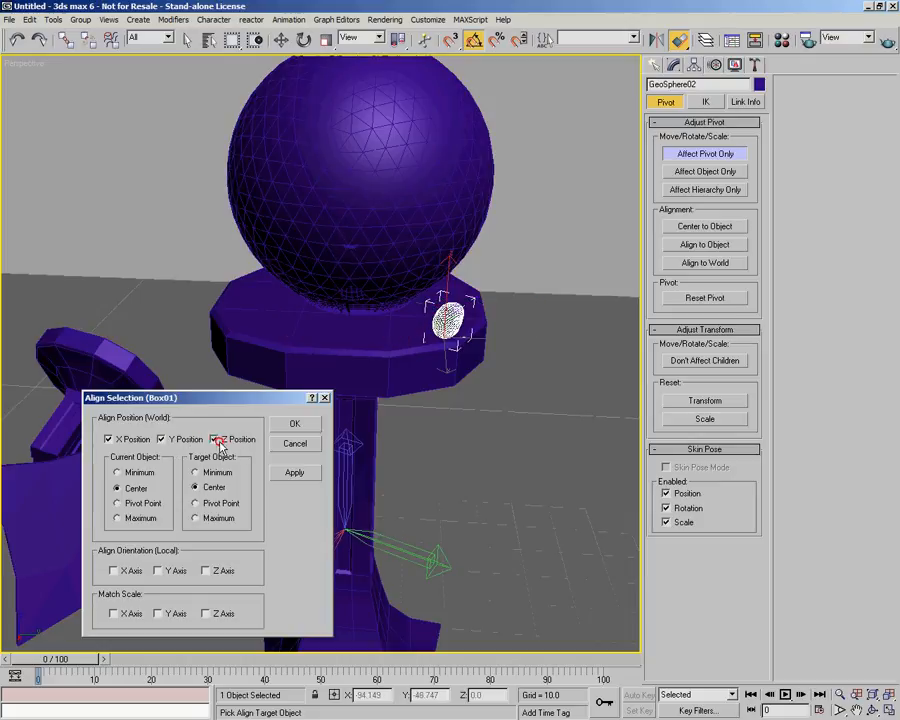
{"action": "left_click", "coordinate": [117, 503]}
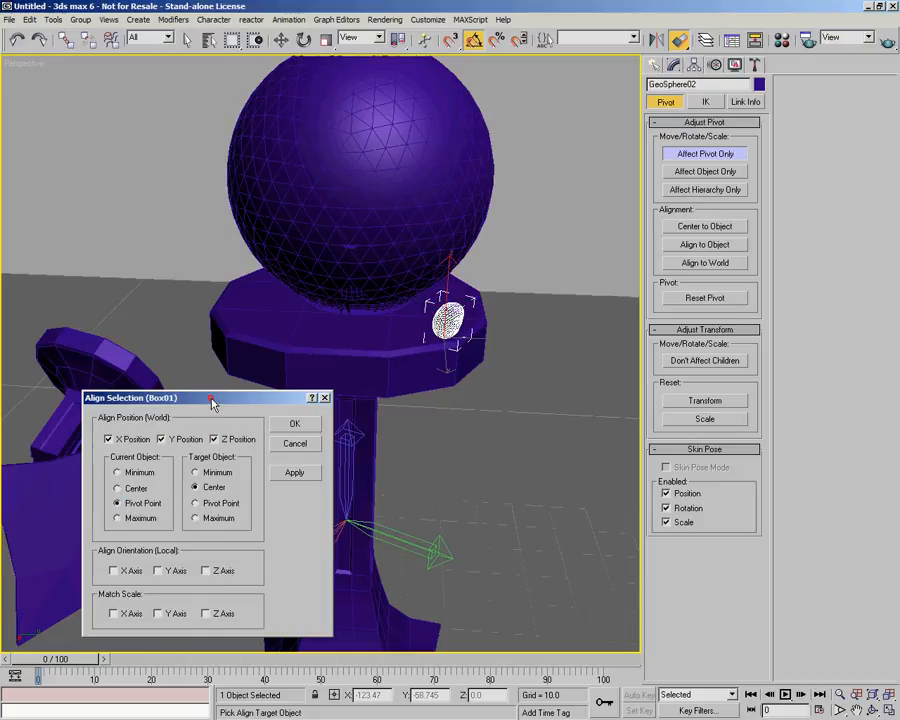
{"action": "left_click_drag", "start_coordinate": [213, 400], "coordinate": [183, 136]}
{"action": "left_click", "coordinate": [178, 240]}
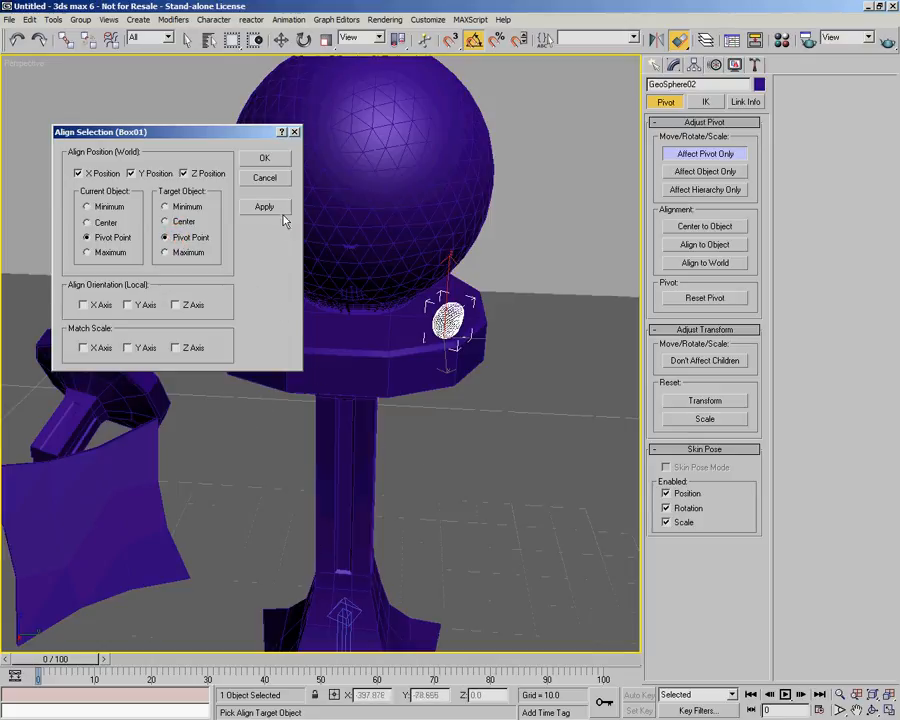
{"action": "left_click", "coordinate": [273, 180]}
Align the egg shape's pivot to the table's pivot point in X, Y and Z position, matching pivot point to pivot point
{"action": "scroll", "coordinate": [386, 412], "scroll_direction": "down", "scroll_amount": 2}
{"action": "middle_click_drag", "start_coordinate": [386, 412], "coordinate": [399, 365]}
{"action": "left_click", "coordinate": [679, 39]}
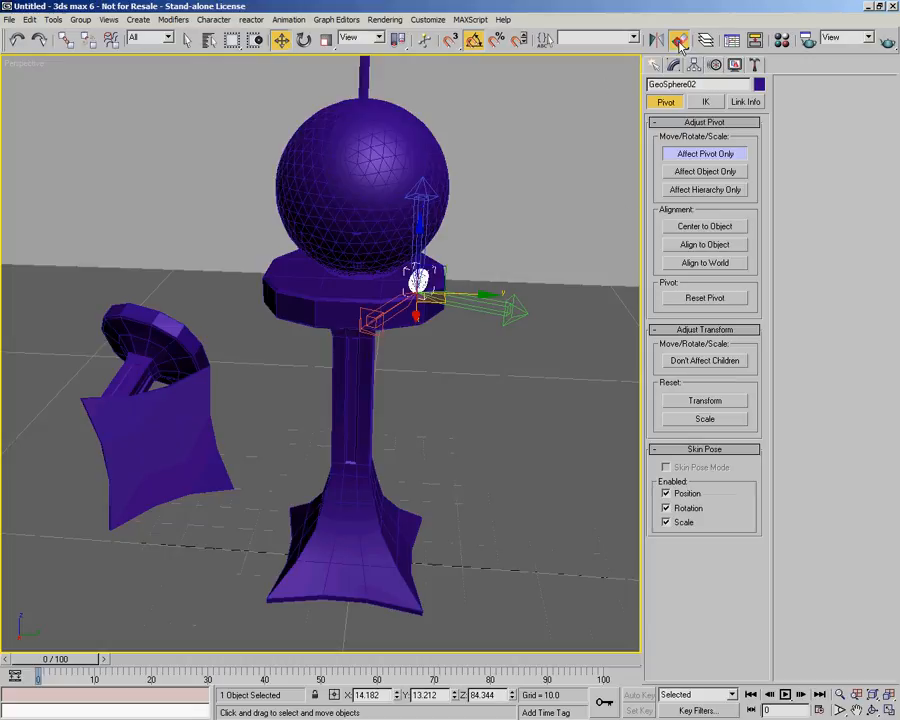
{"action": "left_click", "coordinate": [325, 295]}
{"action": "left_click", "coordinate": [104, 173]}
{"action": "left_click", "coordinate": [150, 173]}
{"action": "left_click", "coordinate": [184, 173]}
{"action": "left_click", "coordinate": [87, 237]}
{"action": "left_click", "coordinate": [165, 237]}
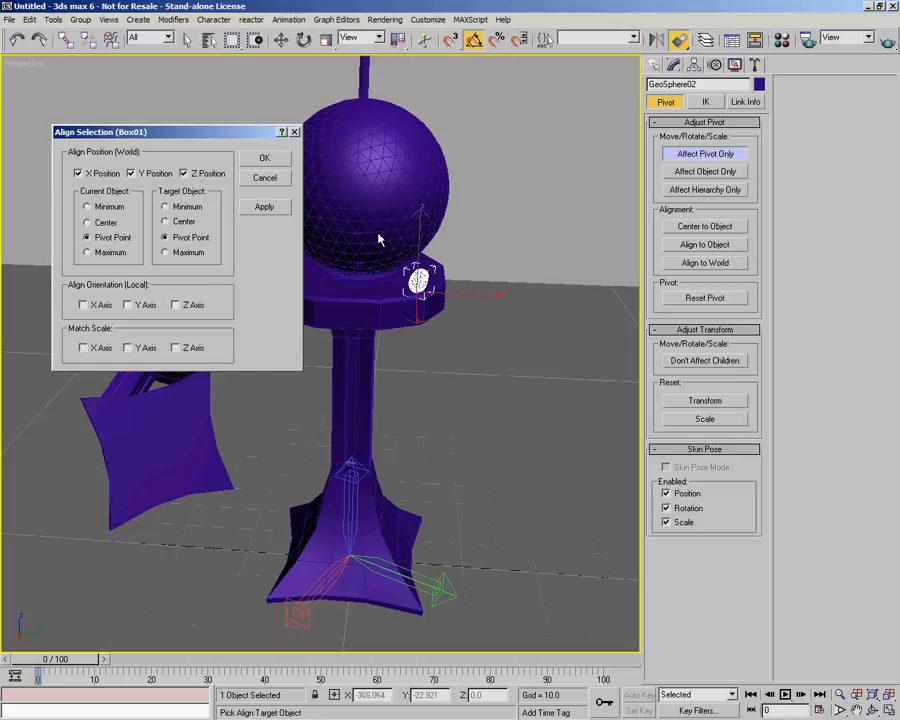
Match the egg shape's pivot orientation to the table on the X, Y and Z axes and apply the alignment
{"action": "left_click", "coordinate": [83, 304]}
{"action": "left_click", "coordinate": [127, 304]}
{"action": "left_click", "coordinate": [176, 304]}
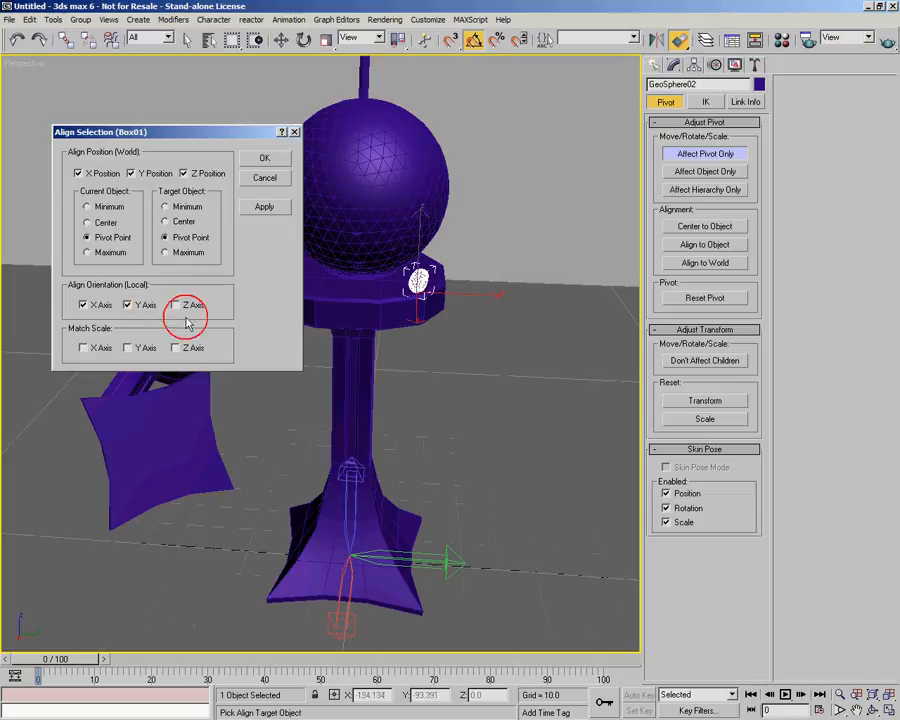
{"action": "left_click", "coordinate": [277, 162]}
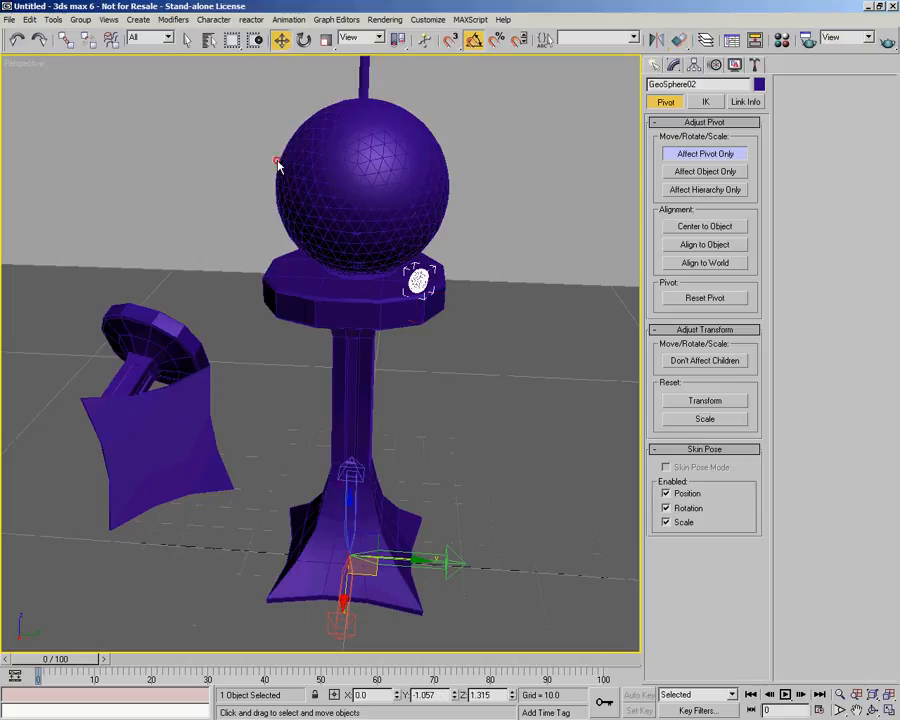
Clone the egg shape around the table as three references by rotating it -90 degrees about the Z axis
{"action": "left_click", "coordinate": [672, 66]}
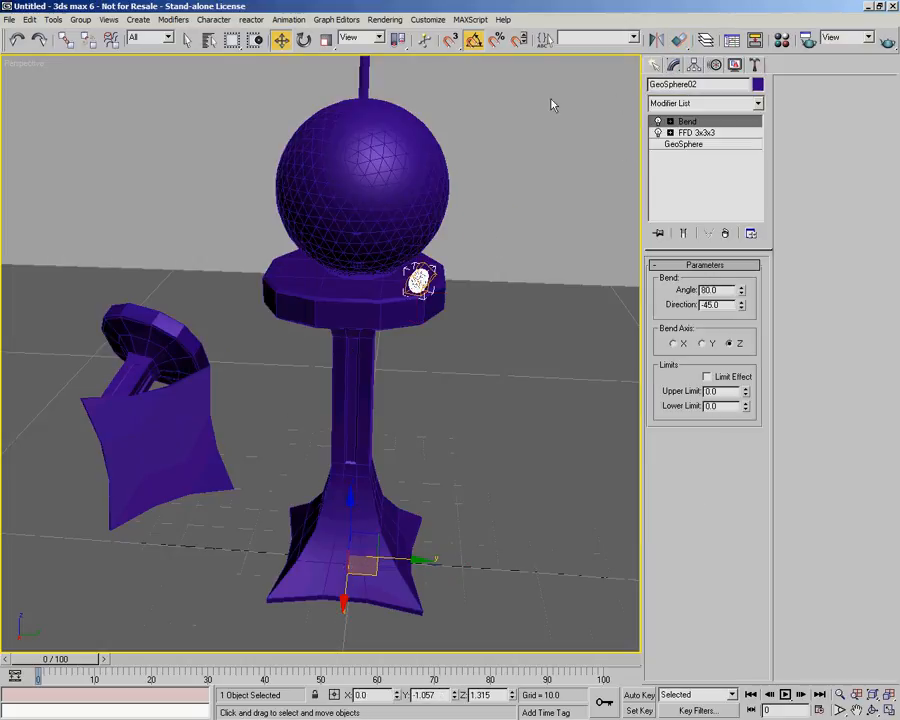
{"action": "key", "text": "e"}
{"action": "middle_click_drag", "start_coordinate": [532, 317], "coordinate": [470, 357], "text": "alt"}
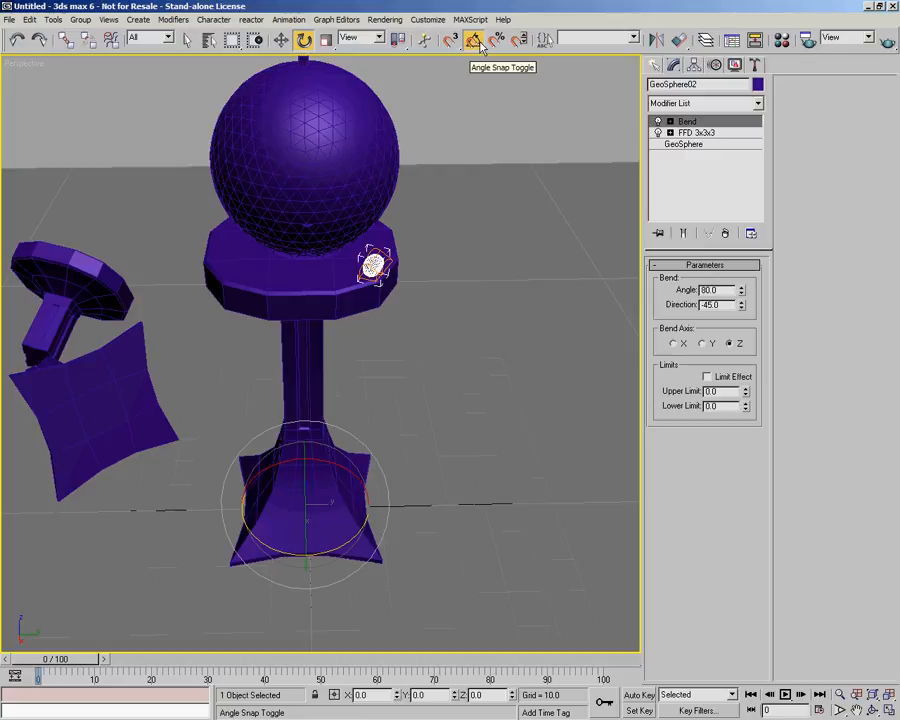
{"action": "middle_click_drag", "start_coordinate": [388, 342], "coordinate": [397, 331]}
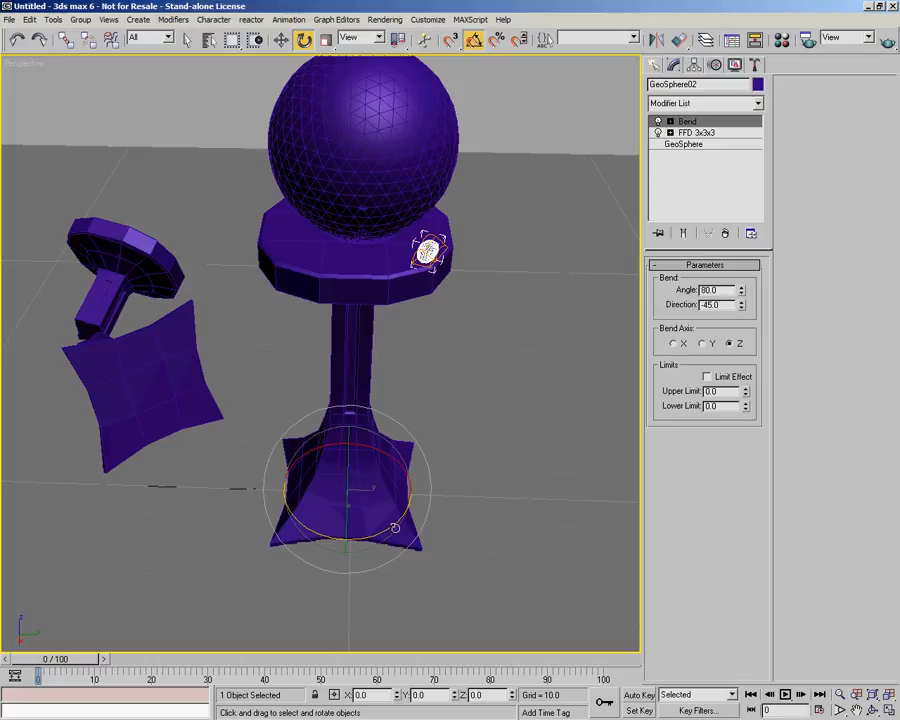
{"action": "left_click_drag", "start_coordinate": [390, 522], "coordinate": [312, 525], "text": "shift"}
{"action": "left_click", "coordinate": [491, 371]}
{"action": "left_click", "coordinate": [491, 371]}
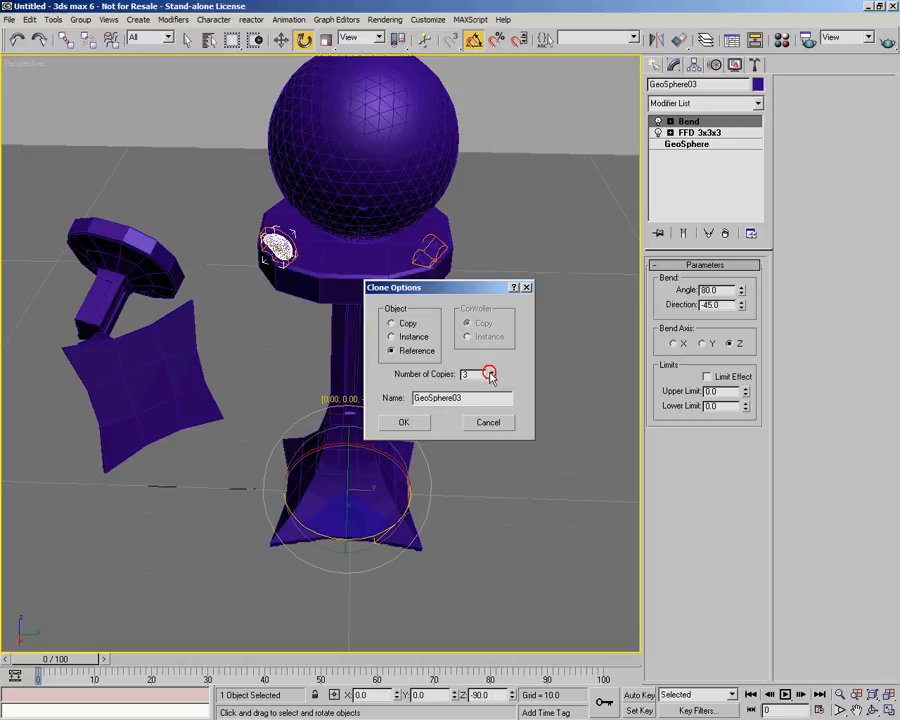
{"action": "left_click", "coordinate": [404, 422]}
Try a different bend angle on the referenced egg shapes around the tabletop
{"action": "mouse_move", "coordinate": [422, 416]}
{"action": "middle_mouse_down", "text": "alt"}
{"action": "mouse_move", "coordinate": [368, 390]}
{"action": "mouse_move", "coordinate": [579, 382]}
{"action": "mouse_move", "coordinate": [548, 345]}
{"action": "middle_mouse_up", "text": "alt"}
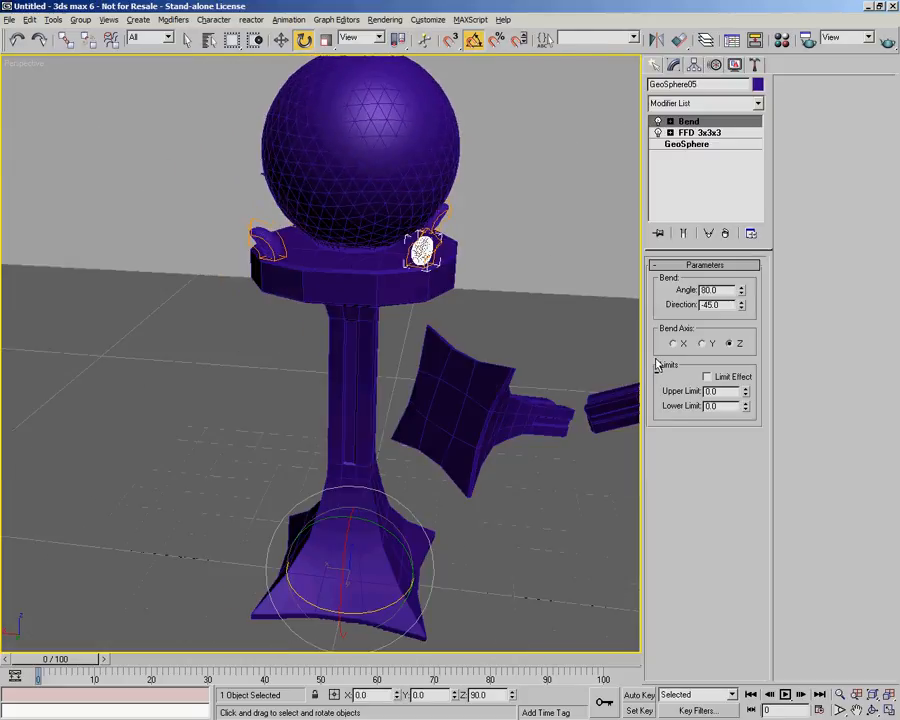
{"action": "middle_click_drag", "start_coordinate": [256, 305], "coordinate": [214, 400], "text": "alt"}
{"action": "scroll", "coordinate": [342, 294], "scroll_direction": "up", "scroll_amount": 4}
{"action": "middle_click_drag", "start_coordinate": [259, 369], "coordinate": [328, 378]}
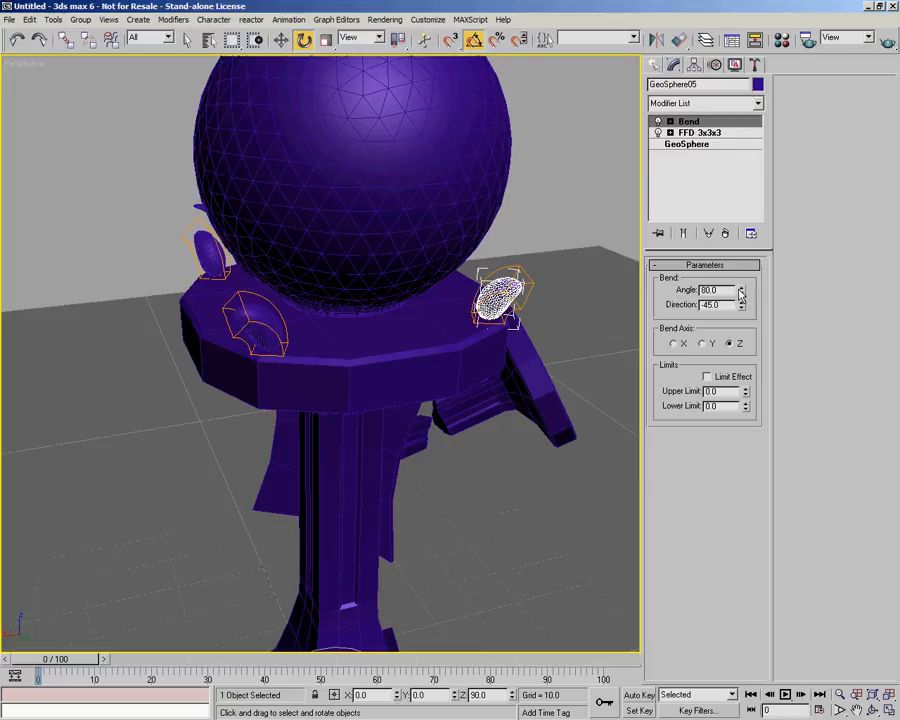
{"action": "left_click_drag", "start_coordinate": [742, 292], "coordinate": [661, 310]}
{"action": "key", "text": "ctrl+z"}
Add a Bend modifier to the long thin cylinder above the ball
{"action": "middle_click_drag", "start_coordinate": [498, 271], "coordinate": [430, 270], "text": "alt"}
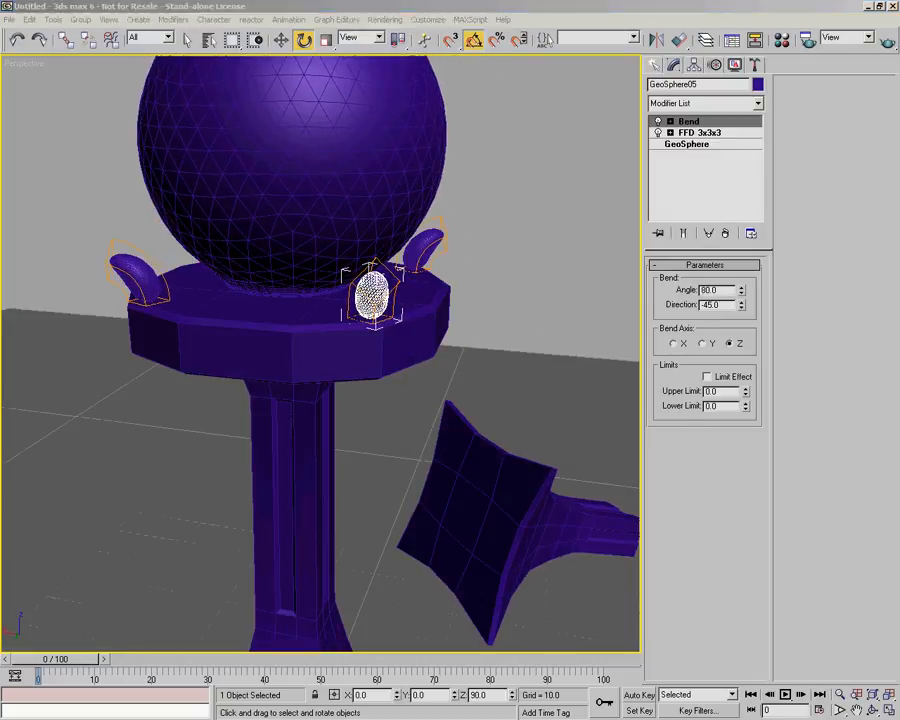
{"action": "scroll", "coordinate": [340, 240], "scroll_direction": "down", "scroll_amount": 6}
{"action": "middle_click_drag", "start_coordinate": [380, 252], "coordinate": [352, 369], "text": "alt"}
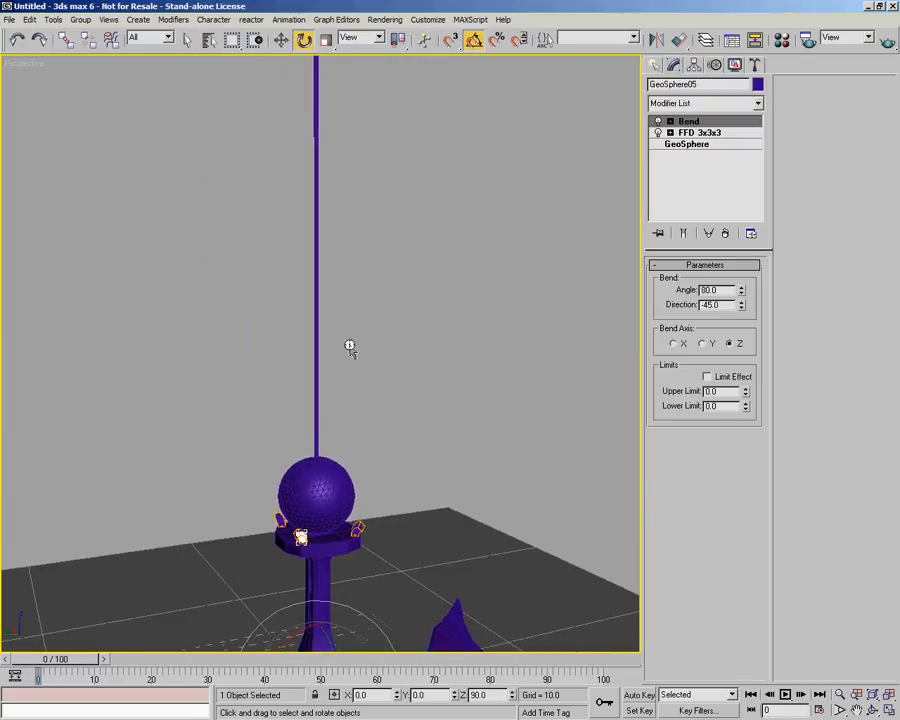
{"action": "scroll", "coordinate": [345, 340], "scroll_direction": "down", "scroll_amount": 4}
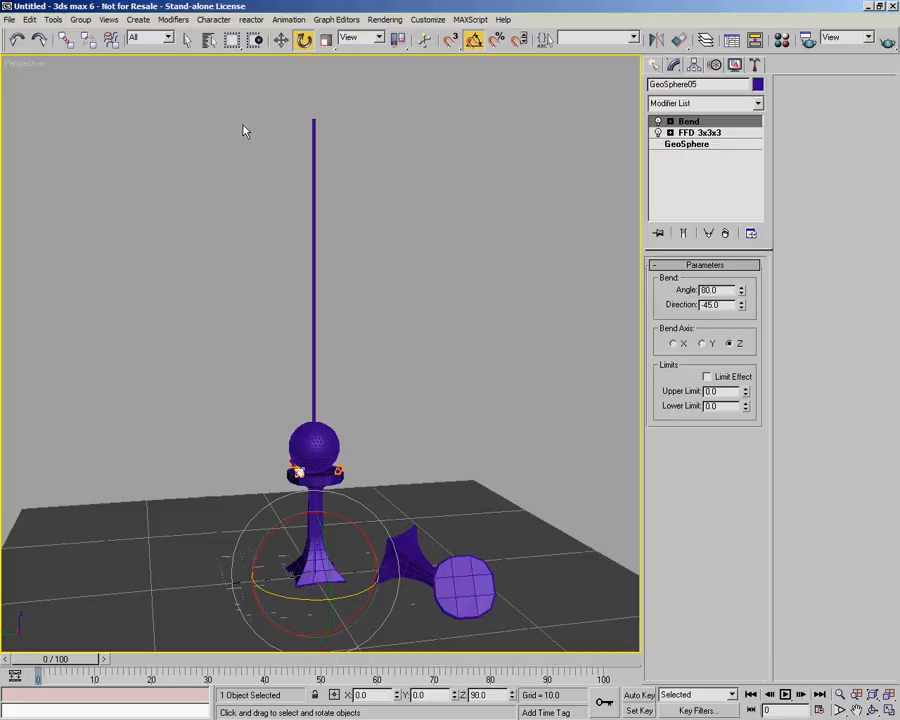
{"action": "left_click", "coordinate": [313, 128]}
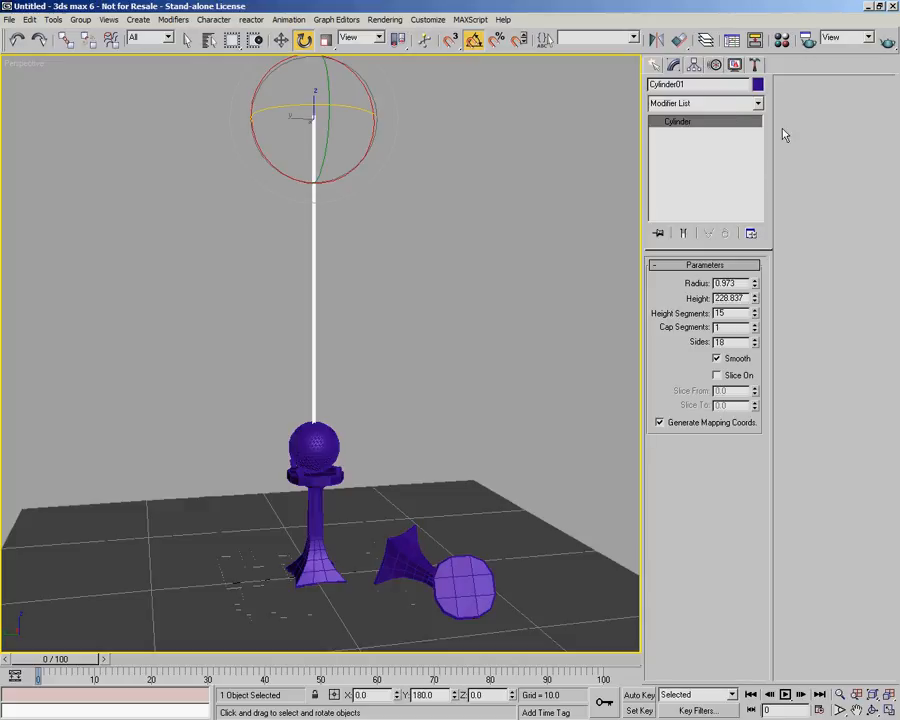
{"action": "left_click", "coordinate": [757, 103]}
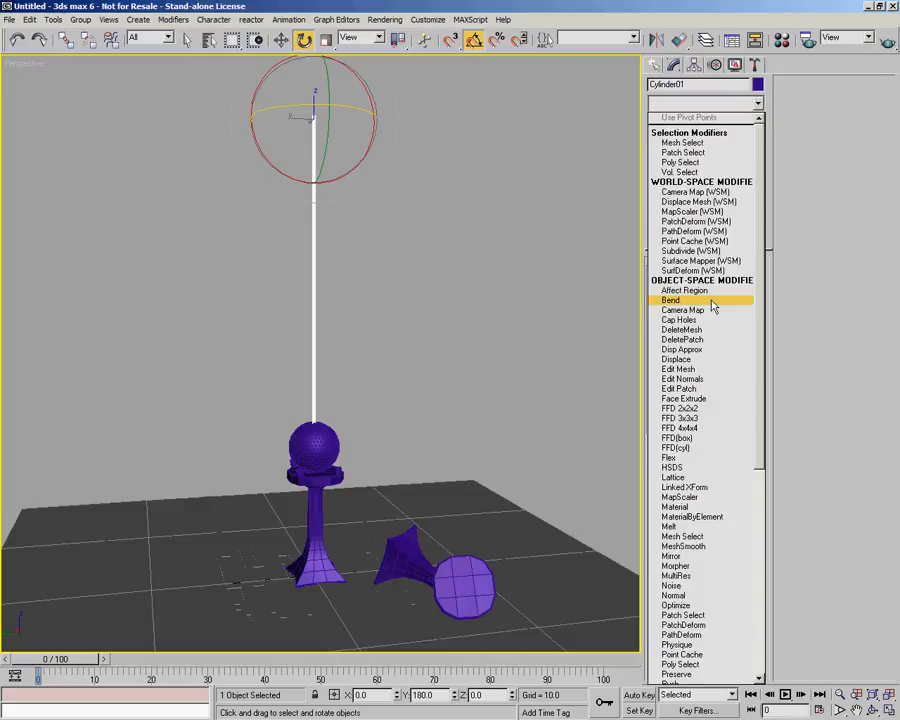
{"action": "left_click", "coordinate": [712, 301]}
Set the cylinder's bend angle to -56 and its bend direction to 90
{"action": "left_click_drag", "start_coordinate": [743, 294], "coordinate": [727, 330]}
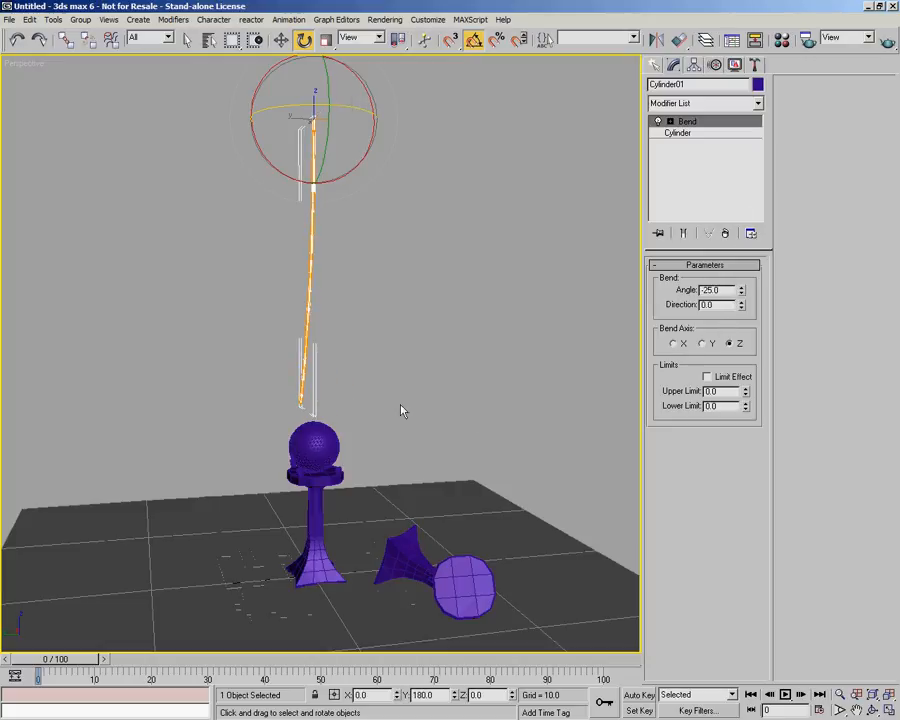
{"action": "middle_click_drag", "start_coordinate": [273, 192], "coordinate": [374, 218], "text": "alt"}
{"action": "left_click_drag", "start_coordinate": [743, 292], "coordinate": [727, 305]}
{"action": "double_click", "coordinate": [727, 305]}
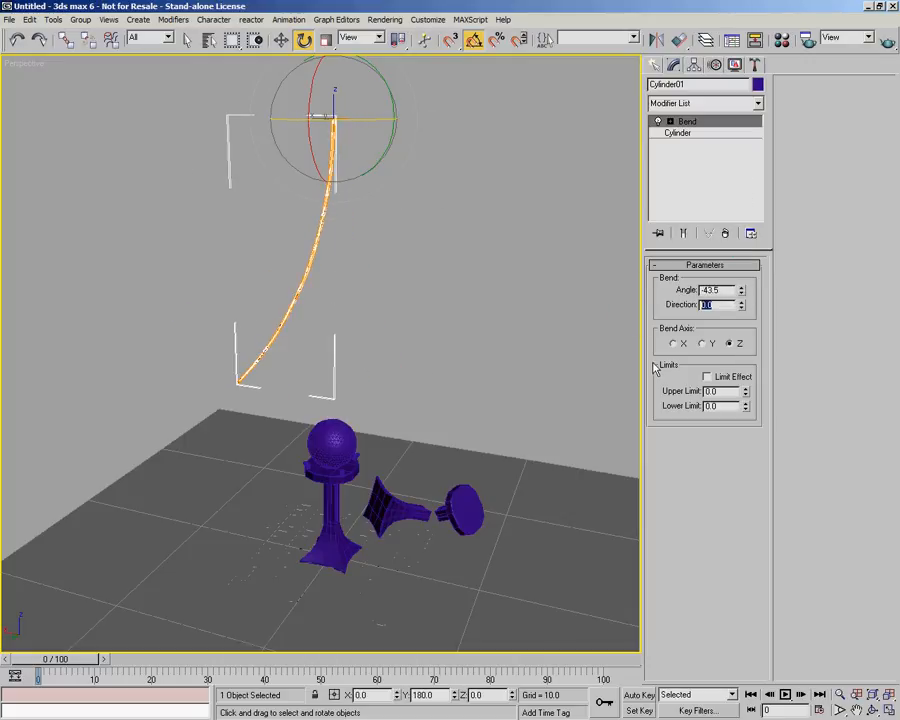
{"action": "type", "text": "90"}
{"action": "key", "text": "Return"}
{"action": "middle_click_drag", "start_coordinate": [476, 336], "coordinate": [390, 331], "text": "alt"}
{"action": "left_click_drag", "start_coordinate": [742, 300], "coordinate": [689, 302]}
Raise the base cylinder's height segments to 27 for a smoother curve
{"action": "scroll", "coordinate": [275, 399], "scroll_direction": "up", "scroll_amount": 5}
{"action": "middle_click_drag", "start_coordinate": [275, 399], "coordinate": [350, 334]}
{"action": "scroll", "coordinate": [350, 330], "scroll_direction": "down", "scroll_amount": 3}
{"action": "scroll", "coordinate": [350, 334], "scroll_direction": "up", "scroll_amount": 3}
{"action": "scroll", "coordinate": [350, 334], "scroll_direction": "up", "scroll_amount": 5}
{"action": "scroll", "coordinate": [350, 334], "scroll_direction": "down", "scroll_amount": 3}
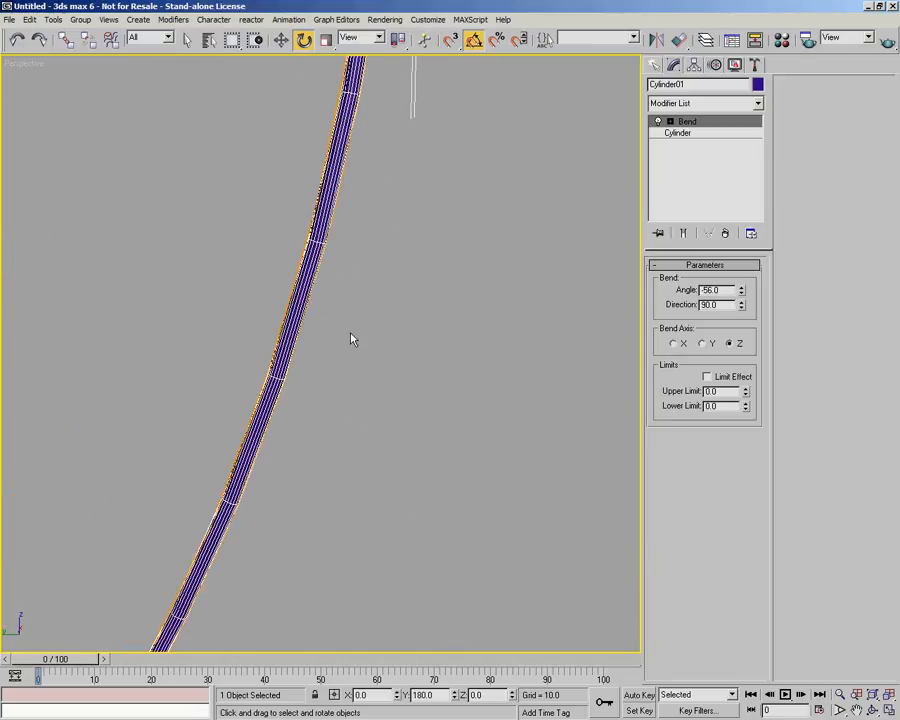
{"action": "scroll", "coordinate": [350, 338], "scroll_direction": "down", "scroll_amount": 2}
{"action": "left_click", "coordinate": [681, 134]}
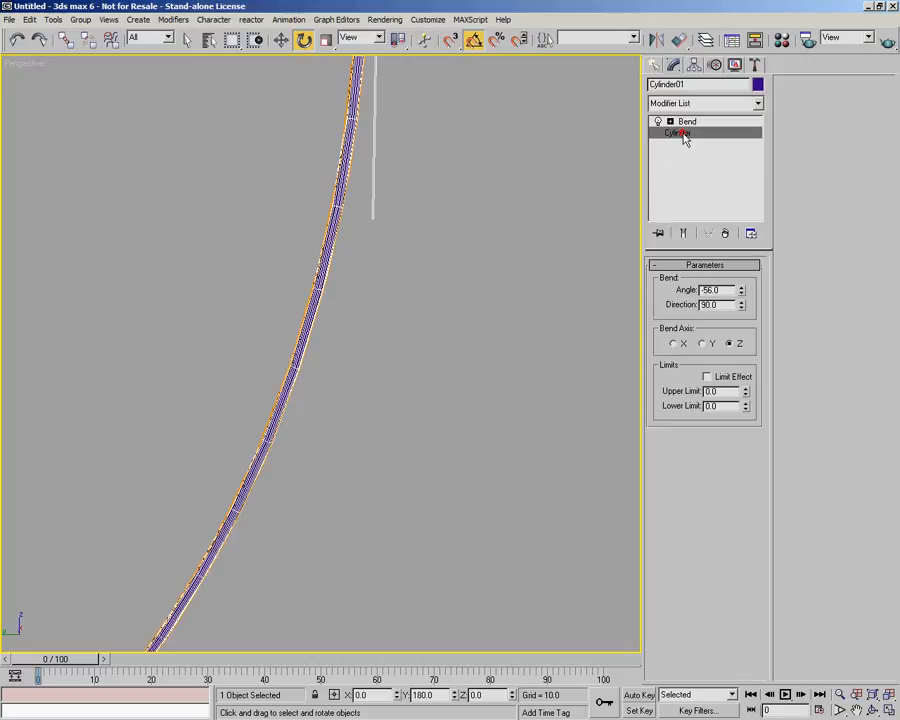
{"action": "left_click", "coordinate": [754, 310]}
{"action": "left_click", "coordinate": [754, 310]}
{"action": "left_click", "coordinate": [754, 310]}
{"action": "left_click", "coordinate": [754, 310]}
{"action": "left_click", "coordinate": [754, 310]}
{"action": "left_click", "coordinate": [754, 310]}
{"action": "left_click", "coordinate": [754, 310]}
{"action": "left_click", "coordinate": [754, 310]}
{"action": "left_click", "coordinate": [754, 310]}
{"action": "left_click", "coordinate": [754, 310]}
{"action": "left_click", "coordinate": [754, 310]}
{"action": "left_click", "coordinate": [754, 310]}
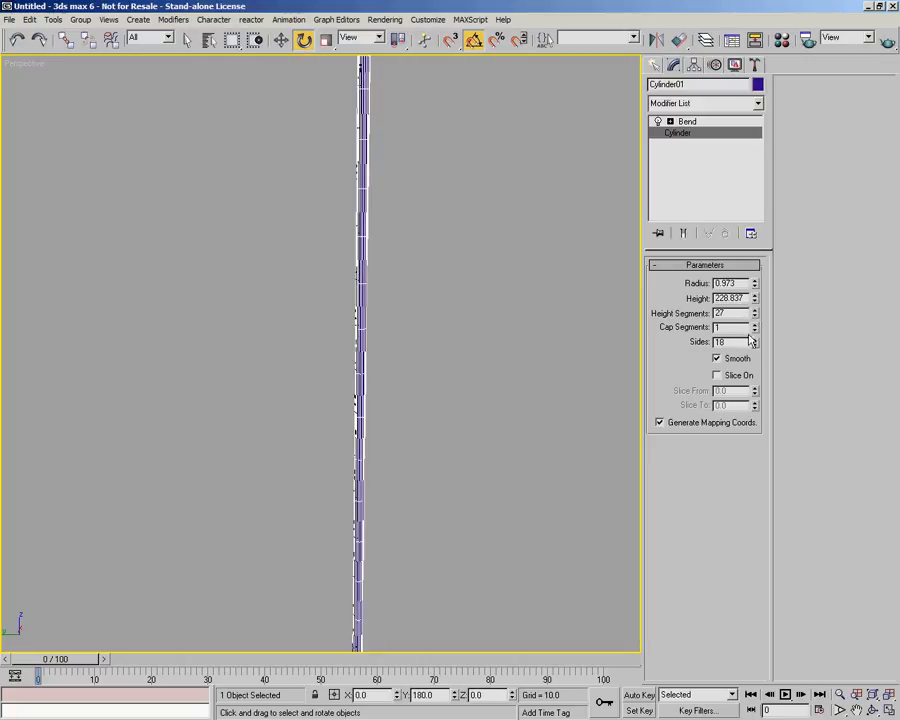
Reduce the number of sides of the cylinder to 11
{"action": "left_click", "coordinate": [755, 346]}
{"action": "left_click", "coordinate": [755, 346]}
{"action": "left_click", "coordinate": [755, 346]}
{"action": "left_click", "coordinate": [755, 346]}
{"action": "left_click", "coordinate": [755, 346]}
{"action": "left_click", "coordinate": [755, 346]}
{"action": "left_click", "coordinate": [755, 346]}
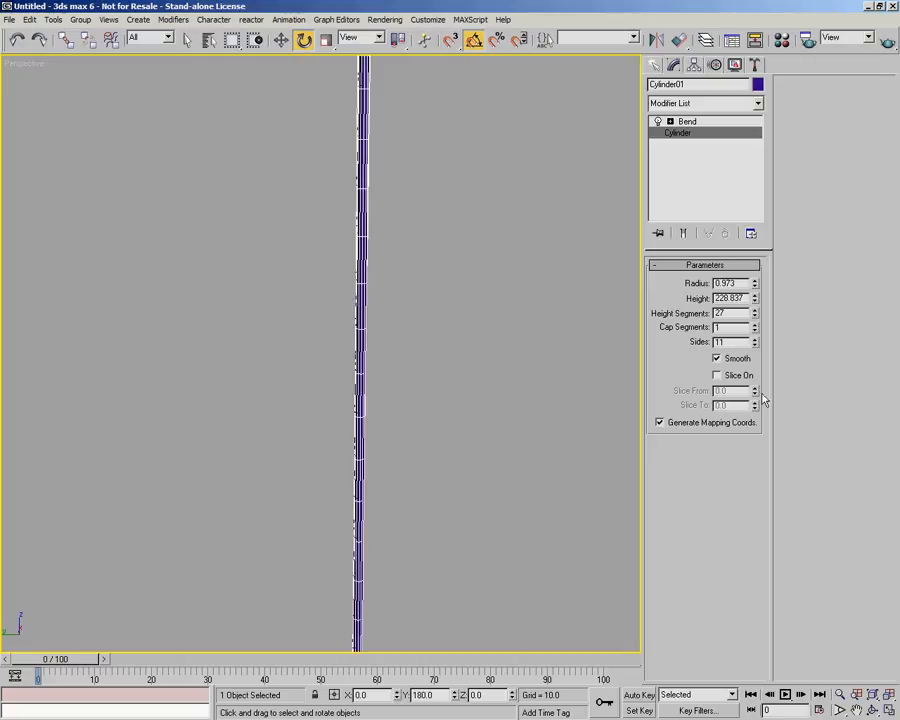
Return to the Bend level of the cylinder's modifier stack with the whole curve in view
{"action": "left_click", "coordinate": [687, 121]}
{"action": "scroll", "coordinate": [435, 291], "scroll_direction": "down", "scroll_amount": 3}
{"action": "middle_click_drag", "start_coordinate": [435, 291], "coordinate": [424, 247]}
{"action": "scroll", "coordinate": [428, 195], "scroll_direction": "down", "scroll_amount": 2}
{"action": "scroll", "coordinate": [429, 203], "scroll_direction": "up", "scroll_amount": 2}
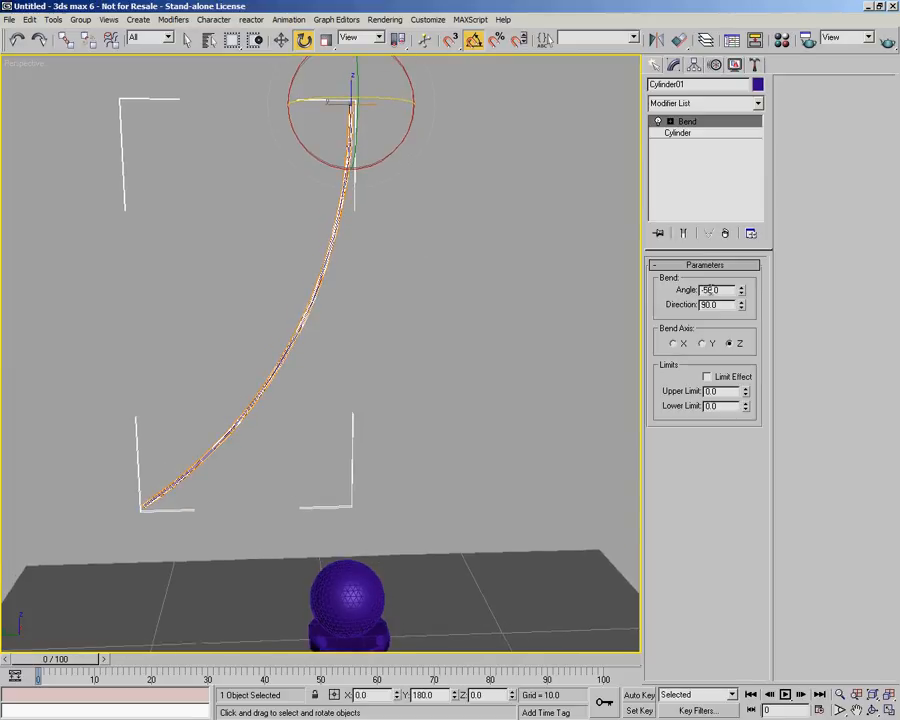
Reset the cylinder's bend angle to 0, then try a bend of -78 and undo it
{"action": "right_click", "coordinate": [742, 291]}
{"action": "middle_click_drag", "start_coordinate": [430, 451], "coordinate": [451, 342]}
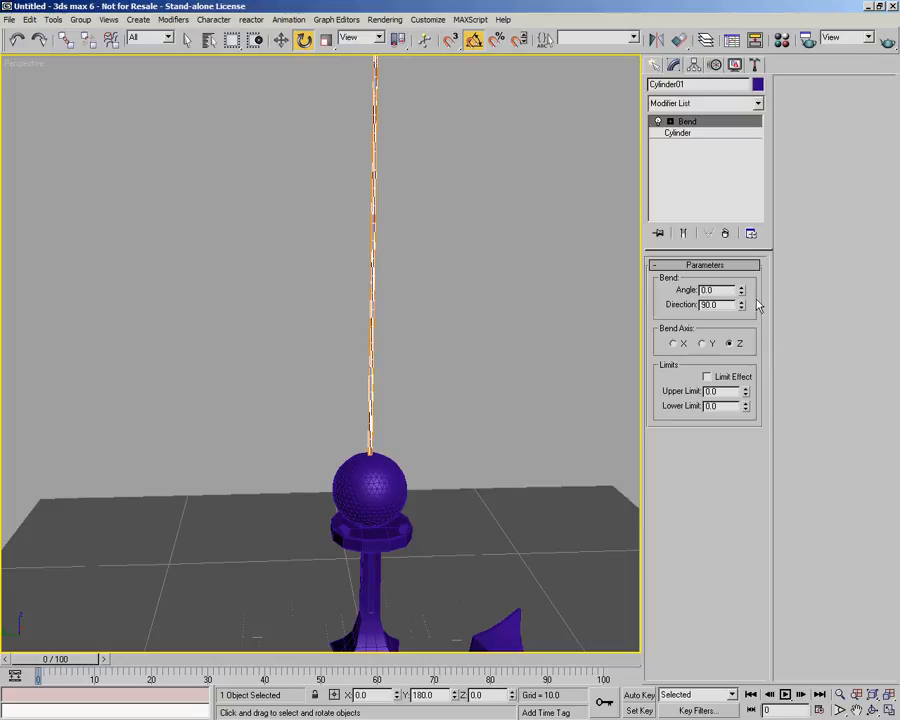
{"action": "left_click_drag", "start_coordinate": [742, 293], "coordinate": [652, 398]}
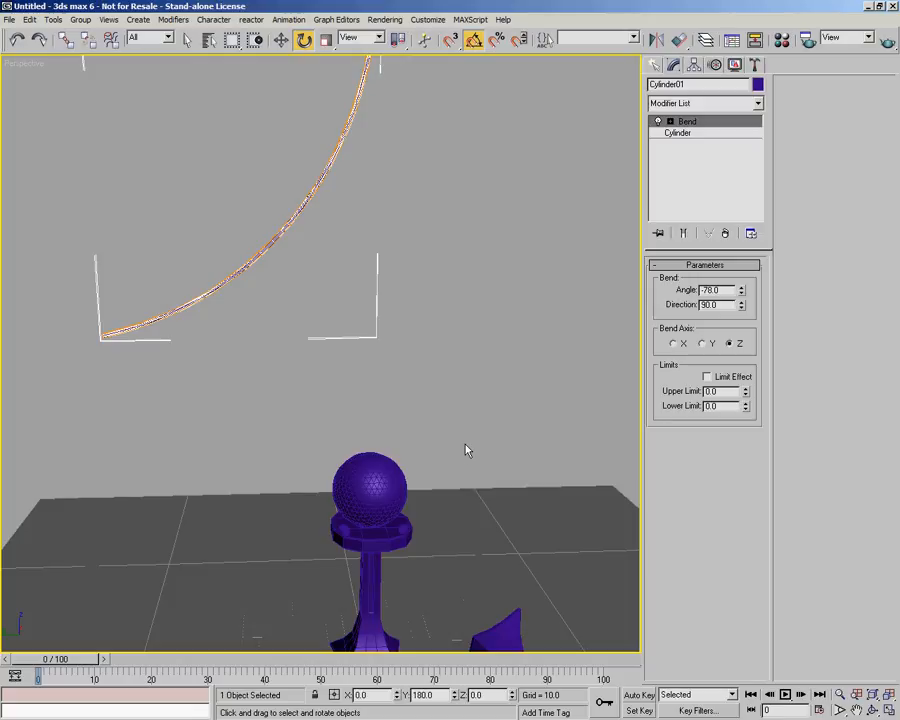
{"action": "key", "text": "ctrl+z"}
Show the viewport in wireframe, framed on the spot where the straight cylinder meets the ball
{"action": "middle_click_drag", "start_coordinate": [399, 396], "coordinate": [381, 421], "text": "alt"}
{"action": "scroll", "coordinate": [381, 421], "scroll_direction": "up", "scroll_amount": 8}
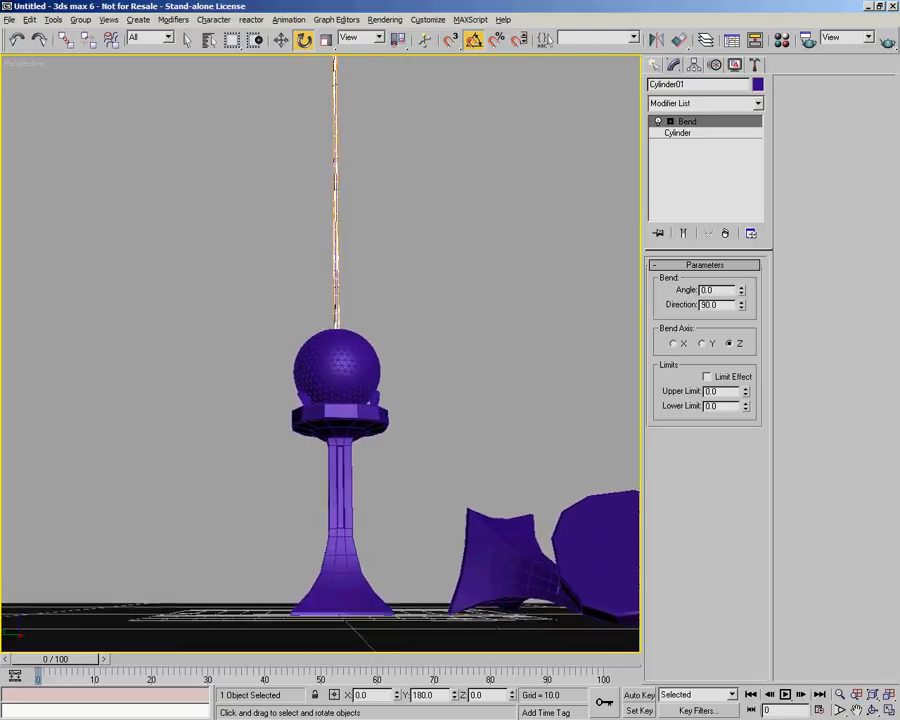
{"action": "middle_click_drag", "start_coordinate": [420, 250], "coordinate": [470, 342]}
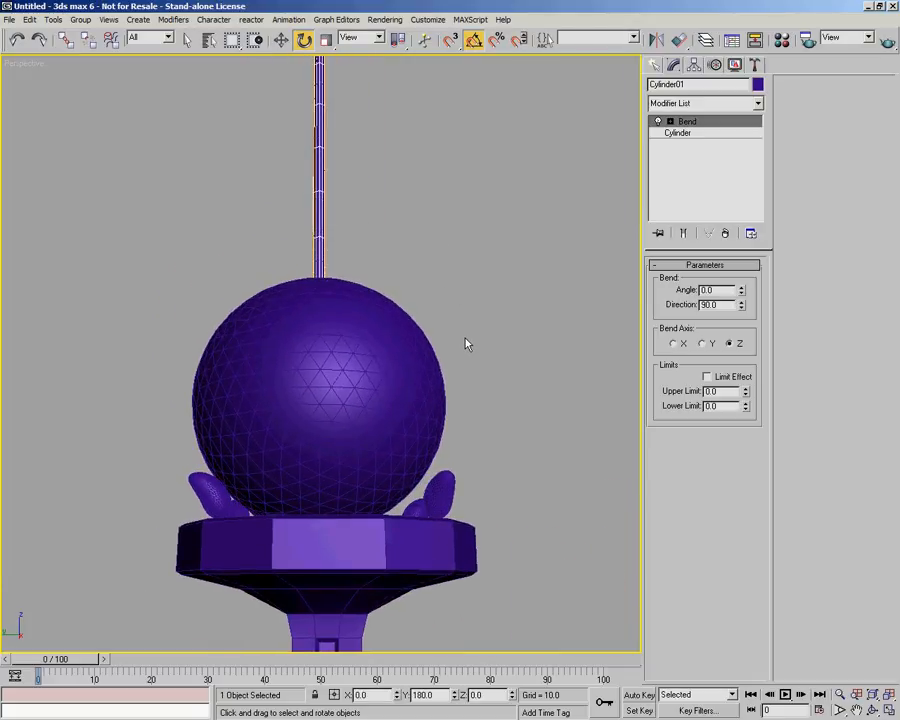
{"action": "key", "text": "F3"}
{"action": "middle_click_drag", "start_coordinate": [360, 313], "coordinate": [373, 317]}
{"action": "scroll", "coordinate": [373, 317], "scroll_direction": "up", "scroll_amount": 4}
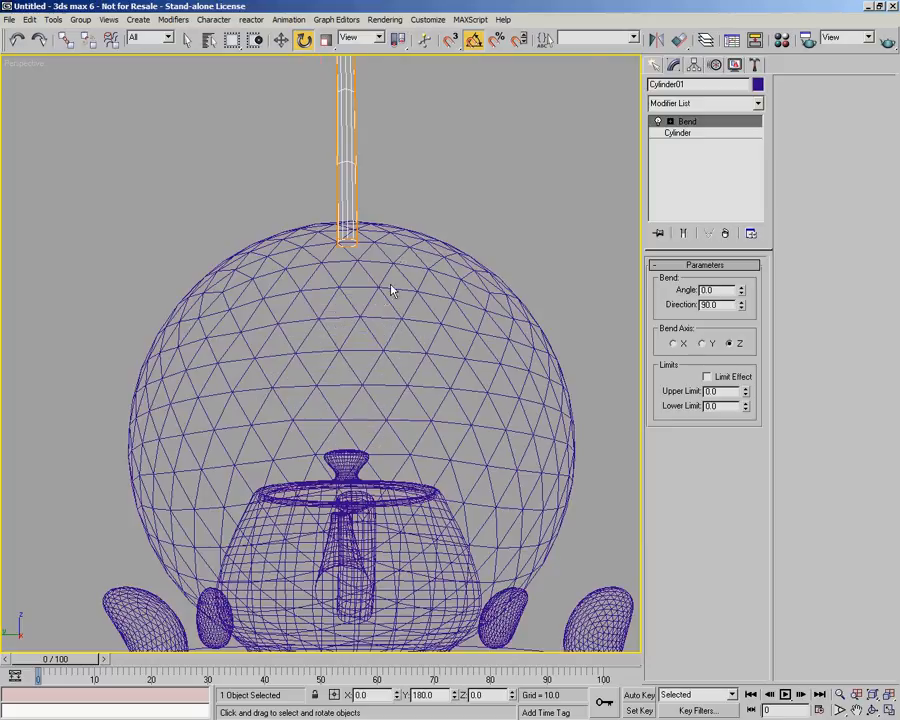
Attach the geosphere to the cylinder with an Attachment Constraint
{"action": "left_click", "coordinate": [404, 248]}
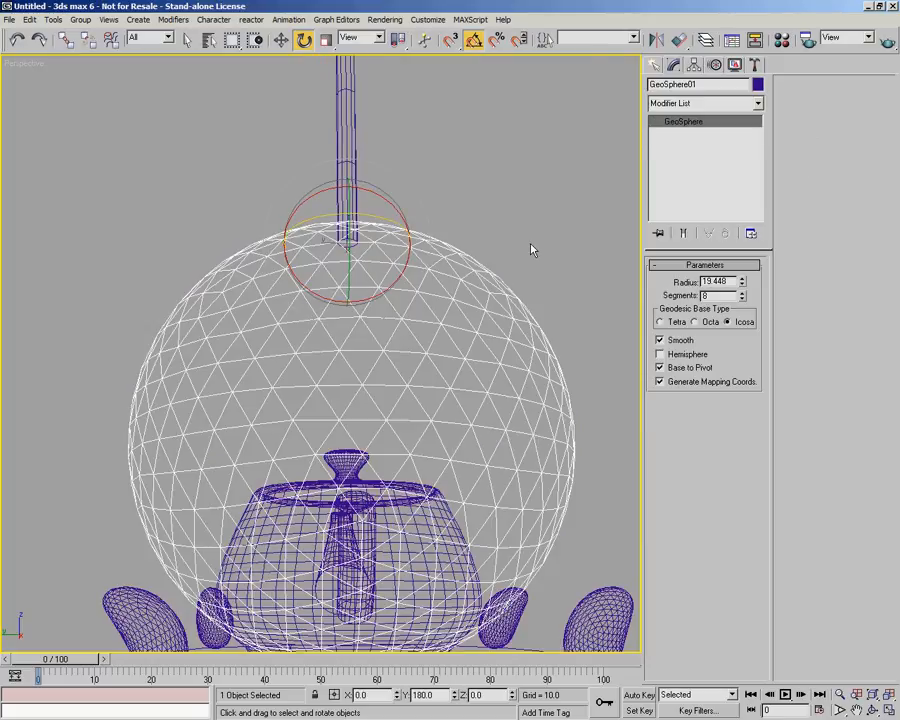
{"action": "key", "text": "w"}
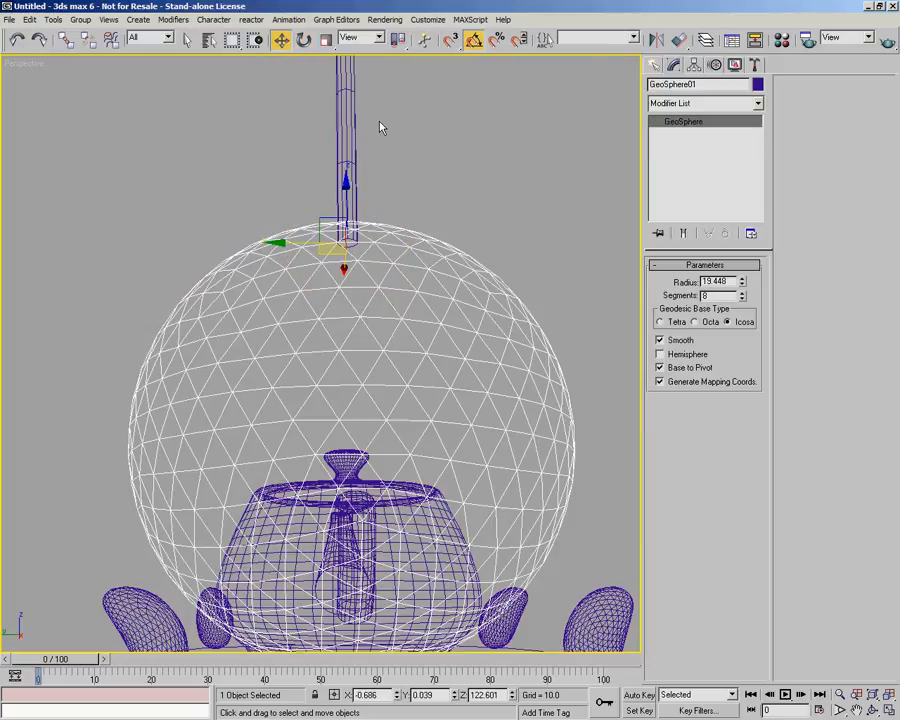
{"action": "left_click", "coordinate": [289, 22]}
{"action": "mouse_move", "coordinate": [301, 55]}
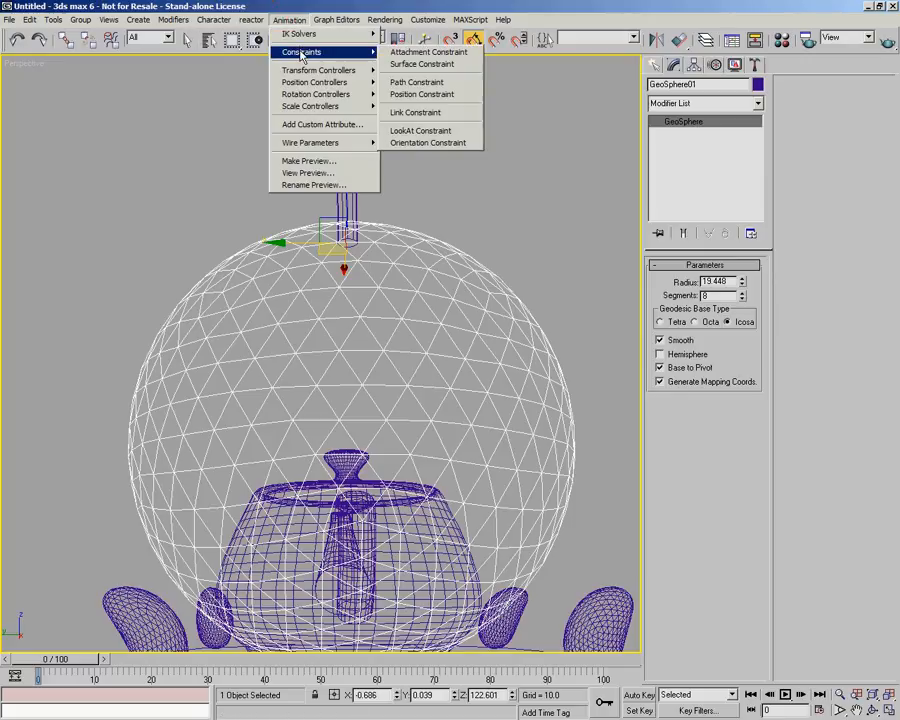
{"action": "left_click", "coordinate": [421, 57]}
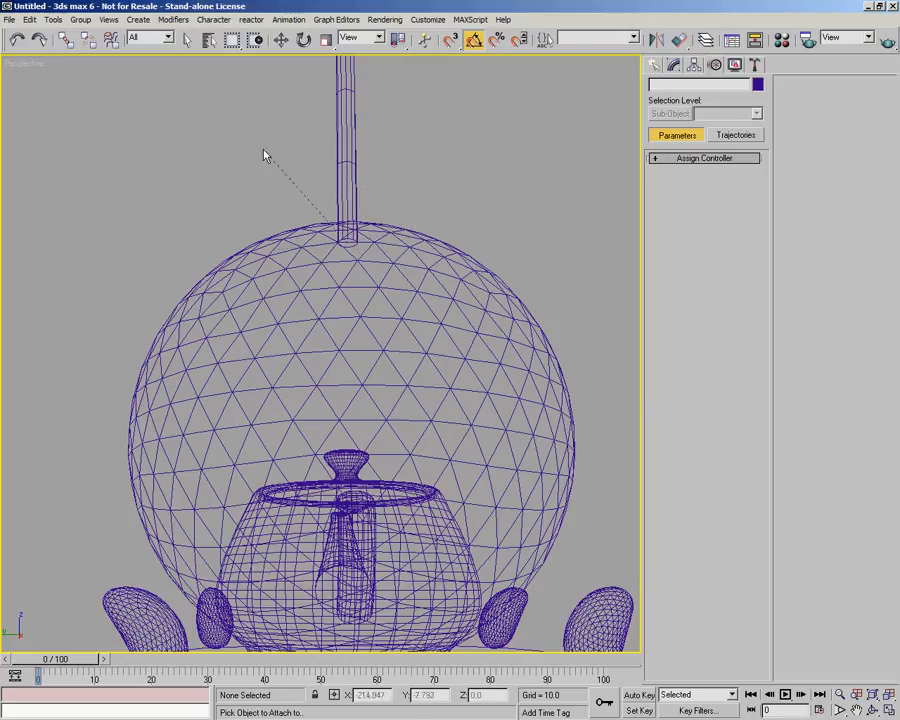
{"action": "left_click", "coordinate": [348, 131]}
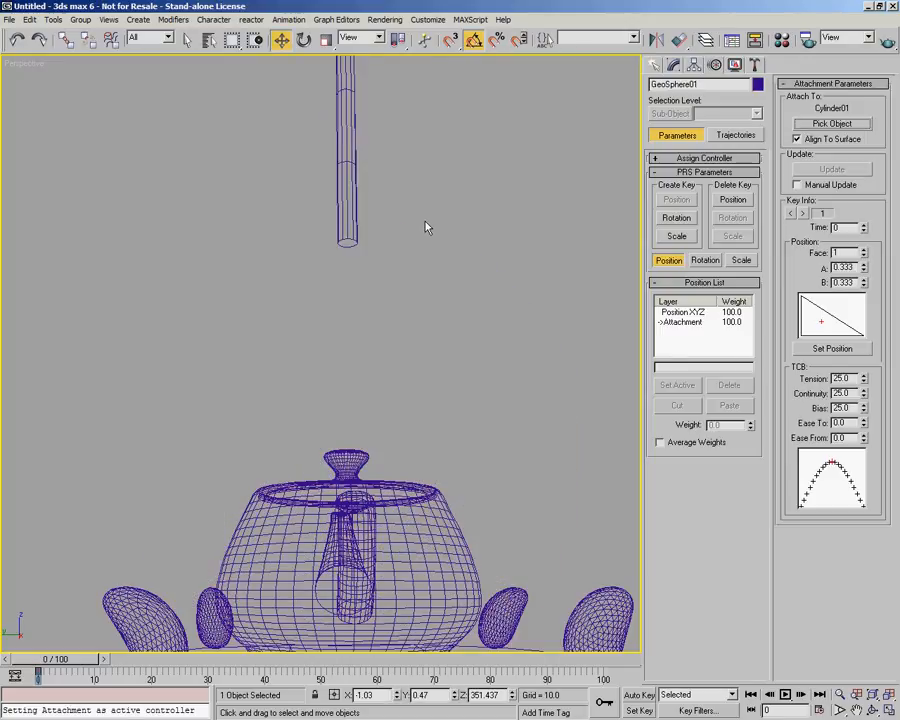
Set the geosphere's attachment position to the center of the cylinder's lower end cap
{"action": "scroll", "coordinate": [408, 211], "scroll_direction": "down", "scroll_amount": 5}
{"action": "middle_click_drag", "start_coordinate": [408, 211], "coordinate": [441, 299]}
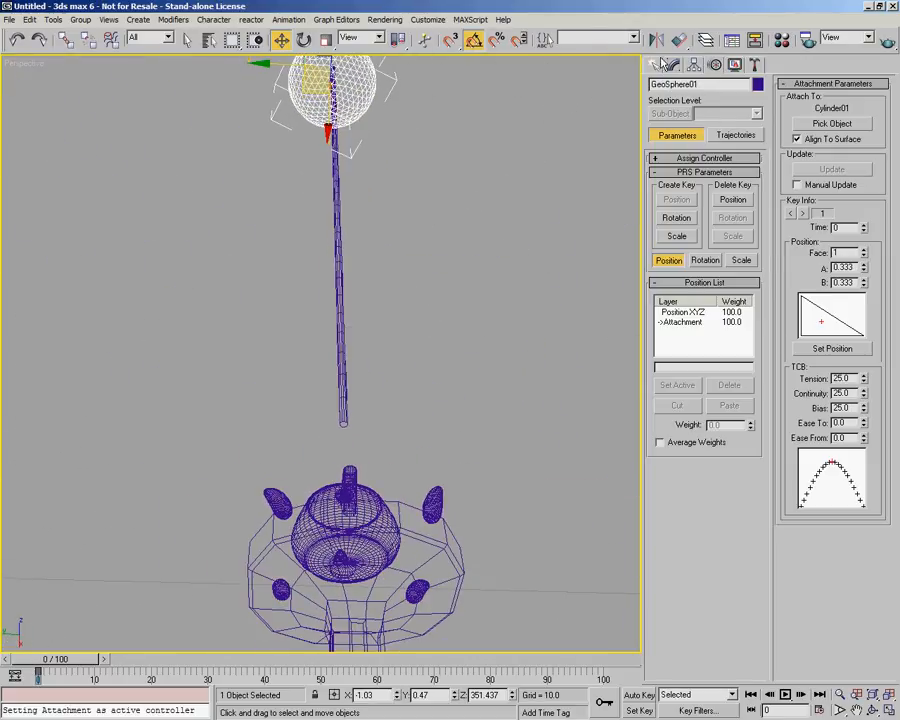
{"action": "scroll", "coordinate": [344, 436], "scroll_direction": "up", "scroll_amount": 4}
{"action": "middle_click_drag", "start_coordinate": [338, 458], "coordinate": [281, 283]}
{"action": "scroll", "coordinate": [300, 345], "scroll_direction": "down", "scroll_amount": 2}
{"action": "left_click", "coordinate": [833, 349]}
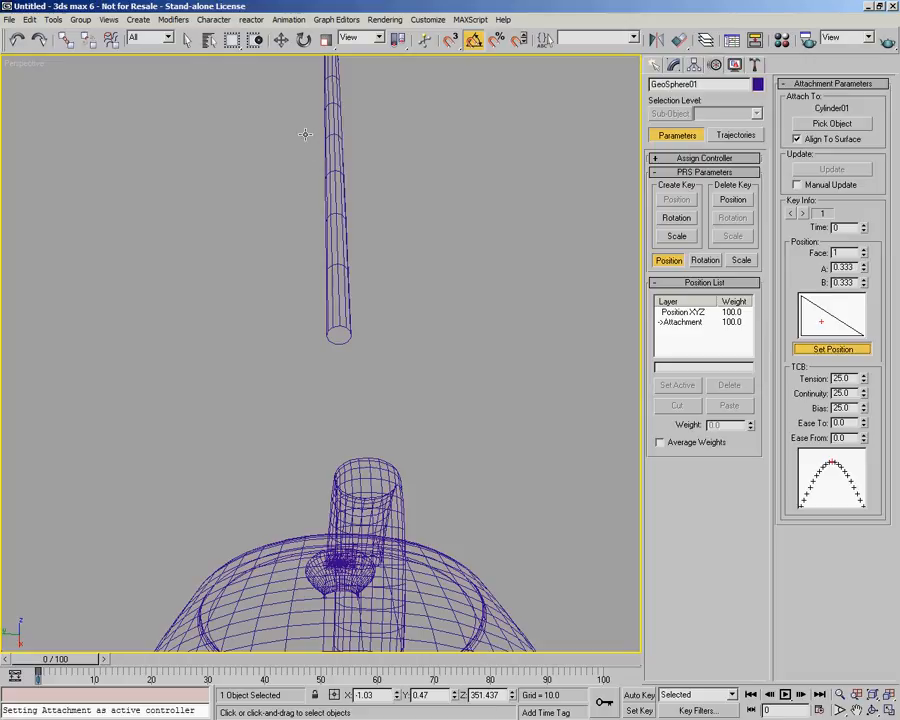
{"action": "left_click_drag", "start_coordinate": [331, 78], "coordinate": [339, 335]}
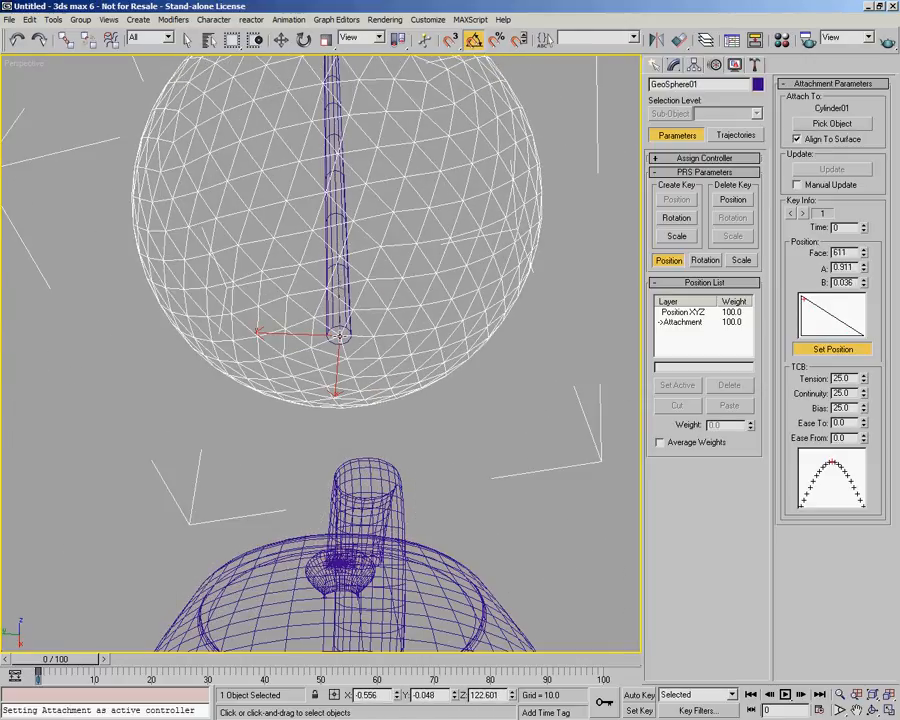
{"action": "middle_click_drag", "start_coordinate": [459, 281], "coordinate": [462, 213], "text": "alt"}
{"action": "scroll", "coordinate": [356, 340], "scroll_direction": "down", "scroll_amount": 3}
{"action": "middle_click_drag", "start_coordinate": [356, 340], "coordinate": [382, 286]}
{"action": "left_click", "coordinate": [836, 352]}
Rotate the geosphere 180 degrees so it hangs below the cylinder's lower end
{"action": "middle_click_drag", "start_coordinate": [554, 398], "coordinate": [484, 368], "text": "alt"}
{"action": "middle_click_drag", "start_coordinate": [343, 212], "coordinate": [396, 261], "text": "alt"}
{"action": "scroll", "coordinate": [269, 287], "scroll_direction": "down", "scroll_amount": 4}
{"action": "middle_click_drag", "start_coordinate": [267, 285], "coordinate": [306, 297]}
{"action": "scroll", "coordinate": [279, 297], "scroll_direction": "up", "scroll_amount": 3}
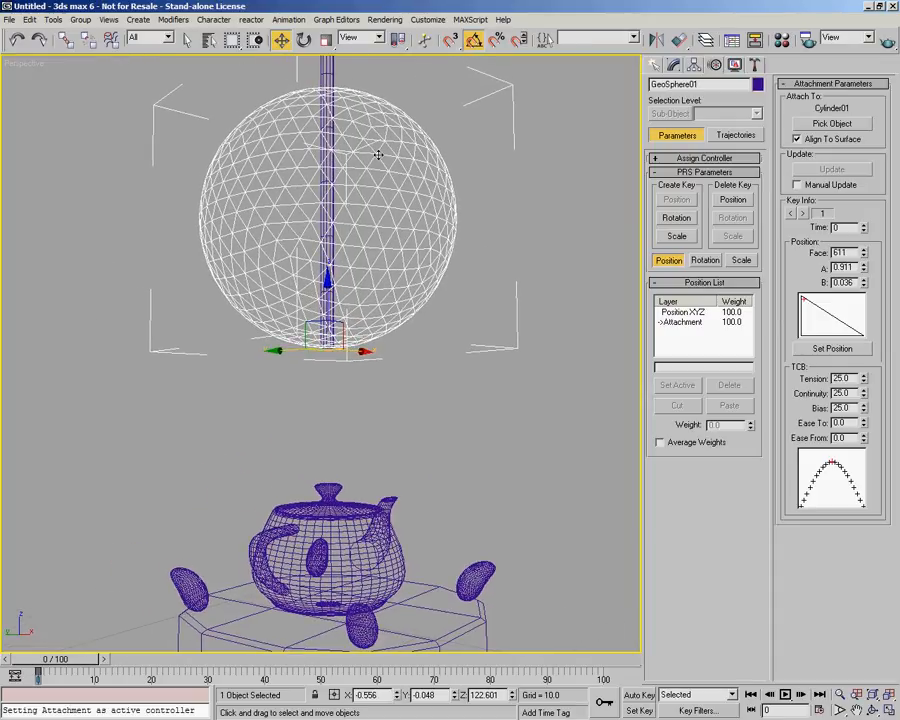
{"action": "key", "text": "e"}
{"action": "mouse_move", "coordinate": [293, 317]}
{"action": "left_mouse_down"}
{"action": "mouse_move", "coordinate": [292, 327]}
{"action": "mouse_move", "coordinate": [291, 305]}
{"action": "left_mouse_up"}
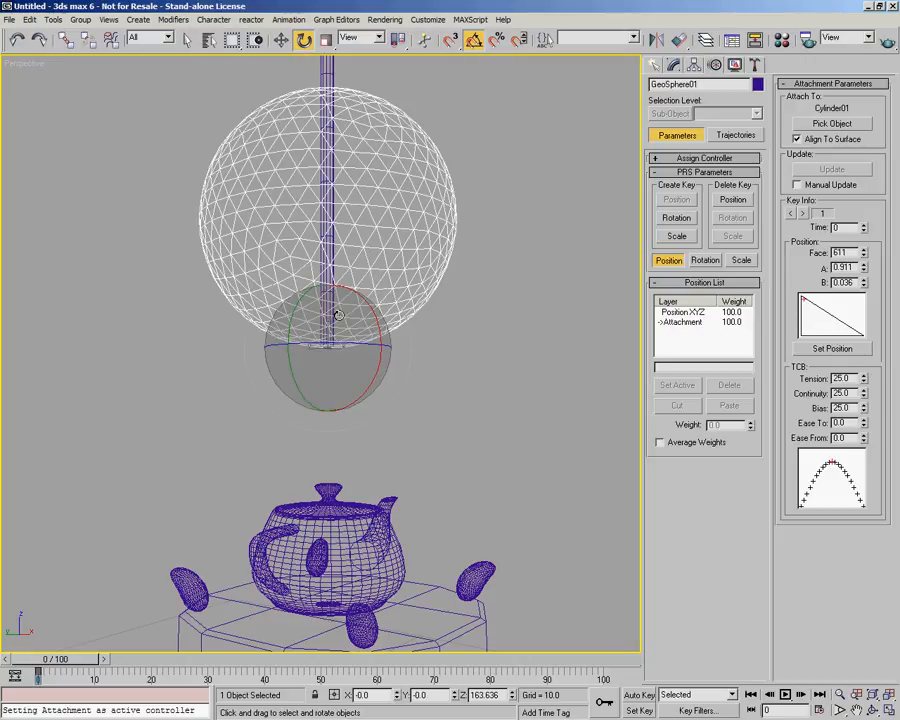
{"action": "left_click_drag", "start_coordinate": [299, 300], "coordinate": [344, 512]}
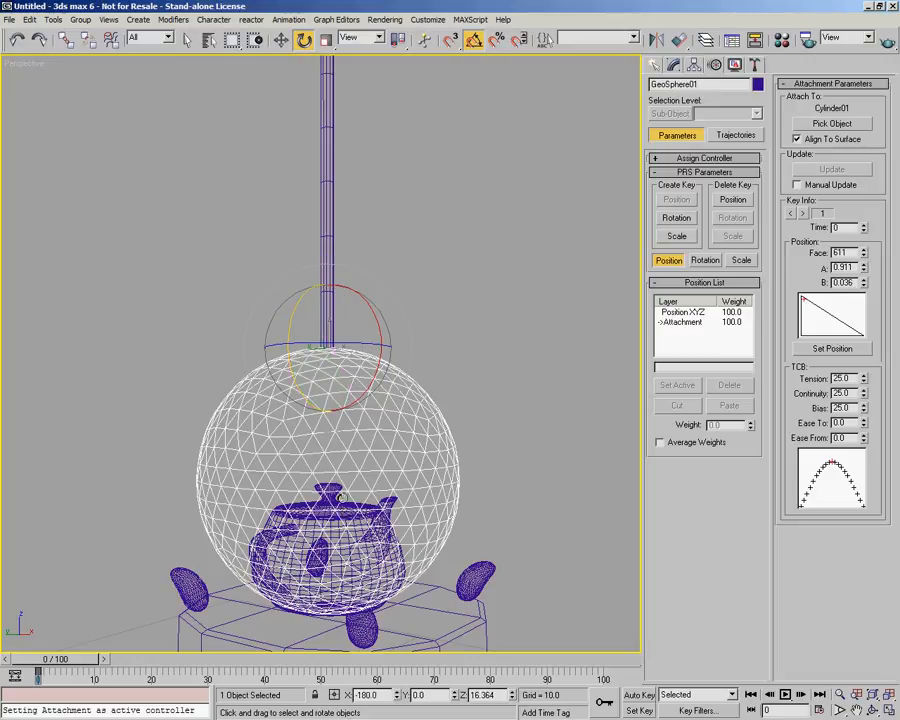
Test the ball's attachment by bending the cylinder to -44, then undo the bend
{"action": "scroll", "coordinate": [344, 512], "scroll_direction": "down", "scroll_amount": 8}
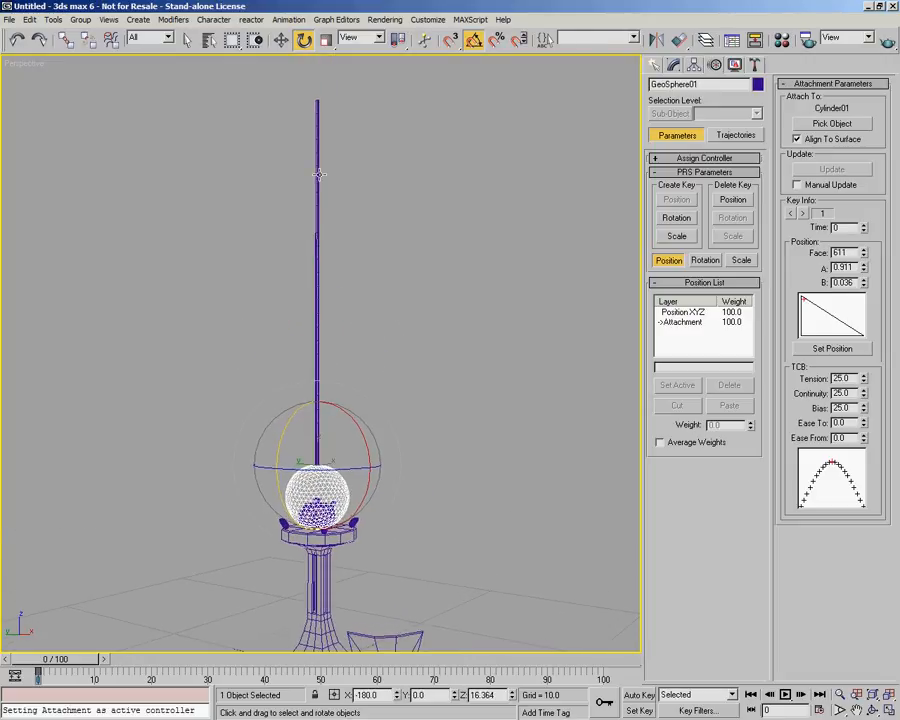
{"action": "left_click", "coordinate": [281, 39]}
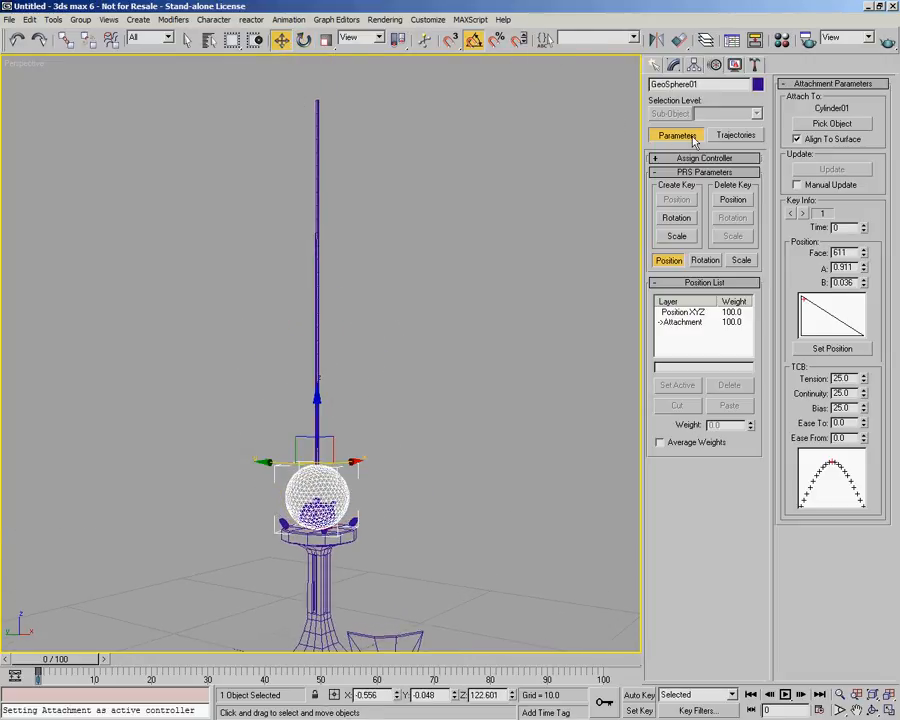
{"action": "left_click", "coordinate": [673, 65]}
{"action": "left_click", "coordinate": [271, 215]}
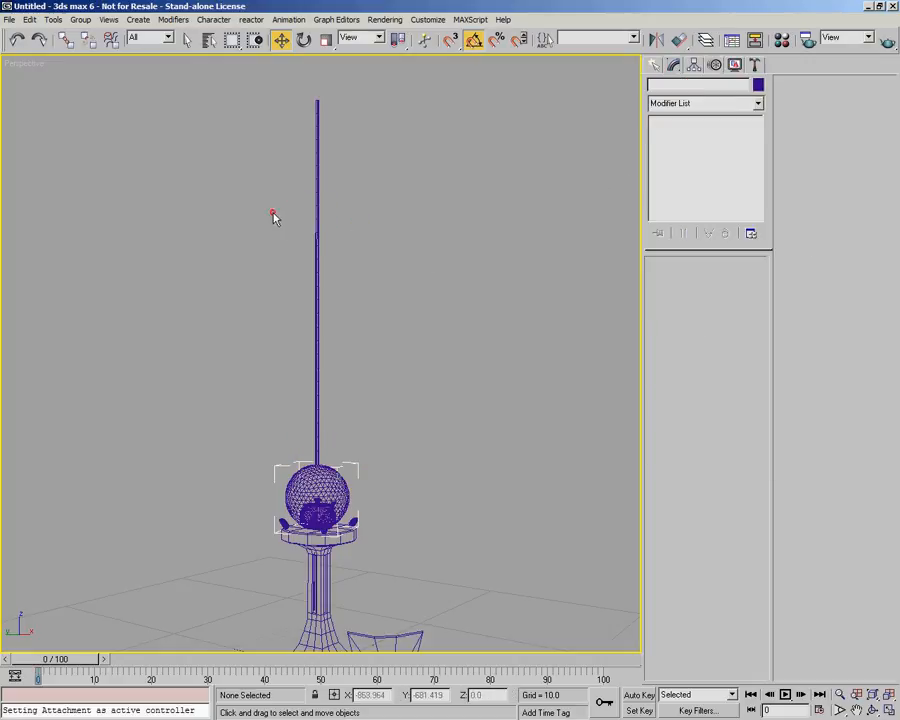
{"action": "left_click", "coordinate": [317, 224]}
{"action": "left_click_drag", "start_coordinate": [742, 291], "coordinate": [638, 348]}
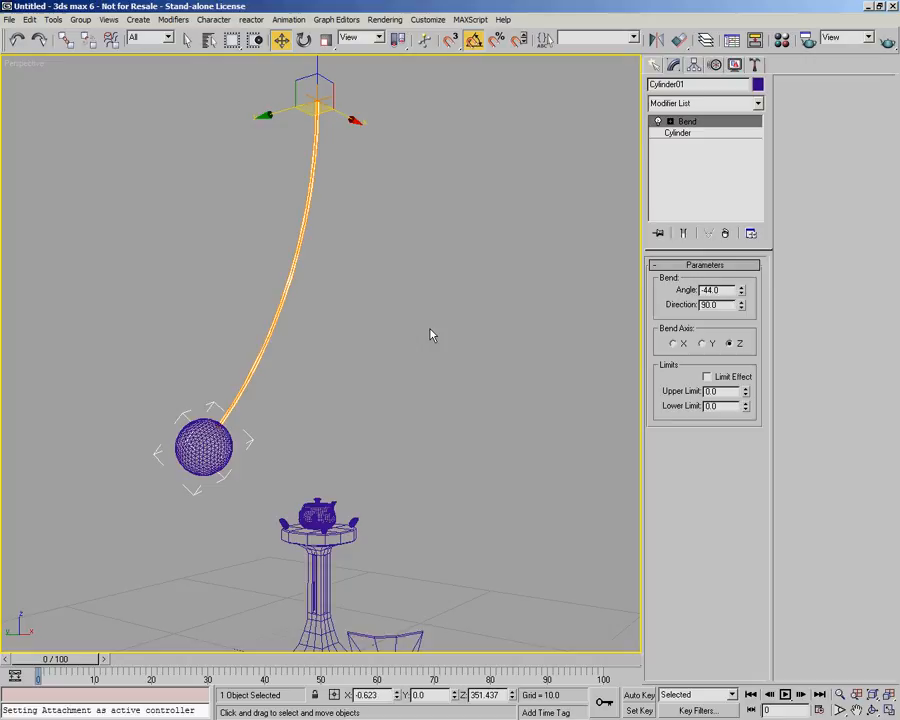
{"action": "key", "text": "ctrl+z"}
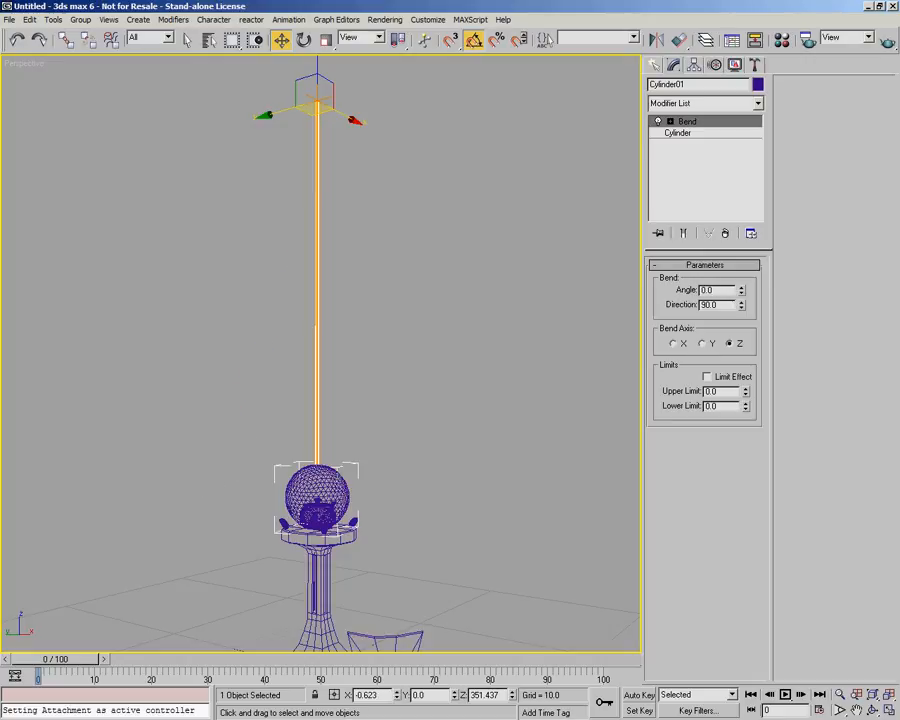
Configure the animation time with the PAL frame rate and an end time of 200
{"action": "middle_click_drag", "start_coordinate": [398, 419], "coordinate": [346, 438], "text": "alt"}
{"action": "middle_click_drag", "start_coordinate": [274, 492], "coordinate": [329, 442]}
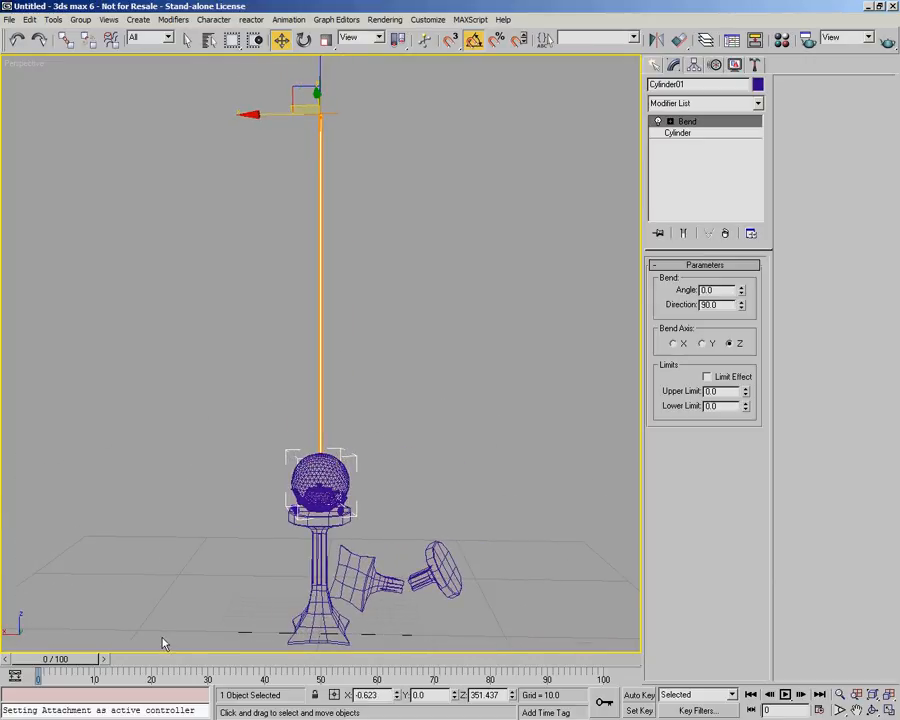
{"action": "left_click", "coordinate": [818, 710]}
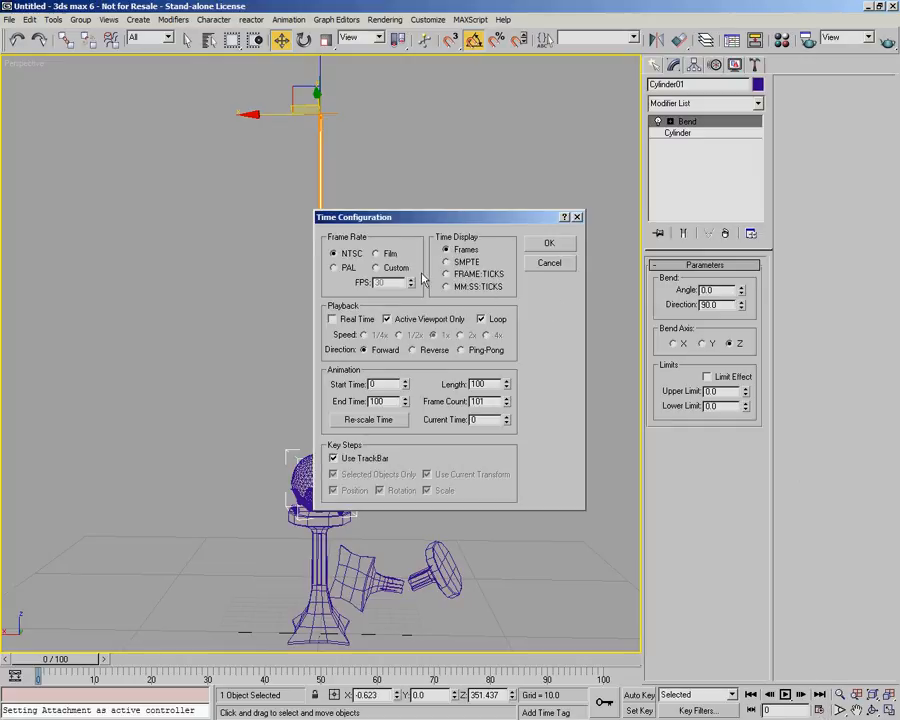
{"action": "left_click", "coordinate": [335, 268]}
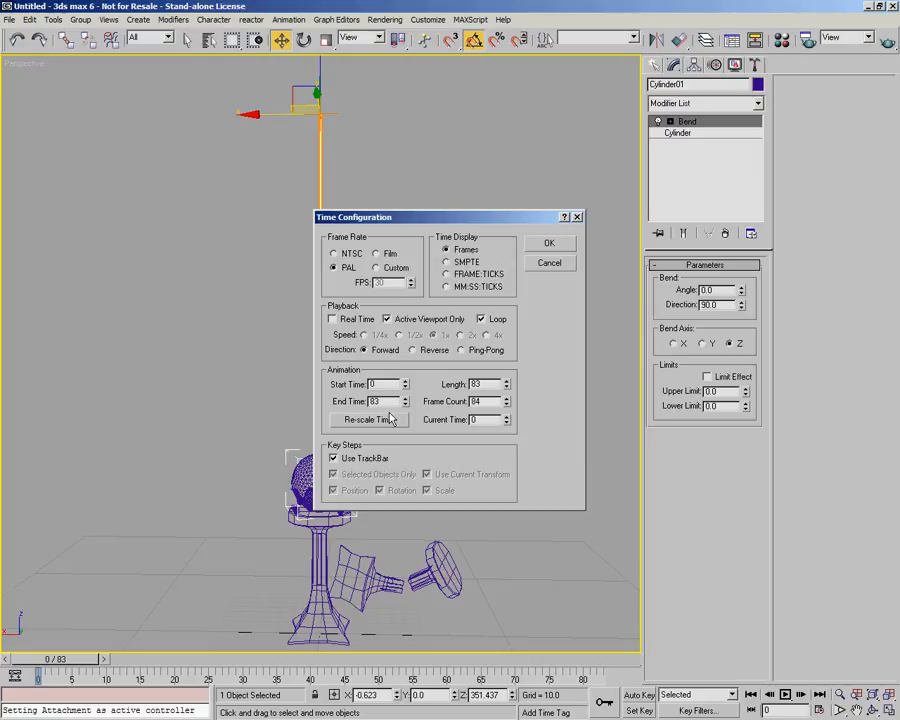
{"action": "double_click", "coordinate": [388, 401]}
{"action": "left_click", "coordinate": [557, 246]}
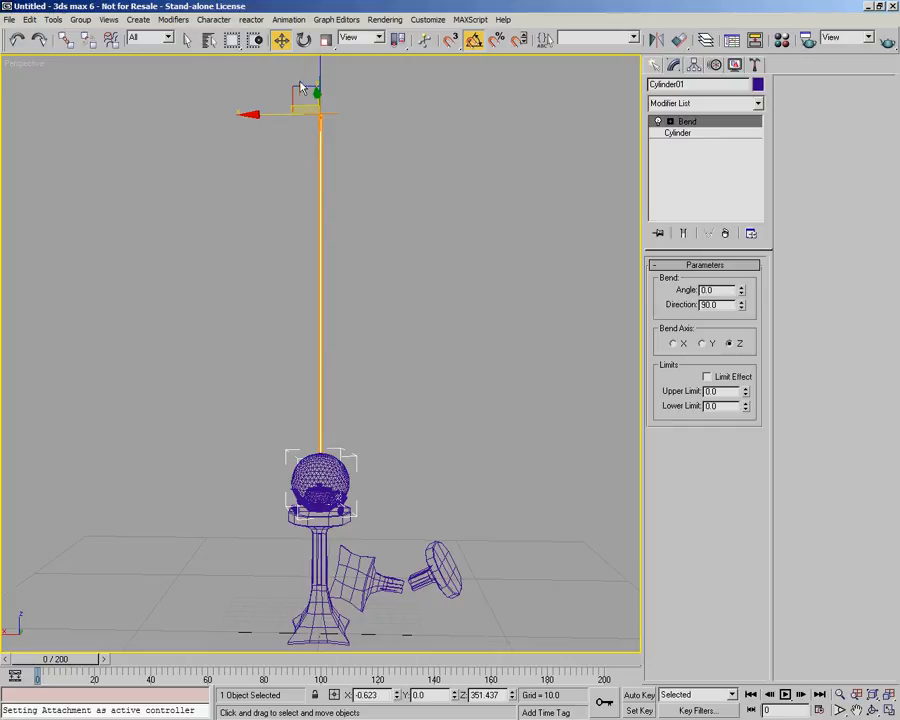
Rotate the cylinder to -120 degrees on the Y axis, lifting the attached ball out to one side
{"action": "key", "text": "e"}
{"action": "left_click_drag", "start_coordinate": [277, 162], "coordinate": [323, 168]}
{"action": "middle_click_drag", "start_coordinate": [404, 295], "coordinate": [465, 284], "text": "alt"}
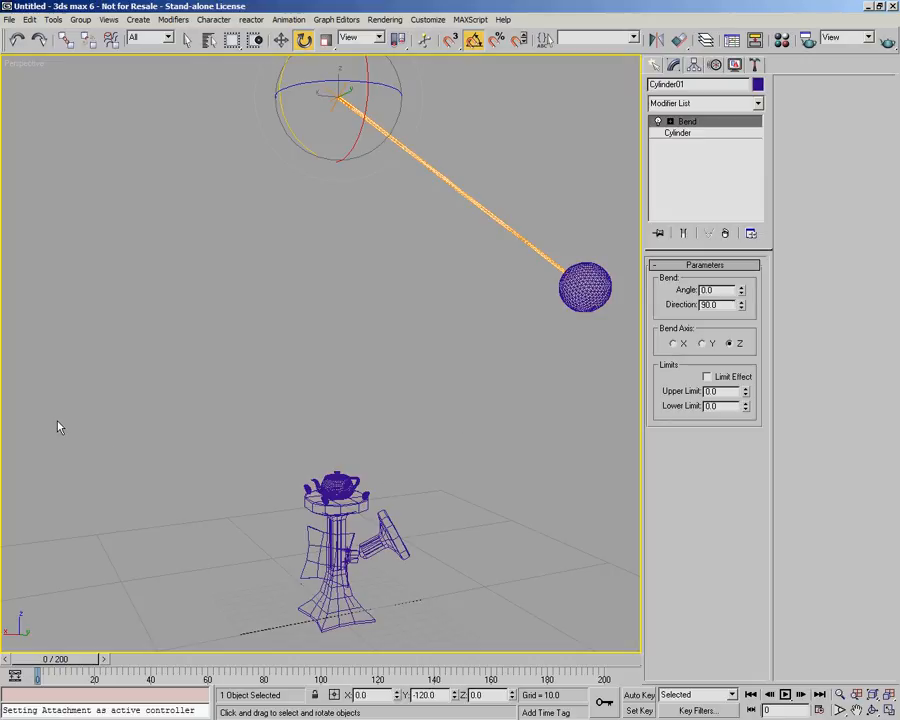
Go to frame 33 and turn on Auto Key recording
{"action": "left_click_drag", "start_coordinate": [45, 662], "coordinate": [133, 678]}
{"action": "key", "text": "e"}
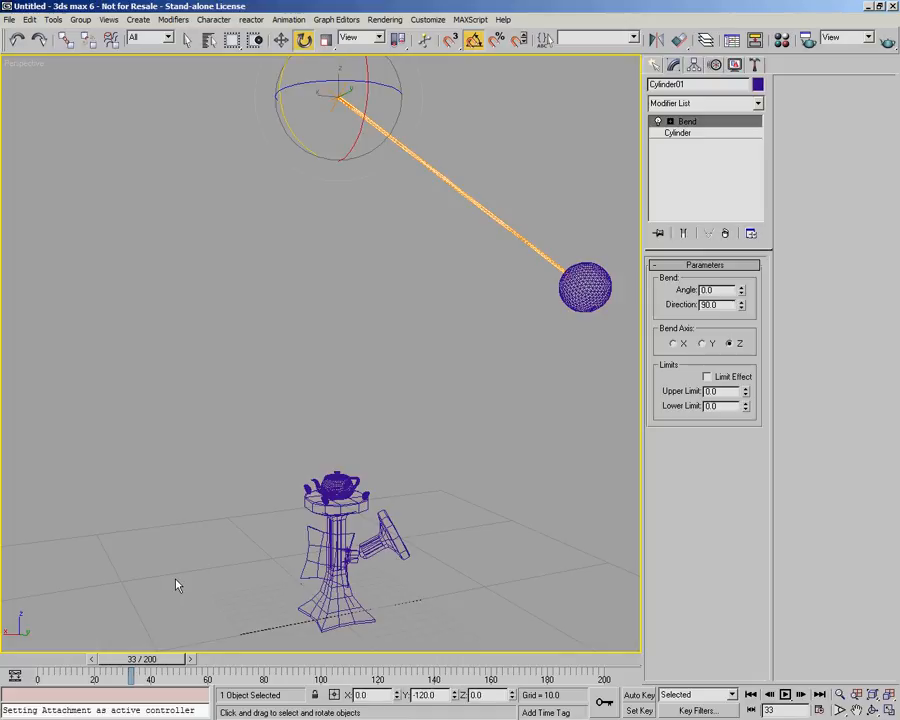
{"action": "left_click", "coordinate": [638, 695]}
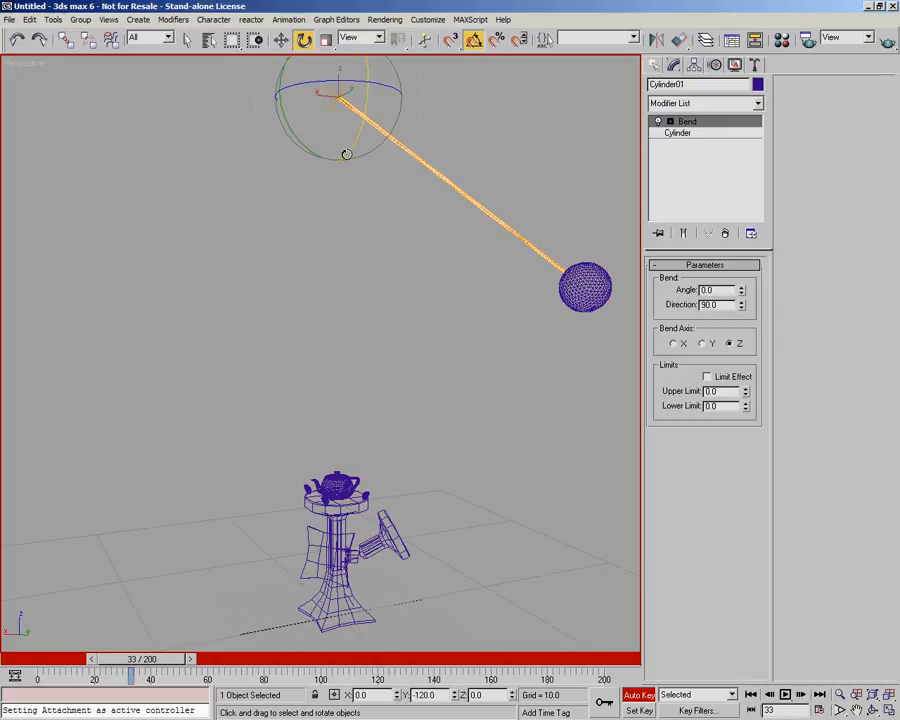
{"action": "left_click_drag", "start_coordinate": [312, 150], "coordinate": [288, 711]}
{"action": "key", "text": "ctrl+z"}
{"action": "middle_click_drag", "start_coordinate": [354, 462], "coordinate": [289, 449], "text": "alt"}
{"action": "scroll", "coordinate": [356, 456], "scroll_direction": "down", "scroll_amount": 2}
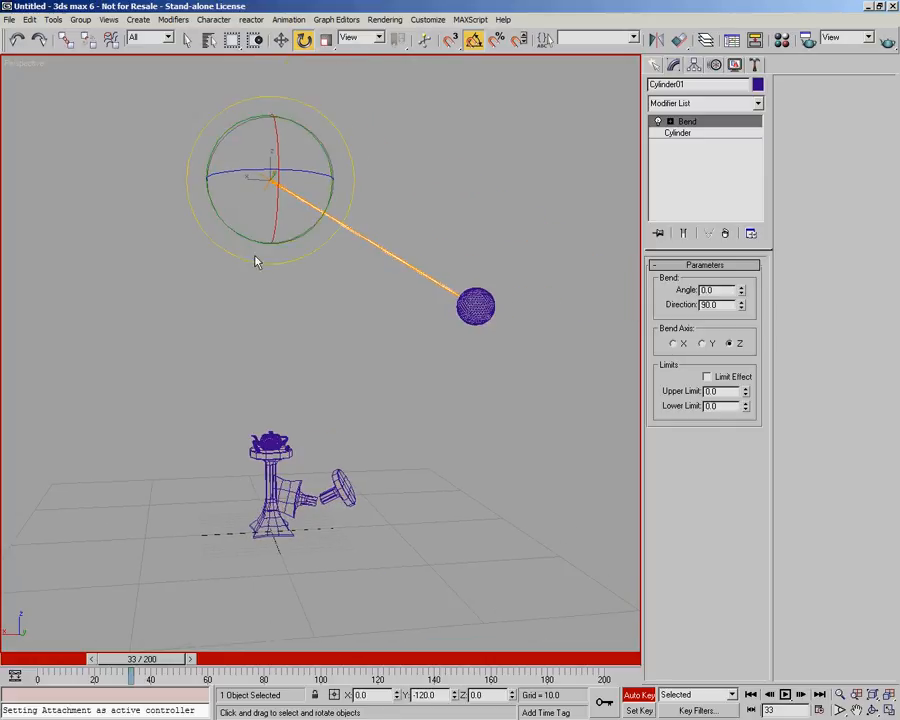
{"action": "left_click_drag", "start_coordinate": [251, 239], "coordinate": [260, 528]}
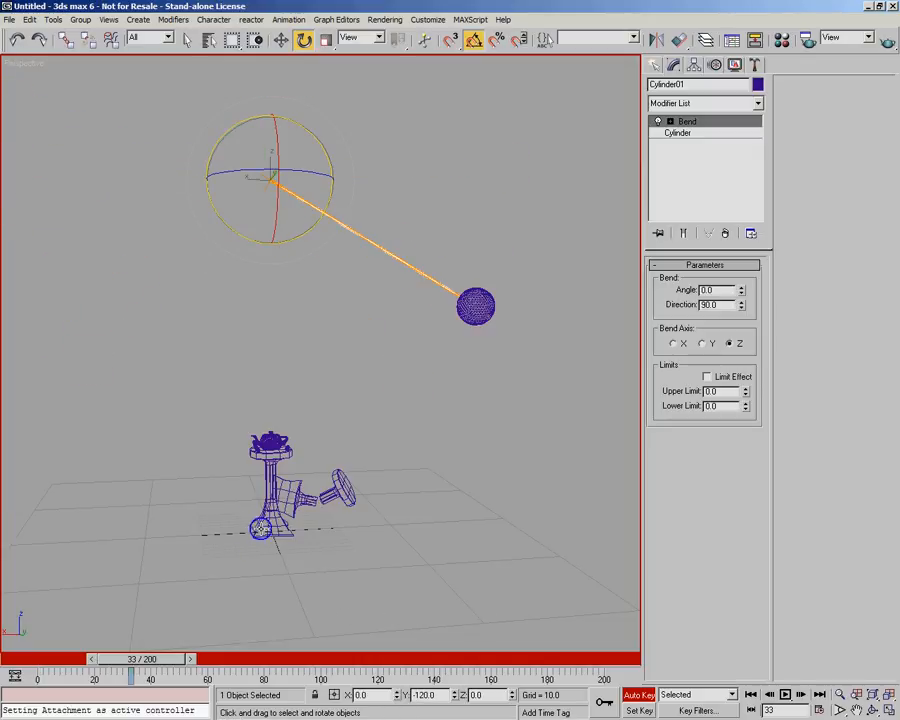
Record the opposite swing at frame 33 by rotating the cylinder to 140 degrees on Y, and turn off Auto Key
{"action": "middle_click_drag", "start_coordinate": [230, 428], "coordinate": [287, 402], "text": "alt"}
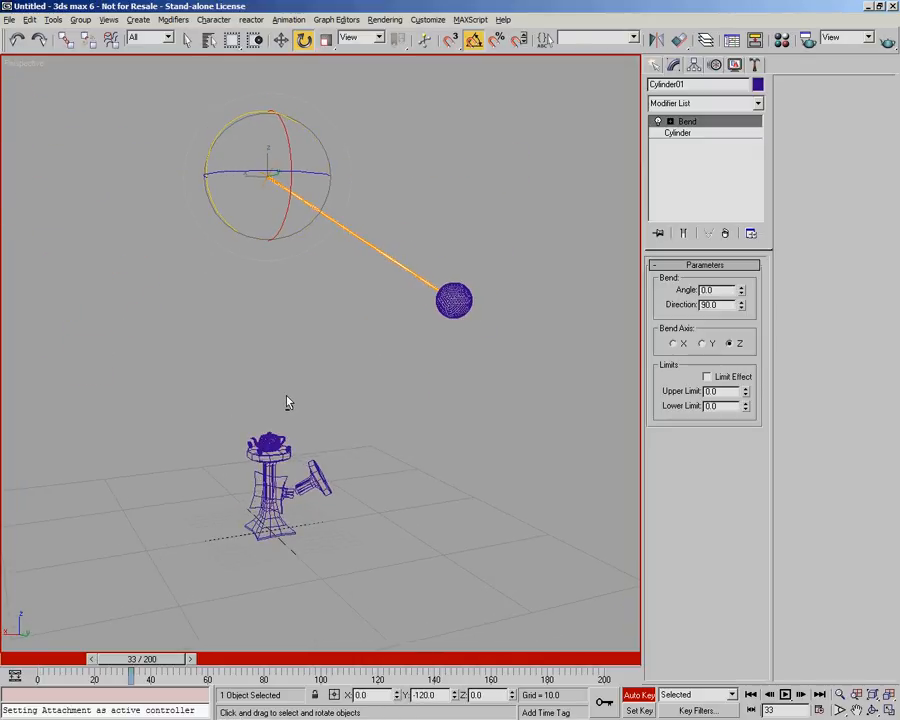
{"action": "left_click_drag", "start_coordinate": [217, 207], "coordinate": [221, 117]}
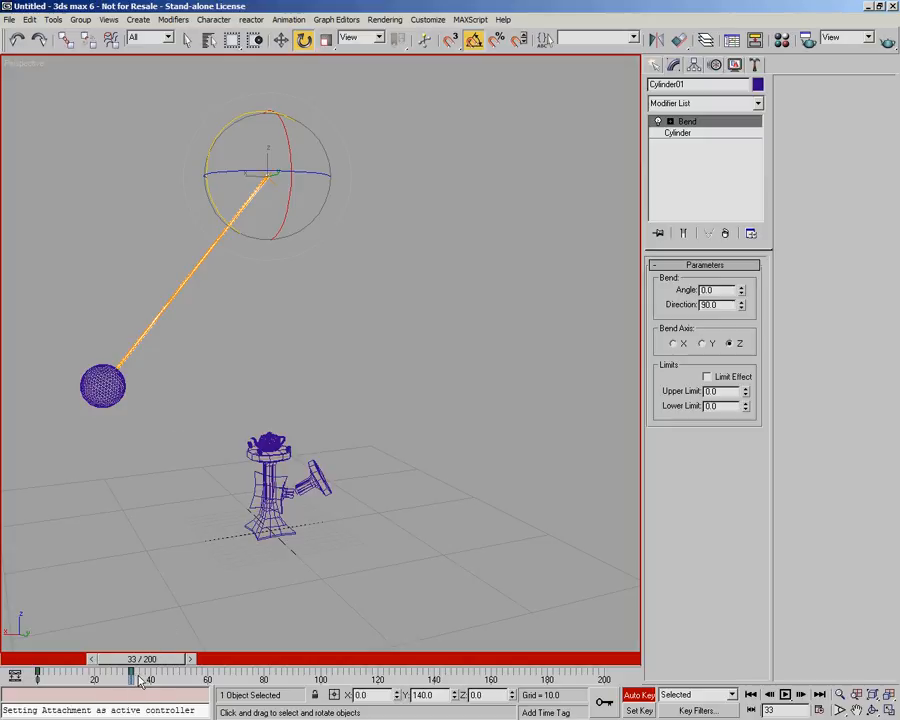
{"action": "left_click", "coordinate": [638, 694]}
Move the cylinder's opposite-swing rotation key to frame 30 and go to frame 60
{"action": "left_click_drag", "start_coordinate": [141, 659], "coordinate": [120, 674]}
{"action": "key", "text": "e"}
{"action": "left_click_drag", "start_coordinate": [140, 660], "coordinate": [132, 675]}
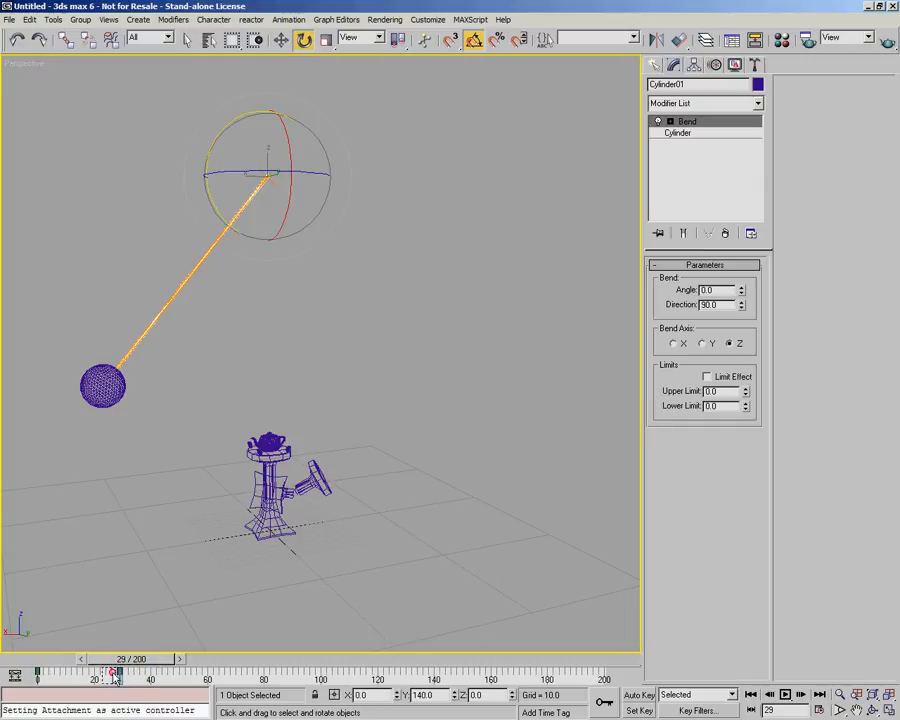
{"action": "left_click_drag", "start_coordinate": [114, 671], "coordinate": [139, 667]}
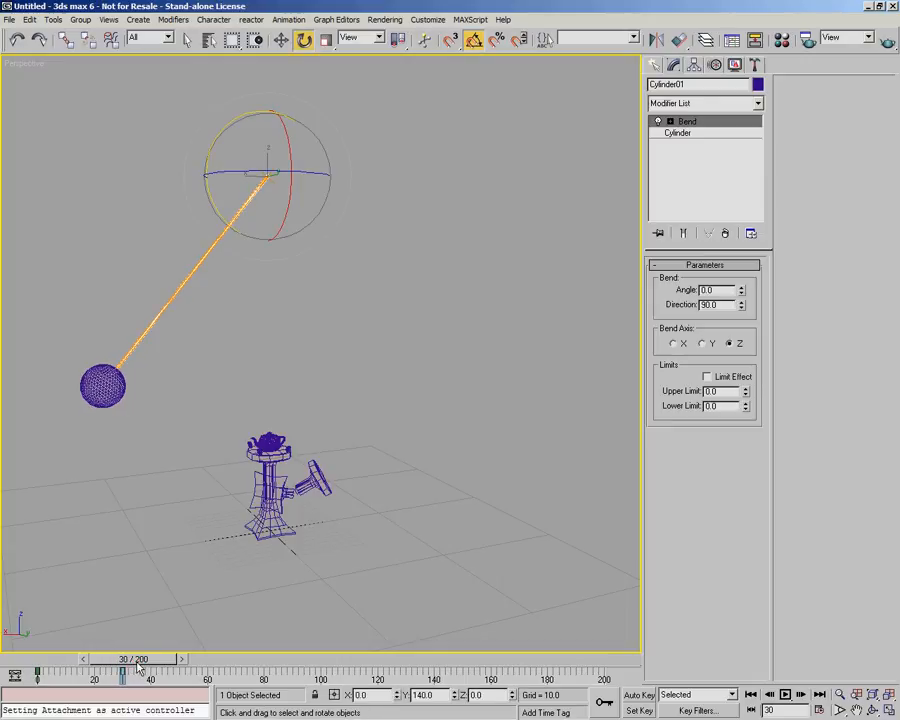
{"action": "left_click_drag", "start_coordinate": [159, 667], "coordinate": [237, 667]}
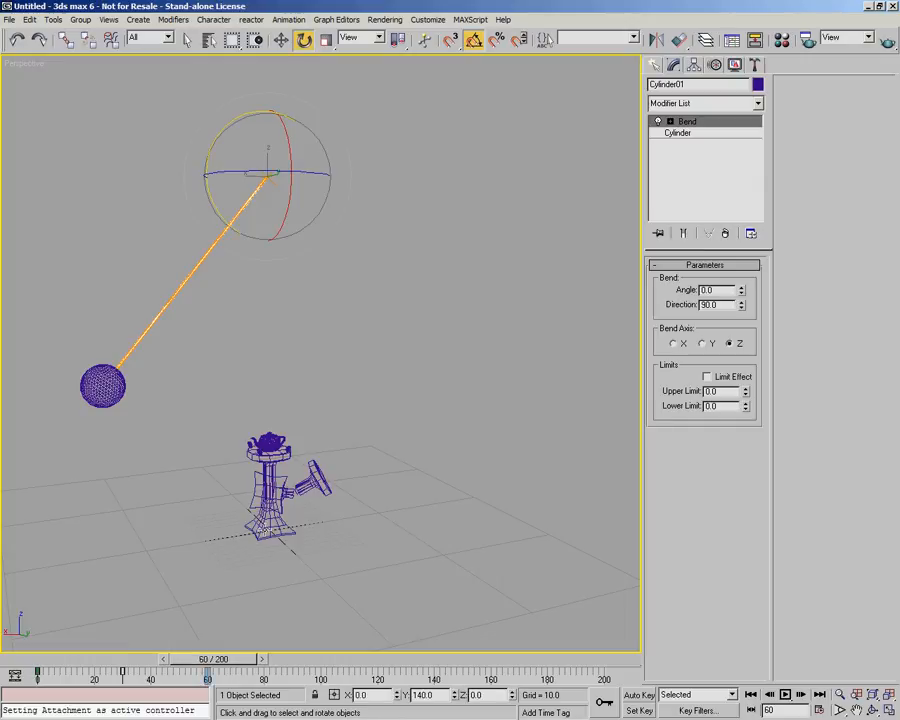
Turn on Auto Key and record the cylinder's Y rotation as -145 degrees at frame 60 and 160 degrees at frame 90
{"action": "middle_click_drag", "start_coordinate": [313, 373], "coordinate": [297, 368], "text": "alt"}
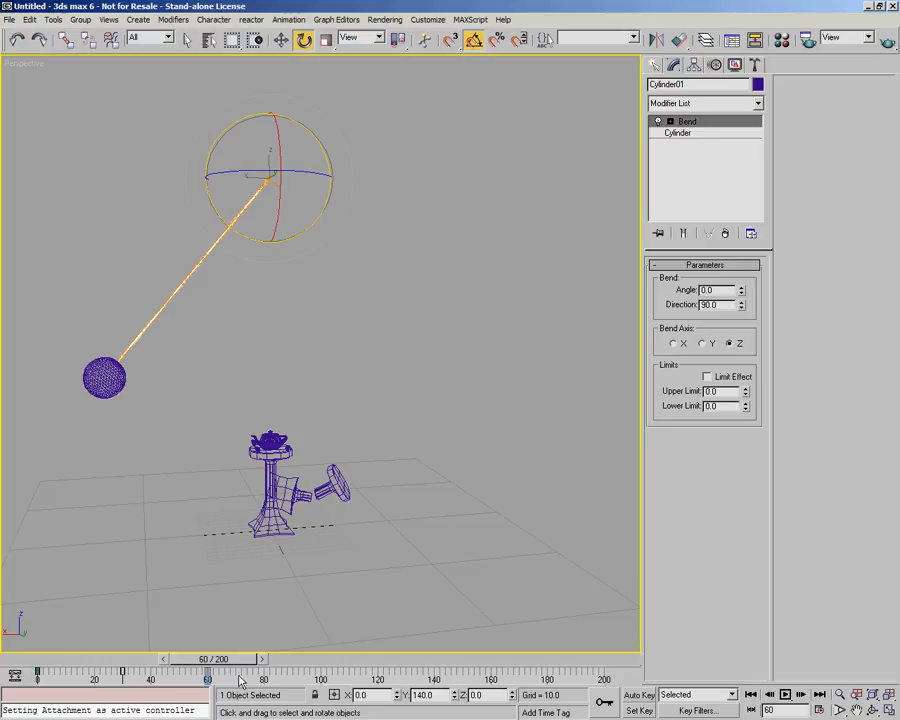
{"action": "left_click", "coordinate": [639, 696]}
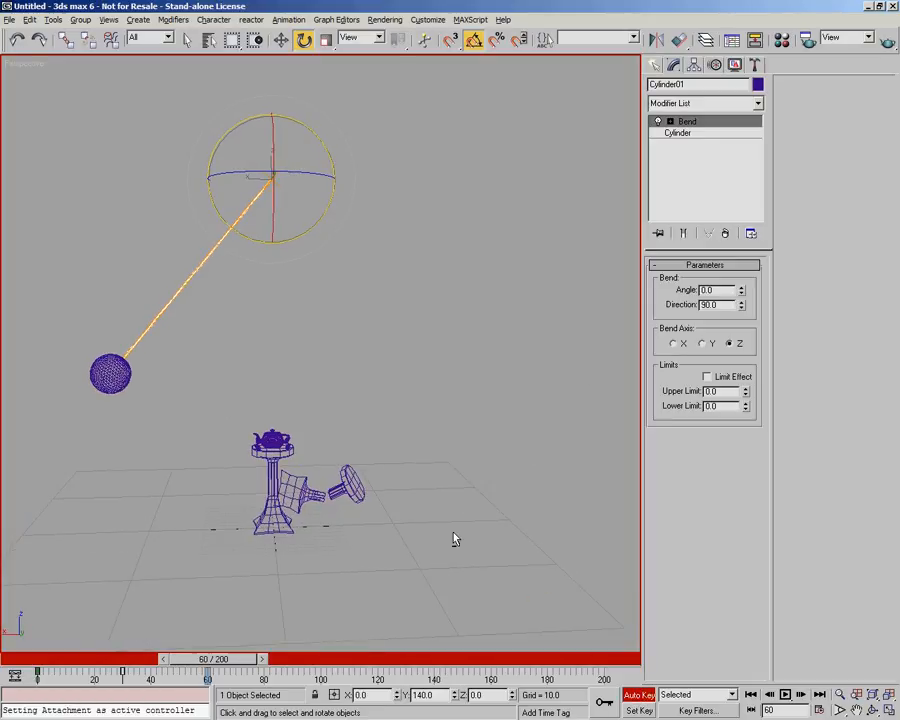
{"action": "left_click_drag", "start_coordinate": [208, 194], "coordinate": [249, 238]}
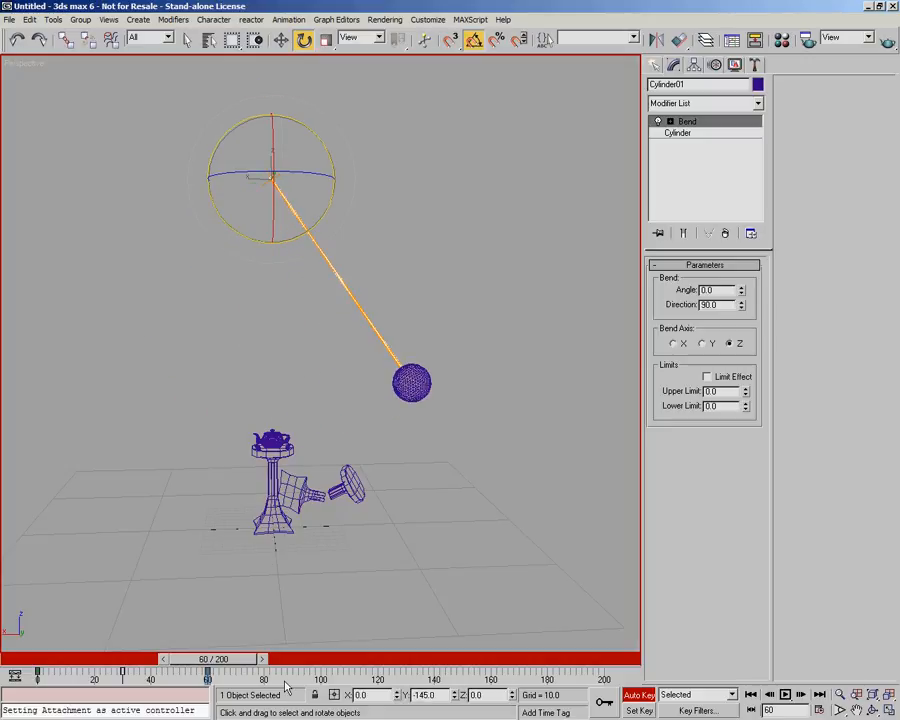
{"action": "left_click_drag", "start_coordinate": [254, 668], "coordinate": [330, 681]}
{"action": "key", "text": "e"}
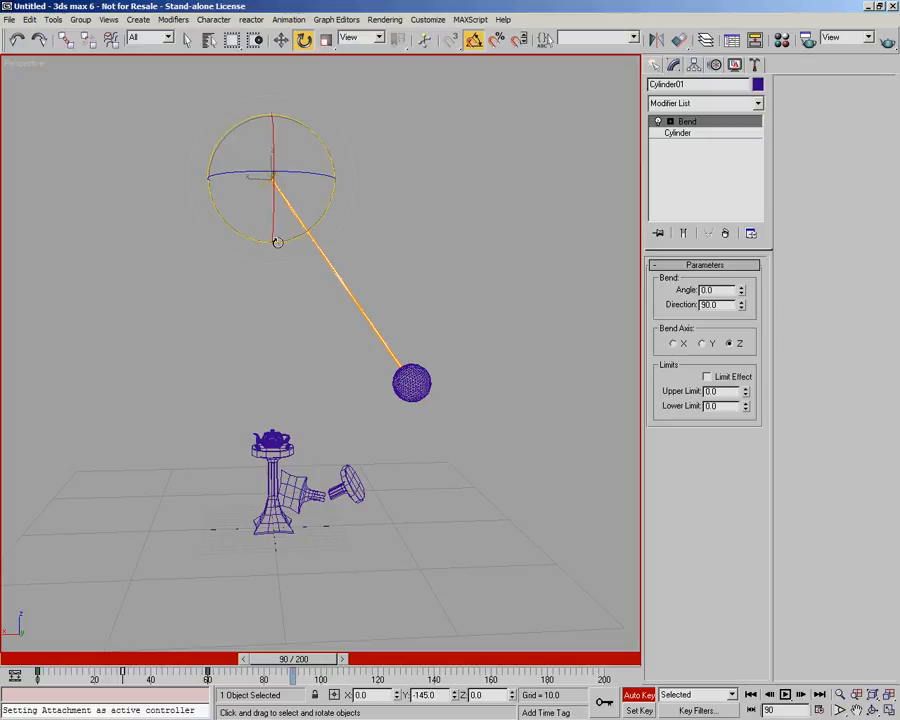
{"action": "left_click_drag", "start_coordinate": [262, 242], "coordinate": [228, 209]}
Record the swing at frame 120 by rotating the cylinder to about -163 degrees on Y, with angle snap turned off
{"action": "left_click_drag", "start_coordinate": [312, 667], "coordinate": [394, 678]}
{"action": "key", "text": "e"}
{"action": "left_click_drag", "start_coordinate": [228, 229], "coordinate": [253, 235]}
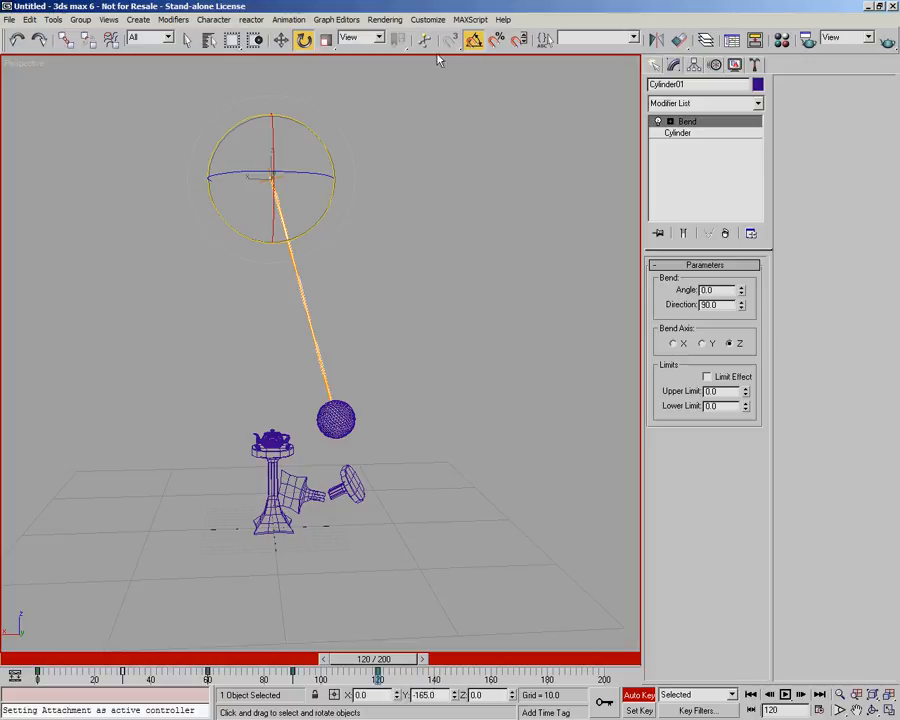
{"action": "left_click", "coordinate": [474, 40]}
{"action": "left_click_drag", "start_coordinate": [243, 231], "coordinate": [243, 234]}
Record the cylinder's Y rotation as about 168.9 degrees at frame 150 and about -170.6 degrees at frame 180
{"action": "left_click_drag", "start_coordinate": [400, 659], "coordinate": [476, 708]}
{"action": "key", "text": "e"}
{"action": "left_click_drag", "start_coordinate": [258, 244], "coordinate": [218, 228]}
{"action": "left_click_drag", "start_coordinate": [458, 678], "coordinate": [540, 668]}
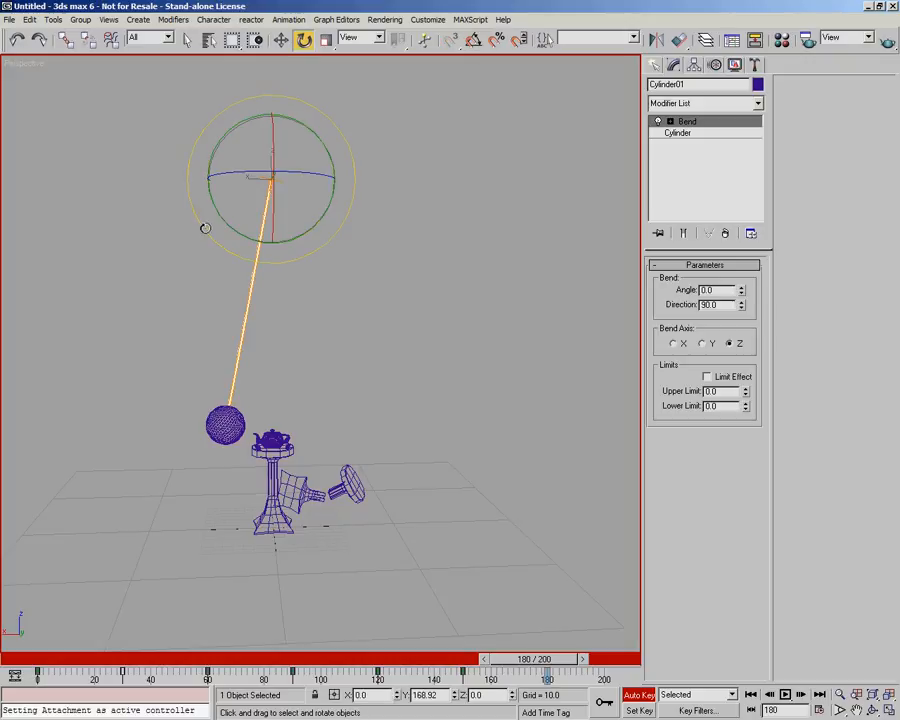
{"action": "left_click_drag", "start_coordinate": [218, 216], "coordinate": [245, 234]}
Record a Y rotation of about 175.2 degrees for the cylinder at frame 200, turn off Auto Key and return to frame 0
{"action": "left_click_drag", "start_coordinate": [557, 661], "coordinate": [606, 659]}
{"action": "left_click_drag", "start_coordinate": [256, 244], "coordinate": [236, 230]}
{"action": "left_click_drag", "start_coordinate": [606, 668], "coordinate": [622, 690]}
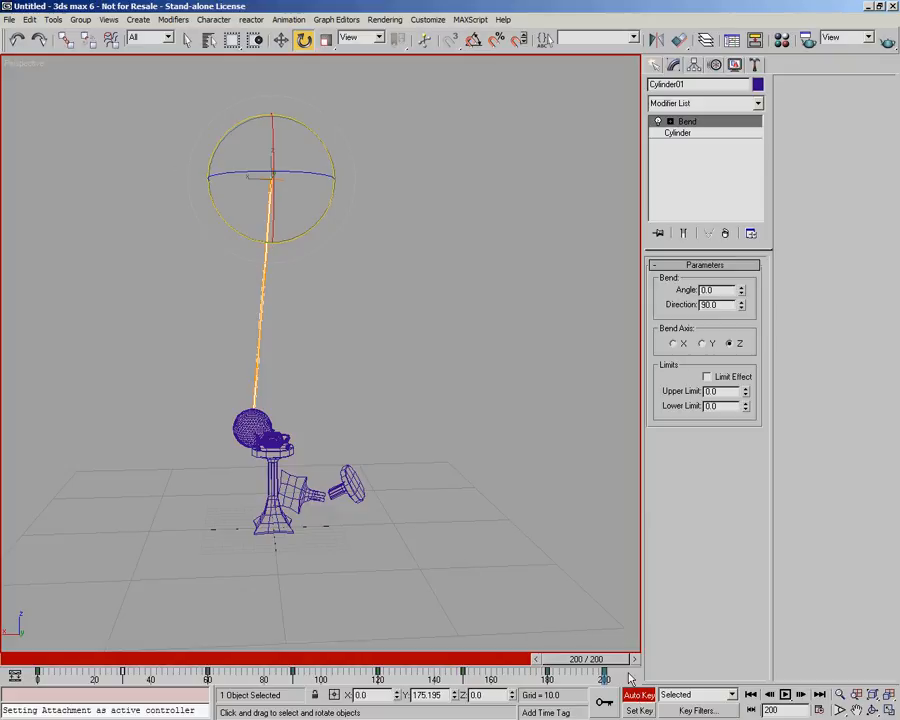
{"action": "left_click", "coordinate": [641, 694]}
{"action": "left_click_drag", "start_coordinate": [628, 659], "coordinate": [80, 645]}
{"action": "key", "text": "e"}
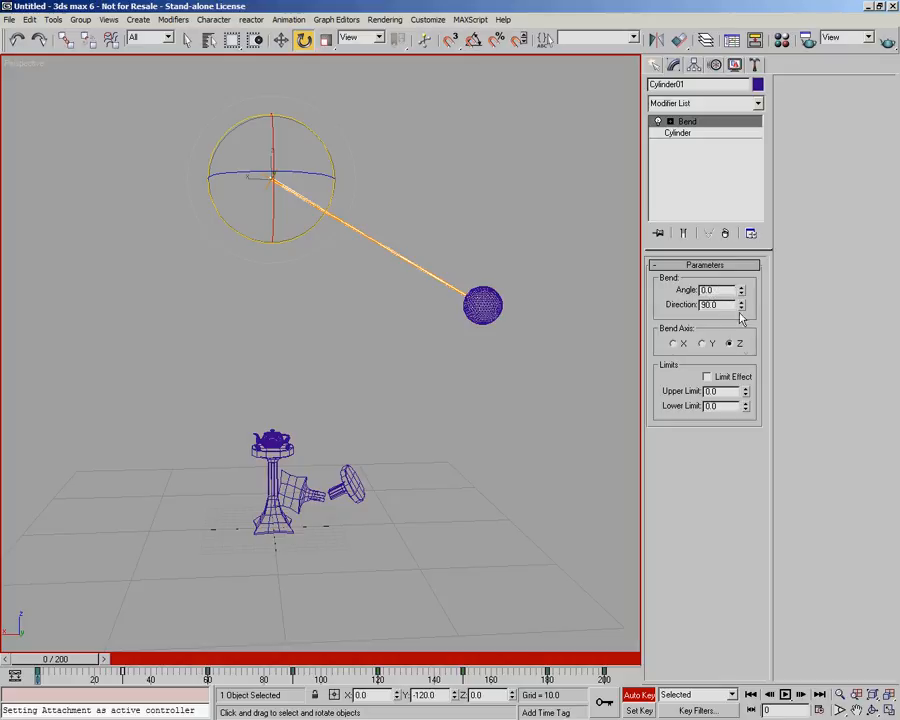
Try bending the cylinder by -58 degrees at frame 0 and turn off Auto Key
{"action": "left_click_drag", "start_coordinate": [743, 298], "coordinate": [745, 362]}
{"action": "middle_click_drag", "start_coordinate": [490, 373], "coordinate": [383, 391], "text": "alt"}
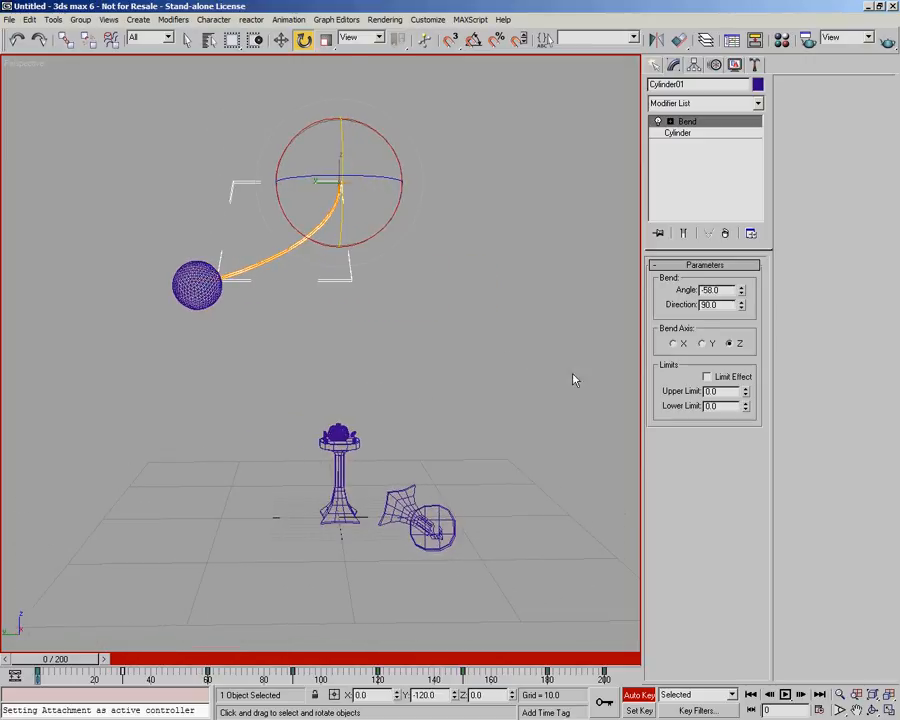
{"action": "middle_click_drag", "start_coordinate": [472, 332], "coordinate": [493, 349], "text": "alt"}
{"action": "left_click", "coordinate": [641, 694]}
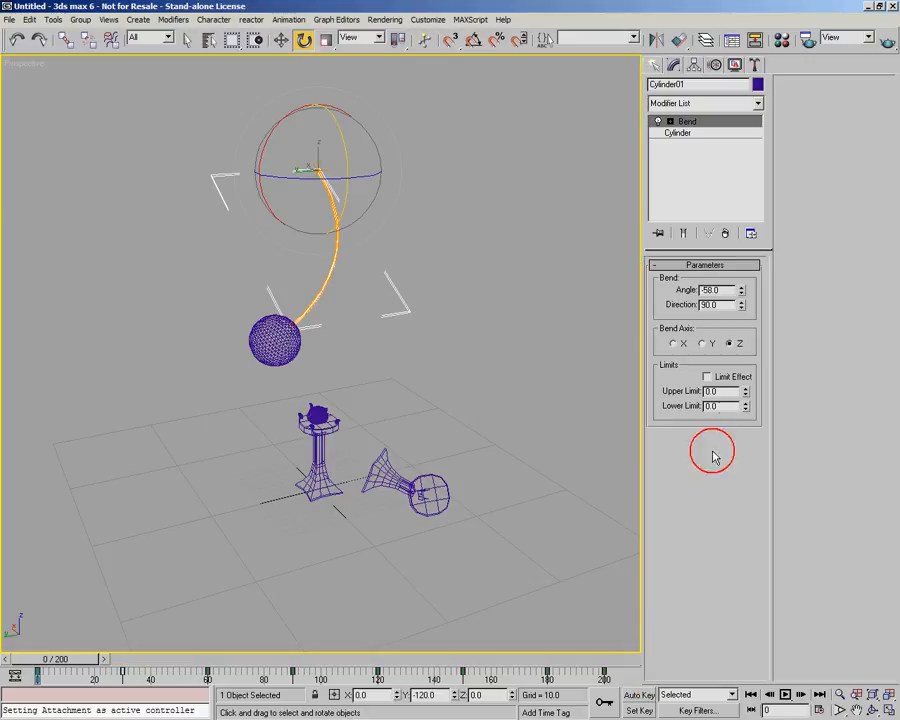
Reset the cylinder's bend direction to 0 and set its bend angle to 15 at frame 0
{"action": "double_click", "coordinate": [710, 304]}
{"action": "type", "text": "90"}
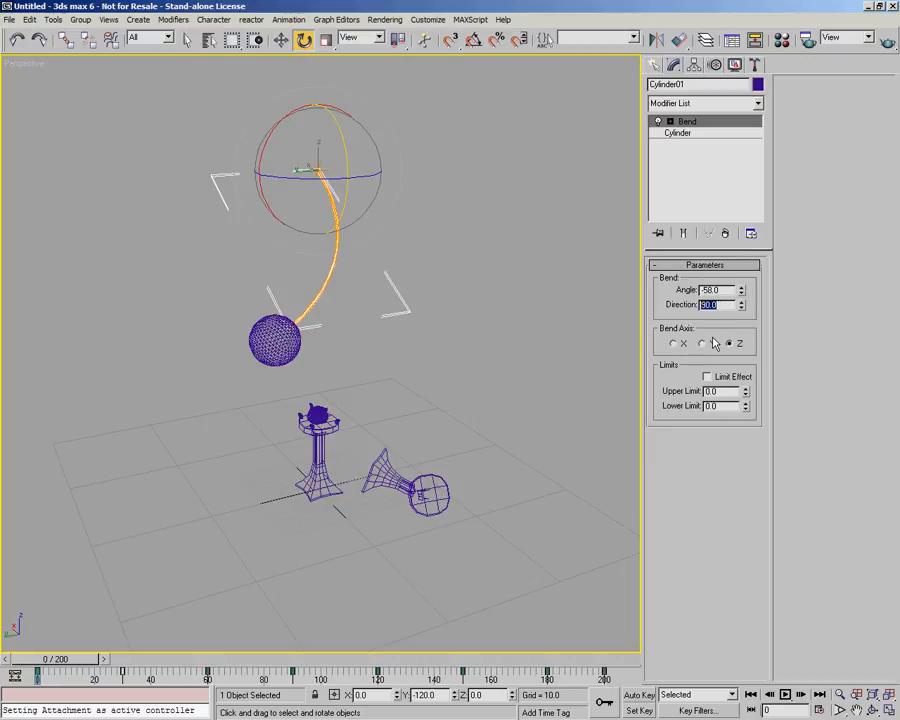
{"action": "right_click", "coordinate": [741, 308]}
{"action": "middle_click_drag", "start_coordinate": [440, 392], "coordinate": [460, 376], "text": "alt"}
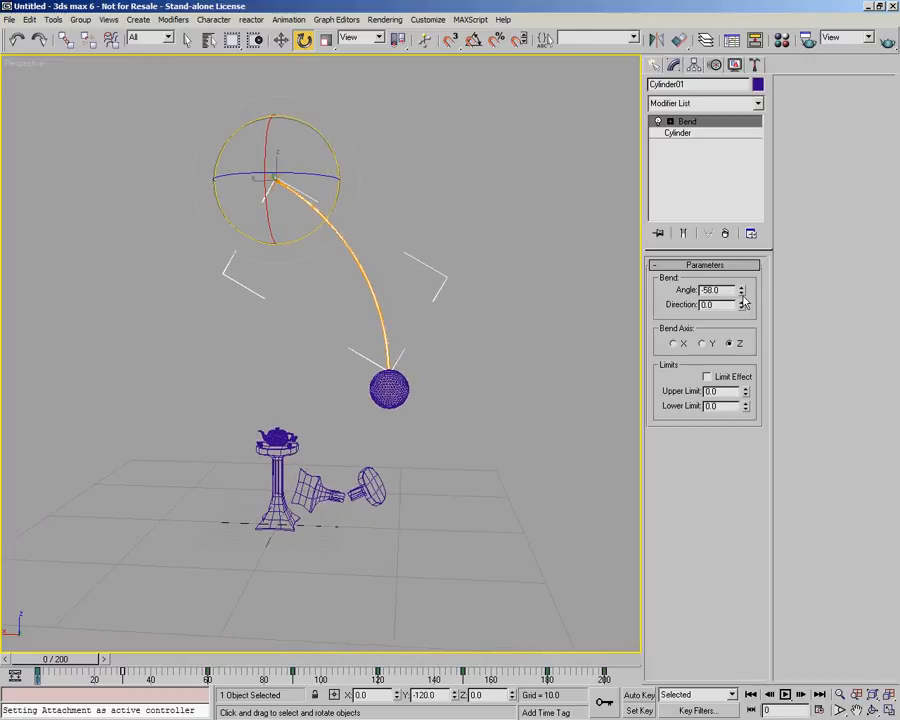
{"action": "left_click_drag", "start_coordinate": [742, 298], "coordinate": [730, 197]}
{"action": "middle_click_drag", "start_coordinate": [307, 337], "coordinate": [474, 305], "text": "alt"}
Turn on Auto Key and record a bend angle of -14.5 for the cylinder at frame 30
{"action": "left_click", "coordinate": [634, 695]}
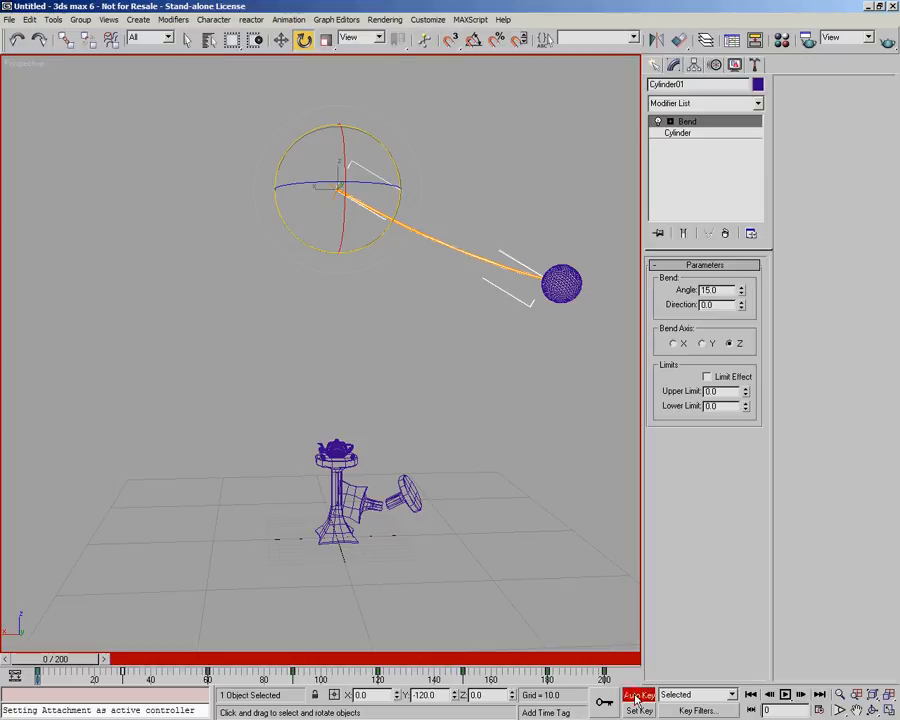
{"action": "left_click_drag", "start_coordinate": [66, 664], "coordinate": [145, 684]}
{"action": "key", "text": "e"}
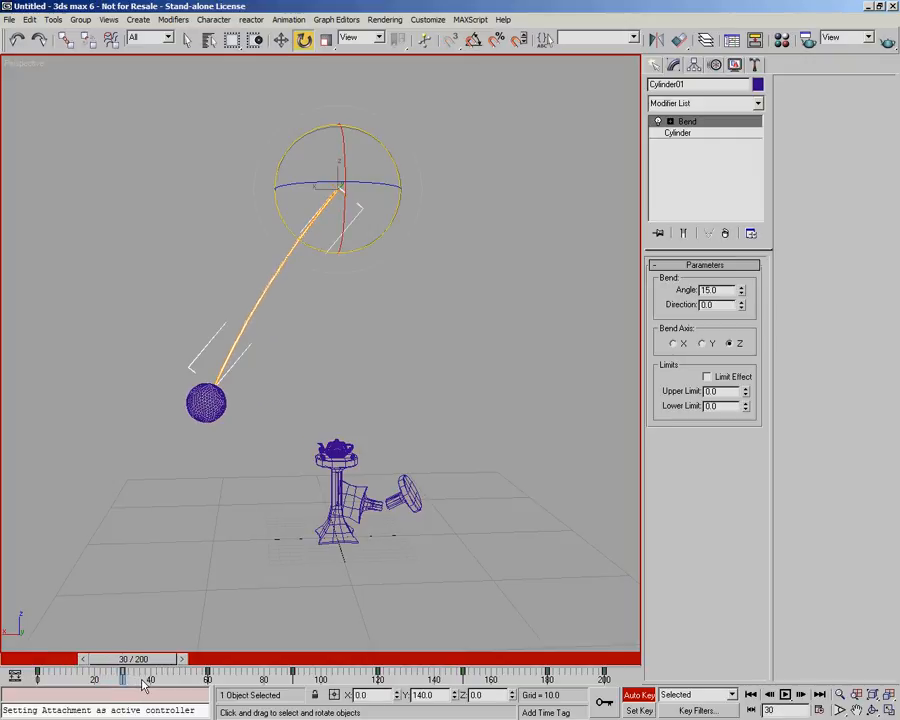
{"action": "left_click_drag", "start_coordinate": [741, 296], "coordinate": [757, 336]}
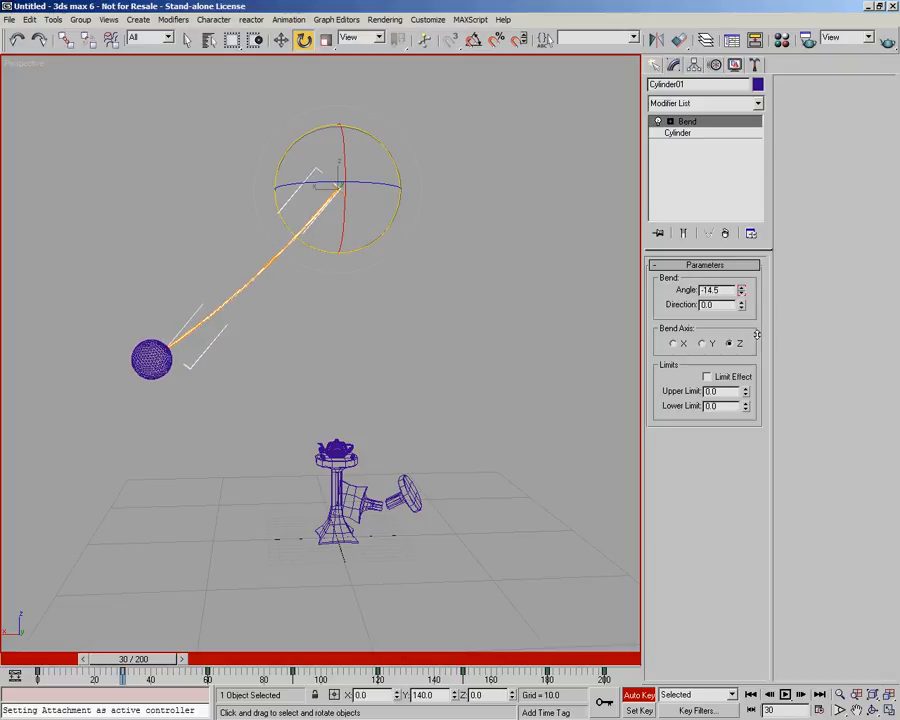
Record the cylinder's bend angle as 9.5 at frame 60 and -5.5 at frame 90
{"action": "left_click_drag", "start_coordinate": [139, 668], "coordinate": [222, 668]}
{"action": "left_click_drag", "start_coordinate": [743, 292], "coordinate": [749, 254]}
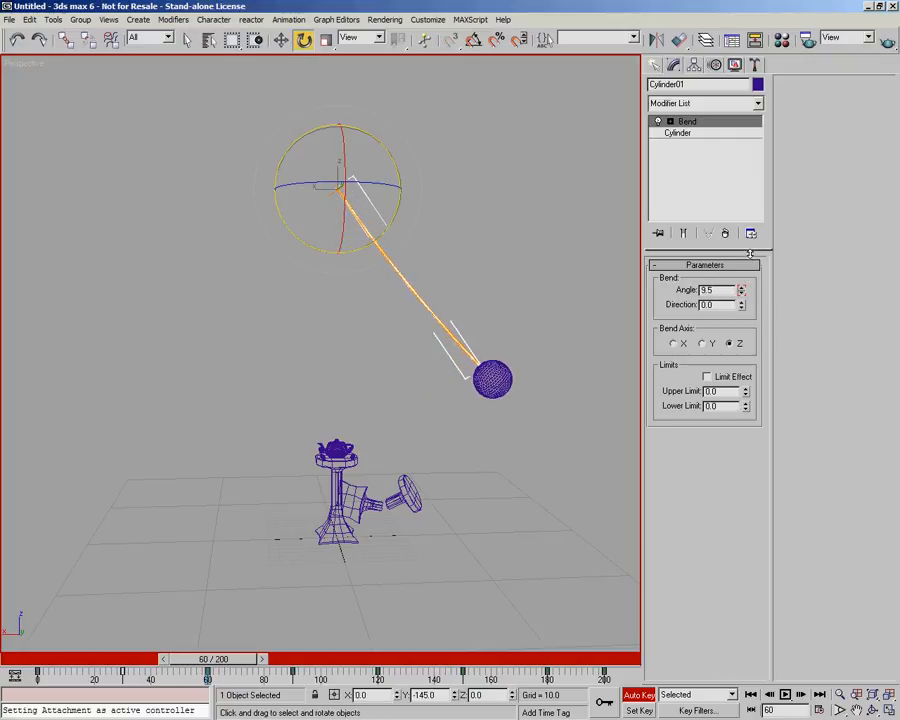
{"action": "left_click_drag", "start_coordinate": [207, 659], "coordinate": [292, 659]}
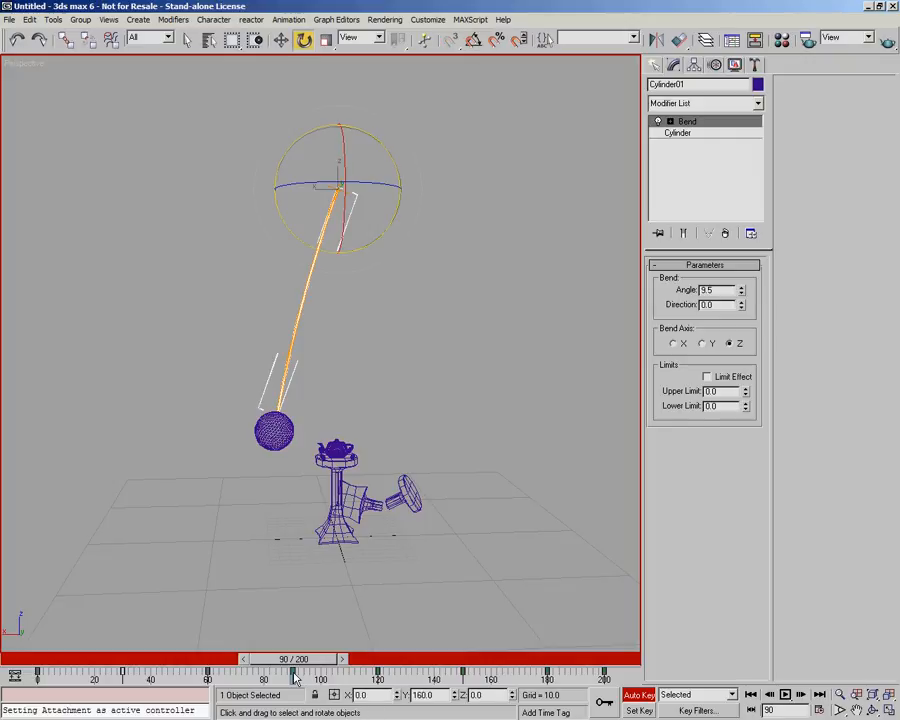
{"action": "left_click_drag", "start_coordinate": [738, 298], "coordinate": [740, 325]}
Record the cylinder's bend angle as 4.5 at frame 120 and -3 at frame 150
{"action": "left_click_drag", "start_coordinate": [327, 666], "coordinate": [395, 686]}
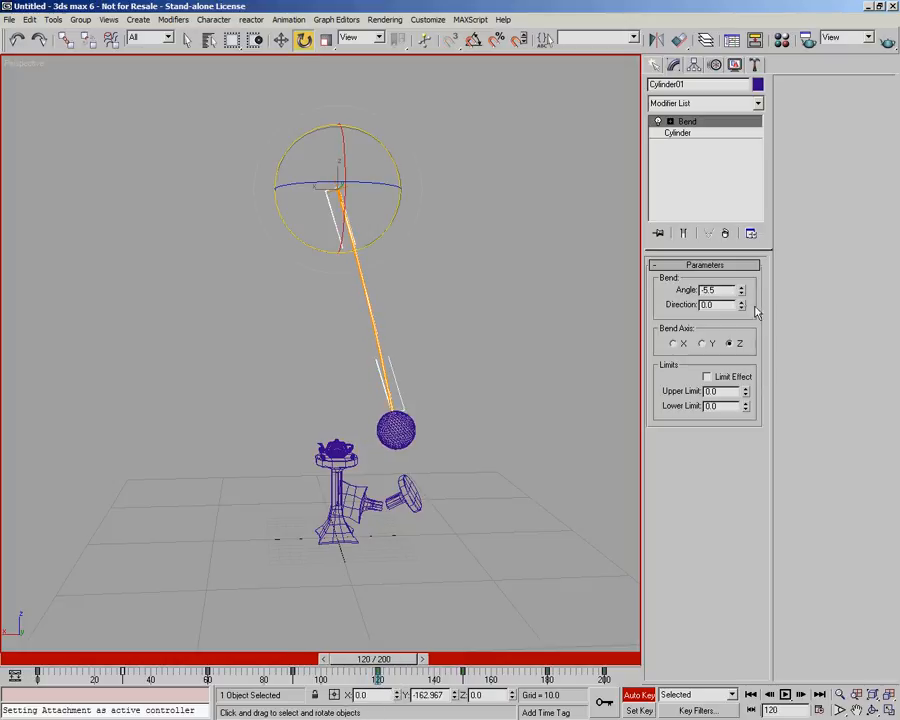
{"action": "left_click_drag", "start_coordinate": [742, 293], "coordinate": [751, 273]}
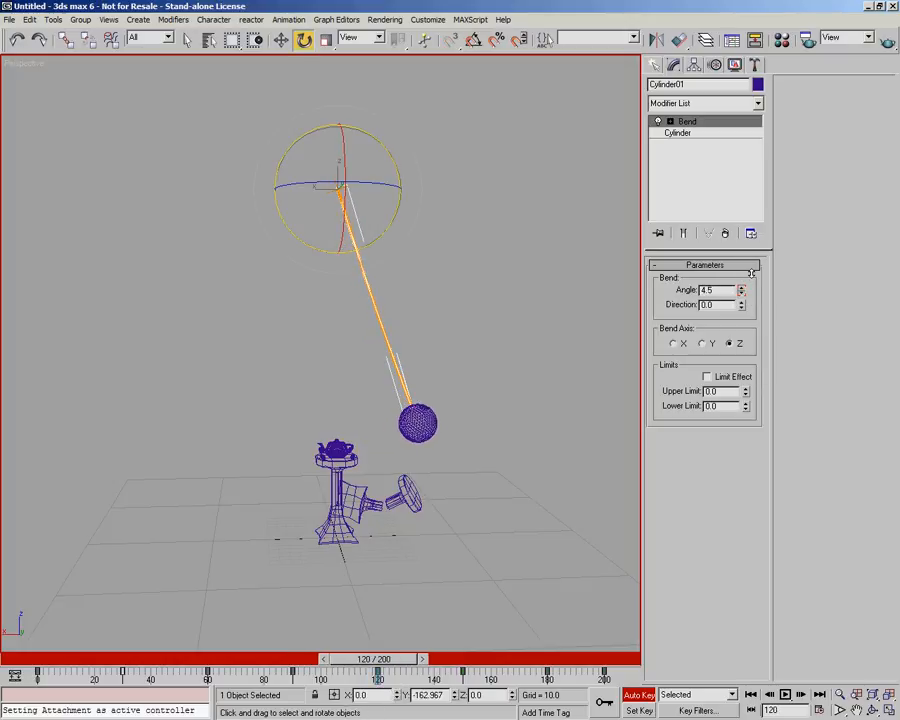
{"action": "left_click_drag", "start_coordinate": [410, 659], "coordinate": [490, 659]}
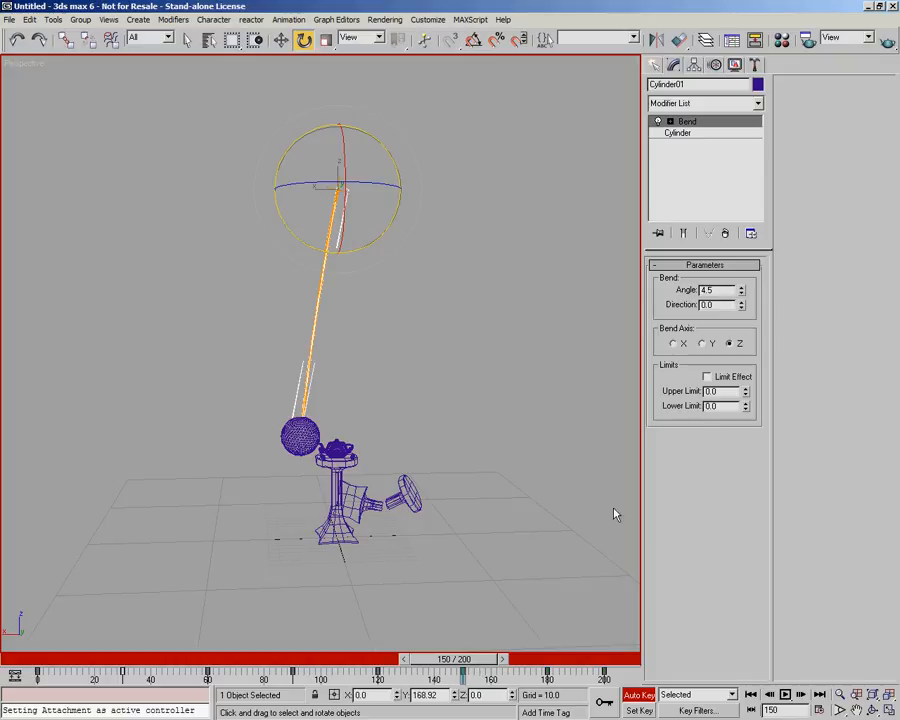
{"action": "left_click_drag", "start_coordinate": [741, 291], "coordinate": [747, 302]}
Record the cylinder's bend angle as 3.5 at frame 180 and -1 at frame 200, and turn off Auto Key
{"action": "left_click_drag", "start_coordinate": [465, 662], "coordinate": [548, 677]}
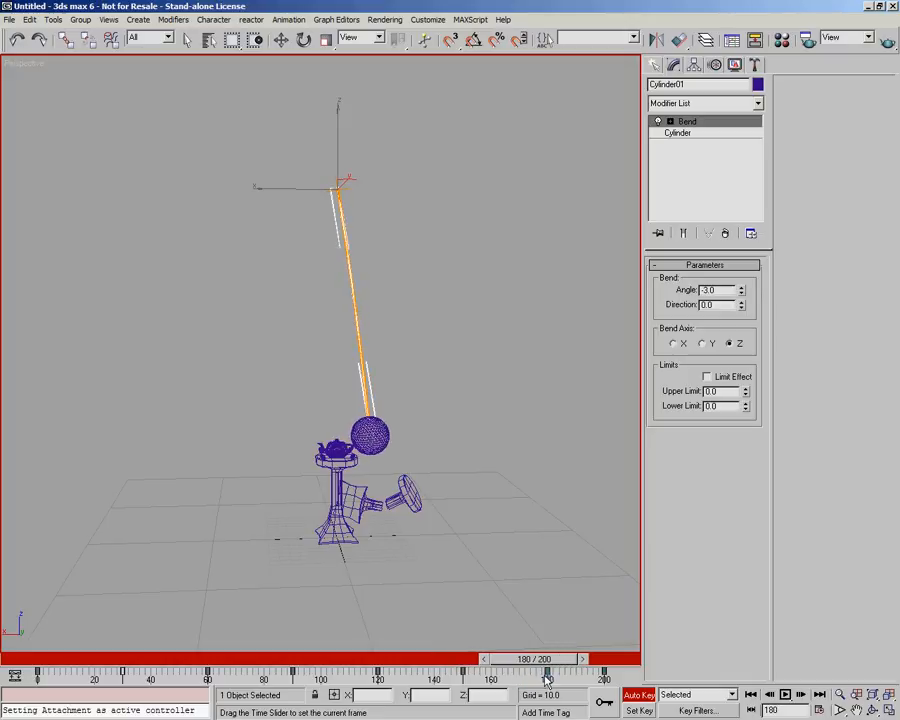
{"action": "key", "text": "e"}
{"action": "right_click", "coordinate": [742, 291]}
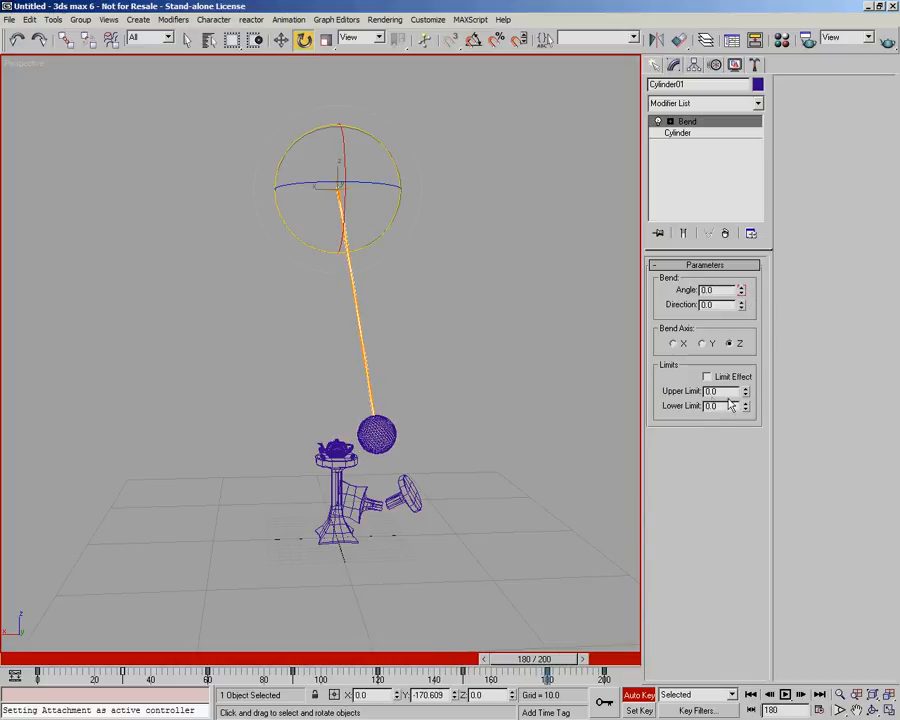
{"action": "left_click_drag", "start_coordinate": [741, 291], "coordinate": [743, 286]}
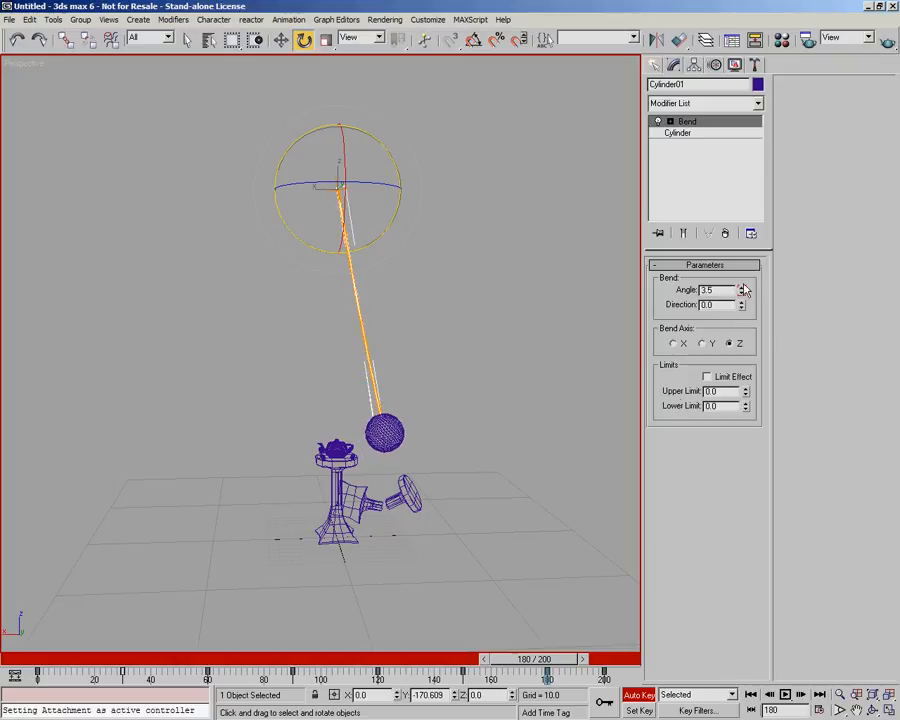
{"action": "left_click_drag", "start_coordinate": [548, 657], "coordinate": [631, 653]}
{"action": "left_click_drag", "start_coordinate": [741, 290], "coordinate": [741, 297]}
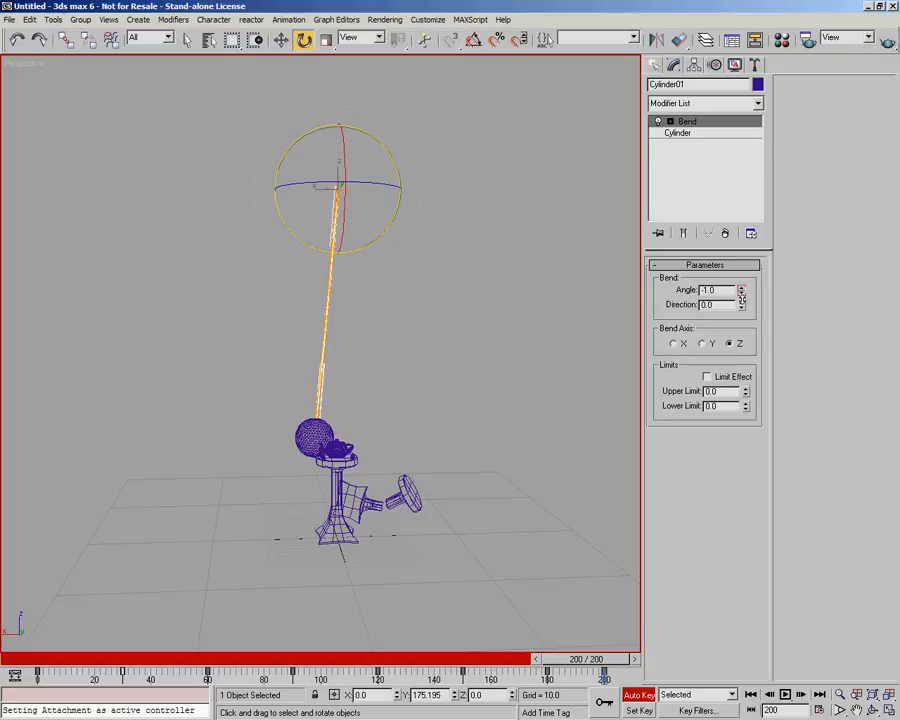
{"action": "left_click", "coordinate": [639, 694]}
Return to frame 0, play the pendulum animation and stop it
{"action": "left_click_drag", "start_coordinate": [620, 666], "coordinate": [37, 700]}
{"action": "left_click", "coordinate": [785, 695]}
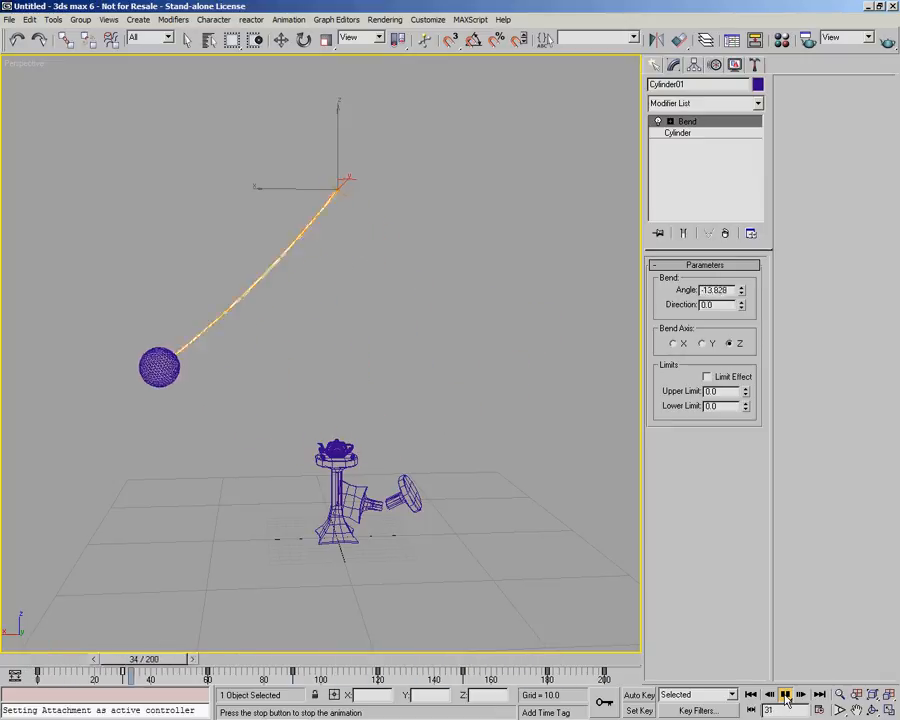
{"action": "left_click", "coordinate": [785, 695]}
{"action": "key", "text": "e"}
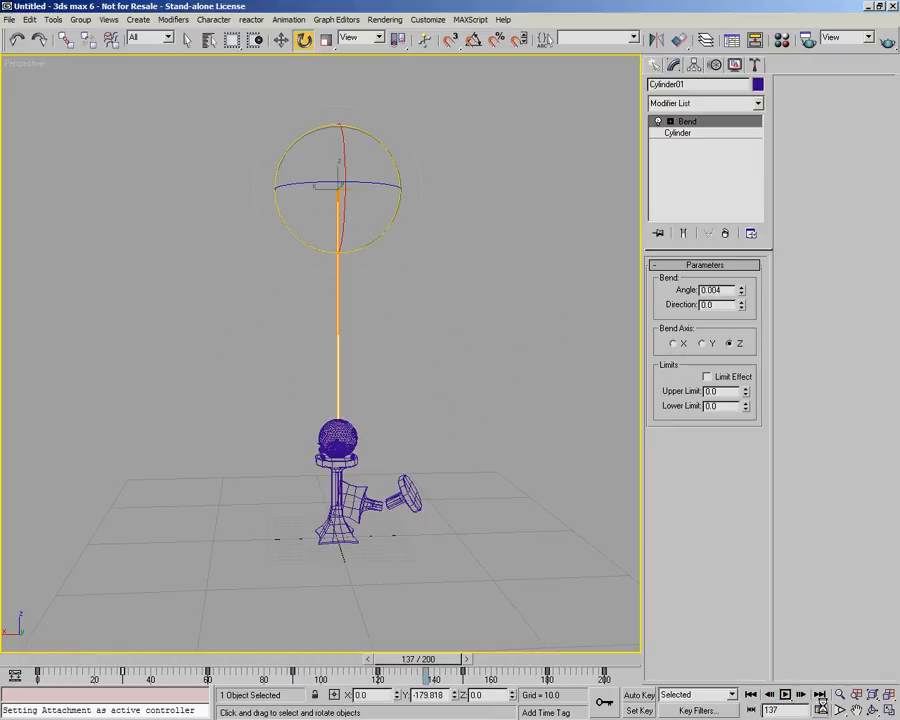
Enable real-time playback in the time configuration
{"action": "left_click", "coordinate": [816, 710]}
{"action": "left_click", "coordinate": [348, 320]}
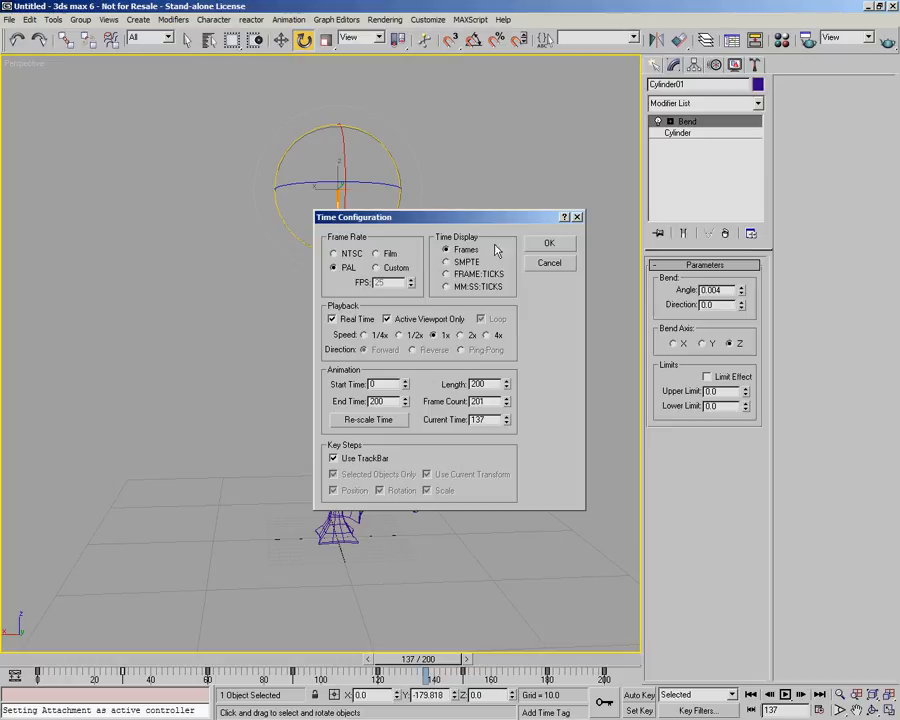
{"action": "left_click", "coordinate": [549, 247]}
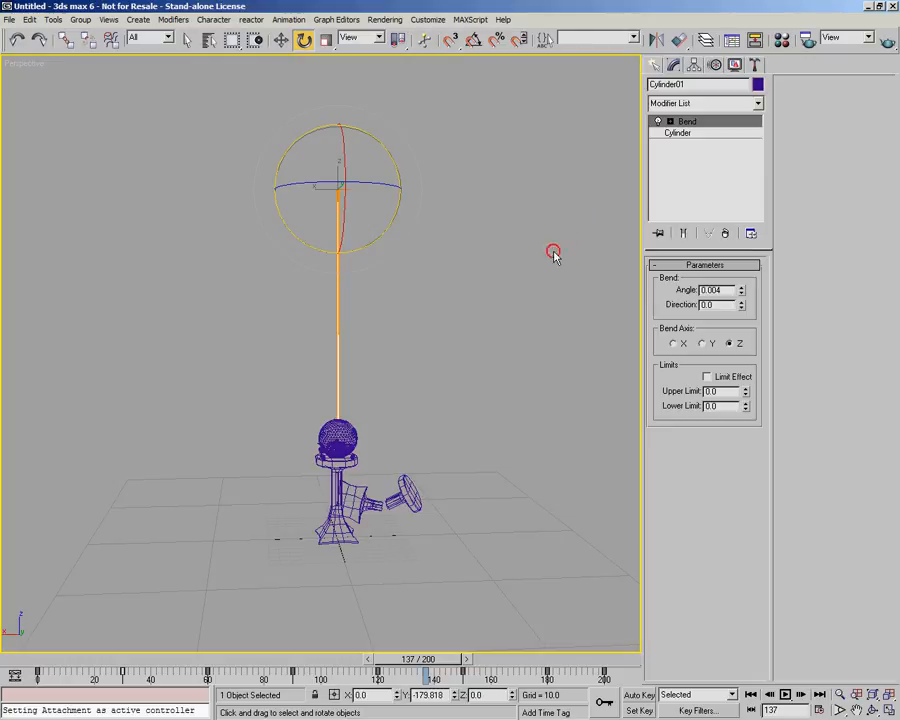
Play the swinging animation in real time to review the motion, and stop it
{"action": "left_click", "coordinate": [785, 694]}
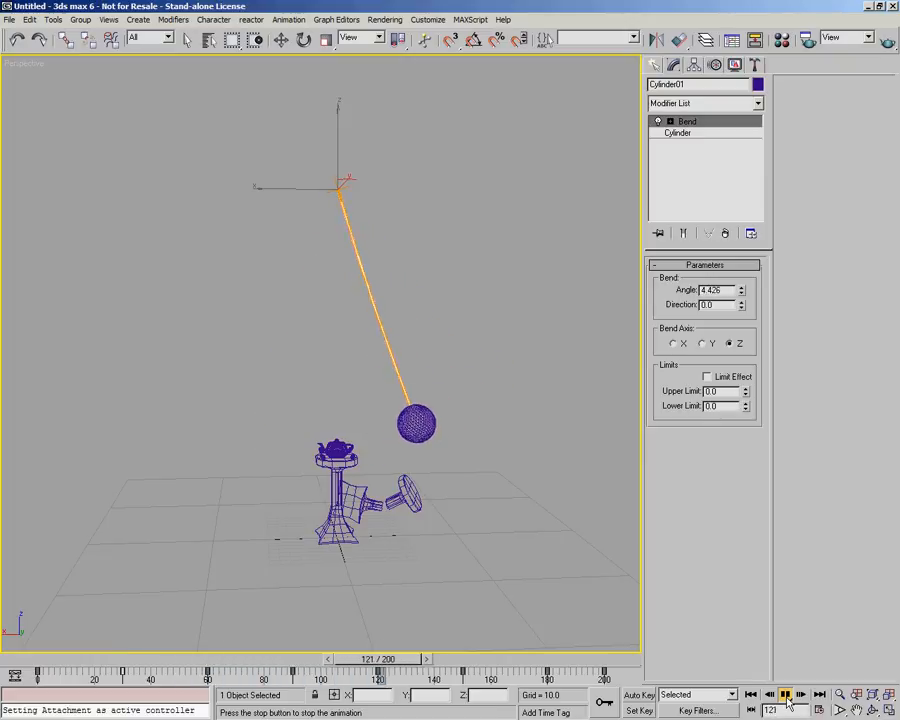
{"action": "left_click", "coordinate": [786, 696]}
{"action": "key", "text": "e"}
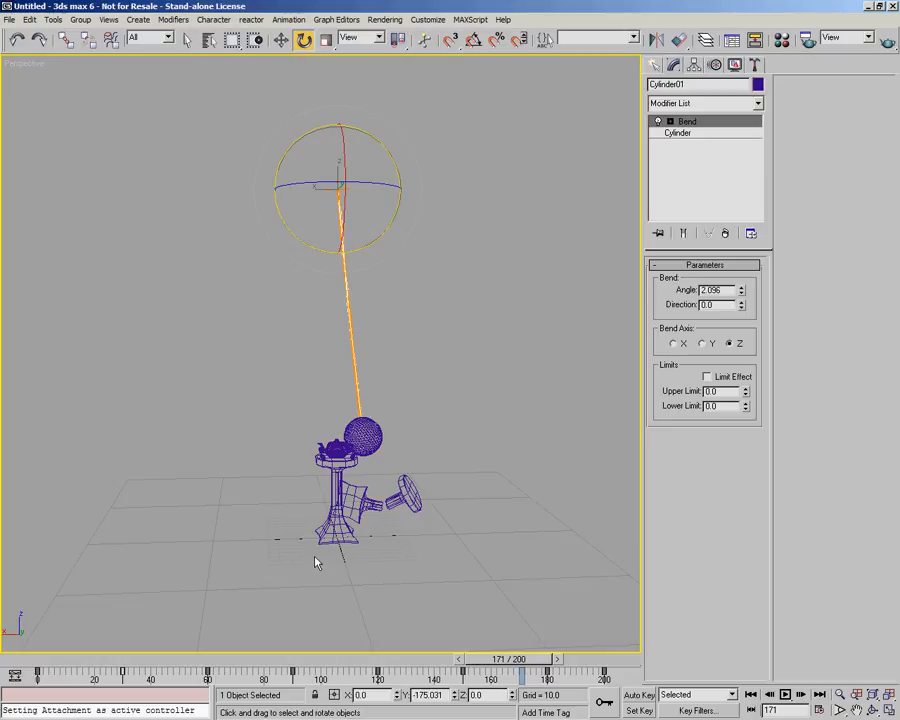
Examine in the front view how close the ball passes to the teapot around frames 15 and 16
{"action": "left_click_drag", "start_coordinate": [57, 663], "coordinate": [98, 686]}
{"action": "key", "text": "e"}
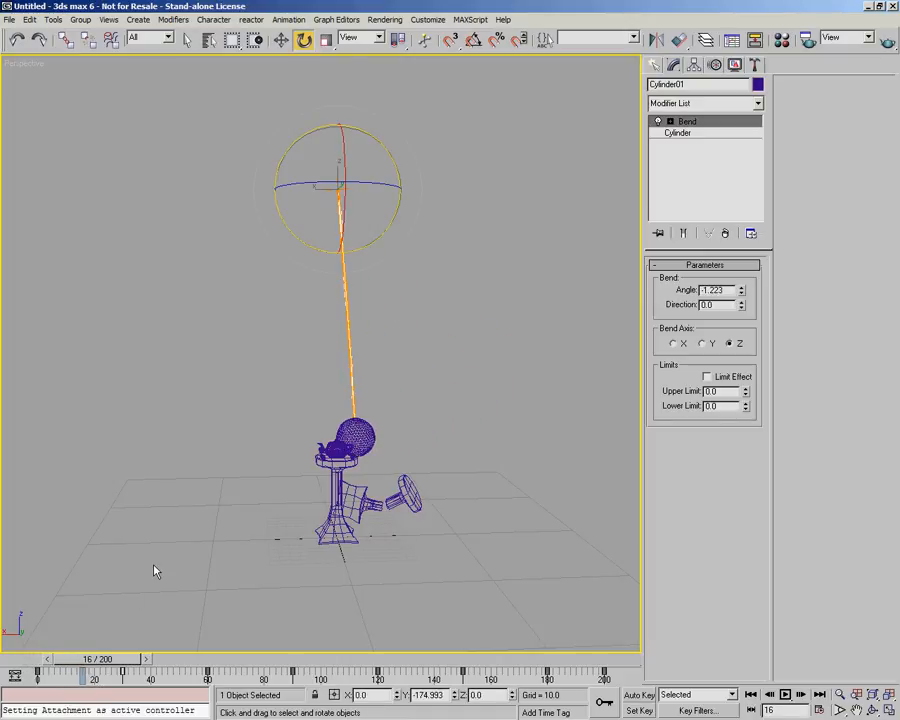
{"action": "key", "text": "f"}
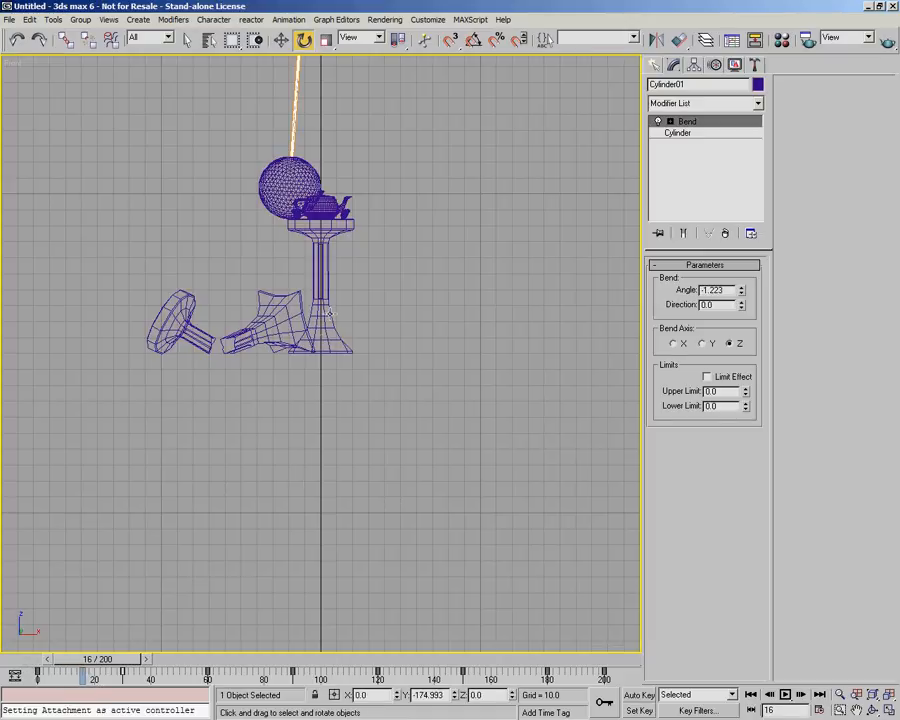
{"action": "middle_click_drag", "start_coordinate": [336, 264], "coordinate": [364, 508]}
{"action": "scroll", "coordinate": [375, 465], "scroll_direction": "down", "scroll_amount": 3}
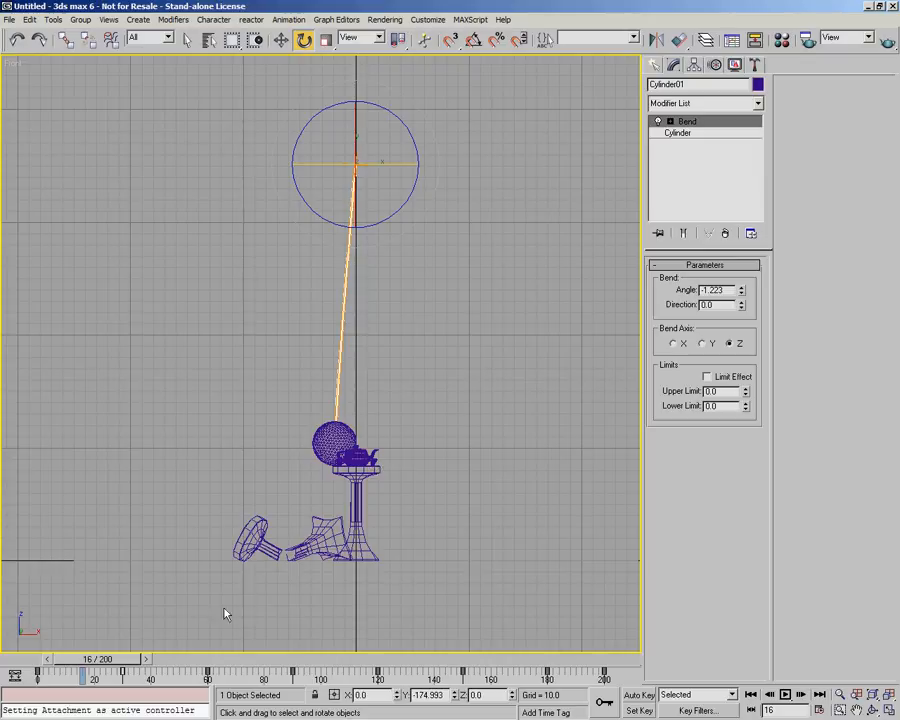
{"action": "mouse_move", "coordinate": [100, 665]}
{"action": "left_mouse_down"}
{"action": "mouse_move", "coordinate": [50, 662]}
{"action": "mouse_move", "coordinate": [92, 662]}
{"action": "mouse_move", "coordinate": [100, 677]}
{"action": "left_mouse_up"}
{"action": "key", "text": "e"}
{"action": "scroll", "coordinate": [337, 517], "scroll_direction": "up", "scroll_amount": 4}
{"action": "scroll", "coordinate": [337, 517], "scroll_direction": "up", "scroll_amount": 4}
{"action": "middle_click_drag", "start_coordinate": [432, 444], "coordinate": [281, 571]}
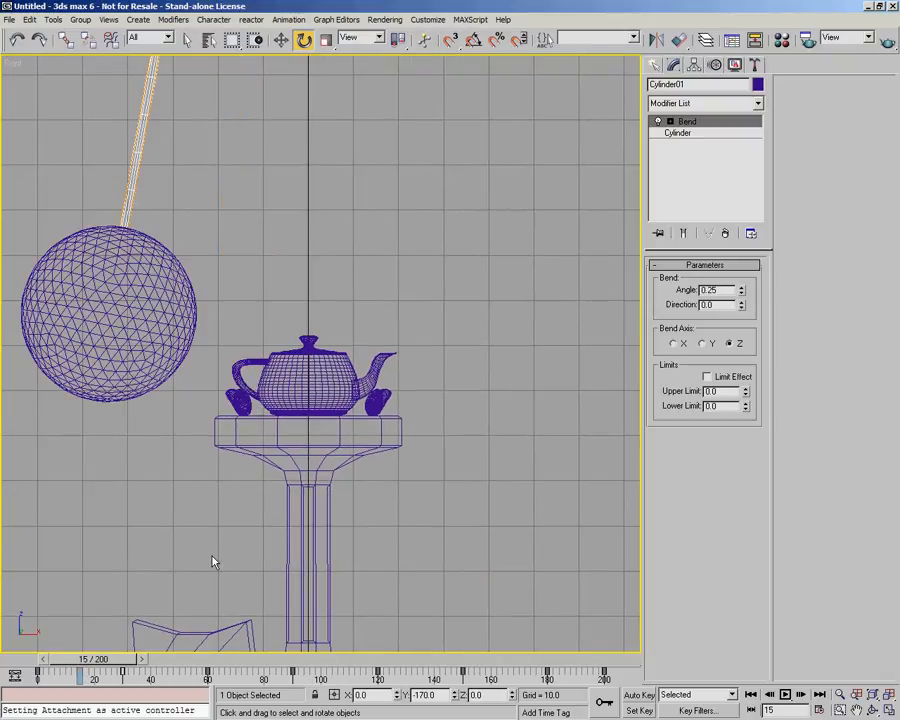
{"action": "key", "text": "."}
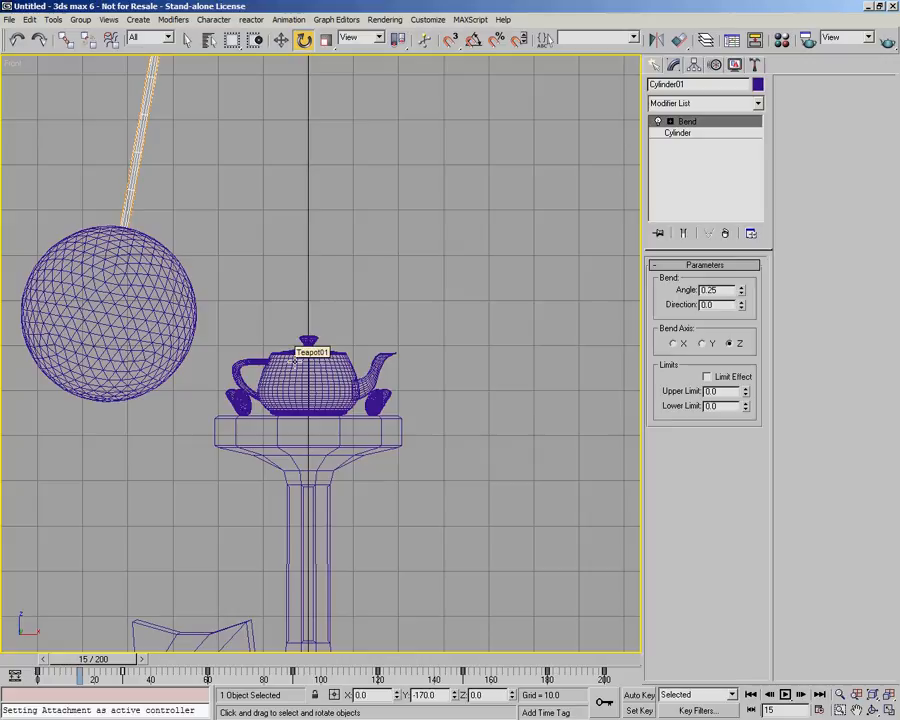
Turn on auto keying and create the teapot's first position key at frame 15, keeping the teapot at its original place on the pedestal
{"action": "left_click", "coordinate": [296, 360]}
{"action": "left_click", "coordinate": [281, 40]}
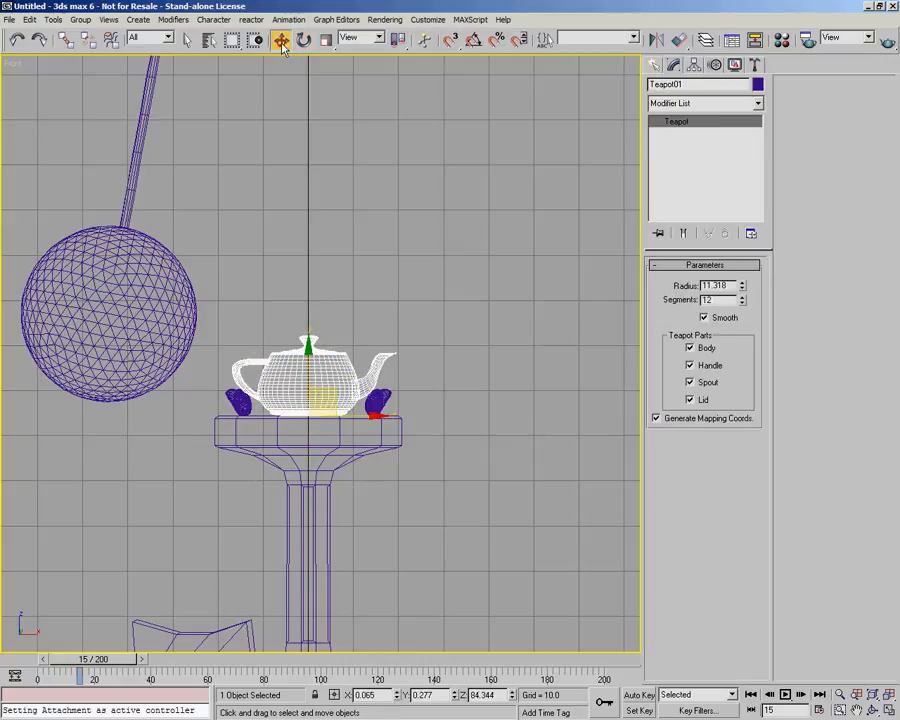
{"action": "left_click", "coordinate": [638, 695]}
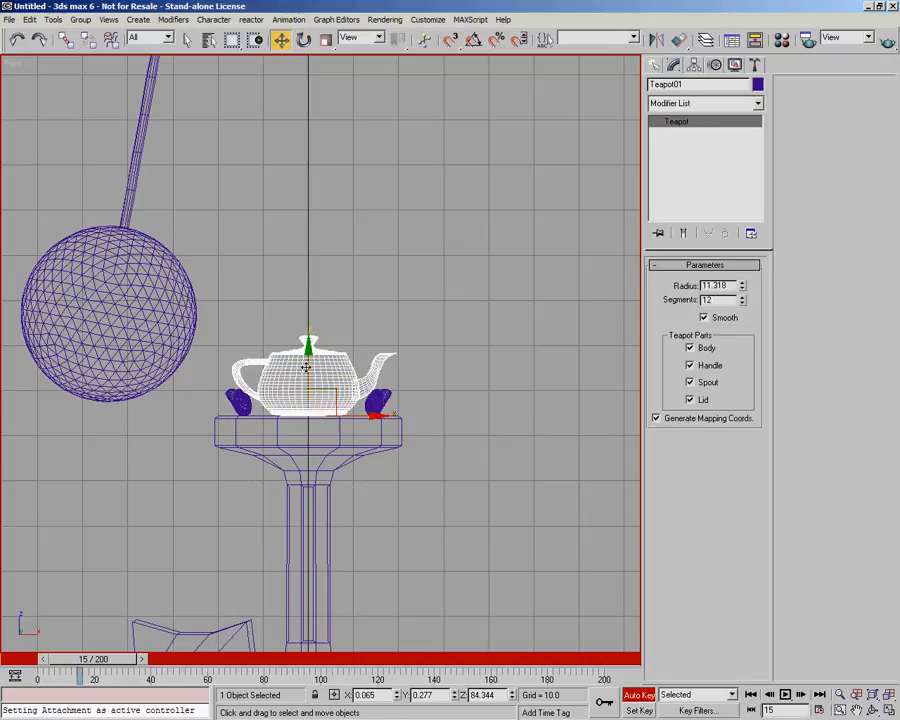
{"action": "left_click", "coordinate": [352, 415]}
{"action": "left_click_drag", "start_coordinate": [352, 415], "coordinate": [351, 415]}
{"action": "key", "text": "period"}
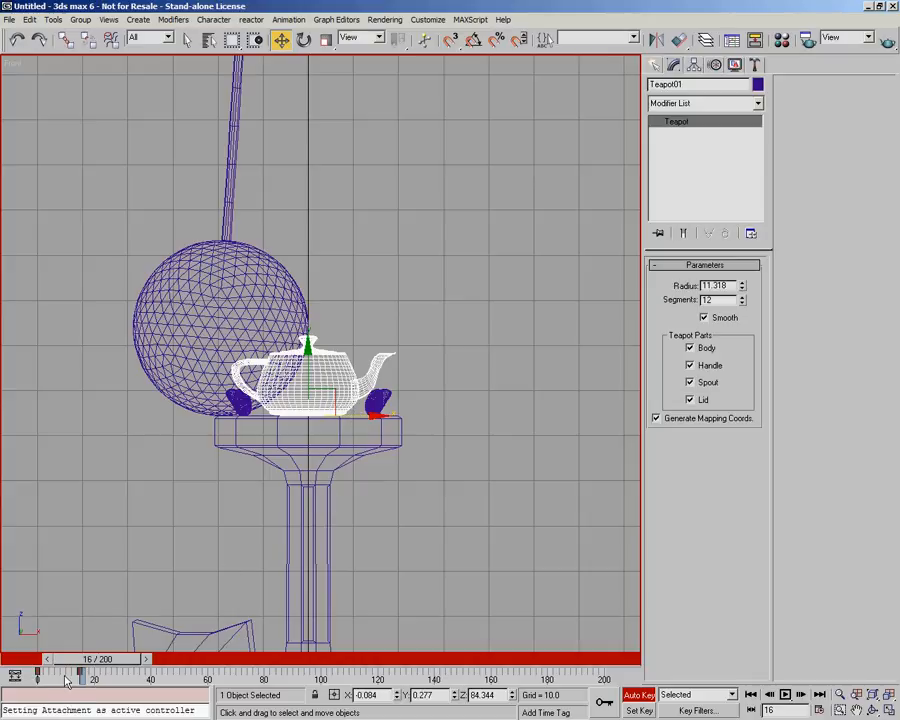
{"action": "key", "text": "Delete"}
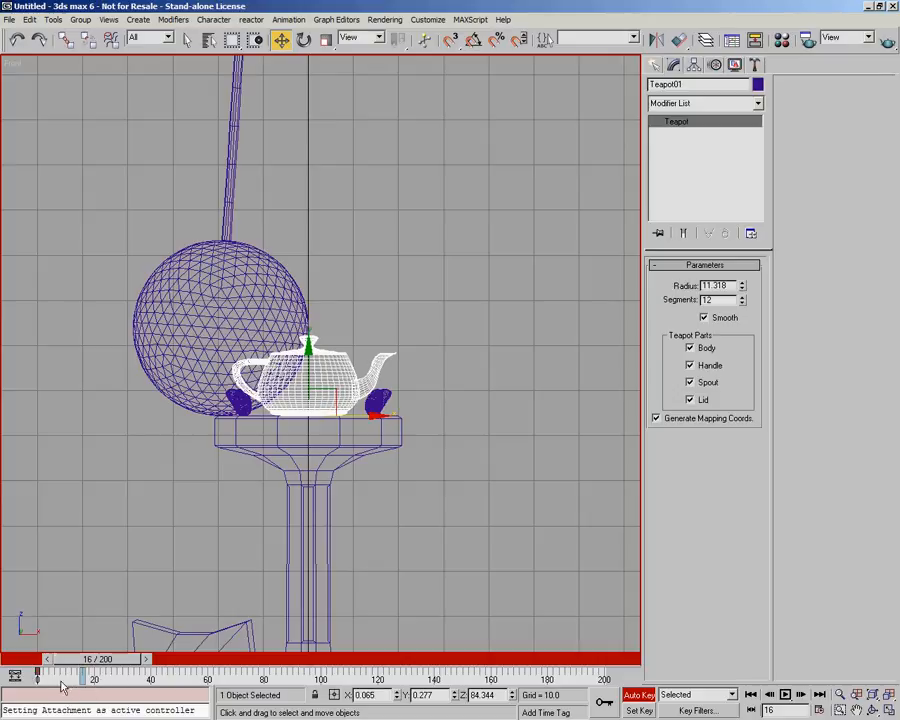
{"action": "left_click_drag", "start_coordinate": [36, 674], "coordinate": [81, 676]}
{"action": "key", "text": "comma"}
{"action": "key", "text": "period"}
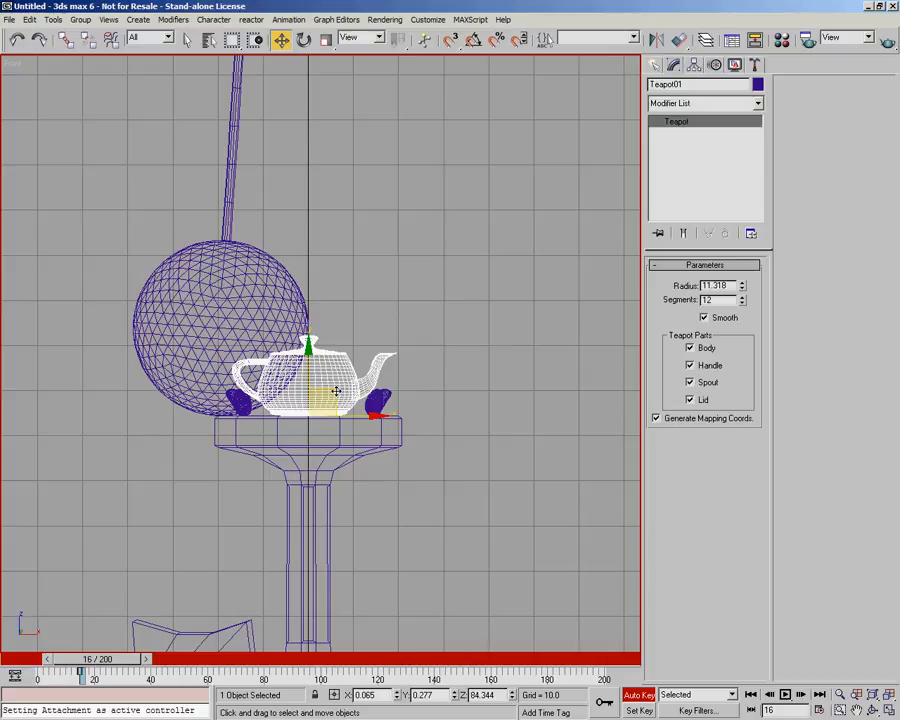
At frame 16, move the teapot away from the ball to X about 15.3 and Z about 85.5
{"action": "left_click_drag", "start_coordinate": [336, 391], "coordinate": [406, 384]}
{"action": "scroll", "coordinate": [460, 405], "scroll_direction": "down", "scroll_amount": 5}
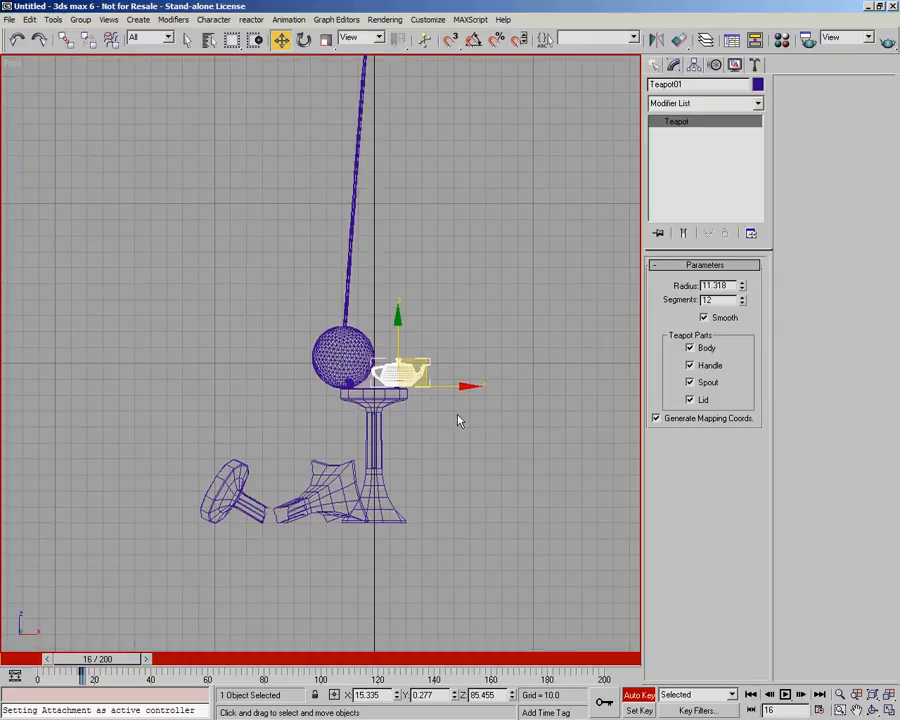
{"action": "middle_click_drag", "start_coordinate": [458, 418], "coordinate": [285, 388]}
{"action": "middle_click_drag", "start_coordinate": [418, 243], "coordinate": [353, 248]}
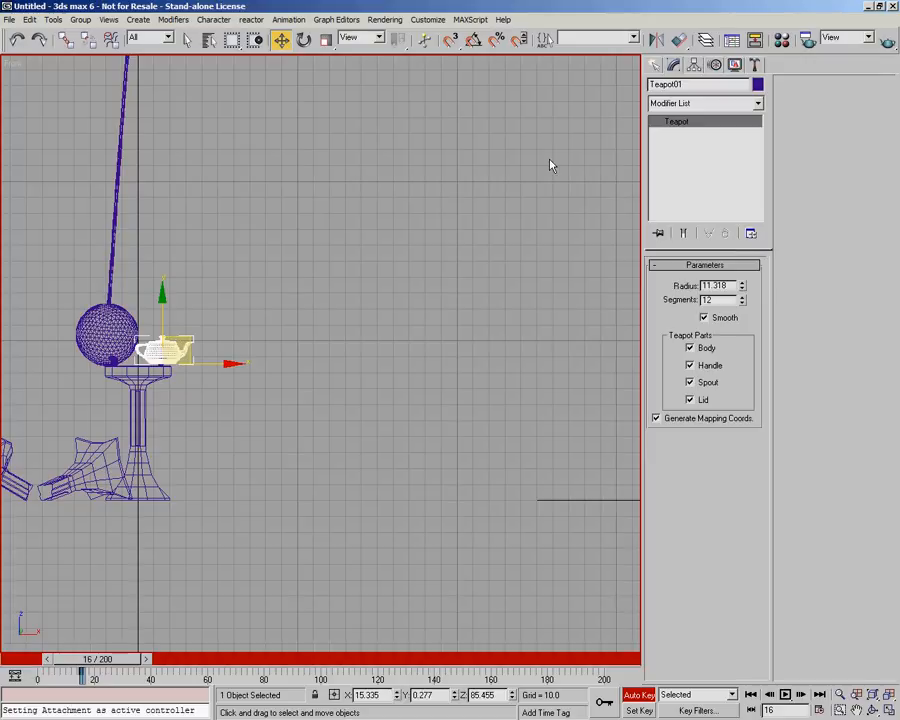
Turn off auto keying and enable the trajectory display in the teapot's object properties
{"action": "left_click", "coordinate": [640, 695]}
{"action": "right_click", "coordinate": [171, 344]}
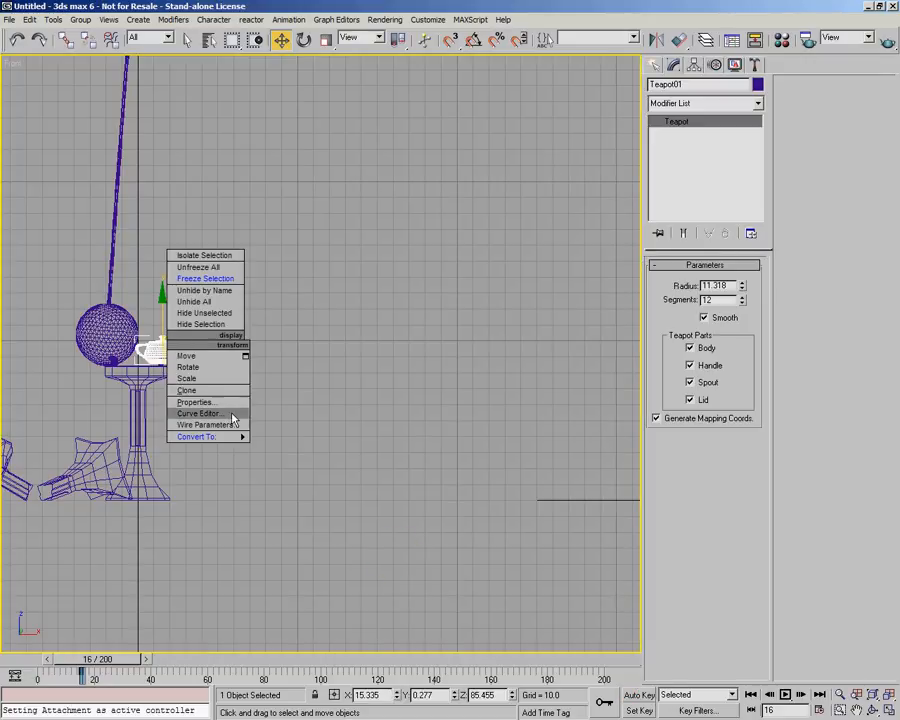
{"action": "left_click", "coordinate": [229, 399]}
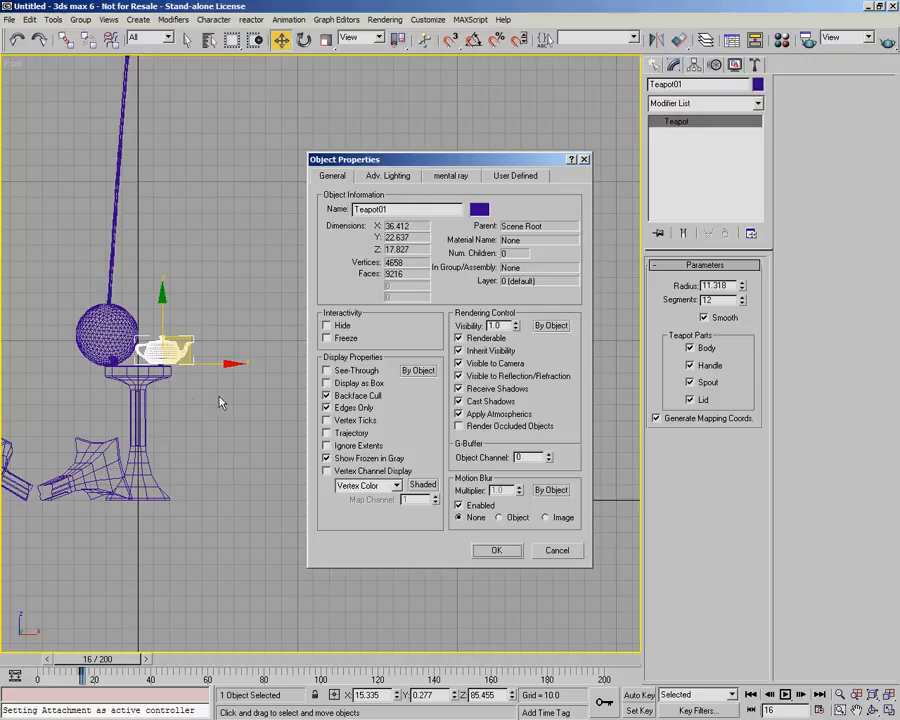
{"action": "left_click", "coordinate": [340, 430]}
{"action": "left_click", "coordinate": [499, 551]}
Turn auto keying back on and move the teapot down to the floor beyond the pedestal at frame 44
{"action": "scroll", "coordinate": [215, 494], "scroll_direction": "up", "scroll_amount": 2}
{"action": "middle_click_drag", "start_coordinate": [215, 494], "coordinate": [288, 527]}
{"action": "scroll", "coordinate": [344, 552], "scroll_direction": "up", "scroll_amount": 5}
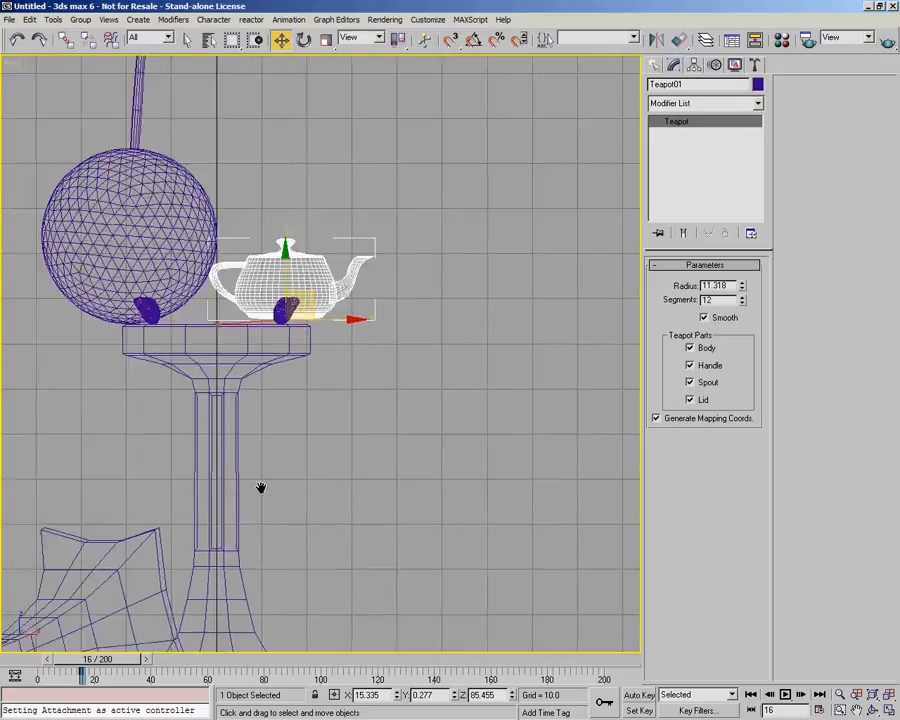
{"action": "scroll", "coordinate": [426, 414], "scroll_direction": "down", "scroll_amount": 3}
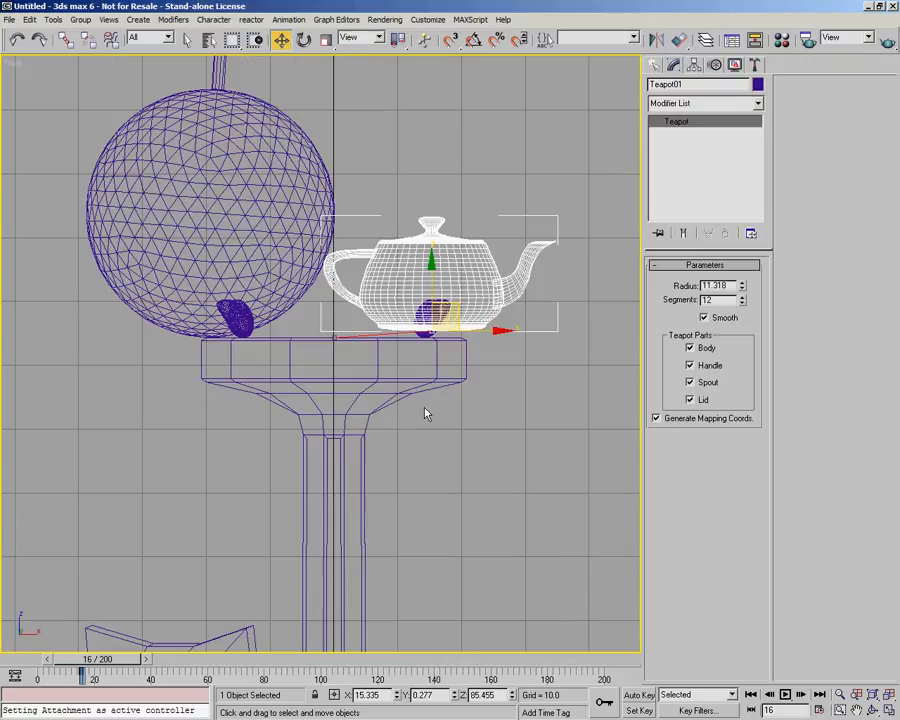
{"action": "middle_click_drag", "start_coordinate": [492, 482], "coordinate": [201, 412]}
{"action": "scroll", "coordinate": [400, 448], "scroll_direction": "down", "scroll_amount": 1}
{"action": "left_click", "coordinate": [638, 694]}
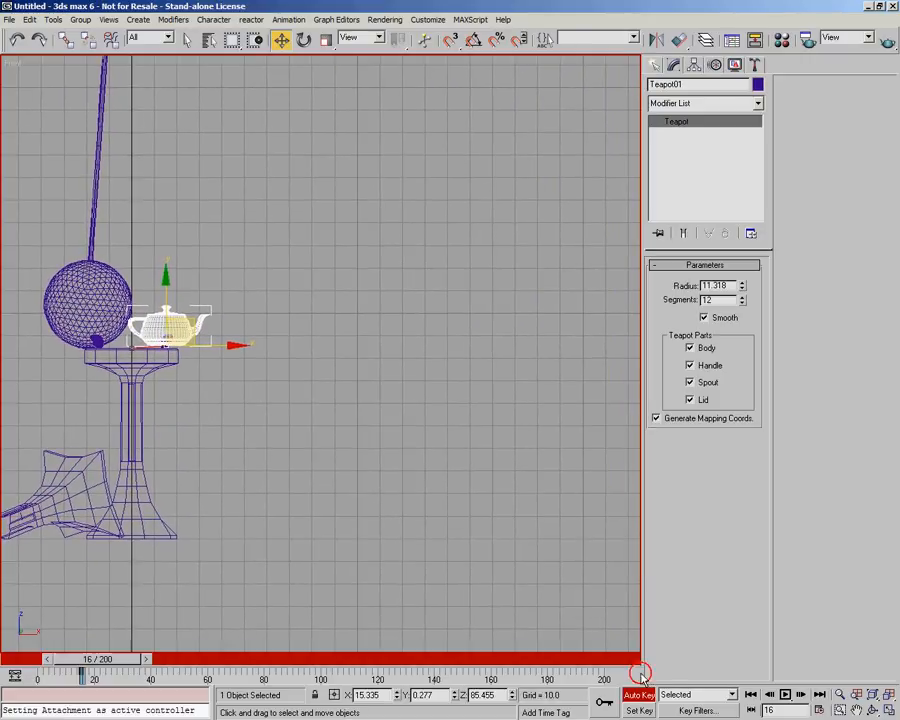
{"action": "scroll", "coordinate": [382, 468], "scroll_direction": "down", "scroll_amount": 1}
{"action": "middle_click_drag", "start_coordinate": [382, 468], "coordinate": [256, 455]}
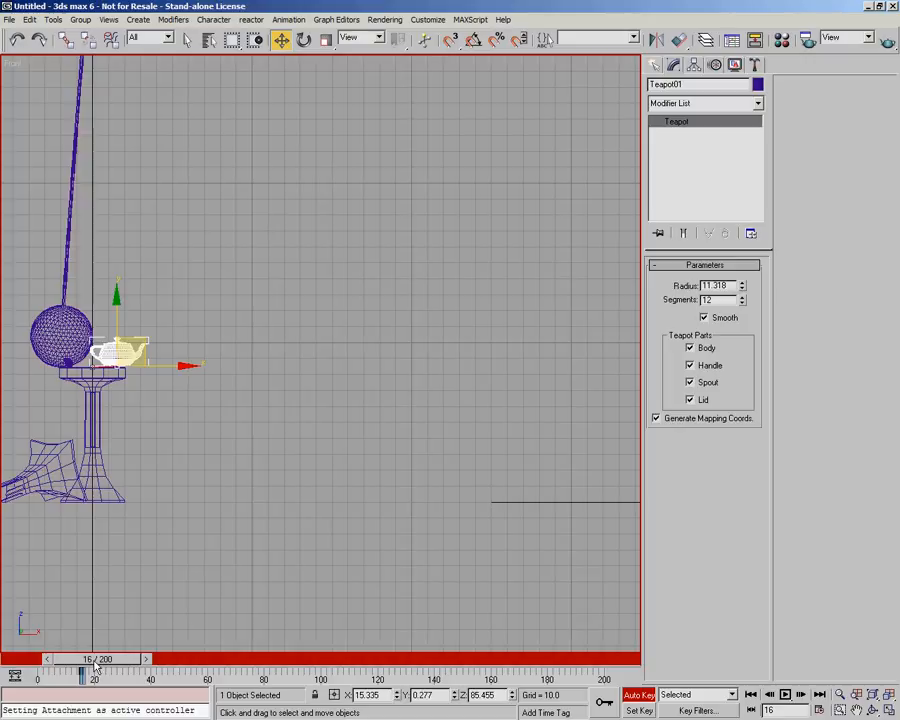
{"action": "left_click_drag", "start_coordinate": [94, 666], "coordinate": [168, 662]}
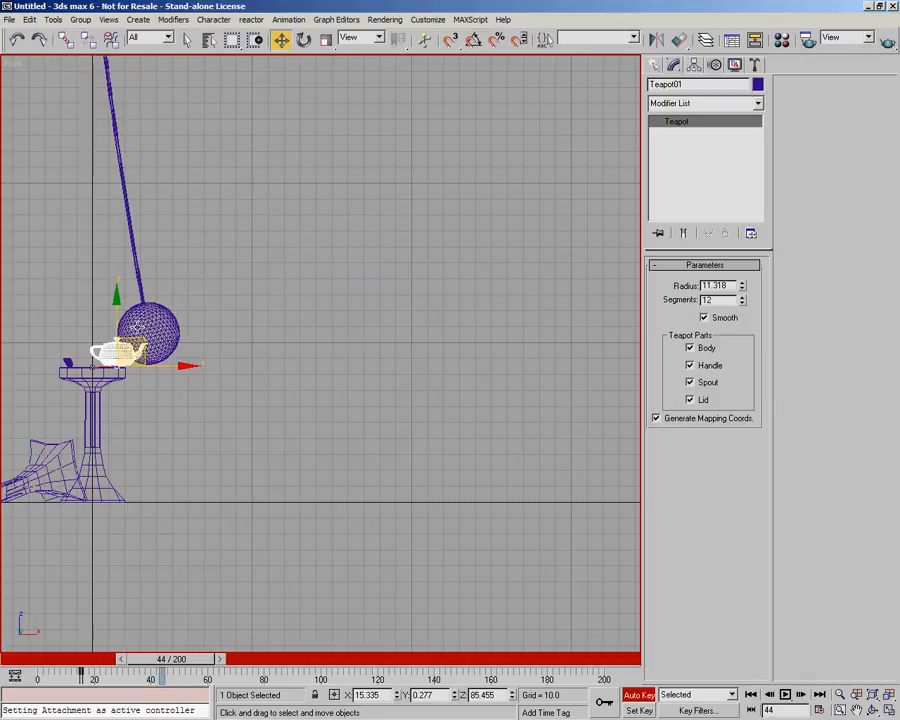
{"action": "left_click_drag", "start_coordinate": [128, 352], "coordinate": [285, 484]}
Move the teapot farther along the floor, to X about 181 around frame 76 and X about 237 at frame 100
{"action": "middle_click_drag", "start_coordinate": [265, 529], "coordinate": [317, 522]}
{"action": "left_click_drag", "start_coordinate": [183, 664], "coordinate": [269, 664]}
{"action": "key", "text": "w"}
{"action": "left_click_drag", "start_coordinate": [348, 470], "coordinate": [426, 490]}
{"action": "left_click_drag", "start_coordinate": [258, 668], "coordinate": [321, 668]}
{"action": "key", "text": "w"}
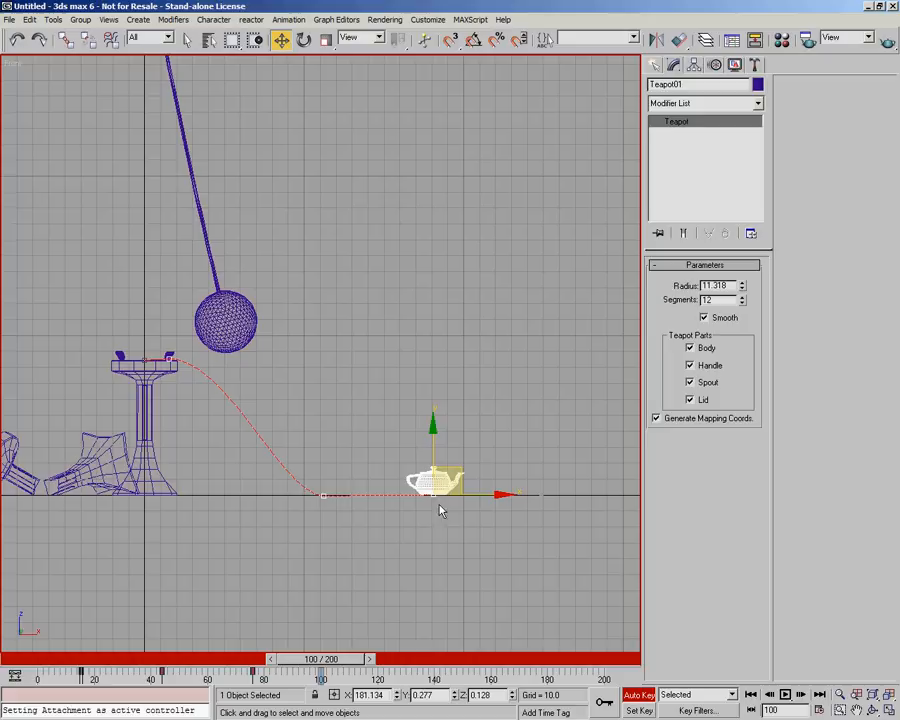
{"action": "left_click_drag", "start_coordinate": [467, 474], "coordinate": [546, 468]}
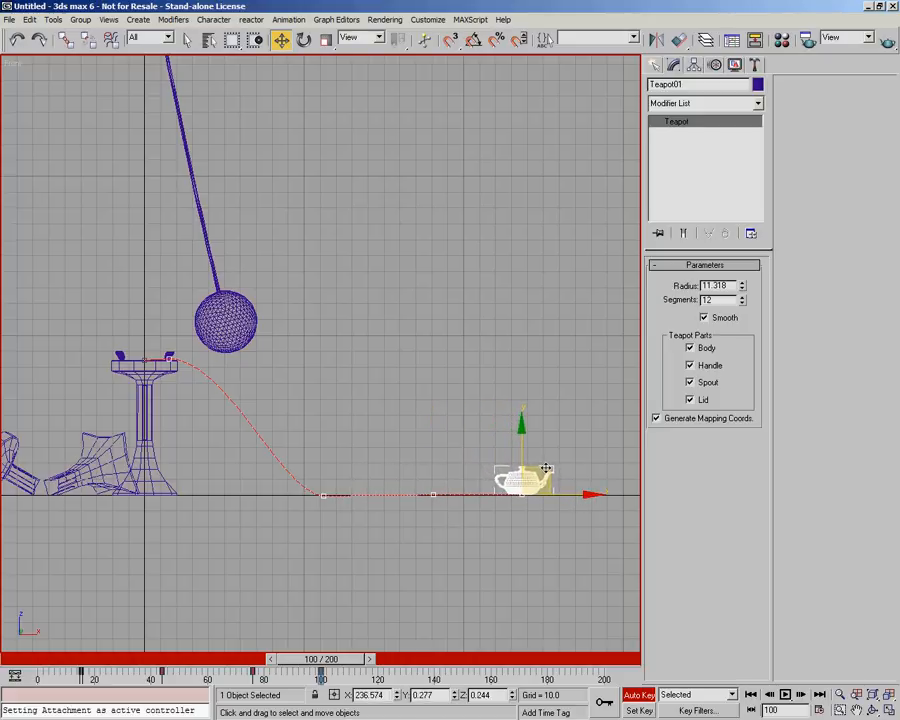
Move the teapot on along the floor to X about 280 at frame 123, and farther out again at frame 140
{"action": "left_click_drag", "start_coordinate": [325, 671], "coordinate": [383, 671]}
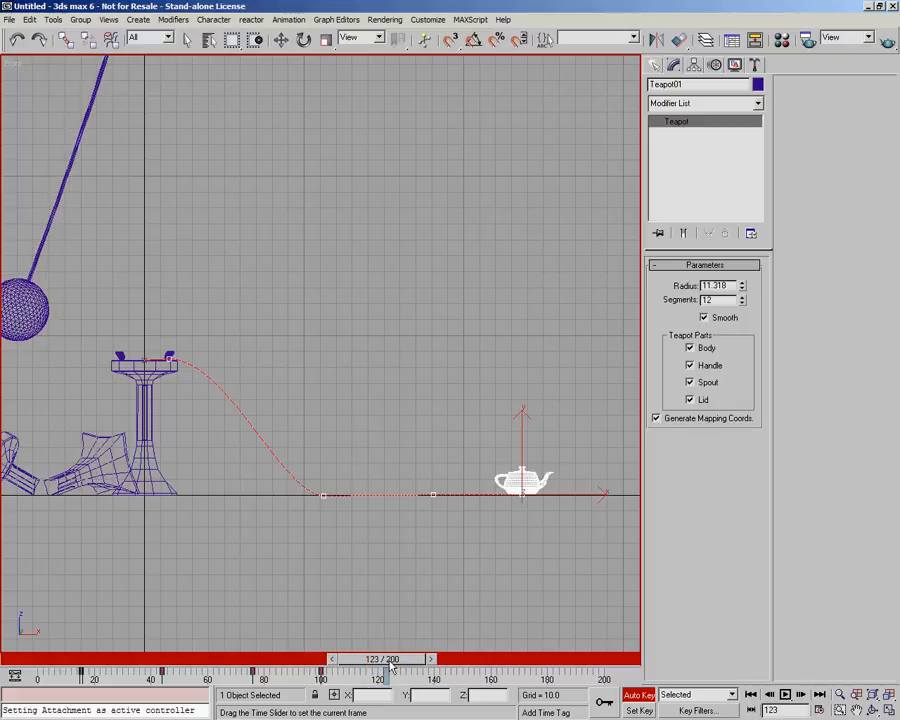
{"action": "middle_click_drag", "start_coordinate": [518, 583], "coordinate": [340, 565]}
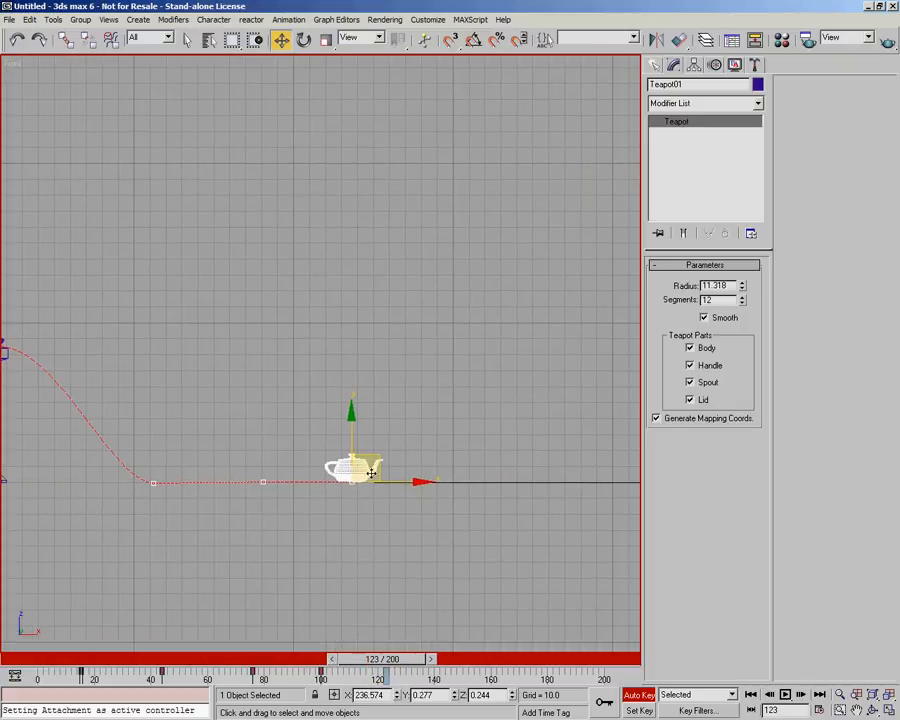
{"action": "left_click_drag", "start_coordinate": [375, 460], "coordinate": [446, 465]}
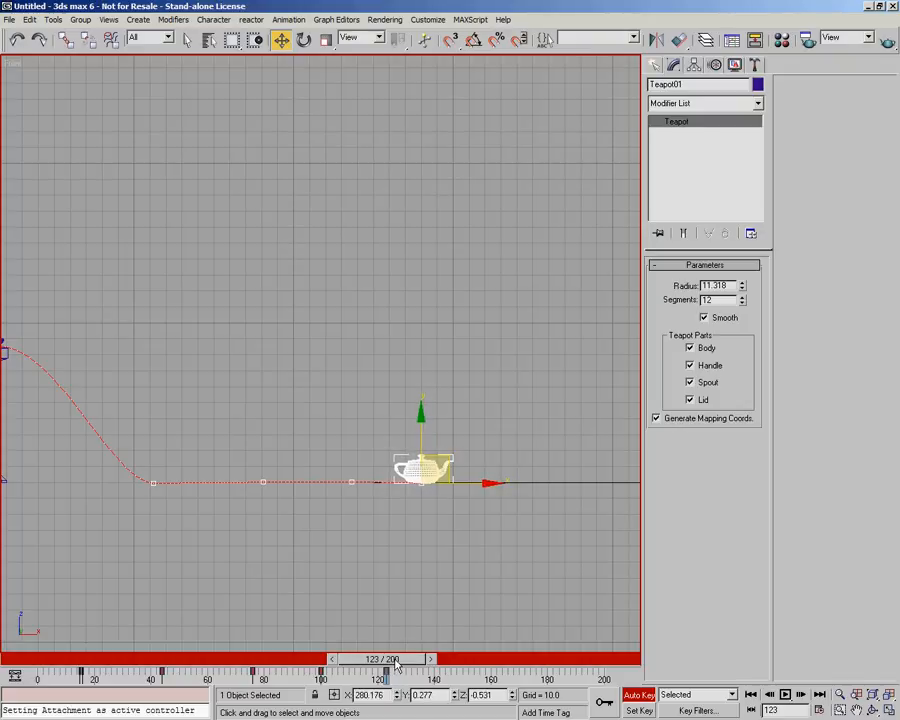
{"action": "left_click_drag", "start_coordinate": [394, 664], "coordinate": [433, 667]}
{"action": "key", "text": "w"}
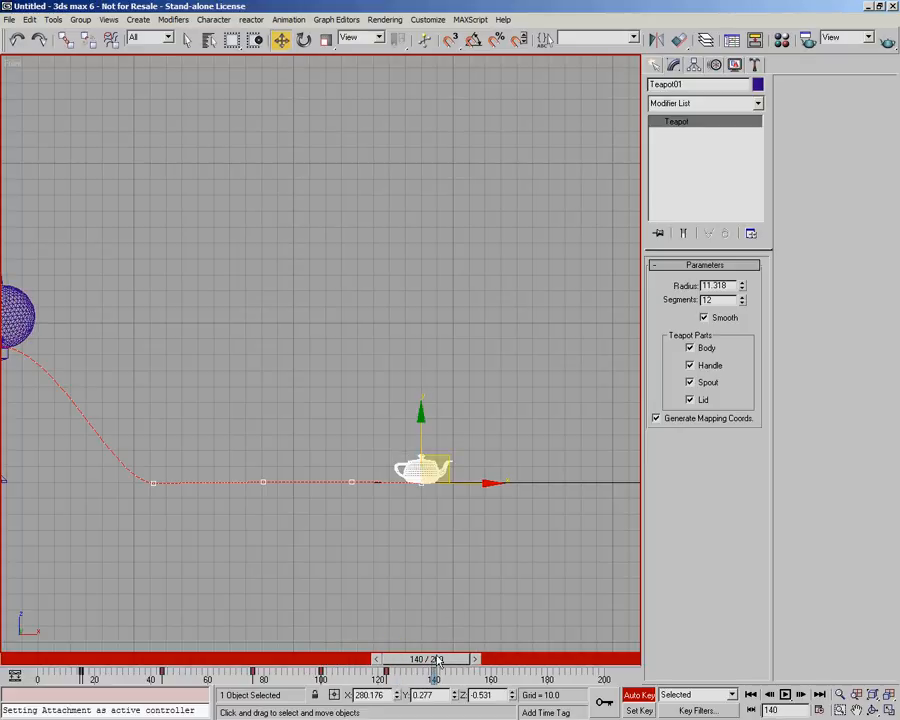
{"action": "left_click_drag", "start_coordinate": [448, 458], "coordinate": [498, 456]}
At frame 162, move the teapot along the floor to its resting place at X about 375.5
{"action": "left_click_drag", "start_coordinate": [440, 658], "coordinate": [490, 658]}
{"action": "key", "text": "w"}
{"action": "left_click_drag", "start_coordinate": [492, 464], "coordinate": [564, 465]}
{"action": "middle_click_drag", "start_coordinate": [437, 447], "coordinate": [415, 436]}
{"action": "left_click", "coordinate": [566, 464]}
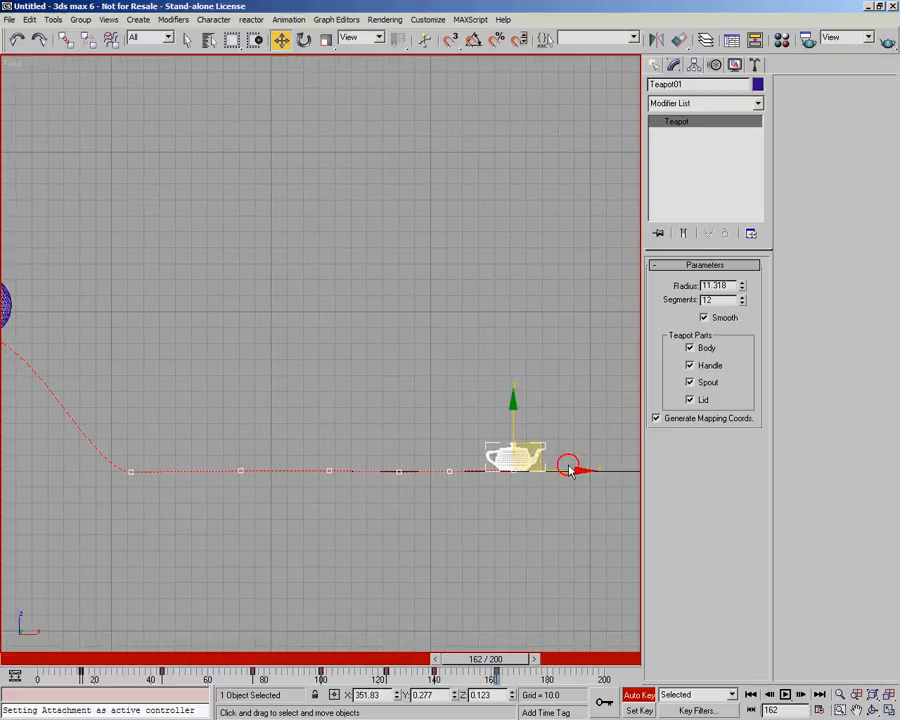
{"action": "left_click", "coordinate": [534, 470]}
{"action": "left_click_drag", "start_coordinate": [534, 470], "coordinate": [571, 470]}
At frame 59, raise the teapot off the floor to form the peak of its first bounce
{"action": "middle_click_drag", "start_coordinate": [404, 486], "coordinate": [456, 482]}
{"action": "scroll", "coordinate": [450, 500], "scroll_direction": "down", "scroll_amount": 2}
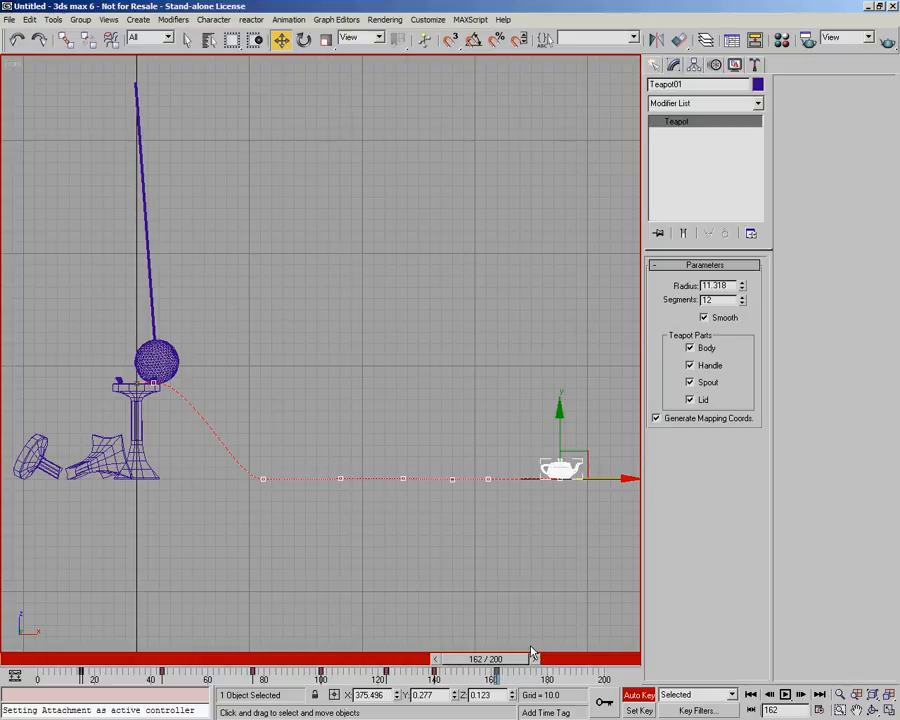
{"action": "left_click_drag", "start_coordinate": [530, 656], "coordinate": [238, 642]}
{"action": "key", "text": "w"}
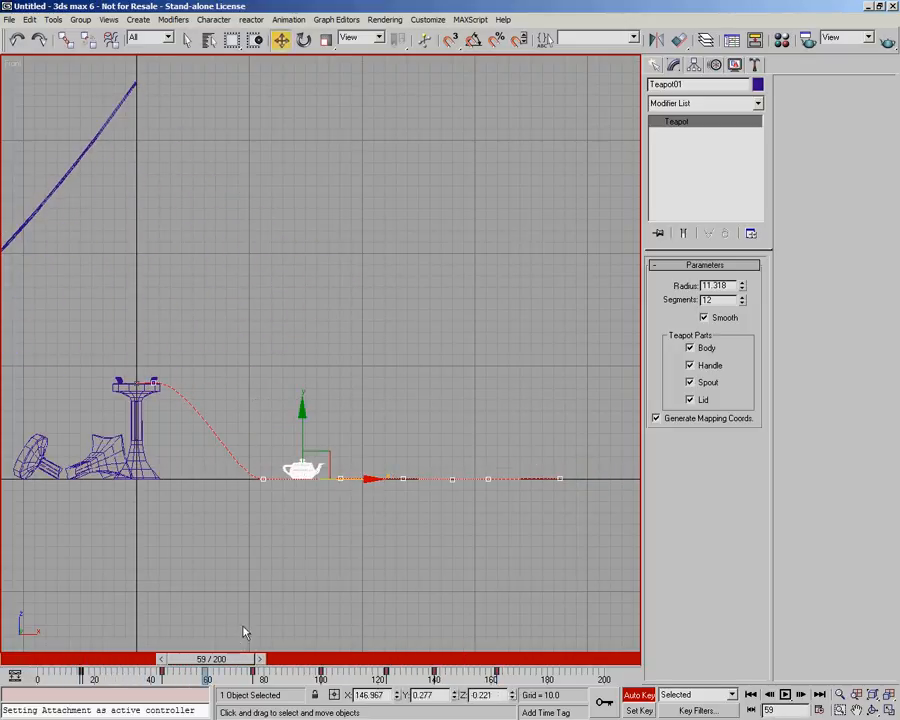
{"action": "left_click_drag", "start_coordinate": [316, 449], "coordinate": [316, 404]}
Raise the teapot between the next floor contacts, around frames 88 and 112, to form two progressively lower bounces
{"action": "left_click_drag", "start_coordinate": [218, 660], "coordinate": [290, 659]}
{"action": "mouse_move", "coordinate": [373, 436]}
{"action": "left_mouse_down"}
{"action": "mouse_move", "coordinate": [373, 406]}
{"action": "mouse_move", "coordinate": [373, 419]}
{"action": "left_mouse_up"}
{"action": "left_click_drag", "start_coordinate": [302, 659], "coordinate": [365, 659]}
{"action": "left_click_drag", "start_coordinate": [431, 436], "coordinate": [431, 423]}
Return to frame 88 and lower the second bounce's peak to Z about 22.2
{"action": "left_click_drag", "start_coordinate": [366, 662], "coordinate": [308, 668]}
{"action": "key", "text": "w"}
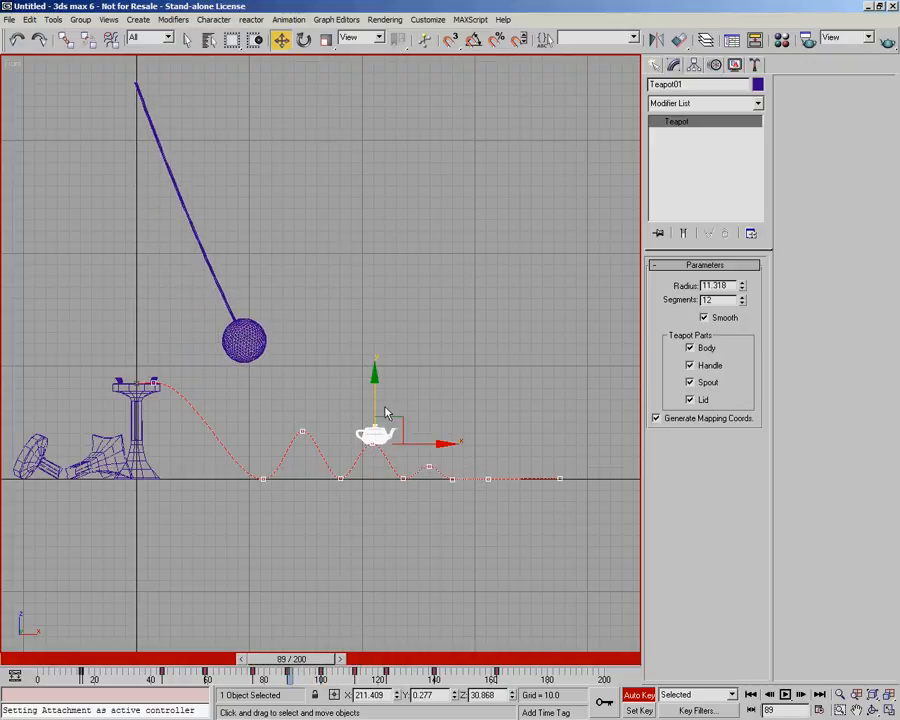
{"action": "key", "text": "comma"}
{"action": "left_click_drag", "start_coordinate": [371, 395], "coordinate": [371, 408]}
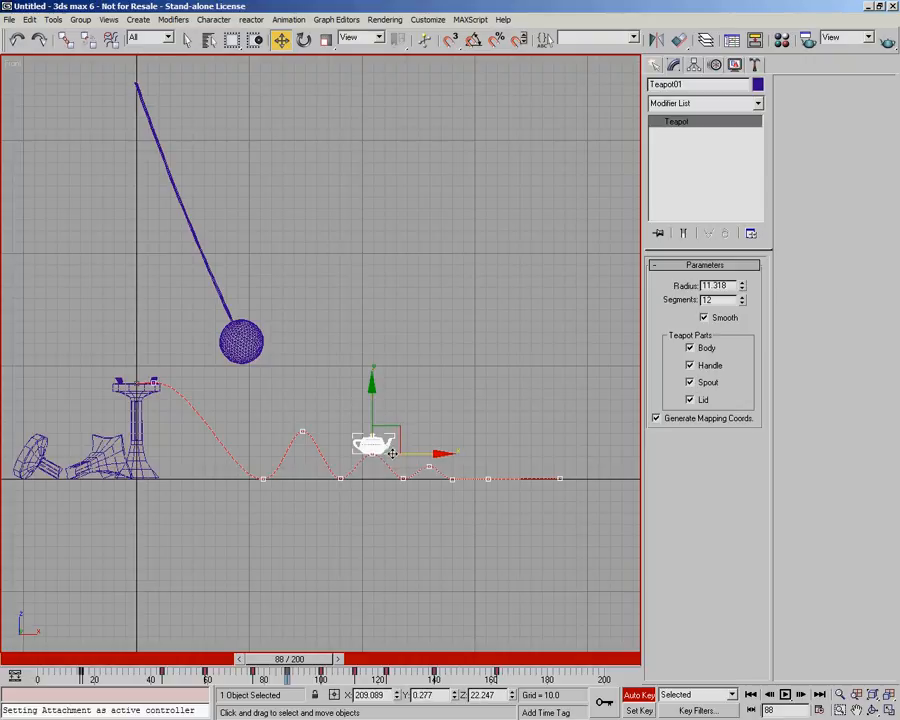
At frame 132, raise the teapot slightly to Z about 3.6 for a last small bounce
{"action": "left_click_drag", "start_coordinate": [291, 664], "coordinate": [408, 676]}
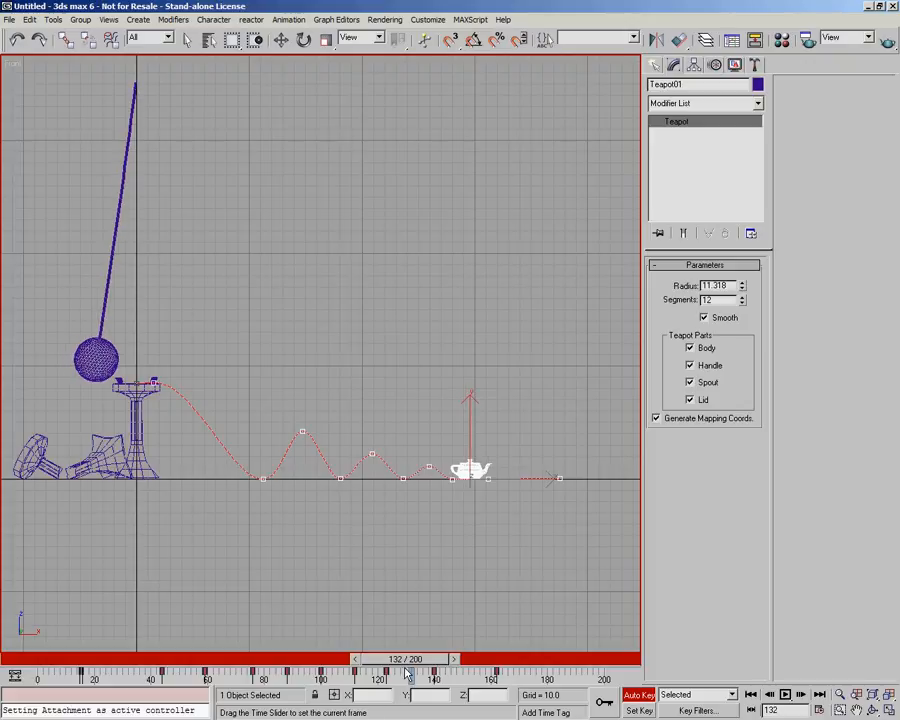
{"action": "key", "text": "w"}
{"action": "left_click_drag", "start_coordinate": [468, 434], "coordinate": [471, 437]}
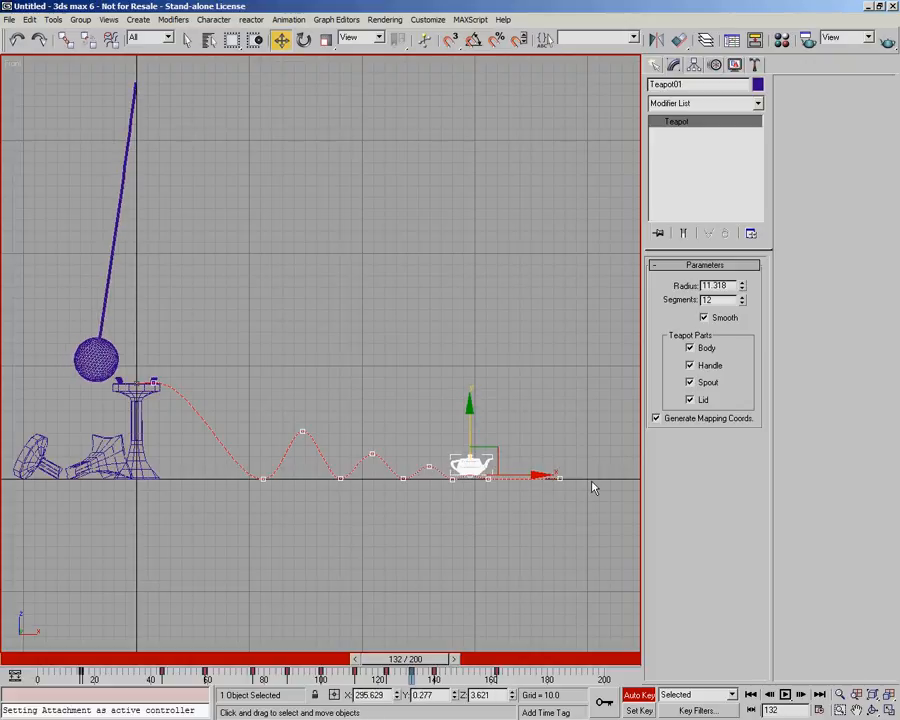
Open the teapot's position curves in the Curve Editor, turn off auto keying and go to frame 136
{"action": "scroll", "coordinate": [440, 500], "scroll_direction": "up", "scroll_amount": 2}
{"action": "middle_click_drag", "start_coordinate": [438, 500], "coordinate": [463, 504]}
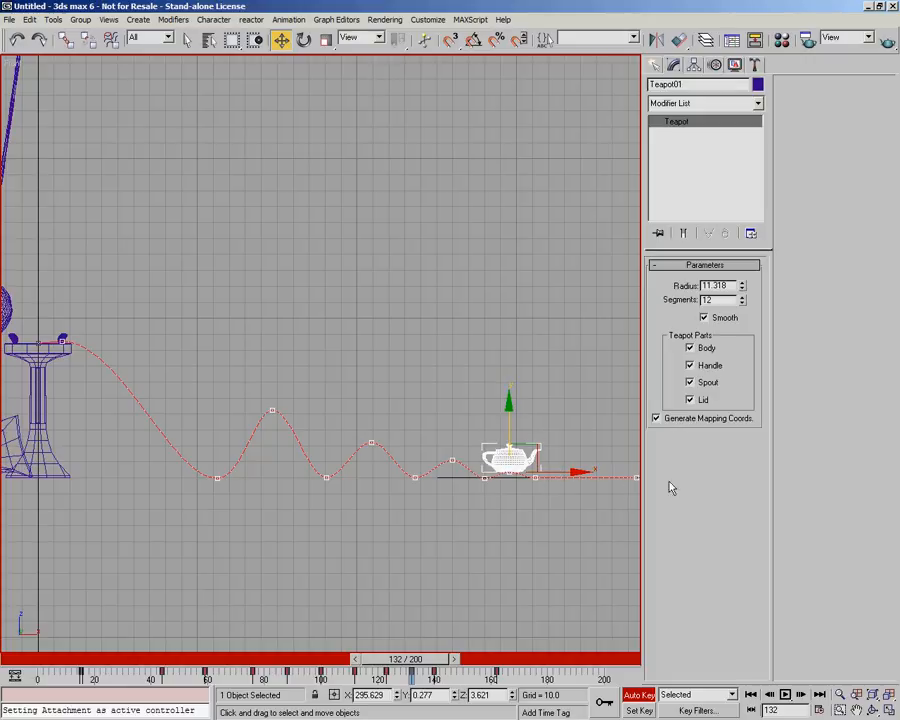
{"action": "right_click", "coordinate": [506, 454]}
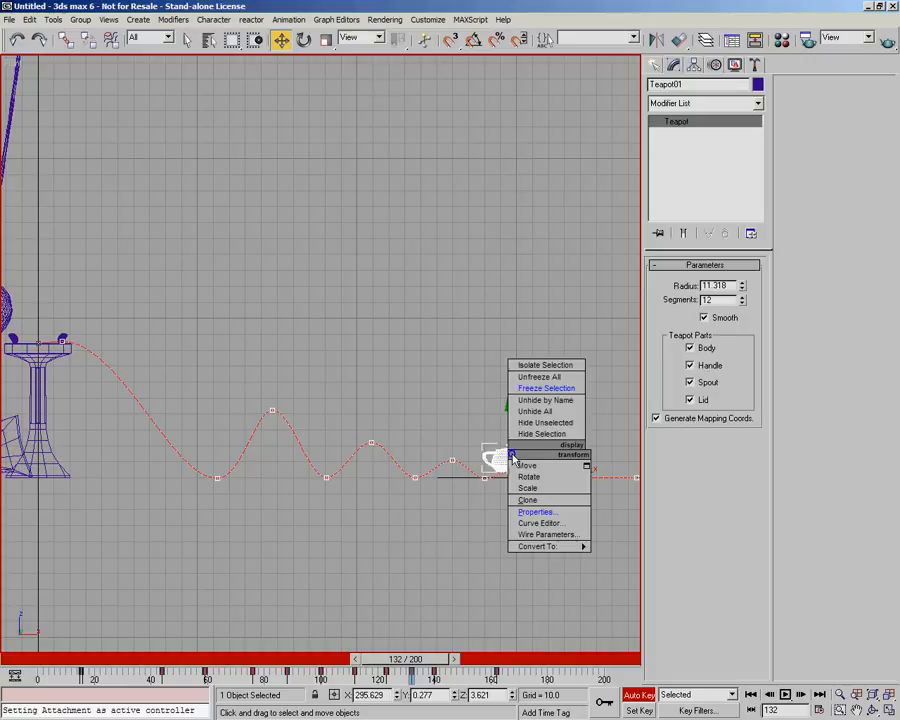
{"action": "left_click", "coordinate": [548, 519]}
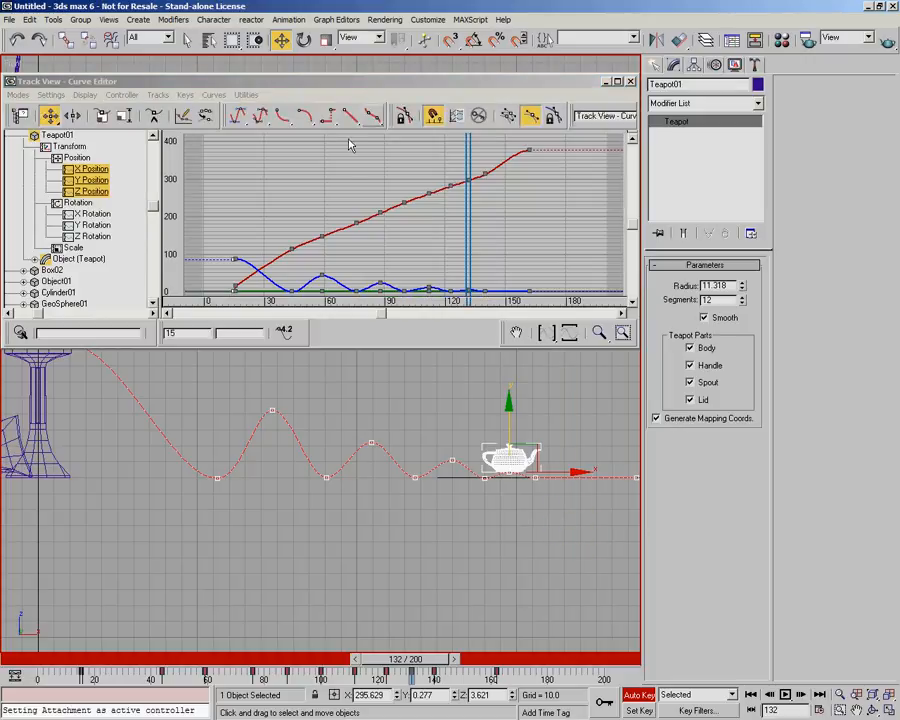
{"action": "left_click_drag", "start_coordinate": [382, 84], "coordinate": [430, 85]}
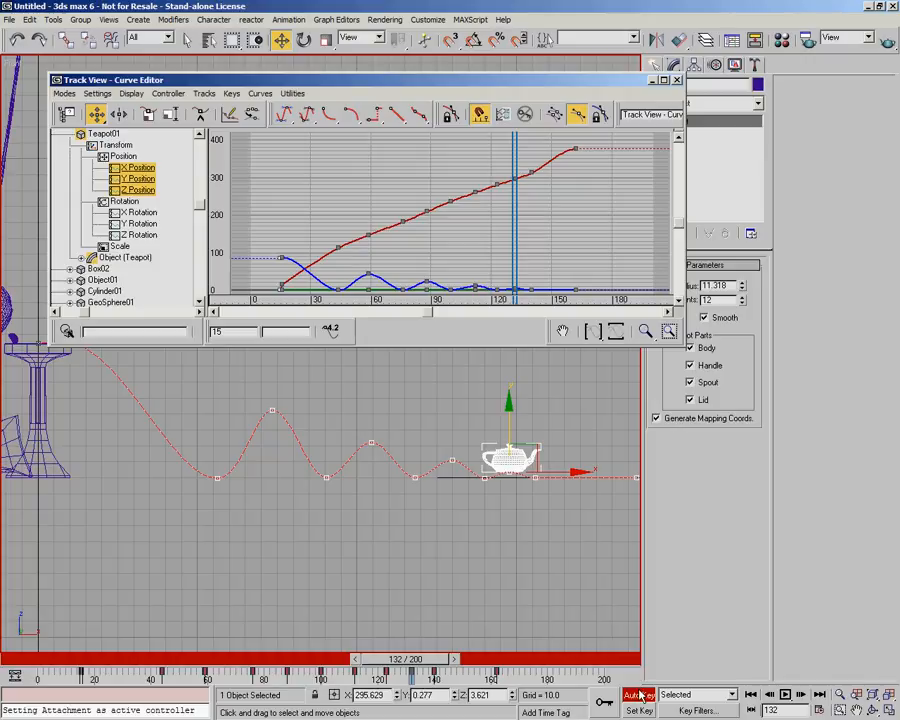
{"action": "left_click", "coordinate": [493, 524]}
{"action": "left_click_drag", "start_coordinate": [405, 663], "coordinate": [441, 644]}
{"action": "key", "text": "w"}
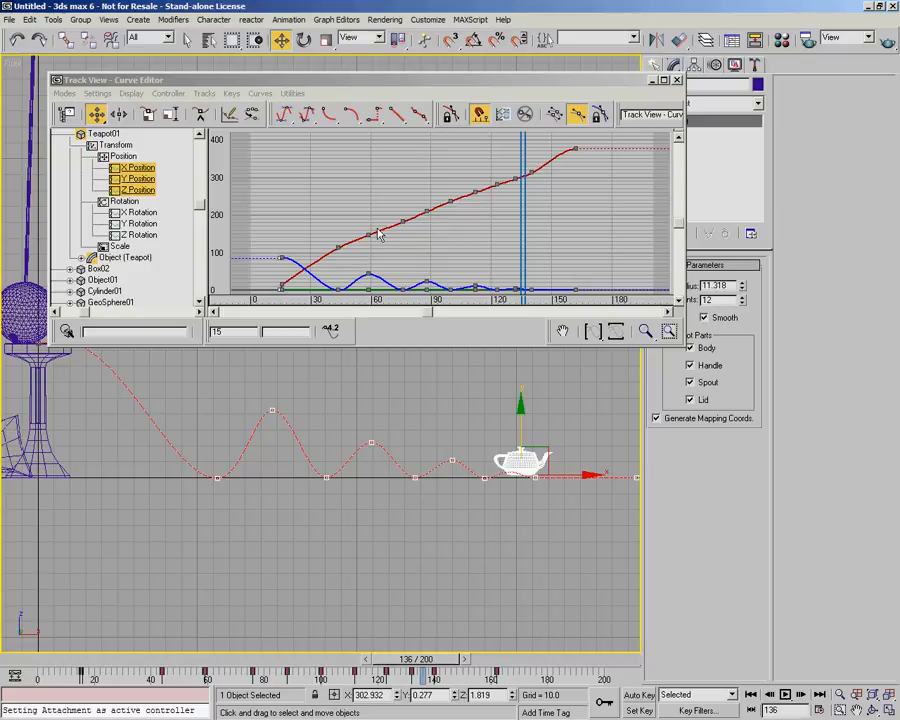
Isolate the teapot's Z Position curve and set linear tangents on its first four floor-contact keys for sharp bounces
{"action": "left_click", "coordinate": [134, 190]}
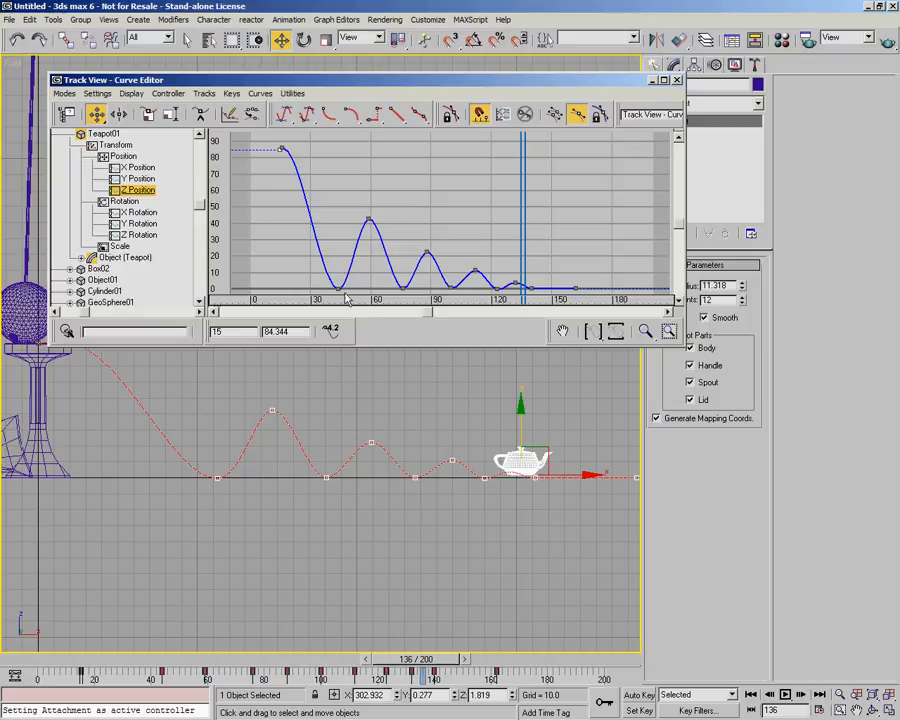
{"action": "left_click_drag", "start_coordinate": [314, 285], "coordinate": [506, 302]}
{"action": "left_click_drag", "start_coordinate": [398, 121], "coordinate": [401, 182]}
{"action": "left_click", "coordinate": [545, 281]}
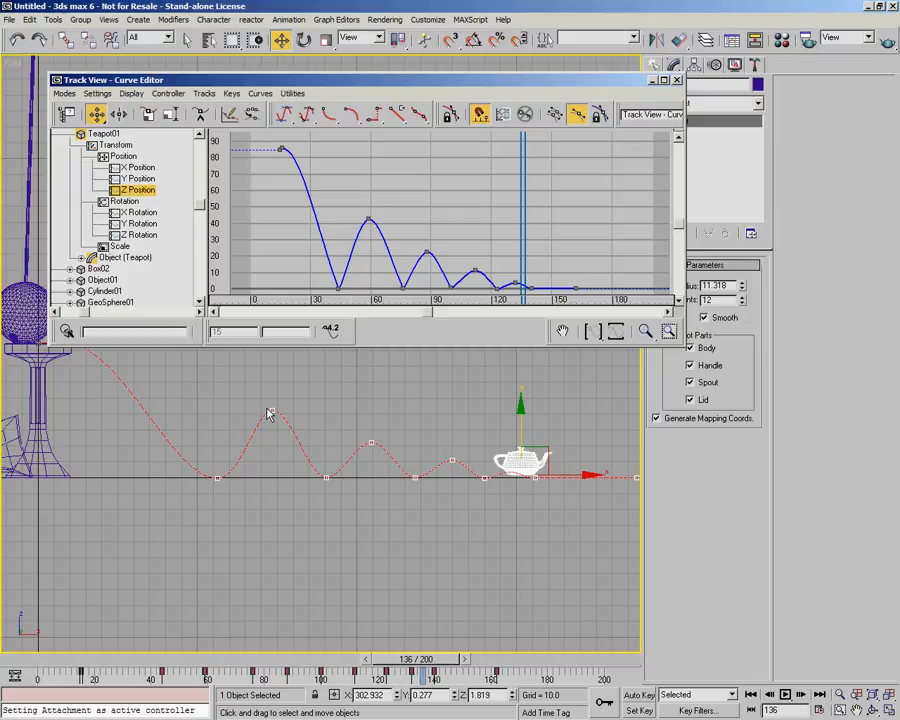
{"action": "left_click_drag", "start_coordinate": [568, 82], "coordinate": [543, 53]}
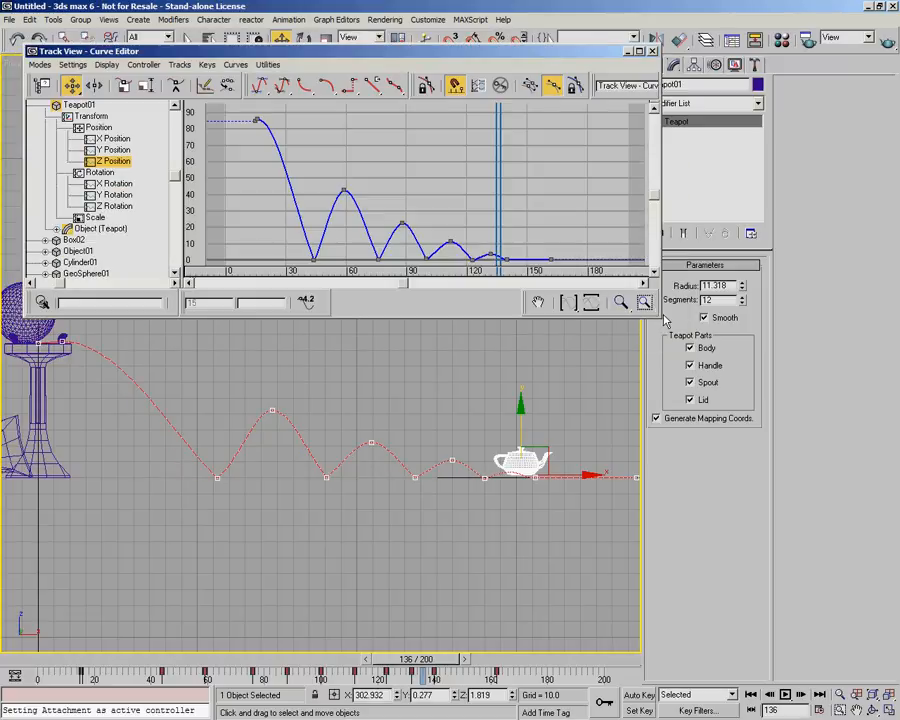
With auto keying on at frame 59, lower the teapot's first bounce peak to Z about 36.2, and close the Curve Editor
{"action": "left_click_drag", "start_coordinate": [659, 316], "coordinate": [706, 348]}
{"action": "left_click_drag", "start_coordinate": [145, 663], "coordinate": [210, 690]}
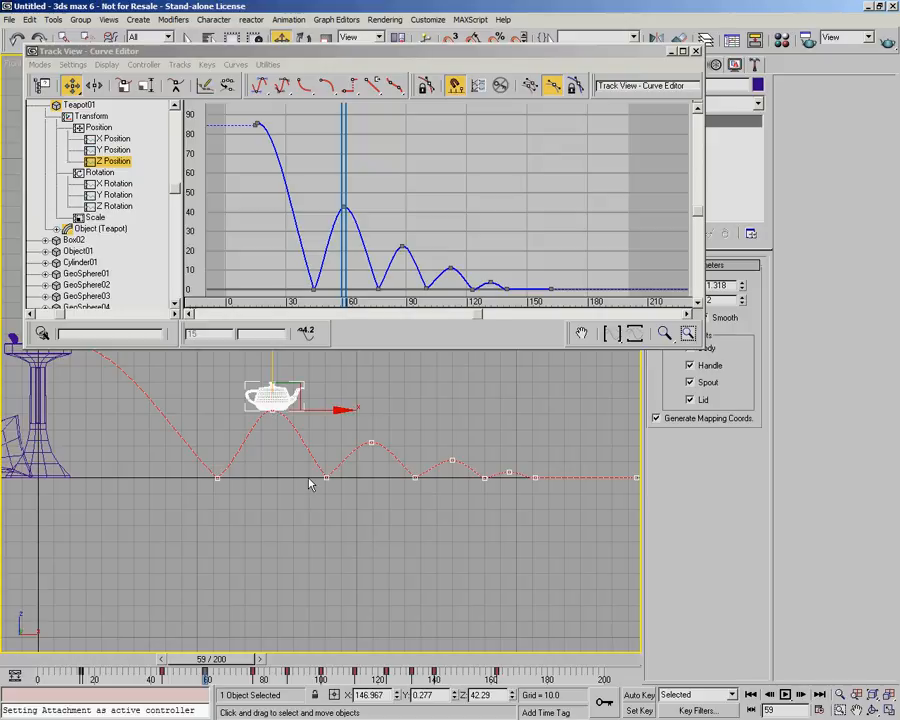
{"action": "left_click", "coordinate": [630, 697]}
{"action": "middle_click_drag", "start_coordinate": [434, 456], "coordinate": [456, 544]}
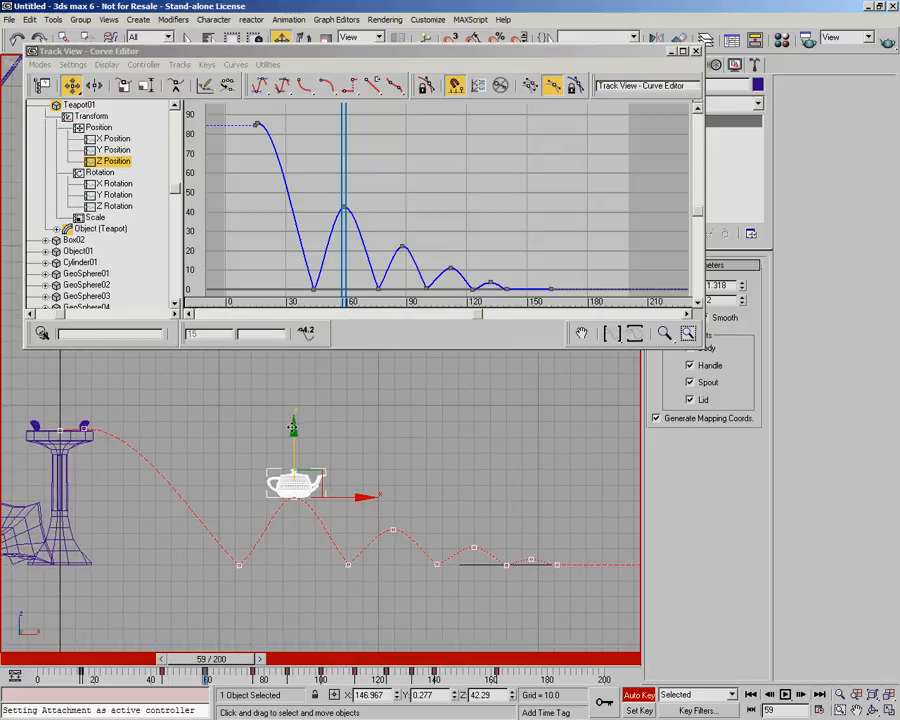
{"action": "left_click_drag", "start_coordinate": [293, 428], "coordinate": [293, 438]}
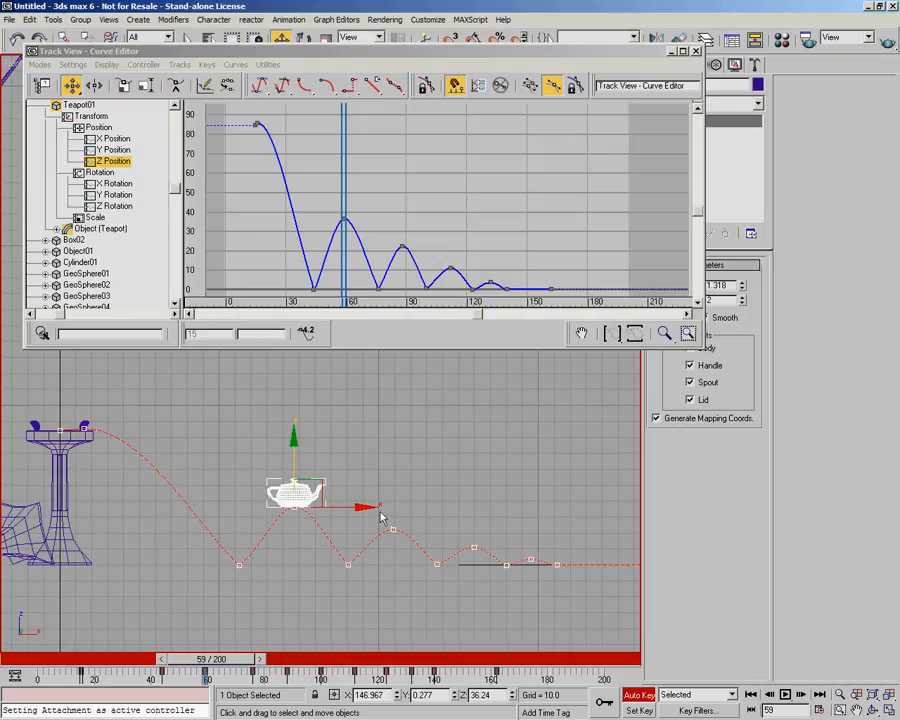
{"action": "left_click", "coordinate": [643, 695]}
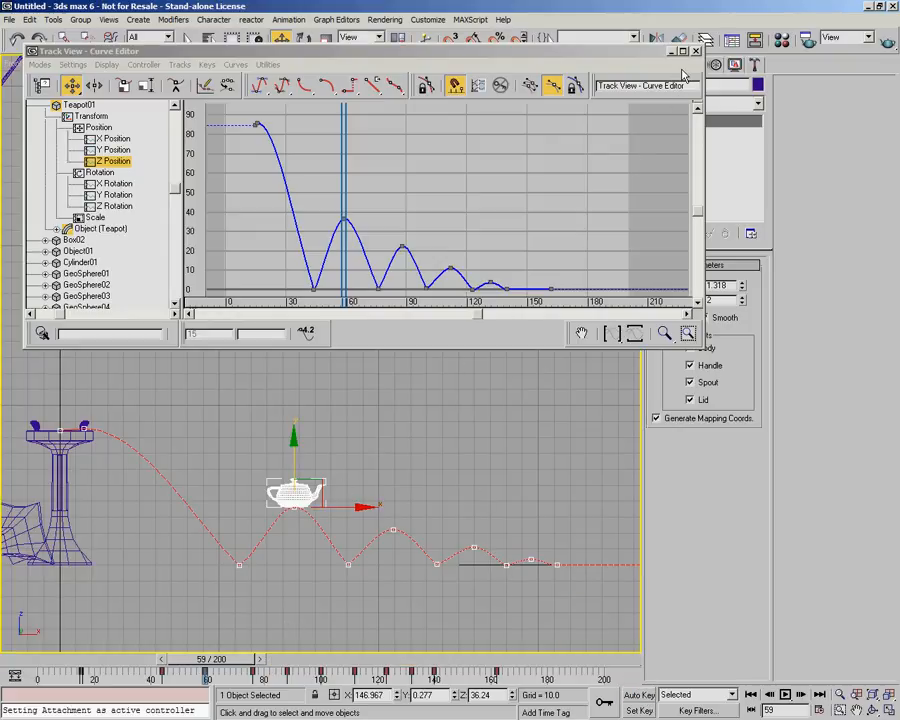
{"action": "left_click", "coordinate": [695, 51]}
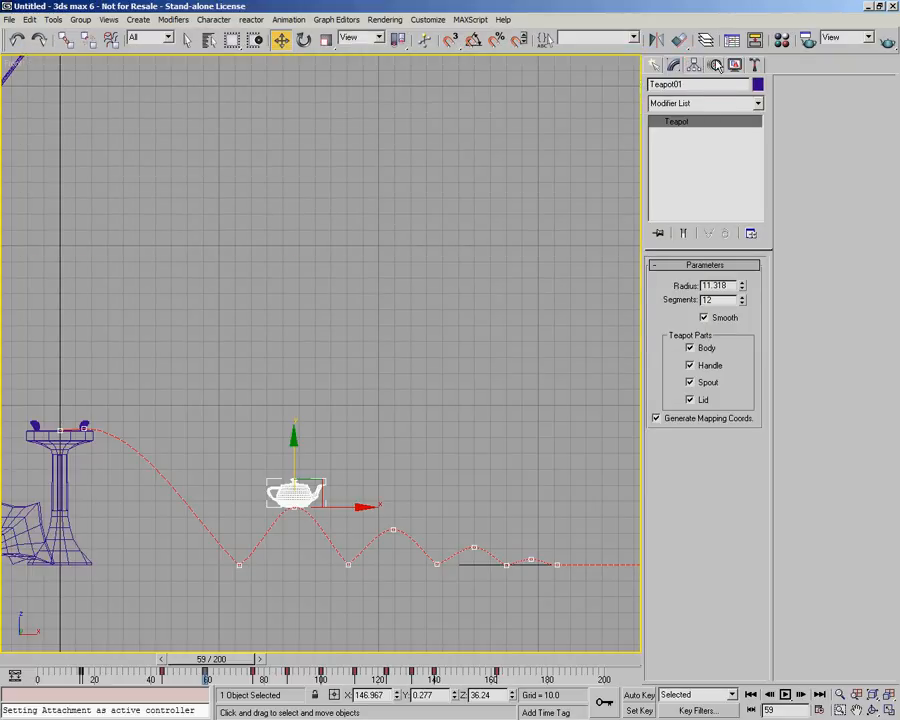
Enter key sub-object editing on the teapot's trajectory, try selecting its bounce keys in the viewport, and leave trajectory editing
{"action": "left_click", "coordinate": [716, 65]}
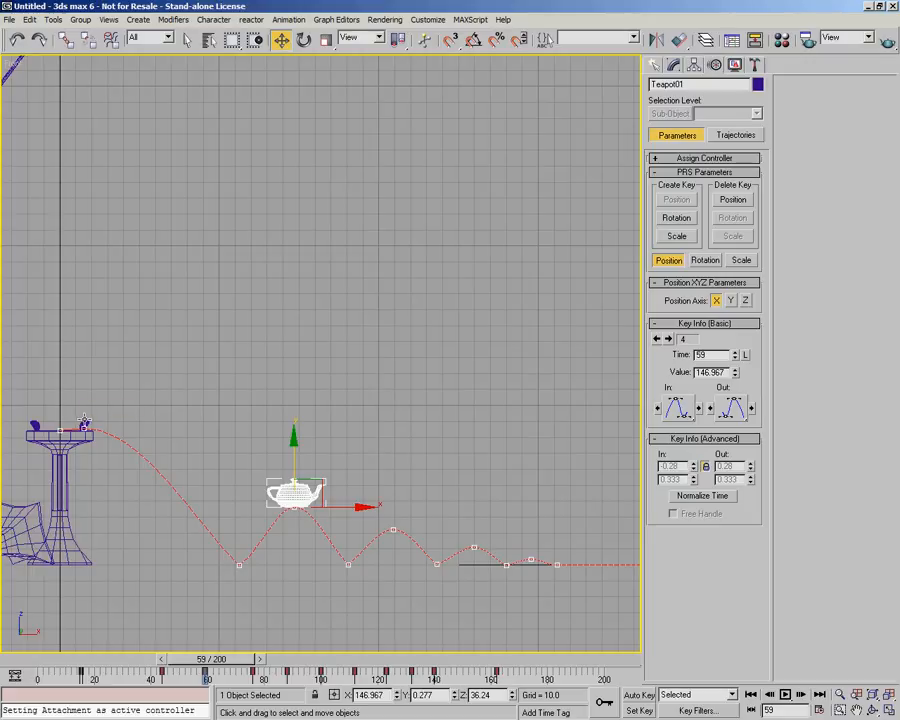
{"action": "left_click", "coordinate": [738, 136]}
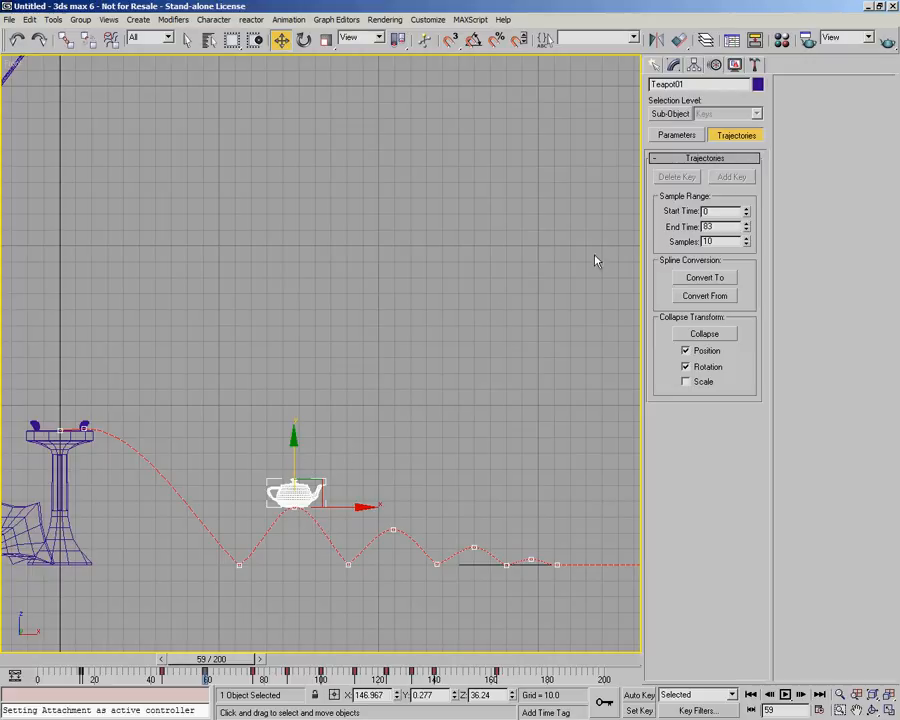
{"action": "left_click", "coordinate": [671, 114]}
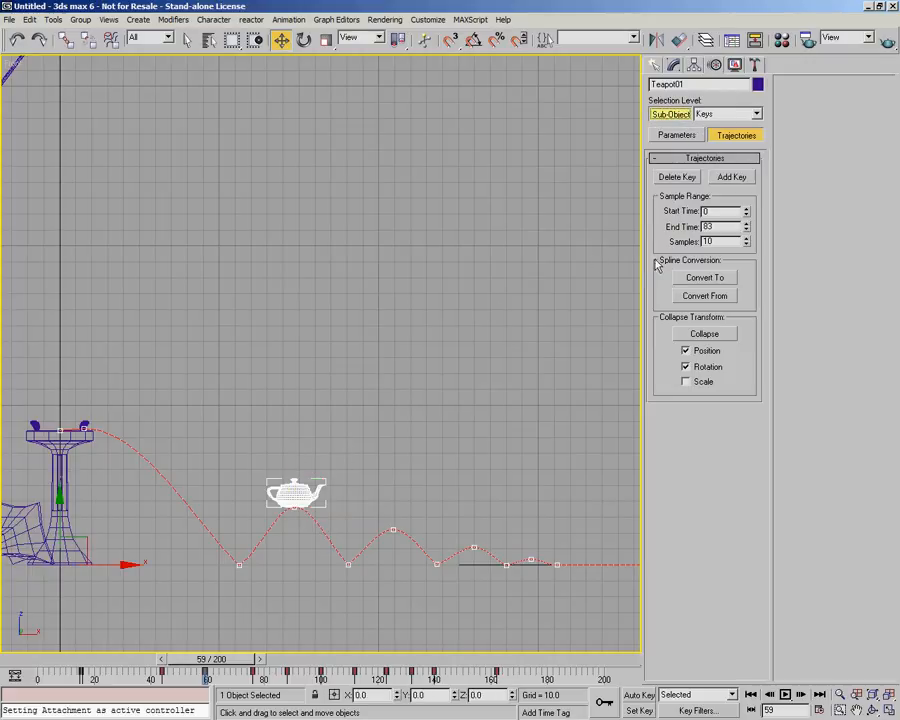
{"action": "left_click_drag", "start_coordinate": [370, 436], "coordinate": [288, 473]}
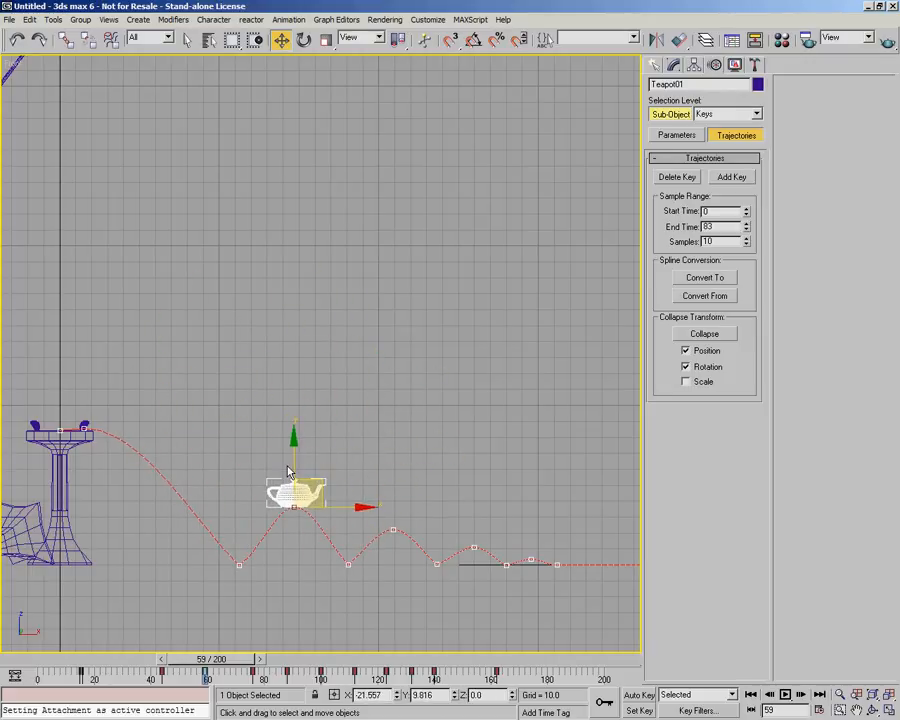
{"action": "left_click_drag", "start_coordinate": [410, 500], "coordinate": [340, 586]}
{"action": "mouse_move", "coordinate": [400, 524]}
{"action": "left_mouse_down"}
{"action": "mouse_move", "coordinate": [420, 368]}
{"action": "mouse_move", "coordinate": [298, 370]}
{"action": "mouse_move", "coordinate": [372, 238]}
{"action": "mouse_move", "coordinate": [314, 659]}
{"action": "mouse_move", "coordinate": [380, 353]}
{"action": "mouse_move", "coordinate": [333, 508]}
{"action": "mouse_move", "coordinate": [394, 543]}
{"action": "left_mouse_up"}
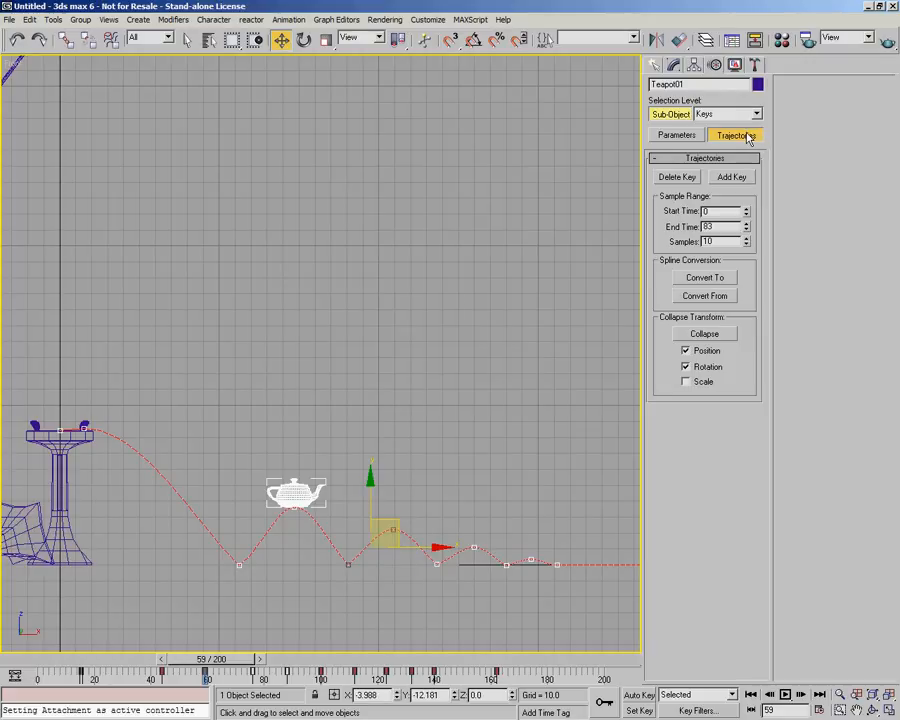
{"action": "left_click", "coordinate": [686, 114]}
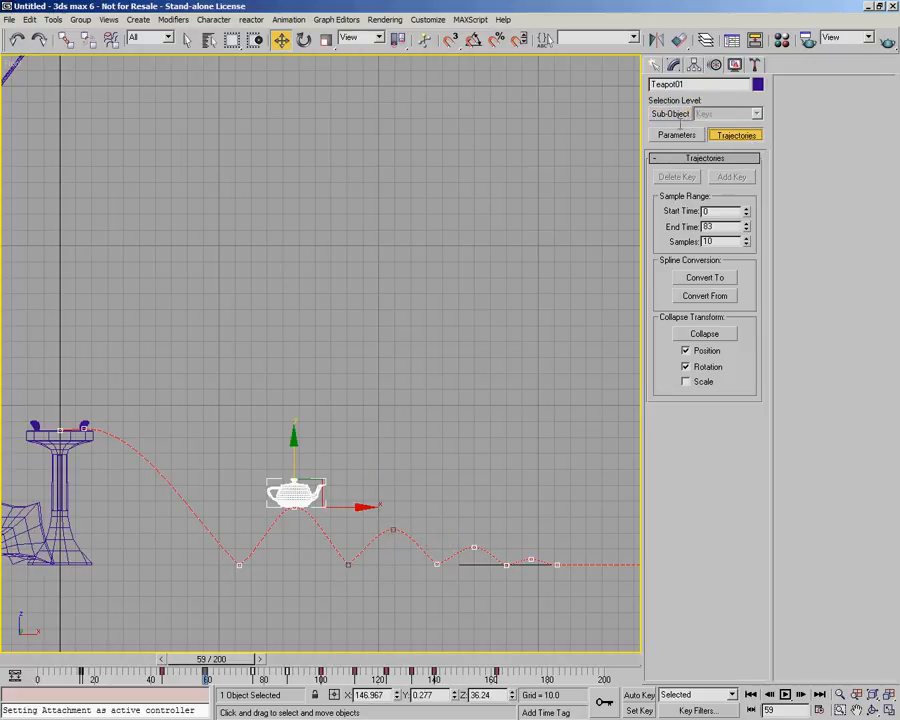
{"action": "left_click", "coordinate": [656, 65]}
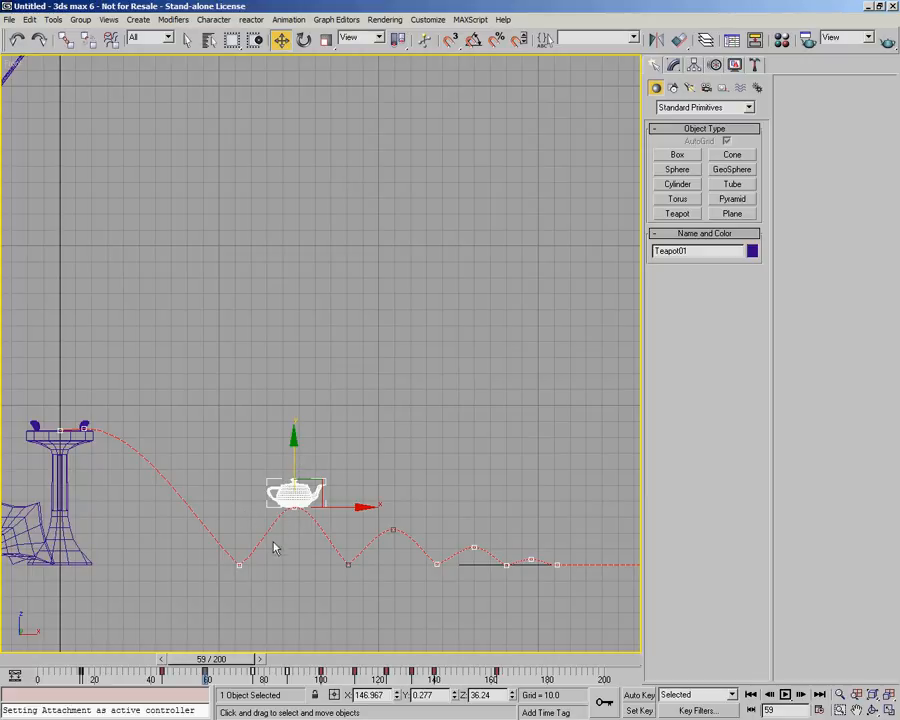
Scrub and play back the full animation with the pendulum and whole teapot path in view, stop it, and return to frame 0
{"action": "scroll", "coordinate": [272, 552], "scroll_direction": "down", "scroll_amount": 5}
{"action": "middle_click_drag", "start_coordinate": [283, 559], "coordinate": [330, 537]}
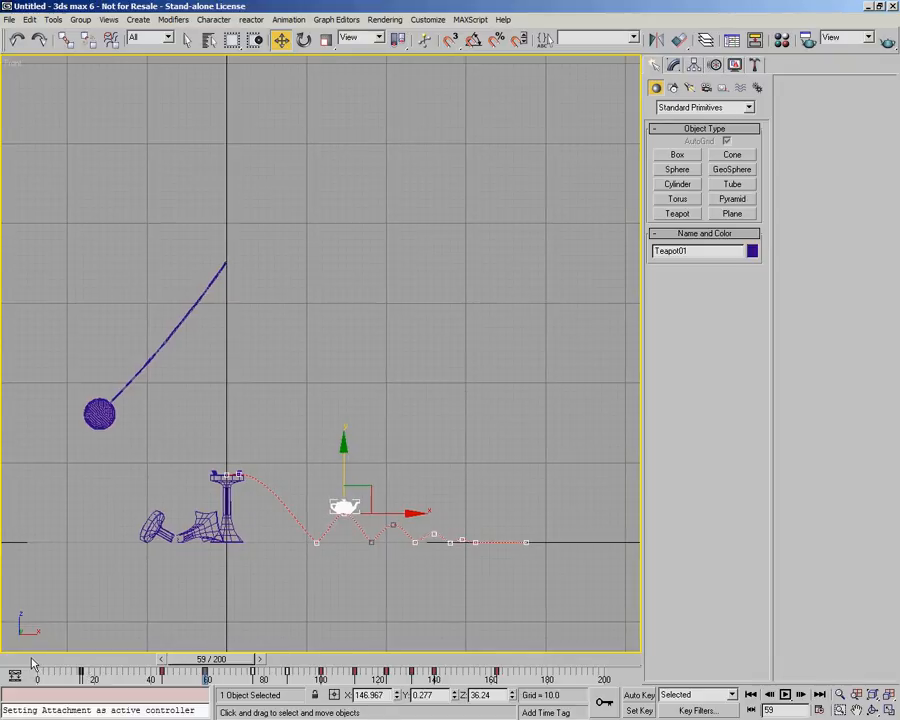
{"action": "left_click_drag", "start_coordinate": [32, 663], "coordinate": [636, 668]}
{"action": "left_click", "coordinate": [786, 695]}
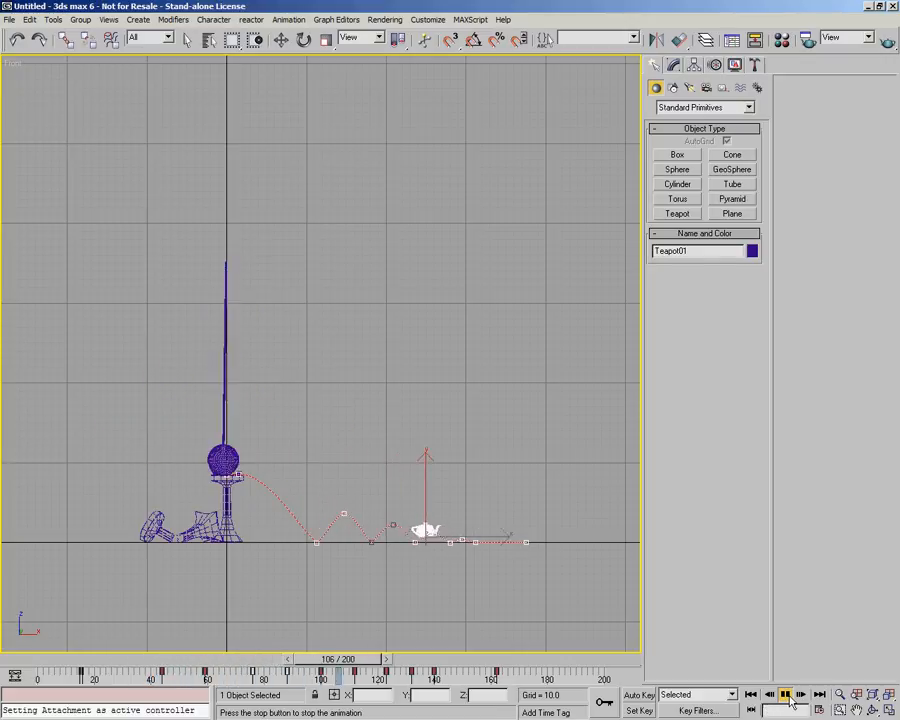
{"action": "left_click", "coordinate": [788, 697]}
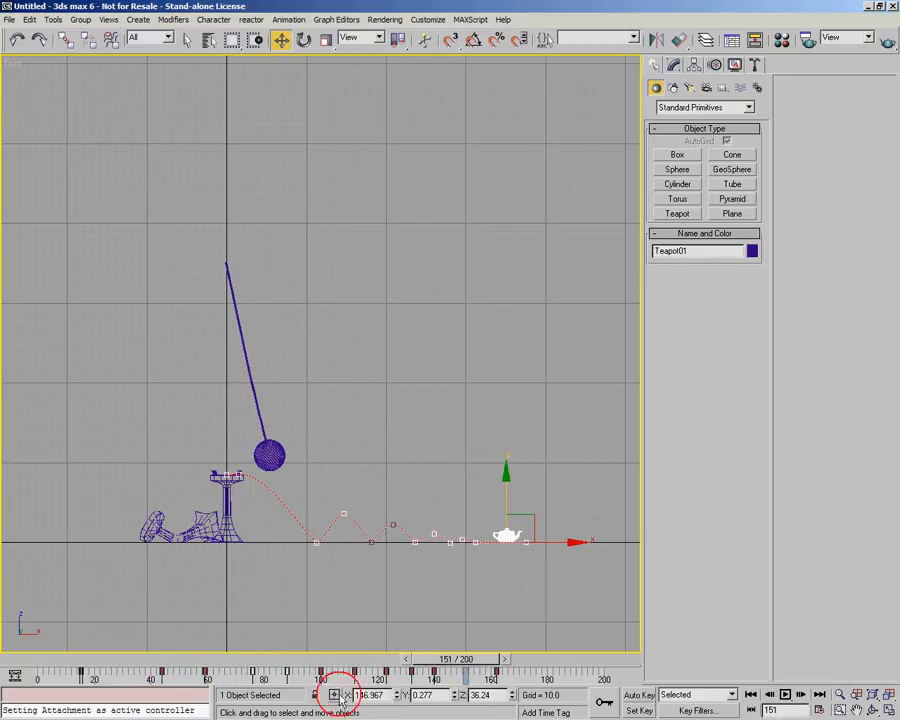
{"action": "left_click_drag", "start_coordinate": [101, 663], "coordinate": [52, 641]}
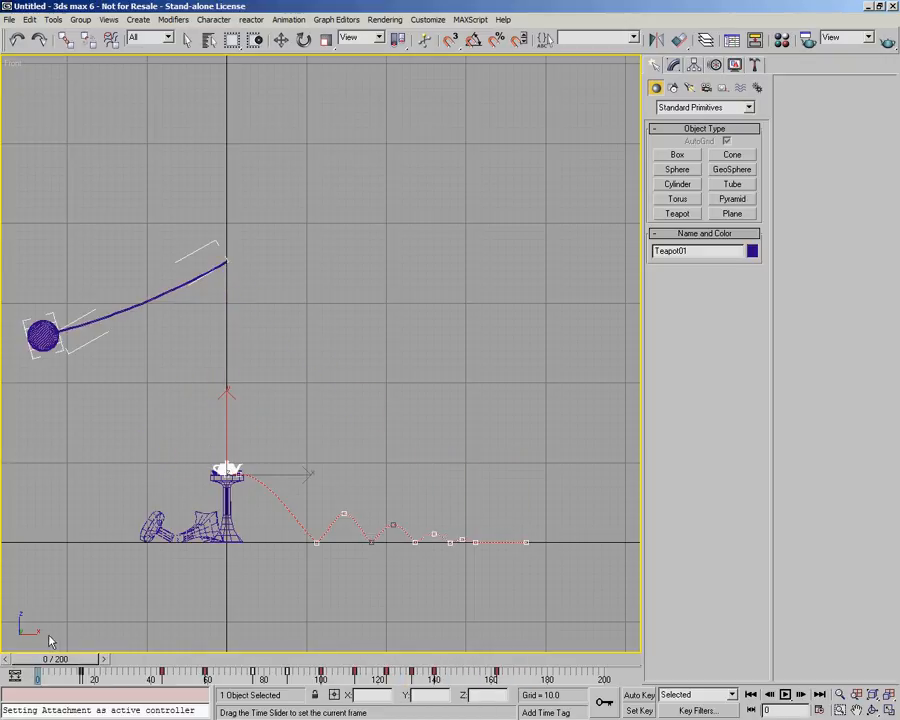
{"action": "key", "text": "w"}
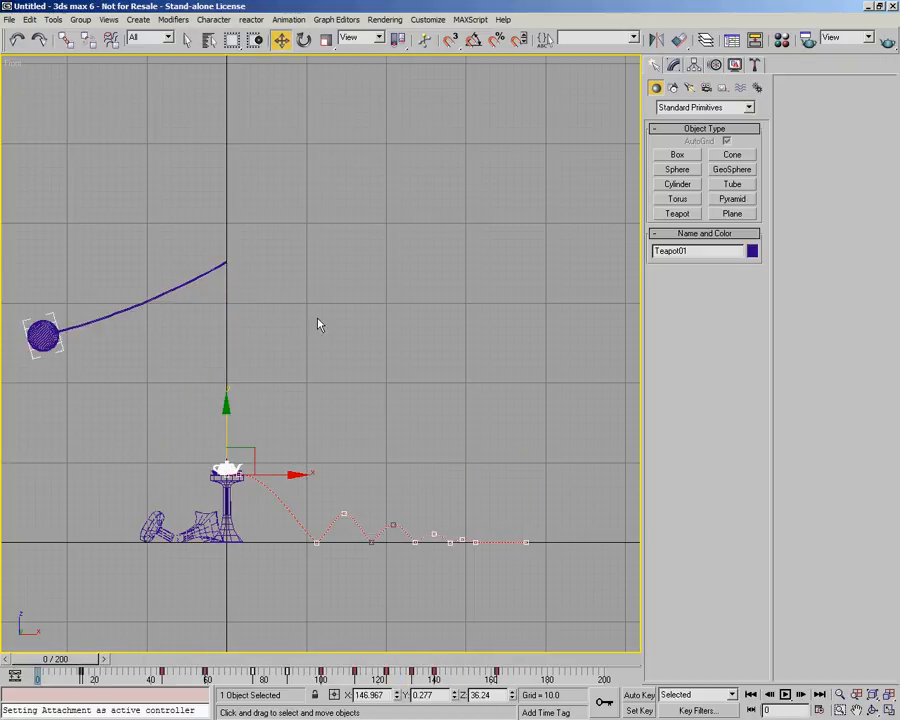
Open the teapot's curves, select all its position keys, and switch Track View to the Dope Sheet
{"action": "right_click", "coordinate": [228, 463]}
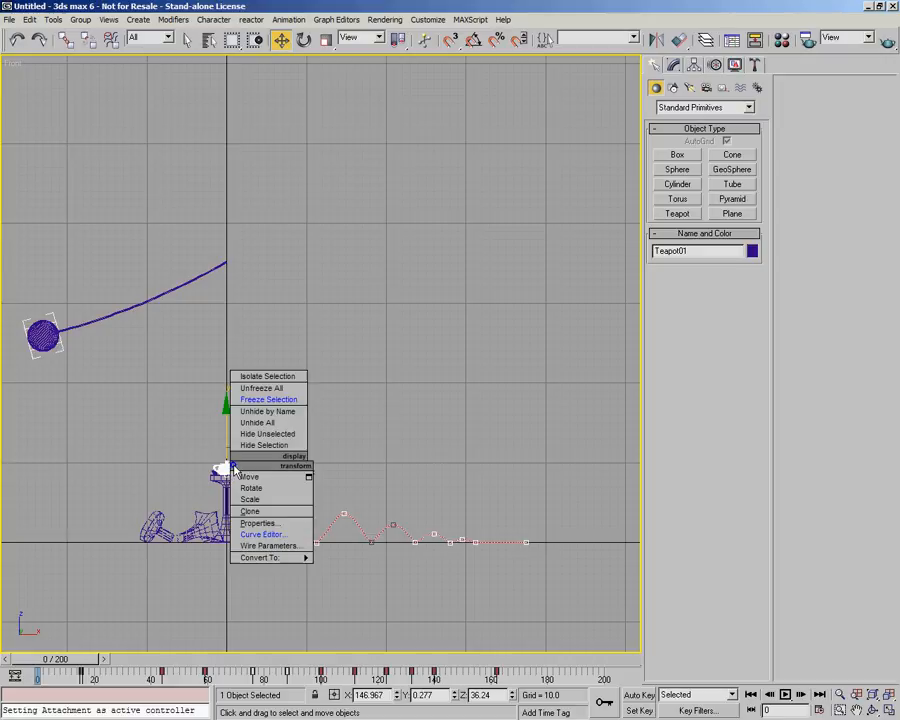
{"action": "left_click", "coordinate": [295, 534]}
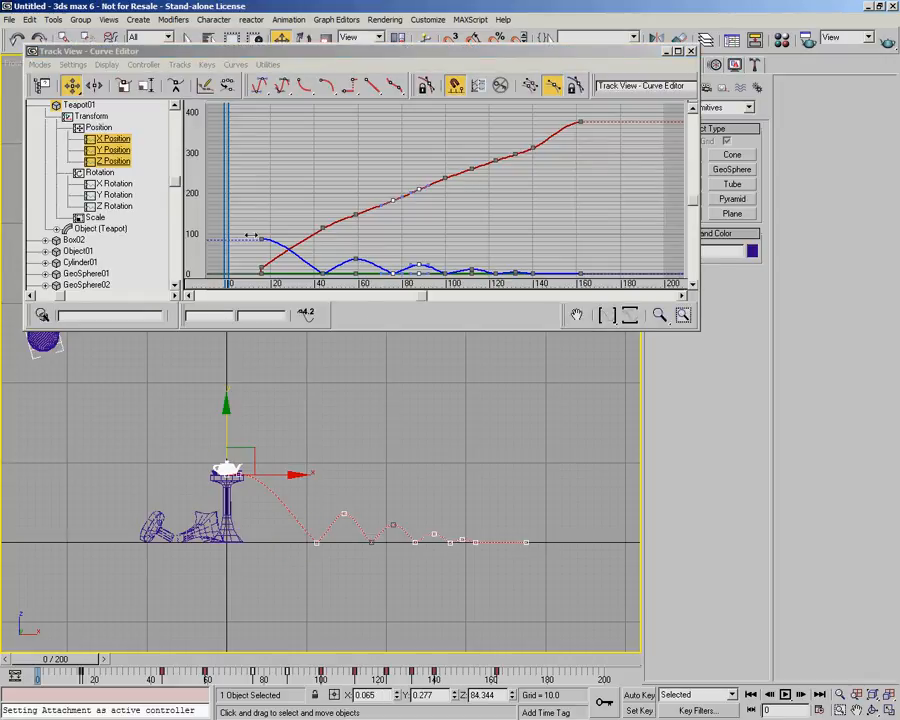
{"action": "left_click_drag", "start_coordinate": [624, 110], "coordinate": [239, 275]}
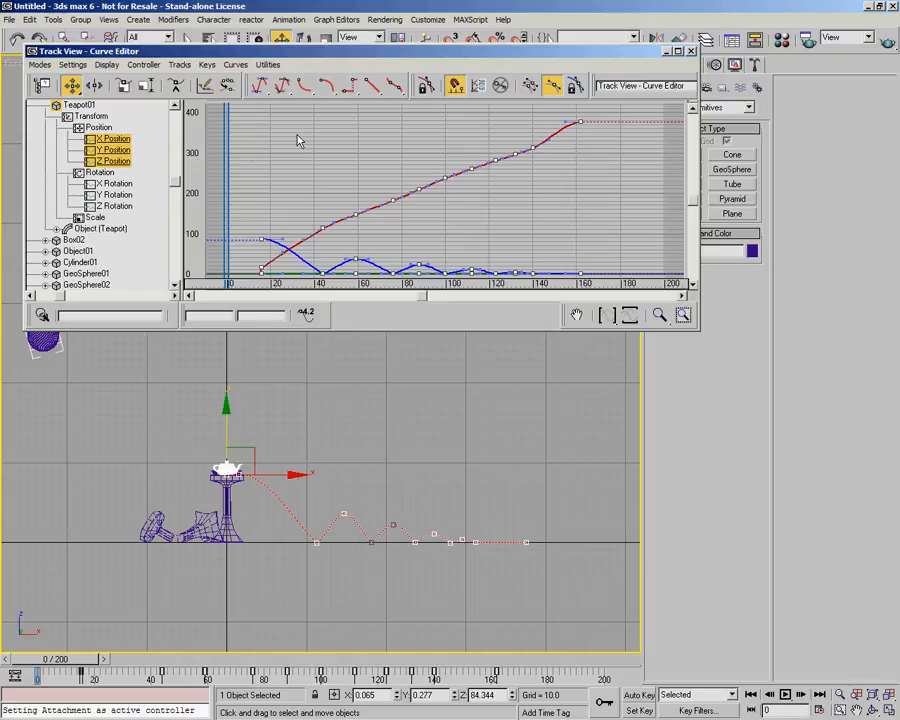
{"action": "left_click", "coordinate": [40, 64]}
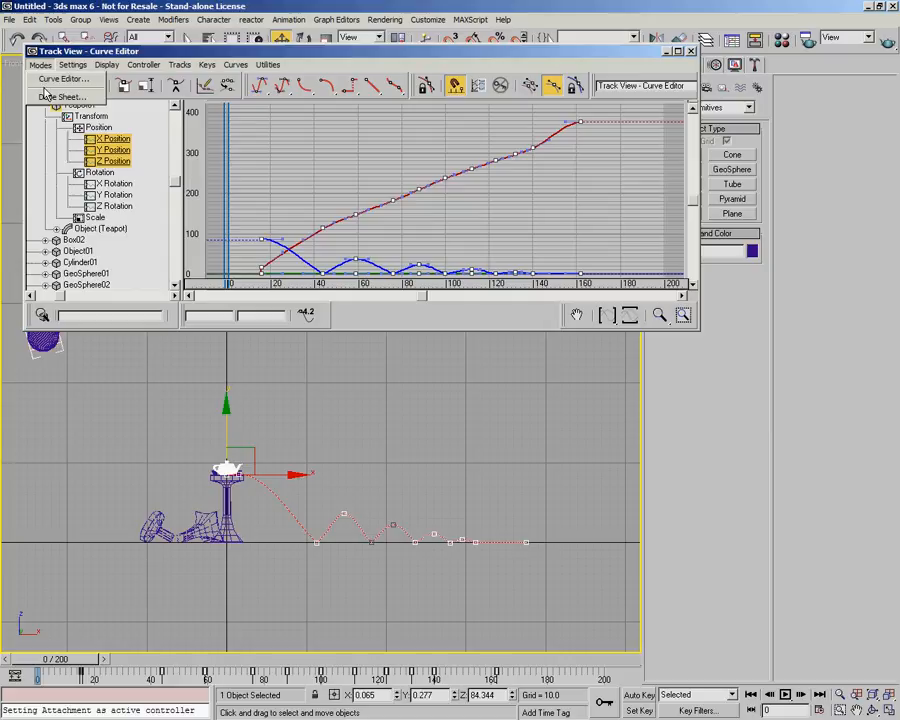
{"action": "left_click", "coordinate": [46, 96]}
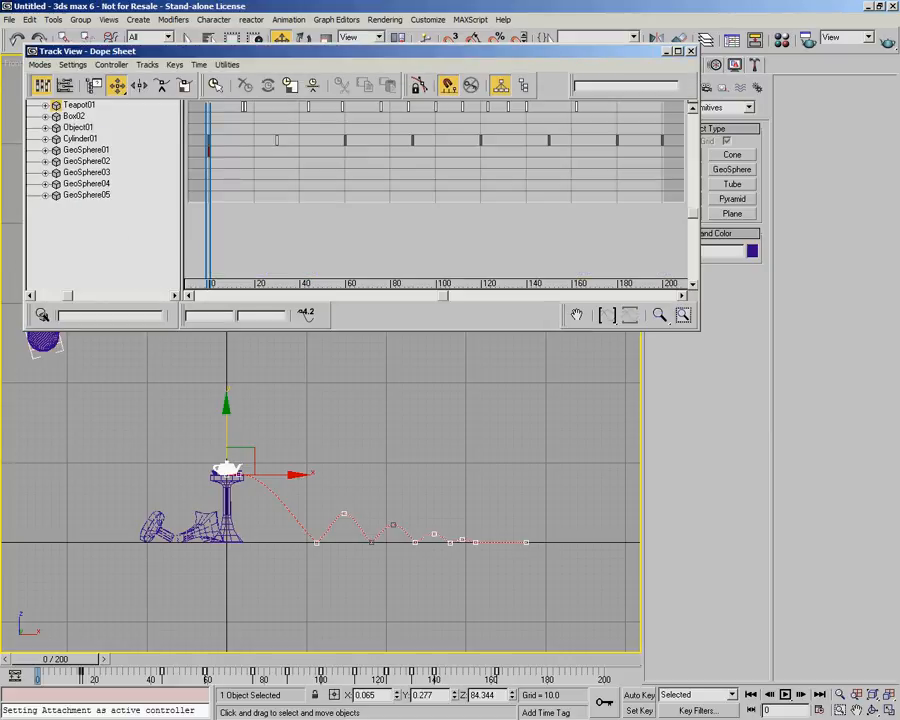
Expand the teapot's Transform and Position tracks in the Dope Sheet, select the Y and Z Position tracks, and deselect all keys
{"action": "middle_click_drag", "start_coordinate": [364, 198], "coordinate": [357, 248]}
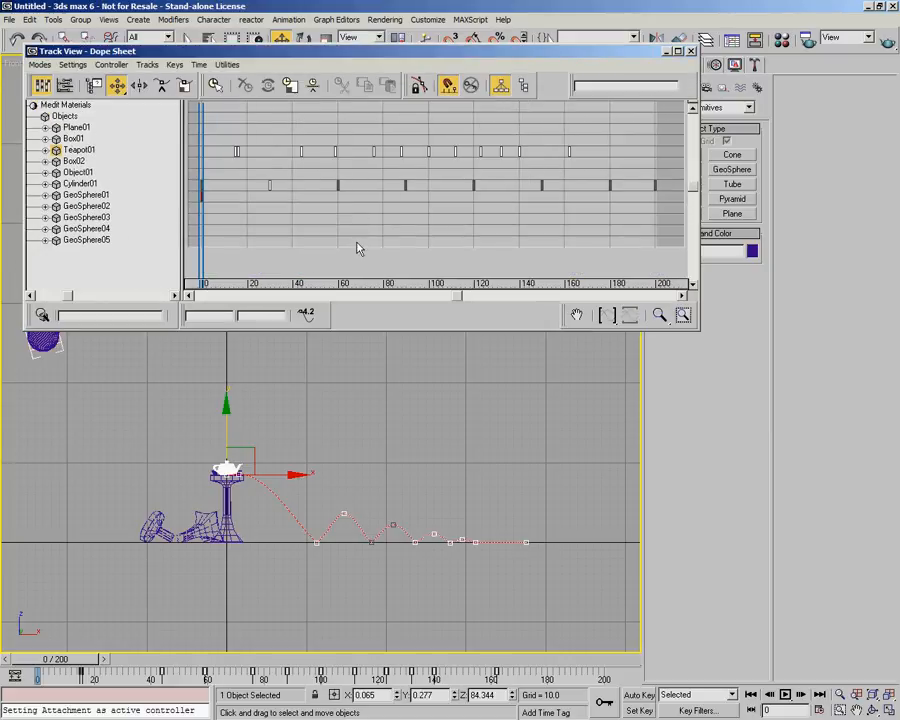
{"action": "left_click_drag", "start_coordinate": [674, 125], "coordinate": [195, 240]}
{"action": "left_click", "coordinate": [45, 150]}
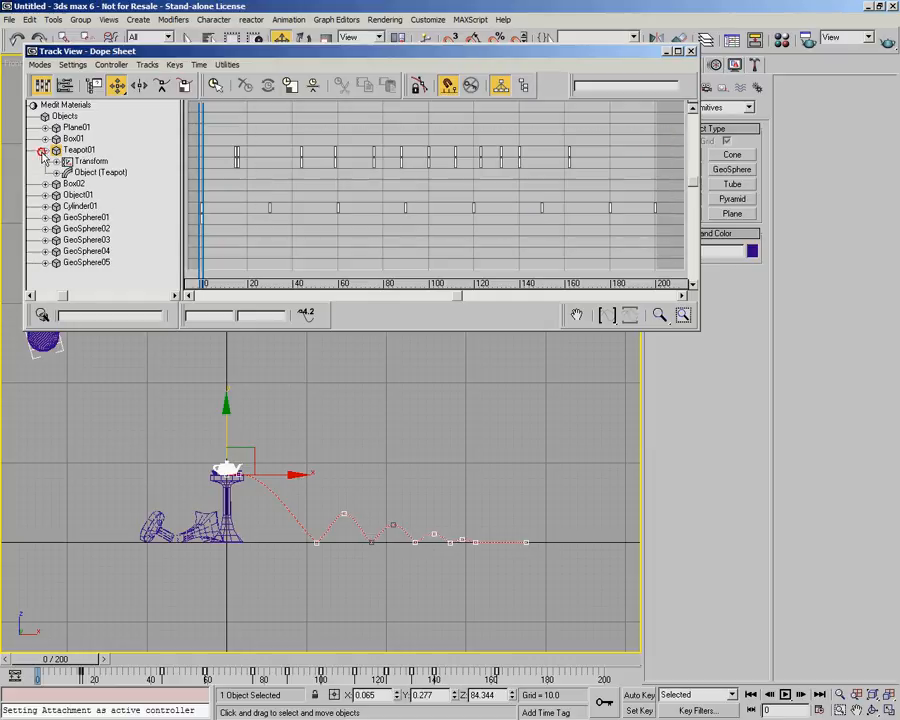
{"action": "left_click", "coordinate": [57, 161]}
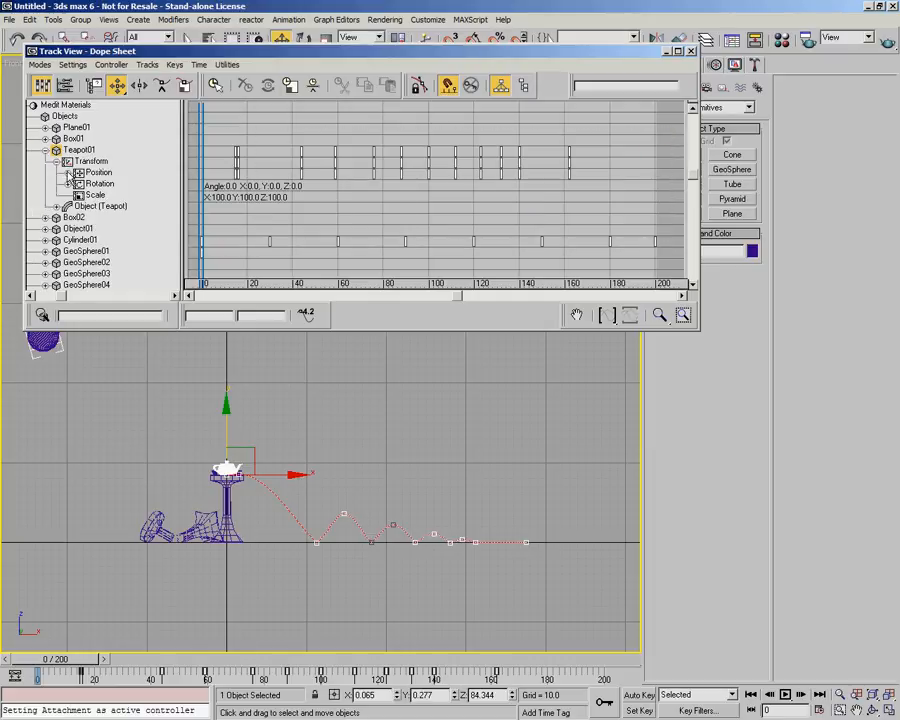
{"action": "left_click", "coordinate": [68, 173]}
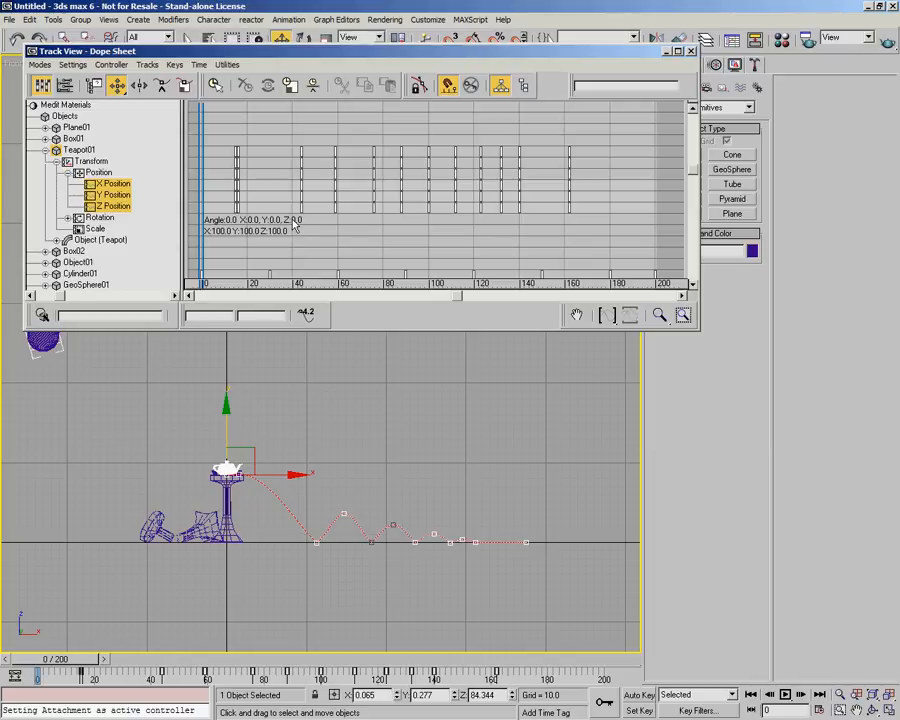
{"action": "left_click", "coordinate": [120, 185]}
{"action": "left_click", "coordinate": [110, 195]}
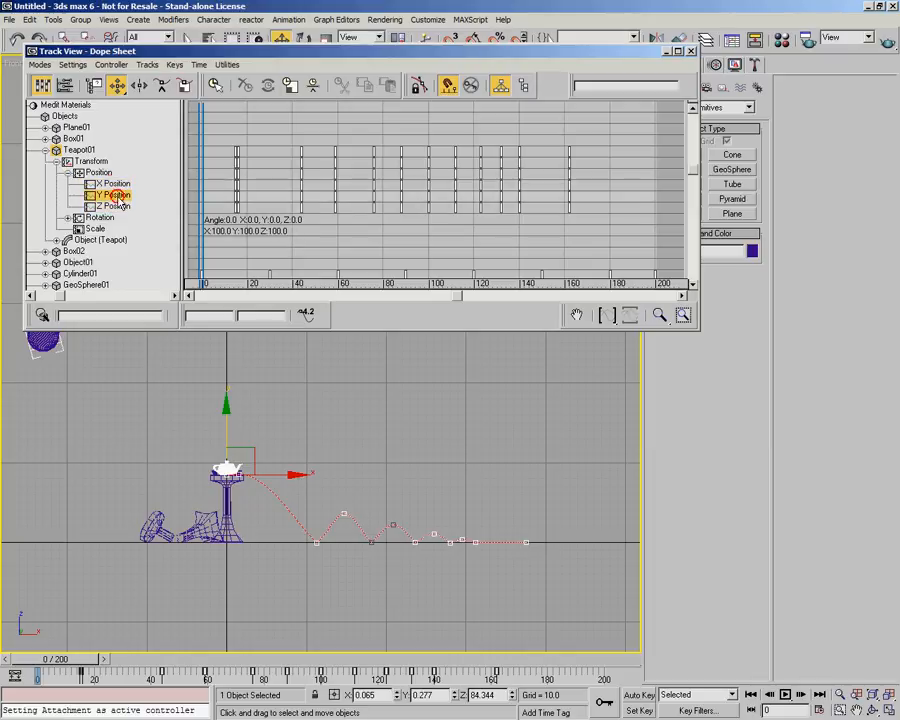
{"action": "left_click", "coordinate": [118, 207], "text": "ctrl"}
{"action": "left_click_drag", "start_coordinate": [601, 227], "coordinate": [222, 187]}
{"action": "left_click", "coordinate": [222, 187]}
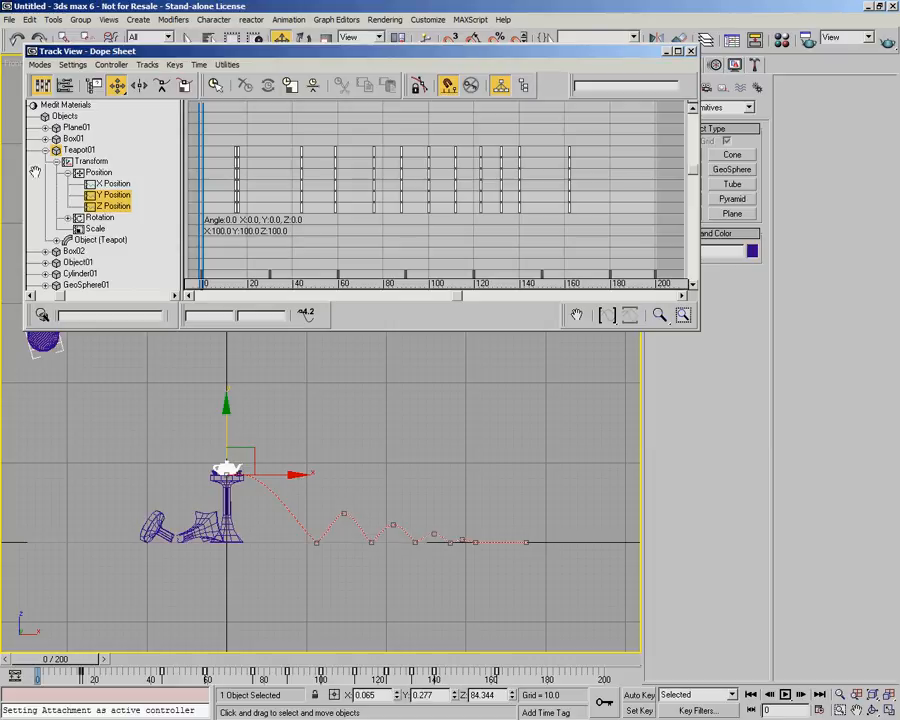
Activate Scale Keys, cancel a trial scaling of the teapot's position keys, and add X Position to the selected tracks
{"action": "left_click", "coordinate": [183, 86]}
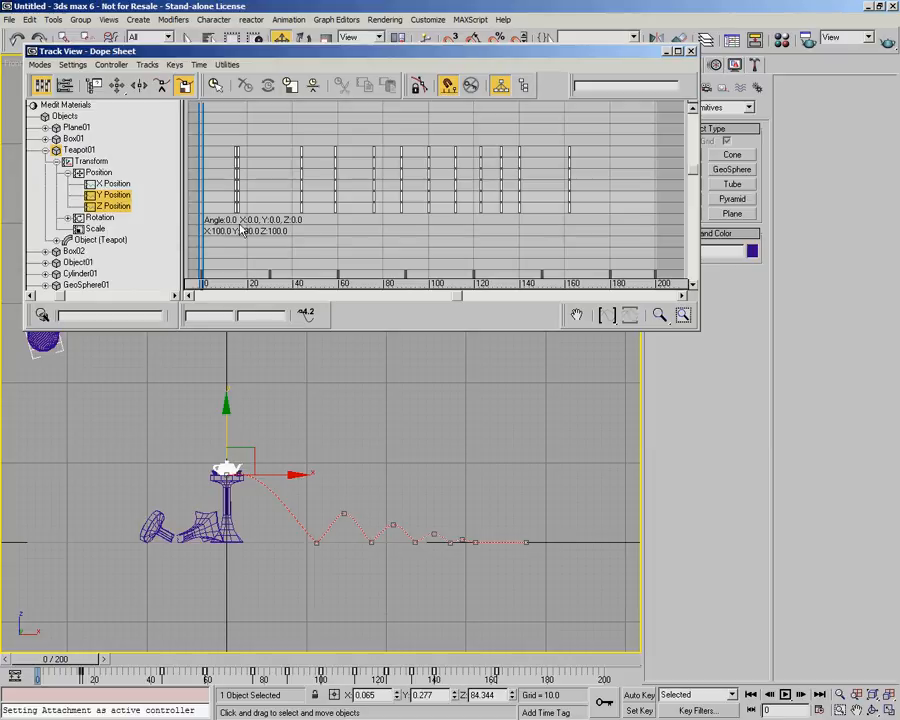
{"action": "left_click_drag", "start_coordinate": [601, 225], "coordinate": [227, 185]}
{"action": "left_click_drag", "start_coordinate": [568, 208], "coordinate": [549, 208]}
{"action": "right_click", "coordinate": [549, 208]}
{"action": "left_click", "coordinate": [115, 185], "text": "ctrl"}
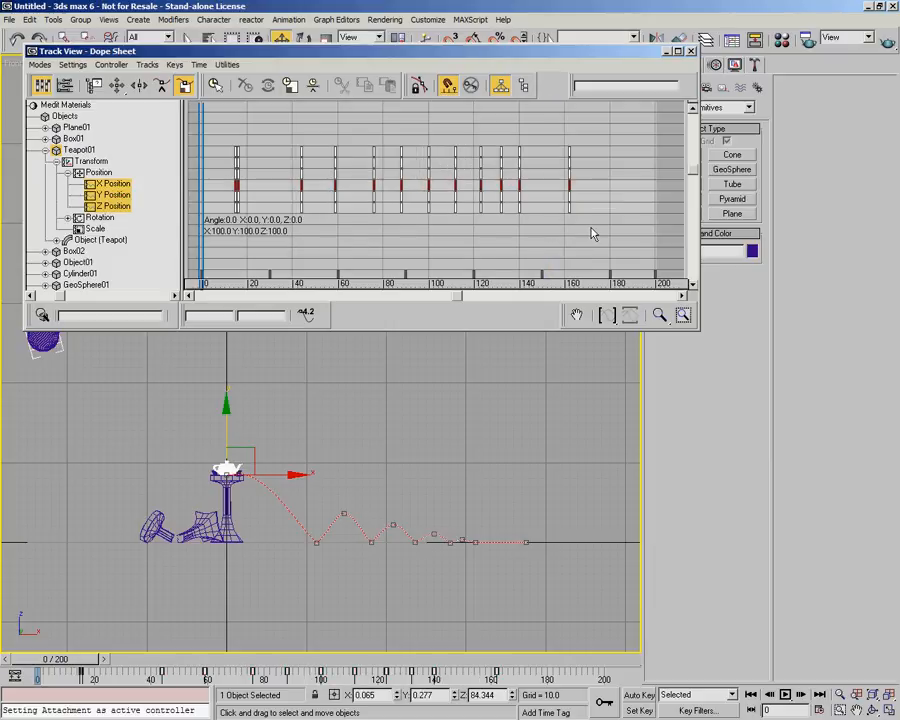
Try scaling the teapot's position keys so the last one falls at about frame 148, and undo the scaling
{"action": "left_click", "coordinate": [212, 185]}
{"action": "left_click_drag", "start_coordinate": [569, 195], "coordinate": [537, 203]}
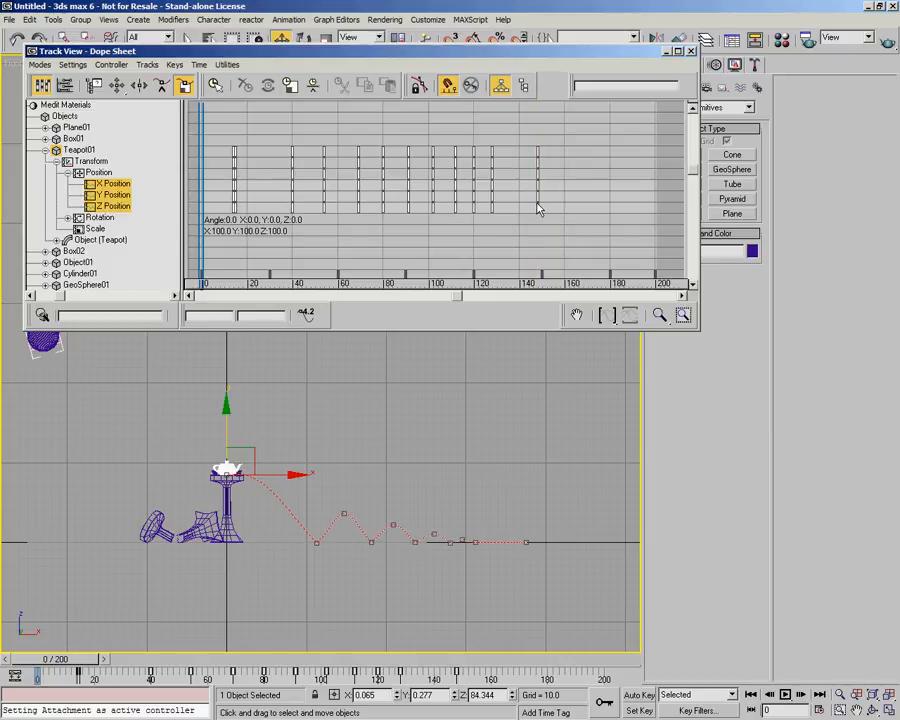
{"action": "key", "text": "ctrl+z"}
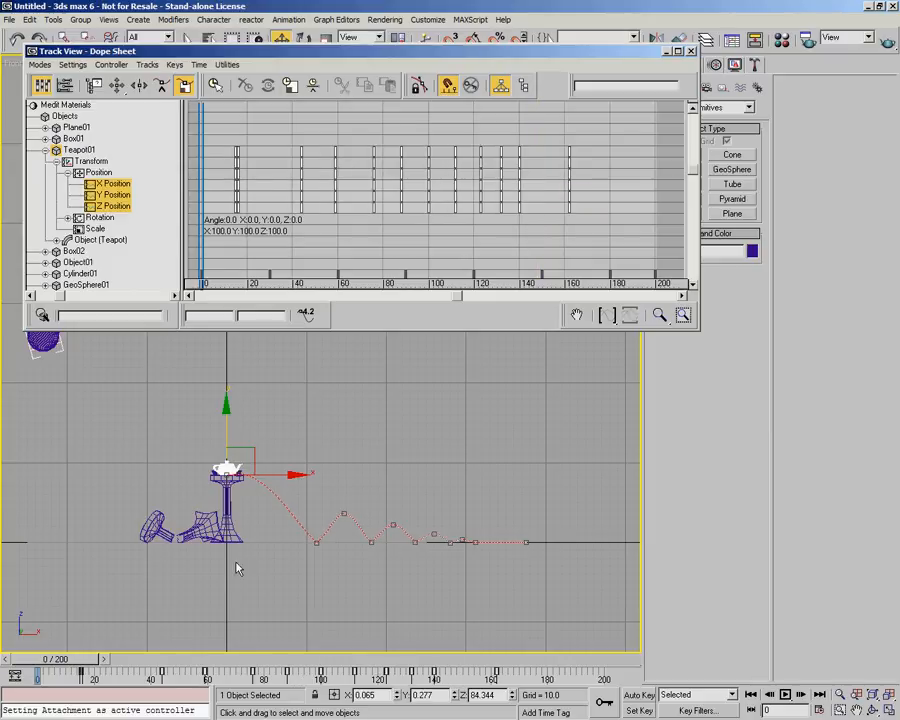
Scale all the teapot's position keys toward frame 0 so the last one falls at about frame 126, and scrub to check the timing
{"action": "left_click_drag", "start_coordinate": [52, 665], "coordinate": [20, 660]}
{"action": "left_click", "coordinate": [306, 243]}
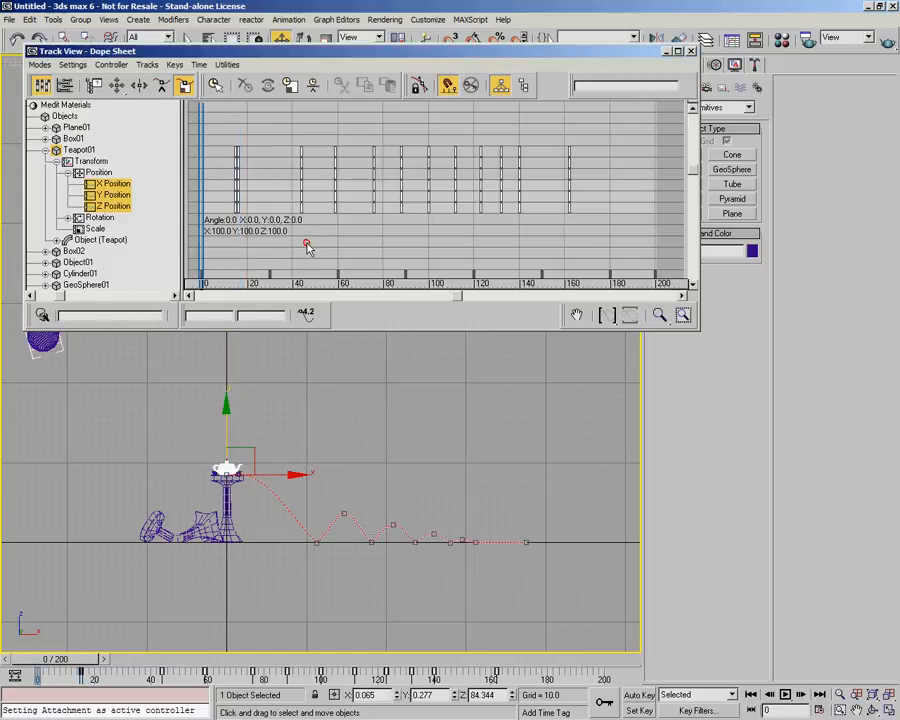
{"action": "left_click_drag", "start_coordinate": [591, 229], "coordinate": [229, 182]}
{"action": "left_click_drag", "start_coordinate": [569, 185], "coordinate": [489, 186]}
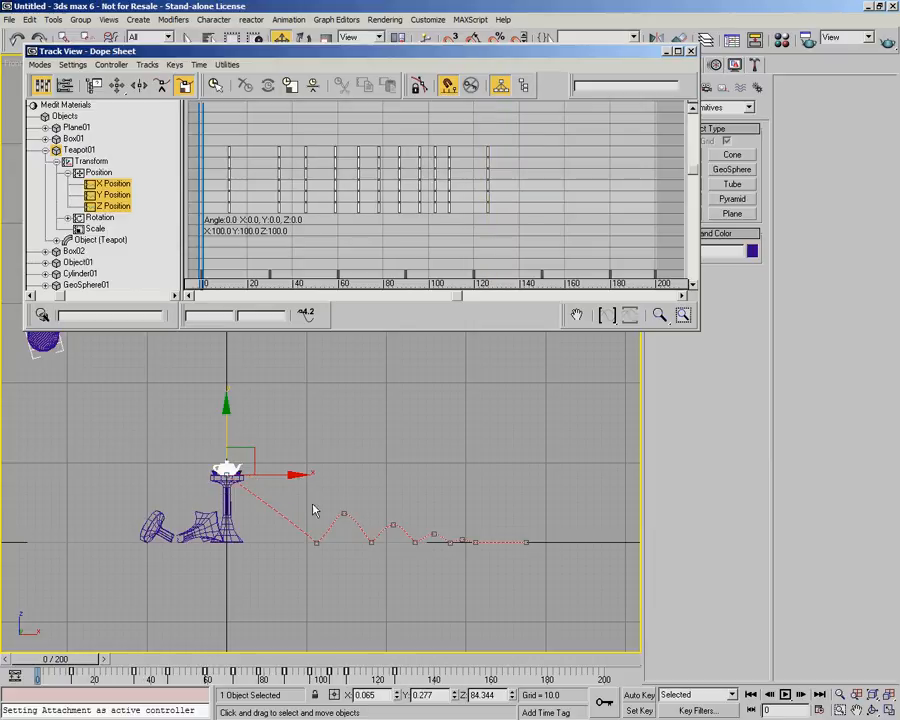
{"action": "mouse_move", "coordinate": [60, 665]}
{"action": "left_mouse_down"}
{"action": "mouse_move", "coordinate": [442, 673]}
{"action": "mouse_move", "coordinate": [198, 641]}
{"action": "mouse_move", "coordinate": [44, 658]}
{"action": "mouse_move", "coordinate": [541, 652]}
{"action": "mouse_move", "coordinate": [196, 641]}
{"action": "mouse_move", "coordinate": [42, 650]}
{"action": "mouse_move", "coordinate": [101, 641]}
{"action": "mouse_move", "coordinate": [157, 652]}
{"action": "mouse_move", "coordinate": [386, 652]}
{"action": "mouse_move", "coordinate": [44, 656]}
{"action": "left_mouse_up"}
{"action": "key", "text": "w"}
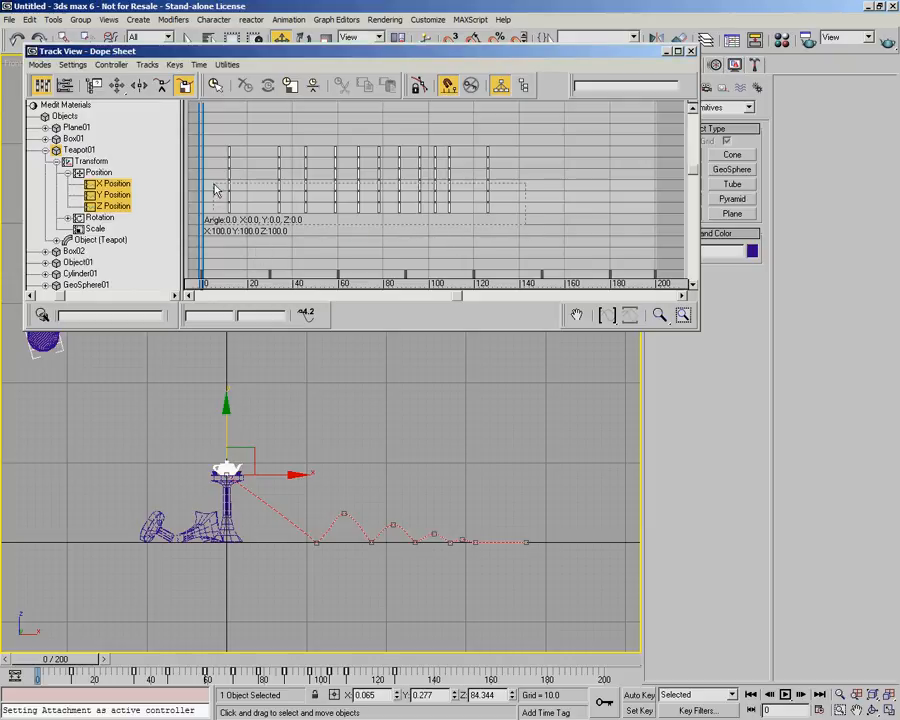
Slide all the teapot's position keys in time, trying frames 16 and 15 for the first key and leaving it at about frame 11
{"action": "scroll", "coordinate": [244, 449], "scroll_direction": "up", "scroll_amount": 3}
{"action": "scroll", "coordinate": [242, 442], "scroll_direction": "up", "scroll_amount": 3}
{"action": "middle_click_drag", "start_coordinate": [243, 442], "coordinate": [386, 397]}
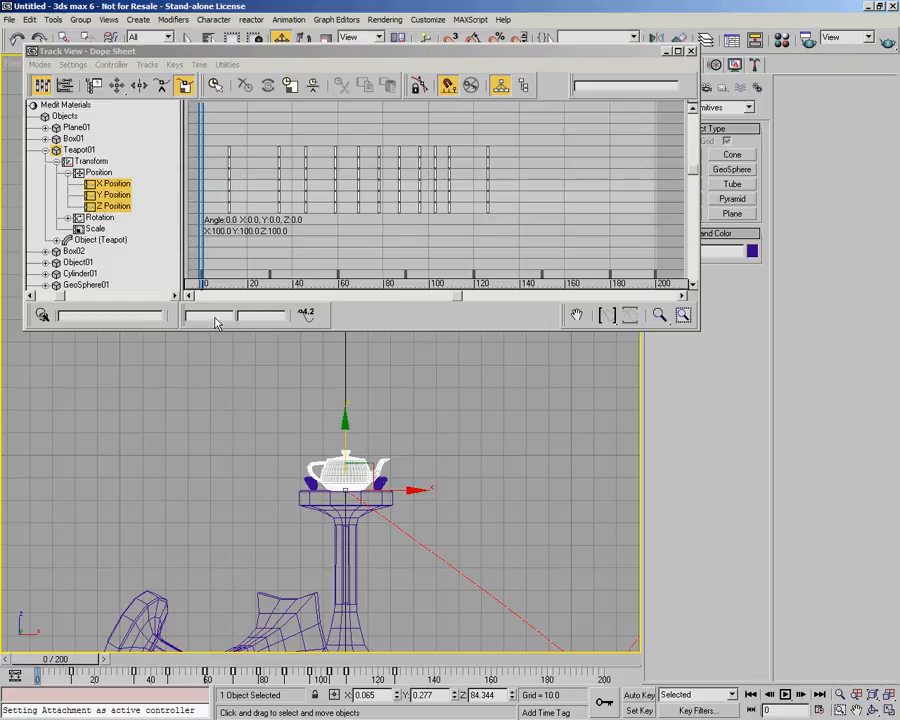
{"action": "left_click_drag", "start_coordinate": [42, 672], "coordinate": [82, 670]}
{"action": "key", "text": "w"}
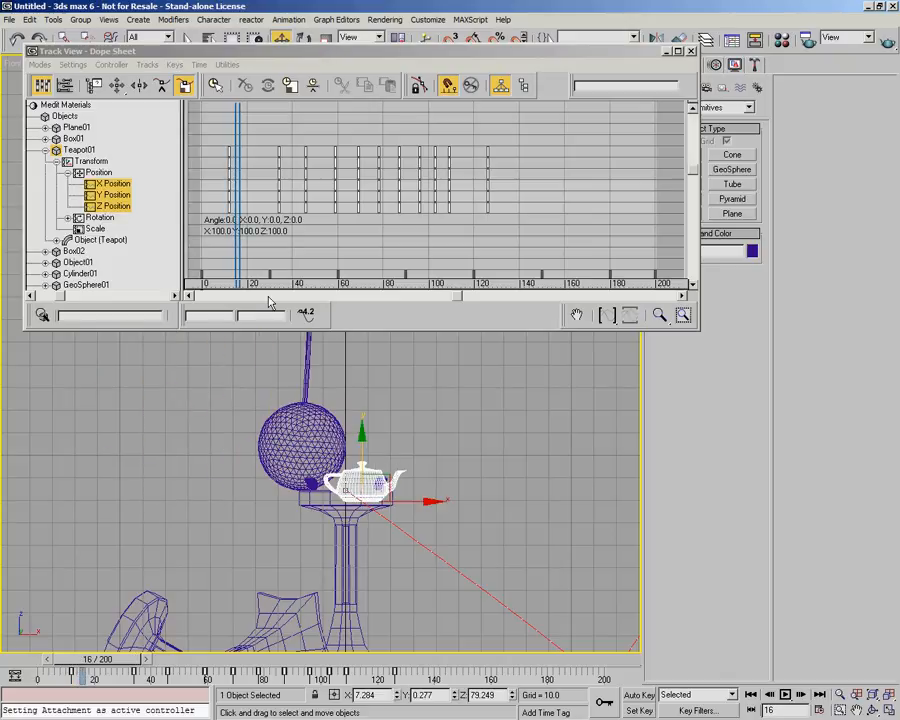
{"action": "left_click", "coordinate": [139, 85]}
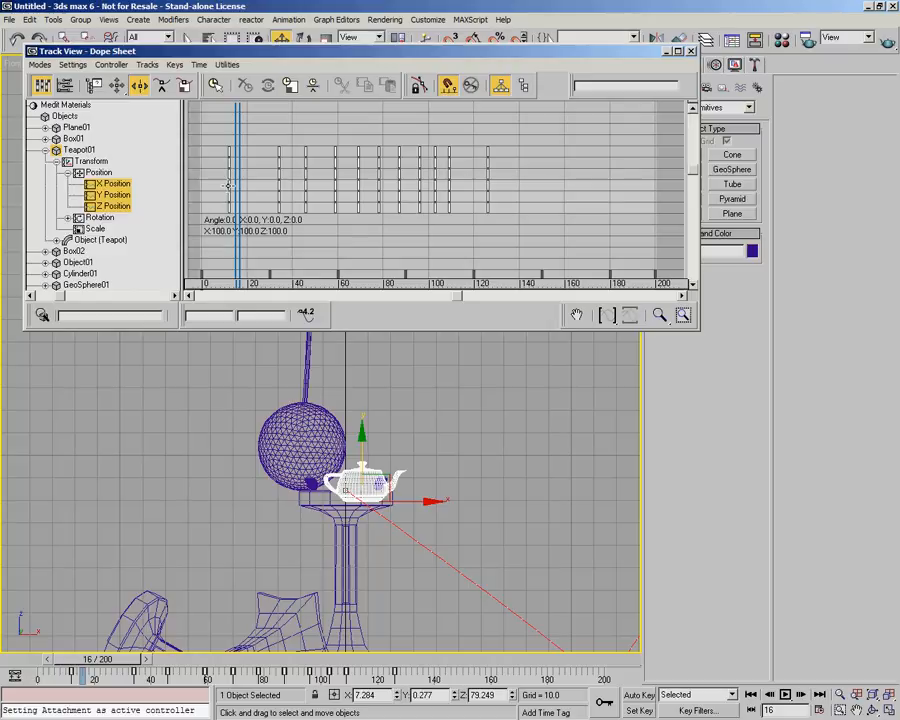
{"action": "left_click_drag", "start_coordinate": [228, 196], "coordinate": [233, 200]}
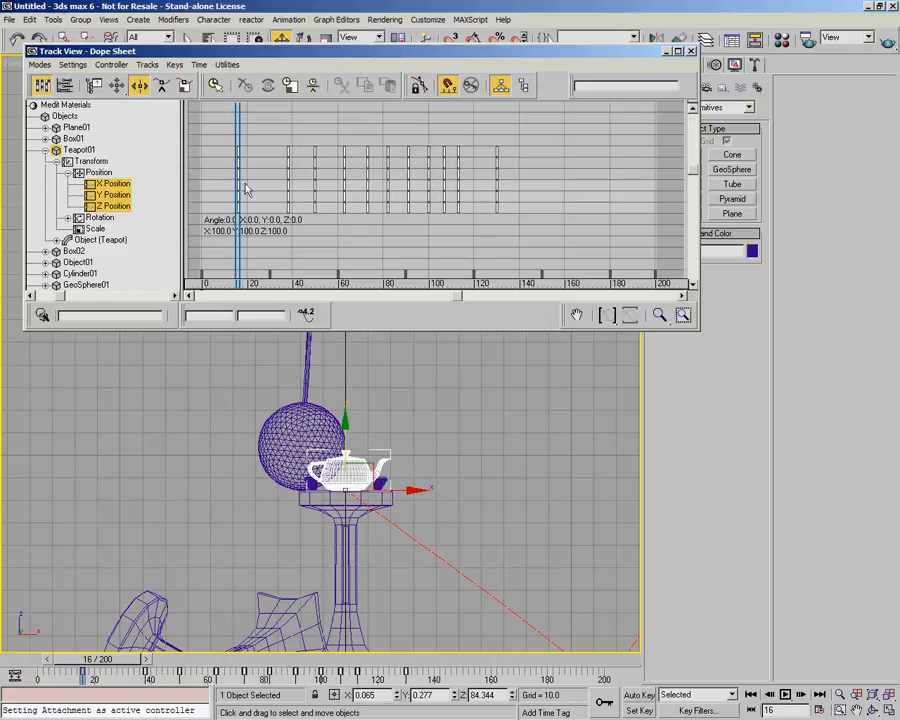
{"action": "left_click_drag", "start_coordinate": [239, 186], "coordinate": [237, 186]}
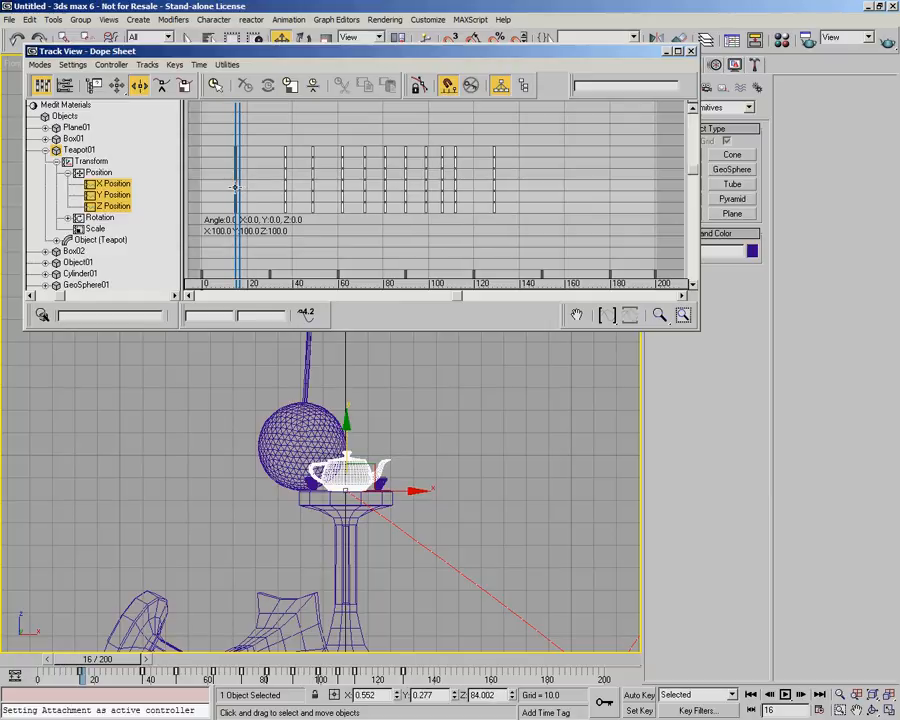
{"action": "left_click_drag", "start_coordinate": [234, 187], "coordinate": [227, 189]}
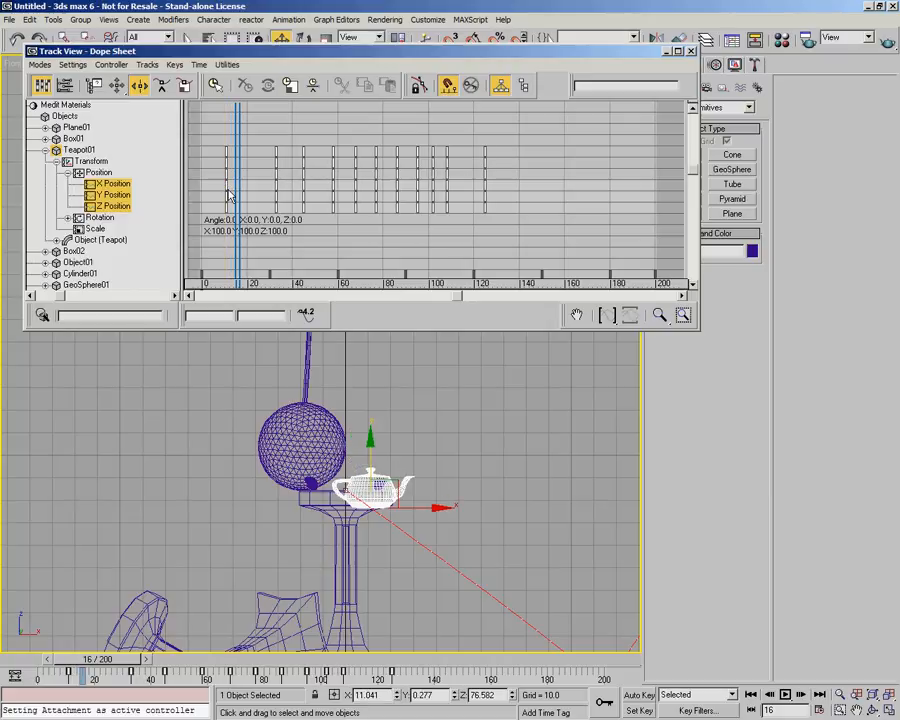
Close the Dope Sheet, turn on Auto Key, and raise the teapot at frame 24 to a height of 76.66
{"action": "left_click", "coordinate": [690, 51]}
{"action": "scroll", "coordinate": [450, 400], "scroll_direction": "down", "scroll_amount": 3}
{"action": "middle_click_drag", "start_coordinate": [361, 352], "coordinate": [301, 382]}
{"action": "mouse_move", "coordinate": [115, 659]}
{"action": "left_mouse_down"}
{"action": "mouse_move", "coordinate": [76, 660]}
{"action": "mouse_move", "coordinate": [124, 661]}
{"action": "mouse_move", "coordinate": [128, 670]}
{"action": "left_mouse_up"}
{"action": "key", "text": "w"}
{"action": "left_click", "coordinate": [638, 694]}
{"action": "left_click_drag", "start_coordinate": [287, 454], "coordinate": [287, 402]}
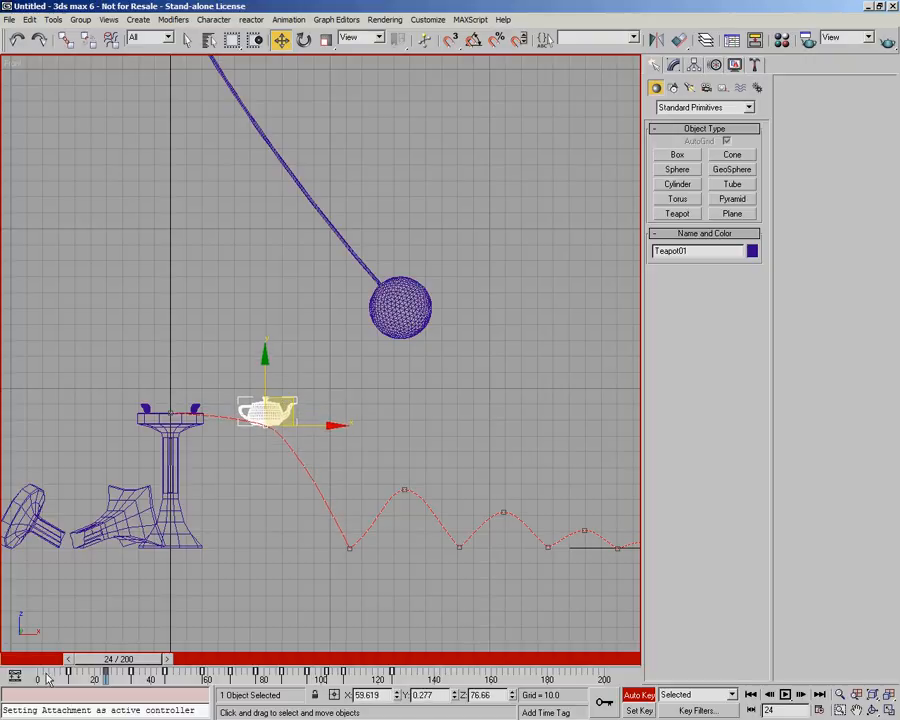
Go to about frame 18 and move the teapot up and forward to key the top of its launch arc
{"action": "left_click_drag", "start_coordinate": [124, 661], "coordinate": [109, 667]}
{"action": "key", "text": "w"}
{"action": "left_click_drag", "start_coordinate": [232, 397], "coordinate": [287, 381]}
At frame 24, move the teapot forward and down to about X 103.7, Z 60.9, and turn off Auto Key
{"action": "left_click_drag", "start_coordinate": [115, 662], "coordinate": [140, 662]}
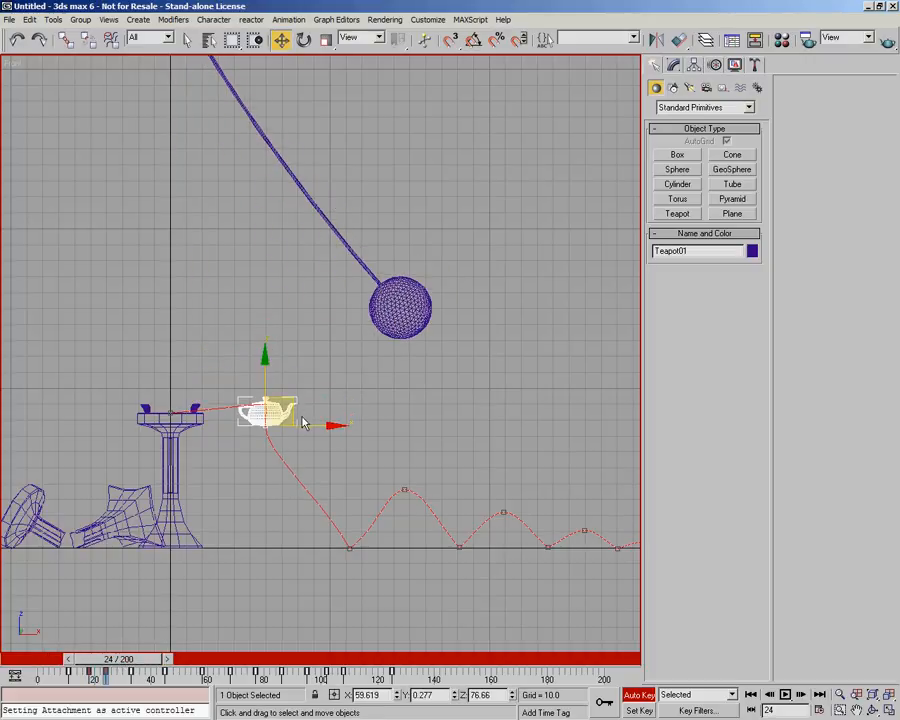
{"action": "left_click_drag", "start_coordinate": [293, 408], "coordinate": [363, 432]}
{"action": "middle_click_drag", "start_coordinate": [416, 538], "coordinate": [321, 526]}
{"action": "left_click", "coordinate": [640, 694]}
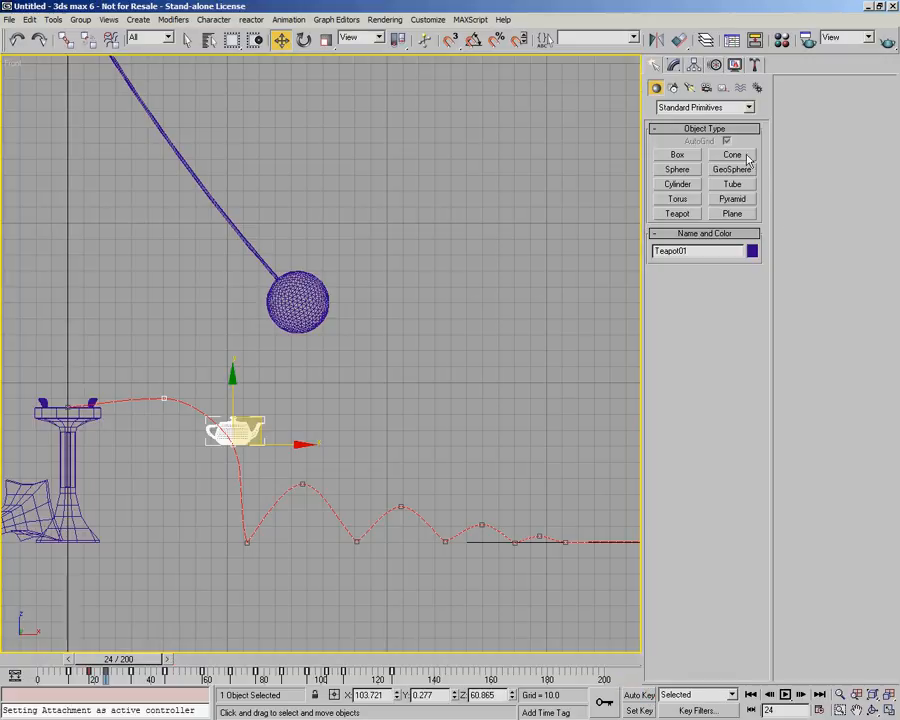
Enable key editing on the teapot's trajectory in the Motion settings, and raise the launch-peak key and adjust the frame 24 key
{"action": "left_click", "coordinate": [714, 65]}
{"action": "left_click", "coordinate": [668, 113]}
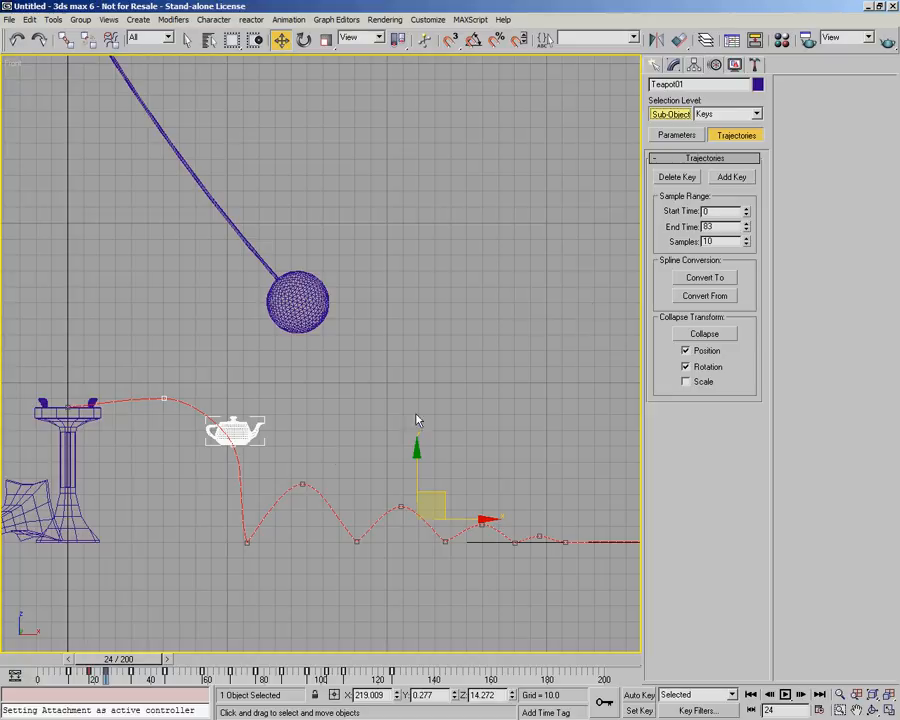
{"action": "left_click_drag", "start_coordinate": [213, 472], "coordinate": [580, 576]}
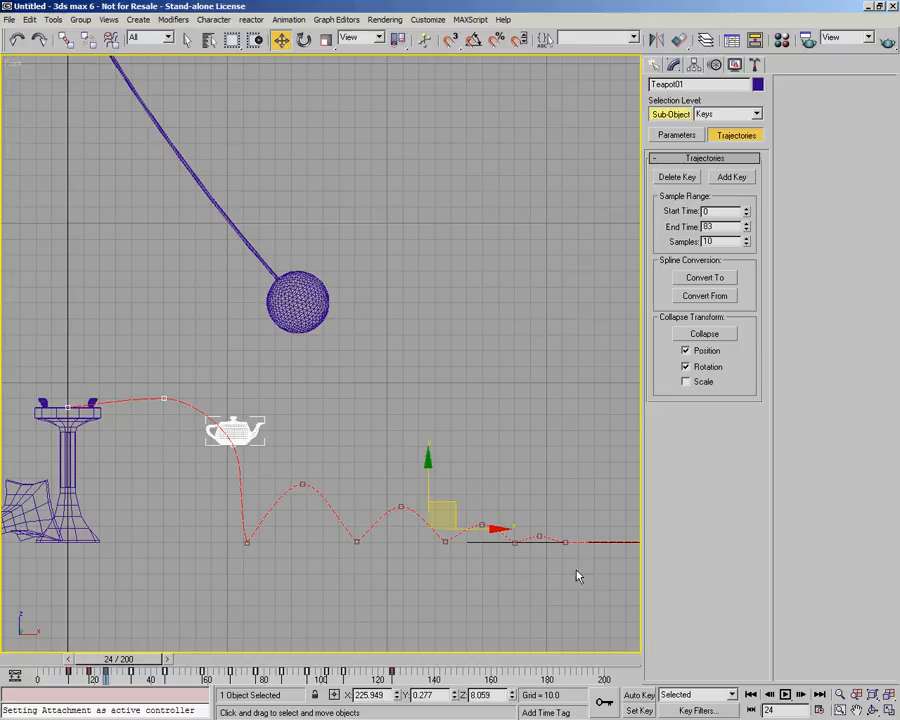
{"action": "scroll", "coordinate": [480, 545], "scroll_direction": "down", "scroll_amount": 2}
{"action": "middle_click_drag", "start_coordinate": [408, 522], "coordinate": [401, 521]}
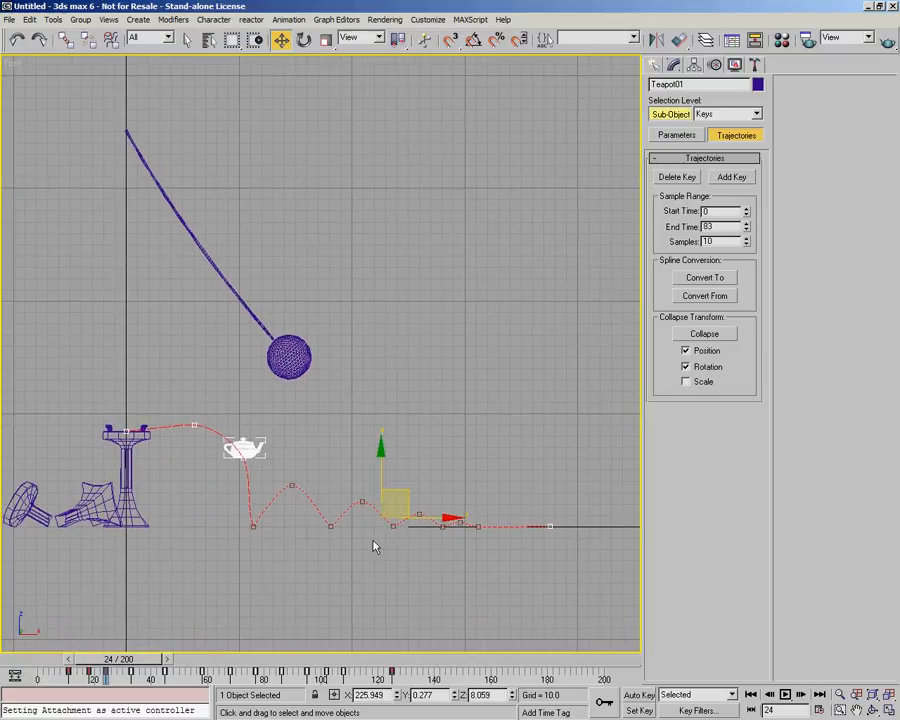
{"action": "left_click", "coordinate": [193, 426]}
{"action": "left_click_drag", "start_coordinate": [201, 398], "coordinate": [201, 391]}
{"action": "left_click", "coordinate": [242, 456]}
{"action": "left_click_drag", "start_coordinate": [260, 443], "coordinate": [263, 431]}
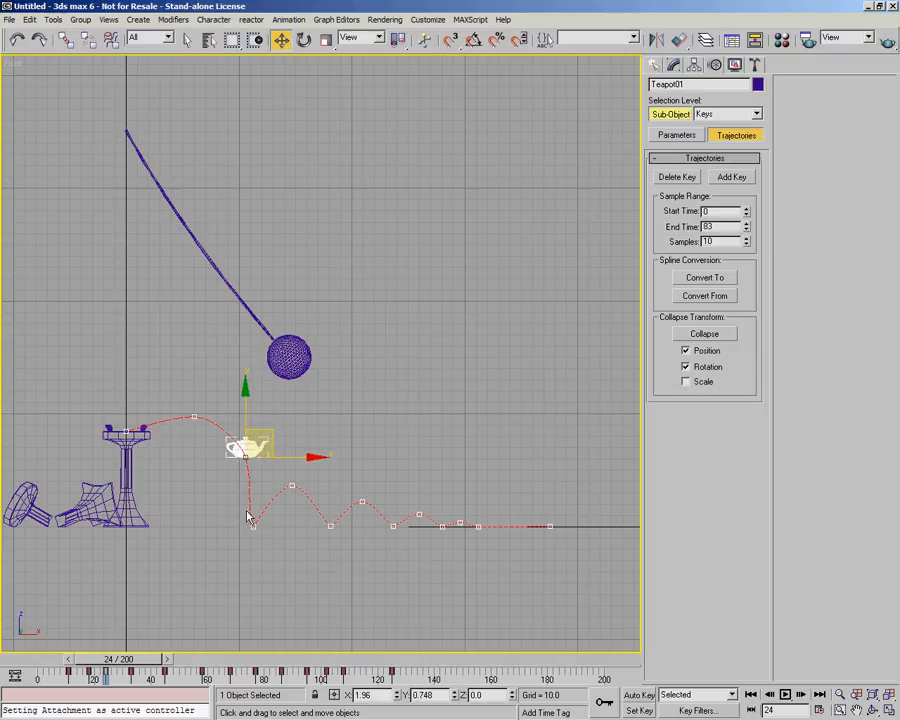
Shift all the floor bounce keys about 52 units forward, and move the frame 24 key about 15 units forward and 11 units up
{"action": "left_click_drag", "start_coordinate": [234, 477], "coordinate": [566, 580]}
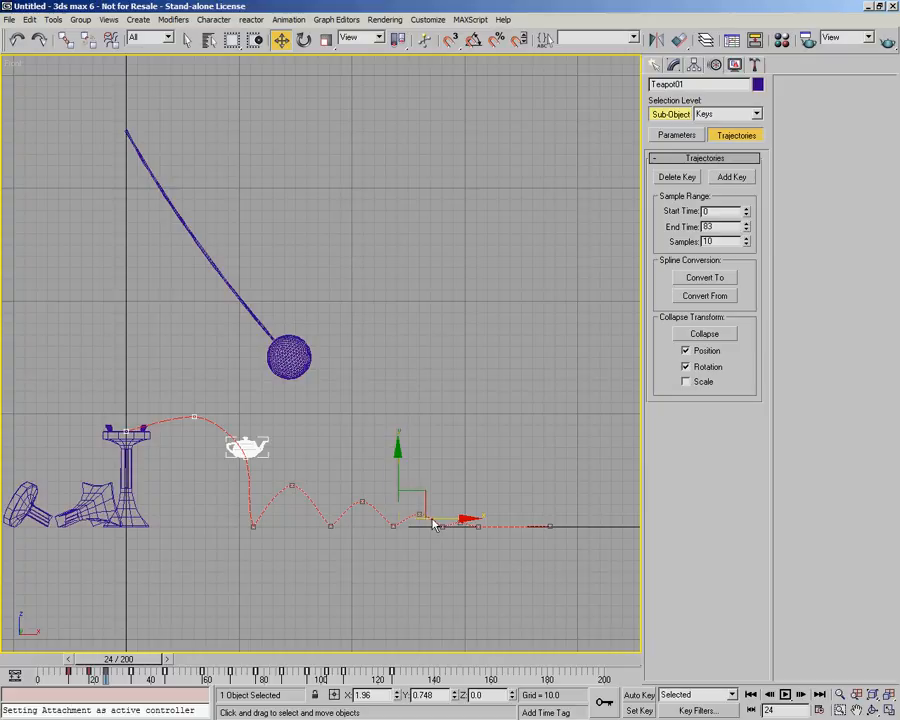
{"action": "left_click_drag", "start_coordinate": [422, 492], "coordinate": [483, 494]}
{"action": "left_click", "coordinate": [331, 429]}
{"action": "left_click_drag", "start_coordinate": [268, 437], "coordinate": [222, 469]}
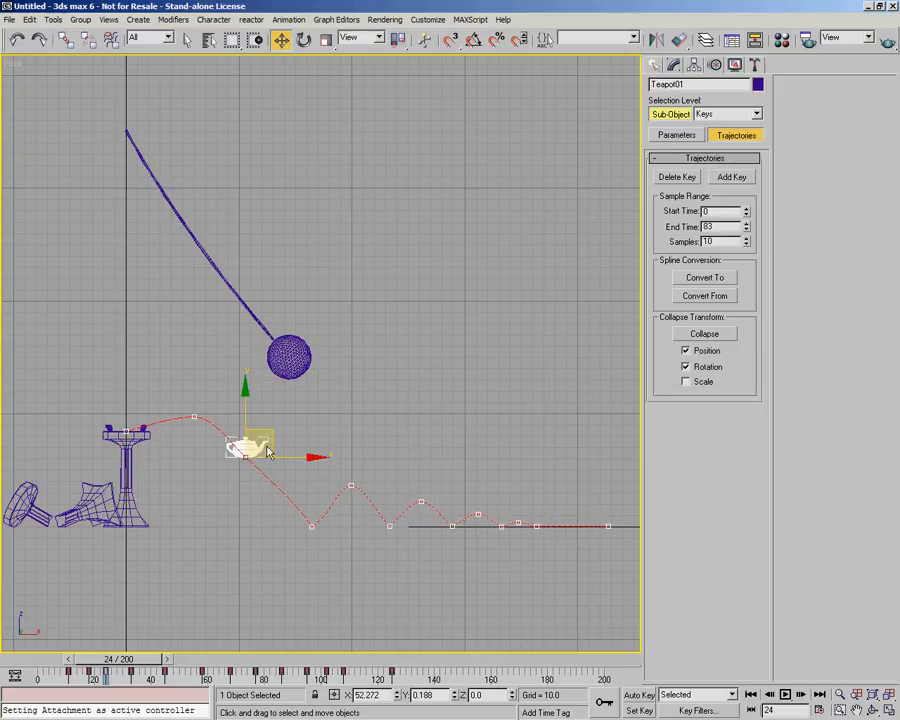
{"action": "left_click_drag", "start_coordinate": [269, 433], "coordinate": [287, 417]}
{"action": "left_click", "coordinate": [370, 492]}
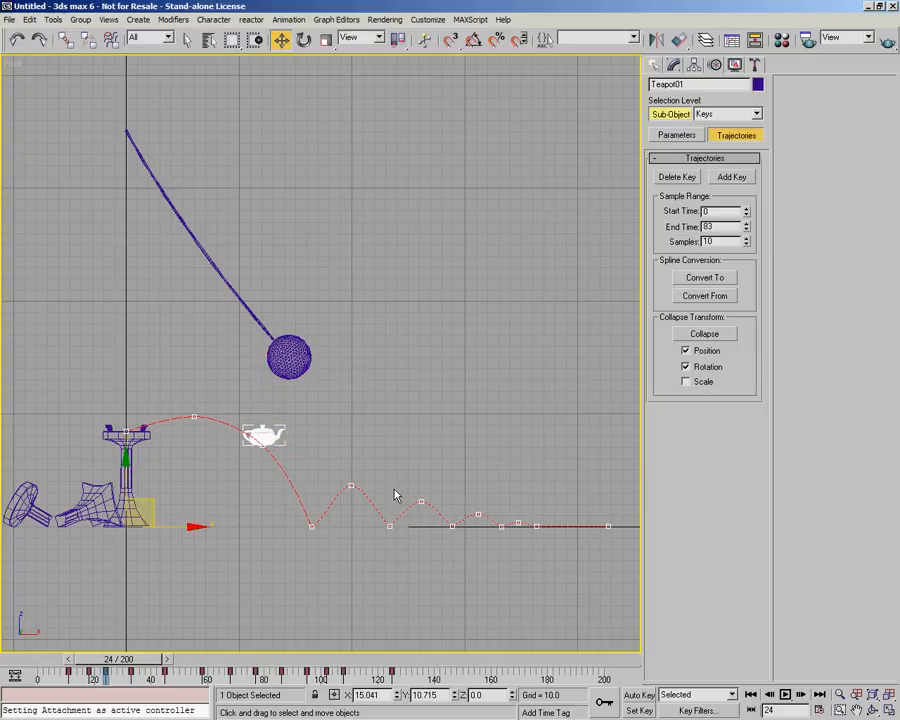
Shift the keys after the first bounce peak forward, and move that peak about 21 units forward and 4 units up
{"action": "middle_click_drag", "start_coordinate": [395, 495], "coordinate": [331, 473]}
{"action": "left_click_drag", "start_coordinate": [547, 393], "coordinate": [258, 543]}
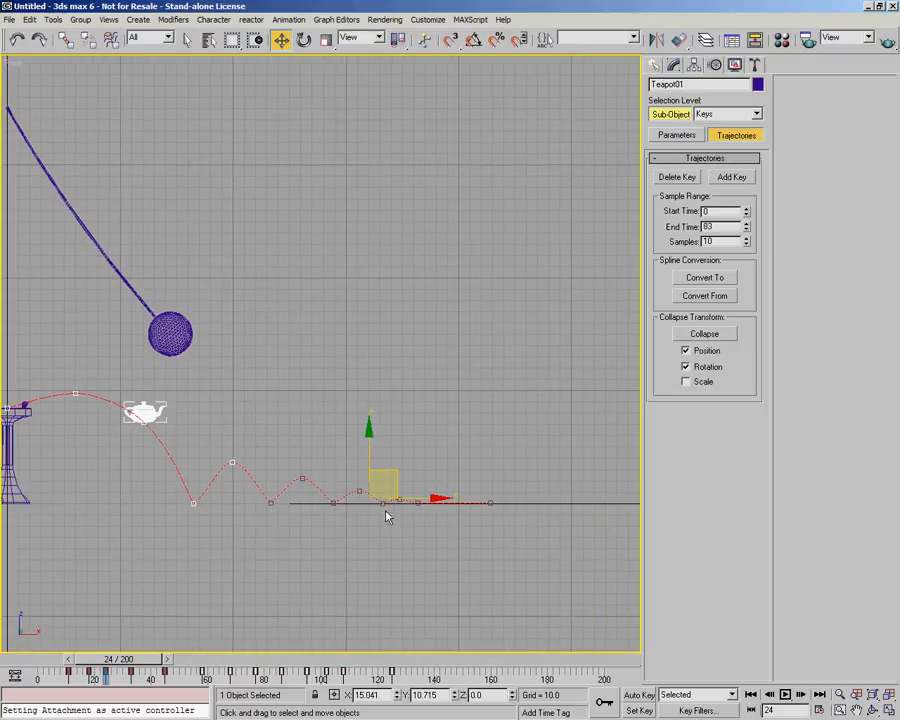
{"action": "left_click_drag", "start_coordinate": [434, 497], "coordinate": [487, 497]}
{"action": "left_click", "coordinate": [217, 440]}
{"action": "left_click", "coordinate": [231, 463]}
{"action": "left_click_drag", "start_coordinate": [255, 436], "coordinate": [277, 428]}
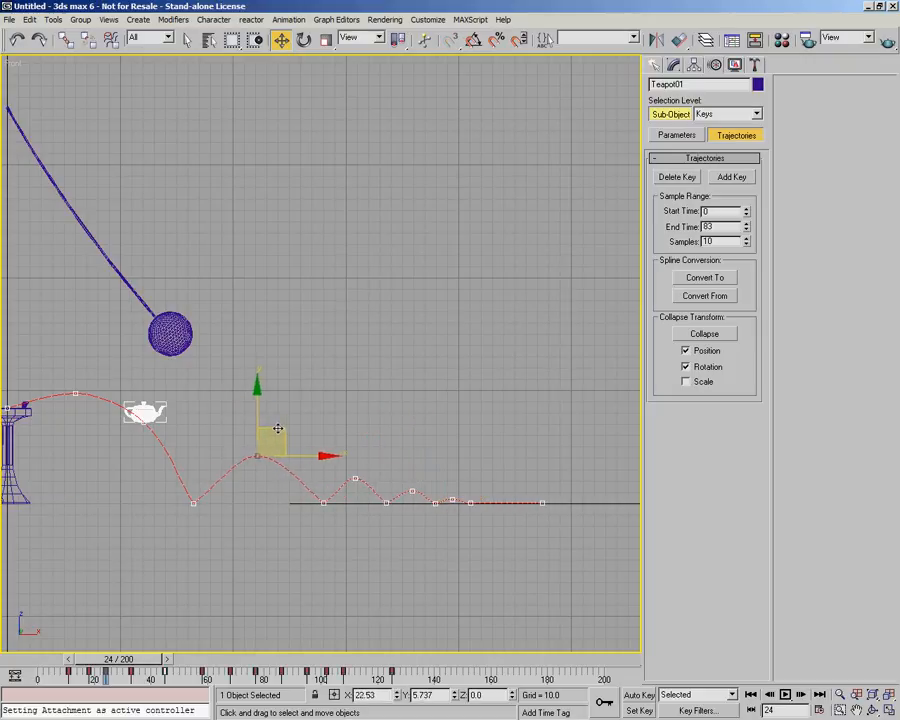
Shift the keys from the second bounce peak onward forward, and move that peak back about 6 units between its landings
{"action": "left_click", "coordinate": [361, 431]}
{"action": "left_click_drag", "start_coordinate": [347, 461], "coordinate": [560, 543]}
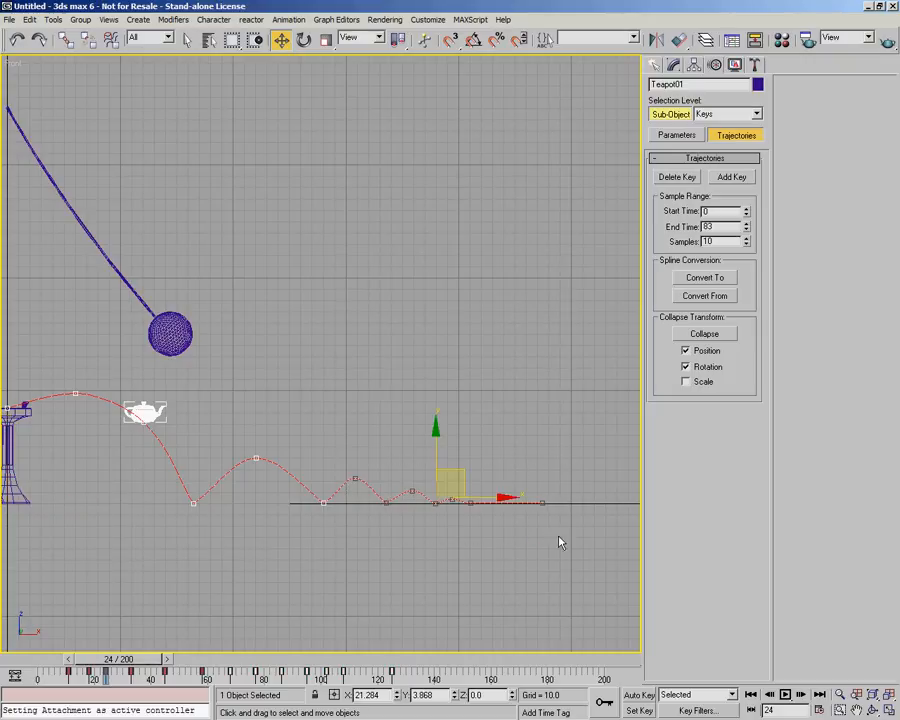
{"action": "left_click_drag", "start_coordinate": [486, 496], "coordinate": [506, 495]}
{"action": "left_click", "coordinate": [397, 455]}
{"action": "left_click", "coordinate": [377, 477]}
{"action": "left_click_drag", "start_coordinate": [420, 478], "coordinate": [411, 478]}
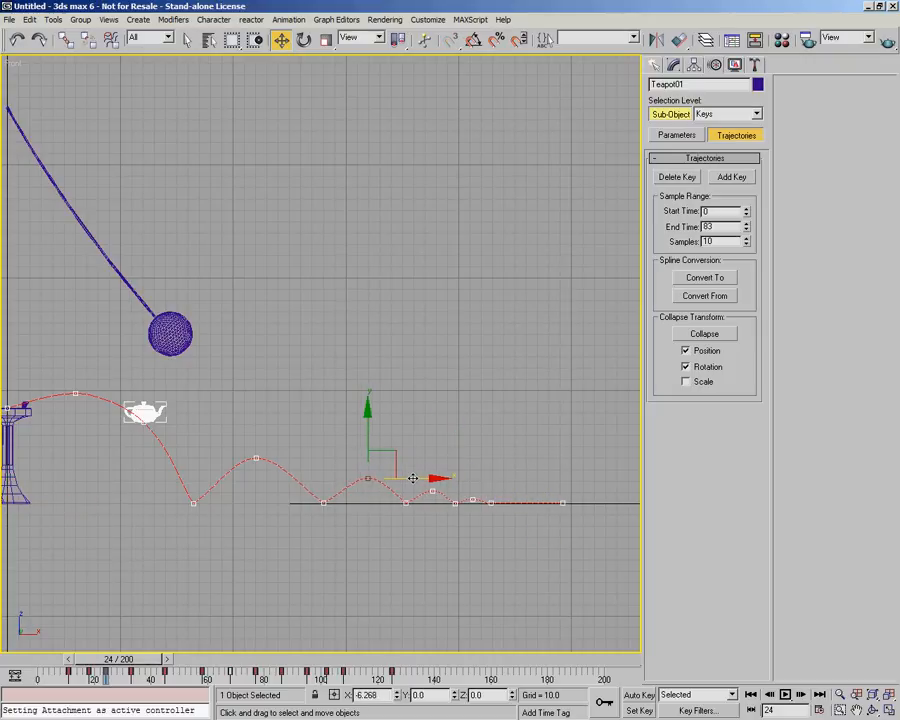
Lower the launch-peak key about 6 units and the frame 24 key about 4 units, and exit trajectory key editing
{"action": "left_click", "coordinate": [460, 427]}
{"action": "middle_click_drag", "start_coordinate": [92, 457], "coordinate": [210, 455]}
{"action": "left_click_drag", "start_coordinate": [164, 376], "coordinate": [205, 412]}
{"action": "left_click_drag", "start_coordinate": [215, 363], "coordinate": [215, 370]}
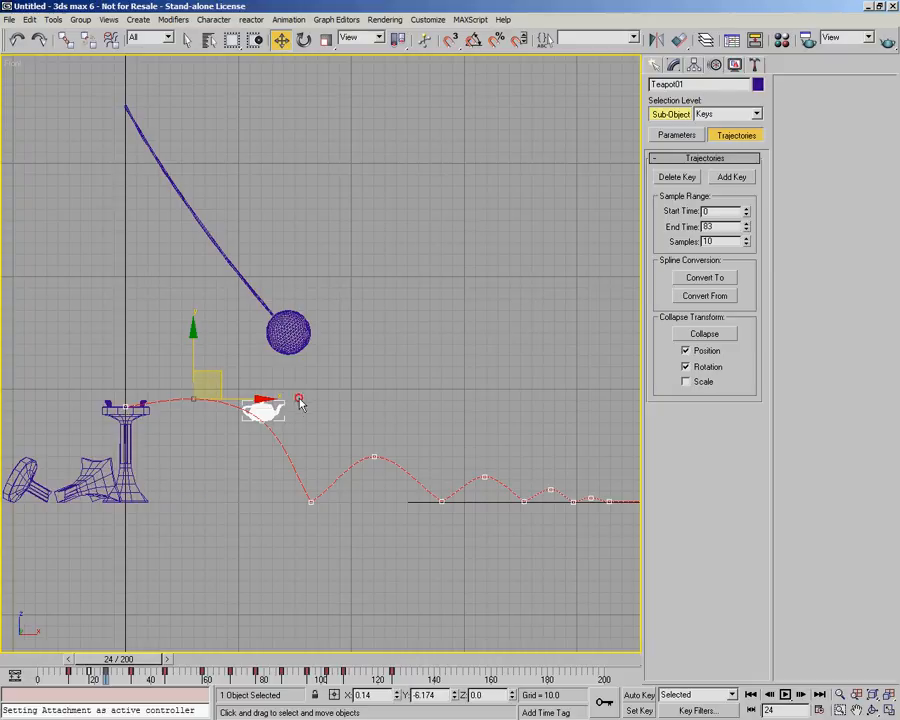
{"action": "left_click", "coordinate": [248, 449]}
{"action": "left_click_drag", "start_coordinate": [290, 401], "coordinate": [289, 405]}
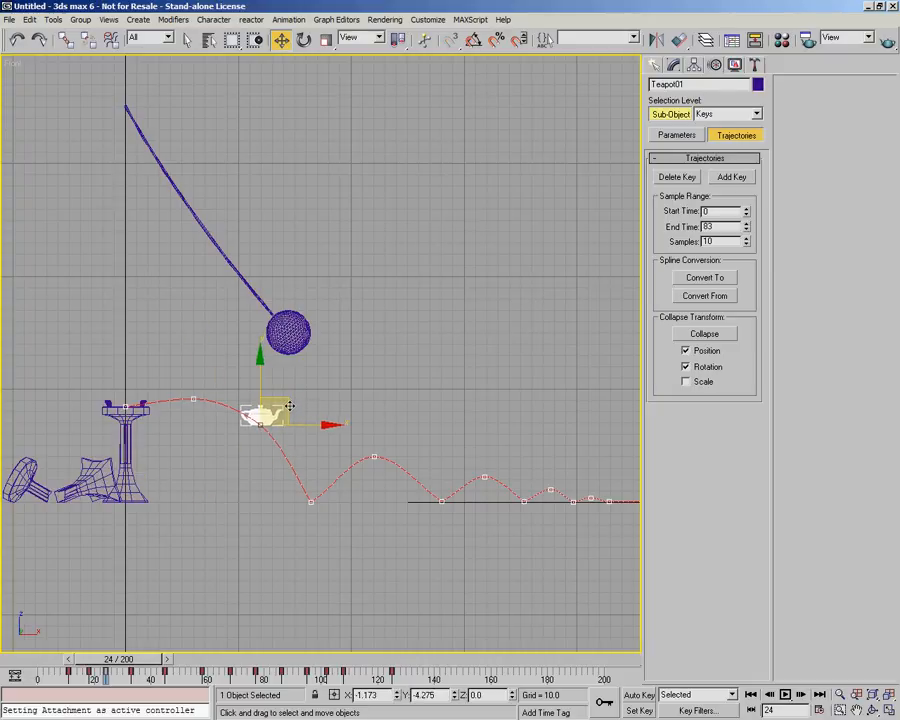
{"action": "left_click", "coordinate": [661, 114]}
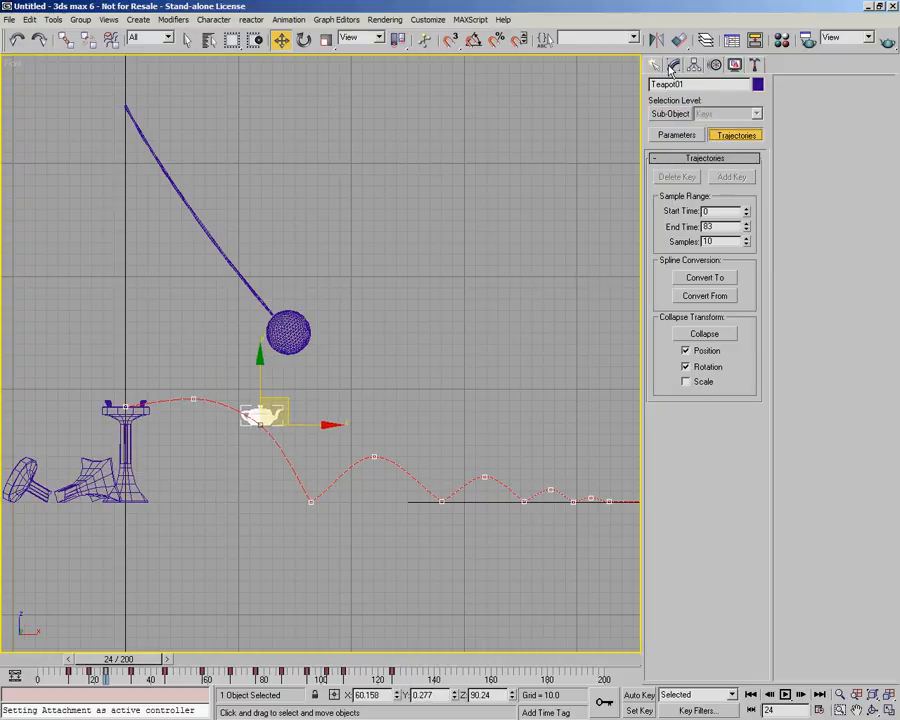
Check the teapot's contact with the ball at frame 16, open its Curve Editor, and switch it to the Dope Sheet
{"action": "left_click", "coordinate": [672, 66]}
{"action": "left_click_drag", "start_coordinate": [143, 657], "coordinate": [120, 688]}
{"action": "middle_click_drag", "start_coordinate": [182, 502], "coordinate": [251, 496]}
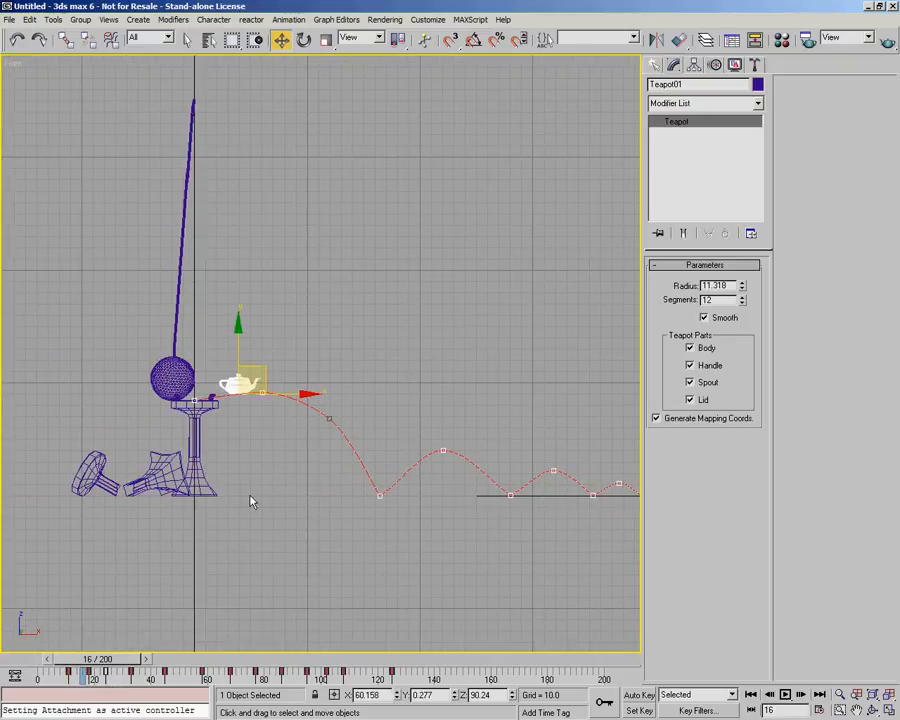
{"action": "right_click", "coordinate": [224, 385]}
{"action": "left_click", "coordinate": [295, 451]}
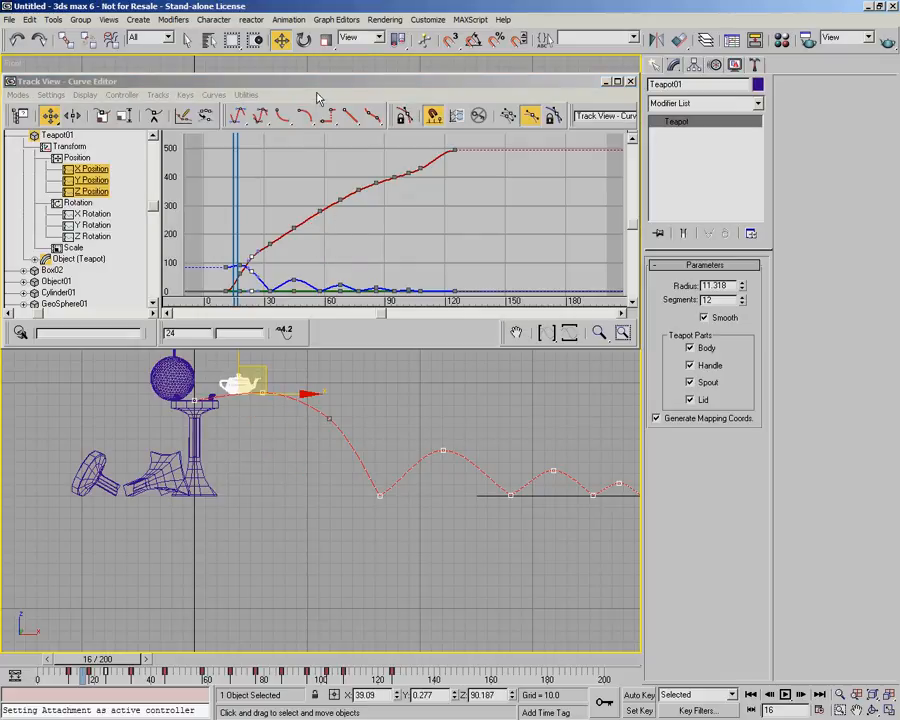
{"action": "left_click_drag", "start_coordinate": [318, 82], "coordinate": [341, 73]}
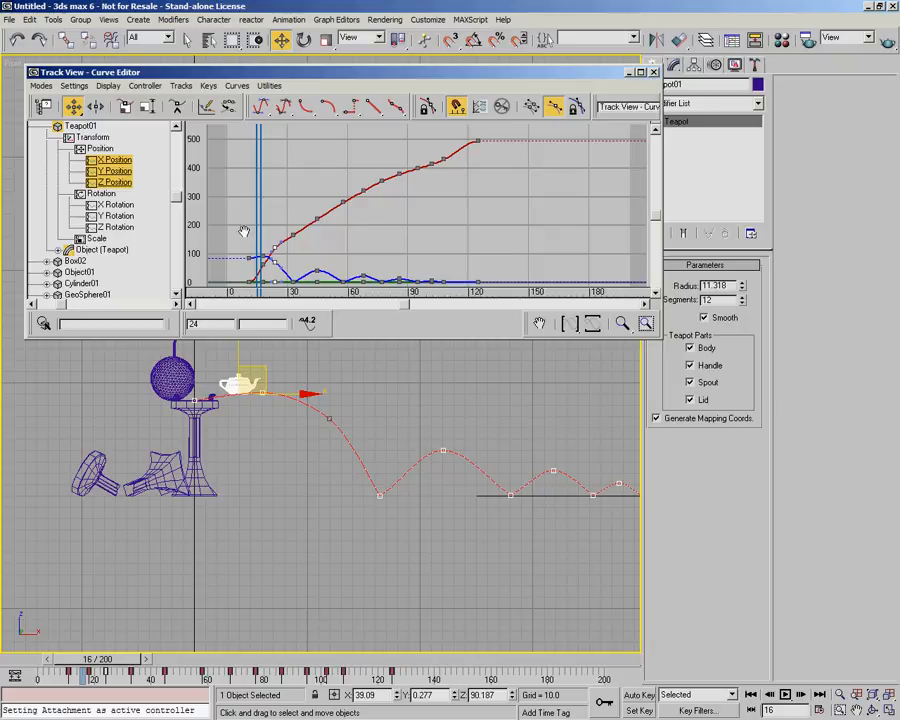
{"action": "left_click", "coordinate": [41, 85]}
{"action": "left_click", "coordinate": [55, 113]}
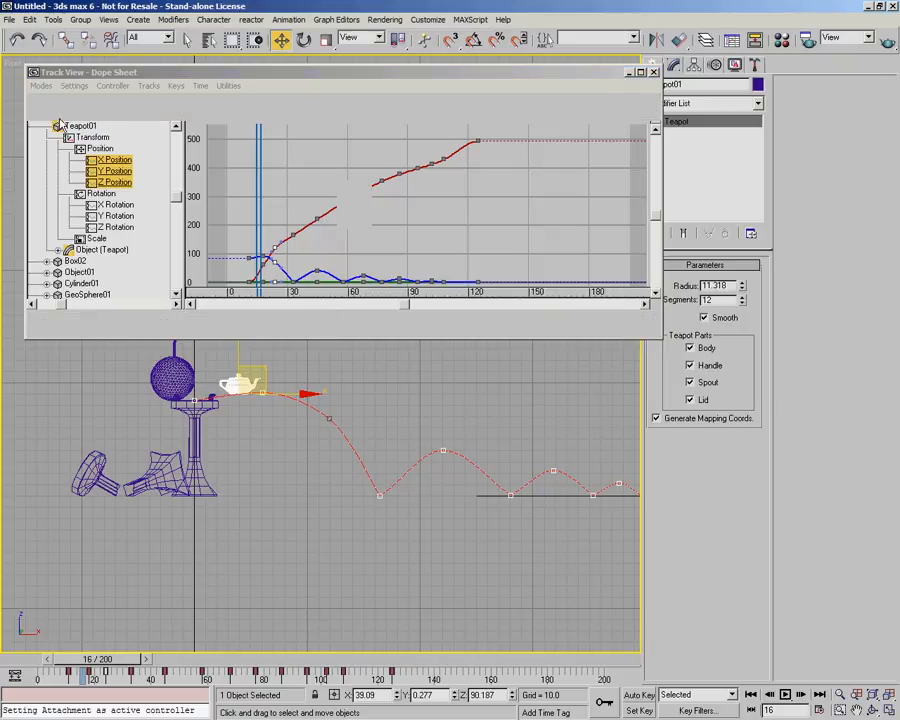
Expand the teapot's Transform and Position tracks in the Dope Sheet to show the X, Y and Z Position keys
{"action": "middle_click_drag", "start_coordinate": [342, 199], "coordinate": [344, 260]}
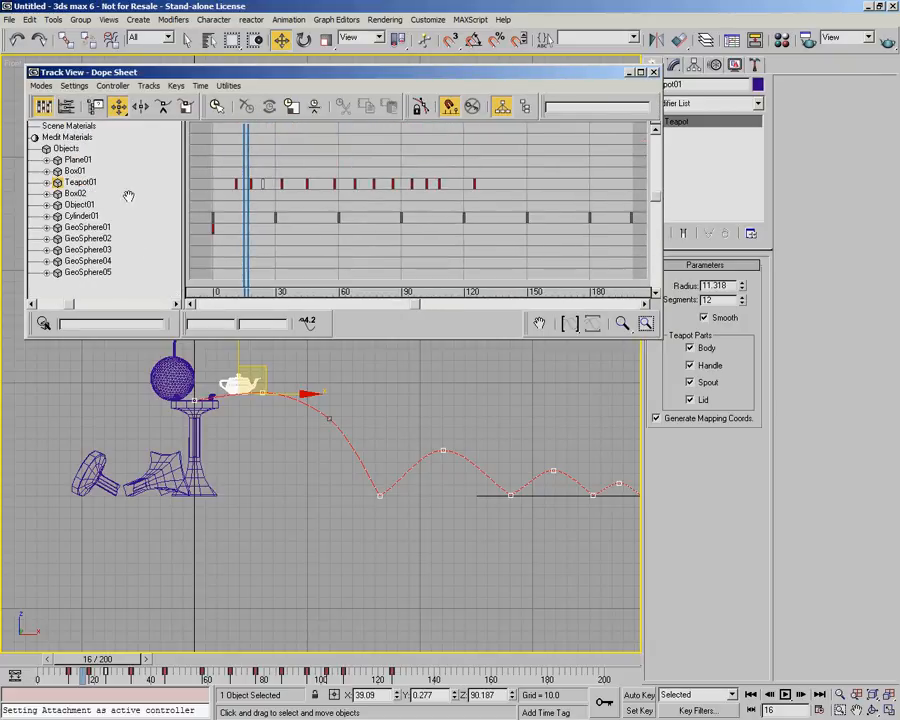
{"action": "left_click", "coordinate": [46, 183]}
{"action": "left_click", "coordinate": [57, 194]}
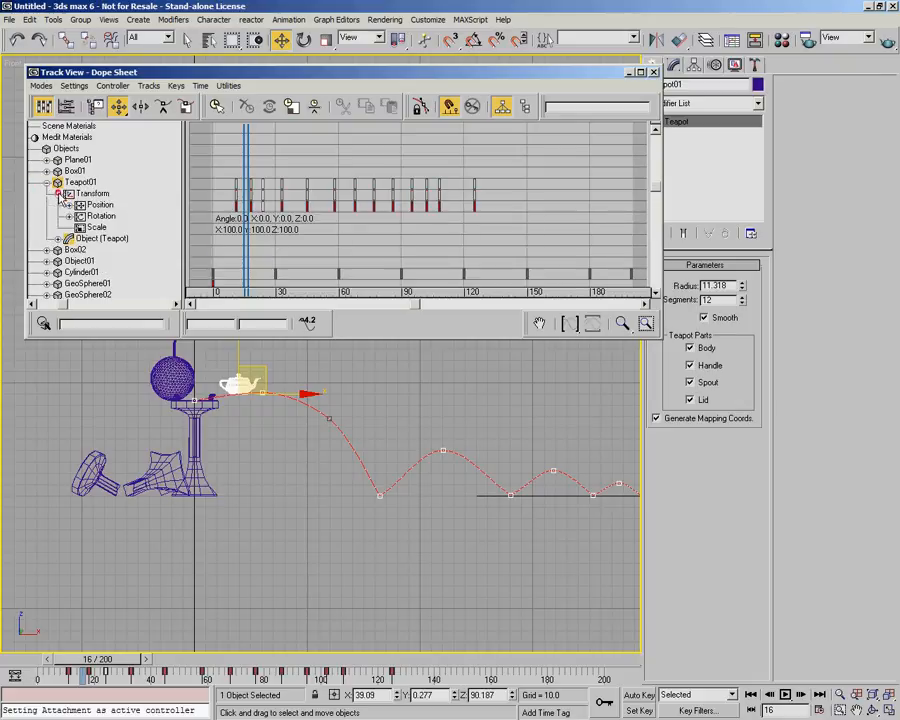
{"action": "left_click", "coordinate": [69, 204]}
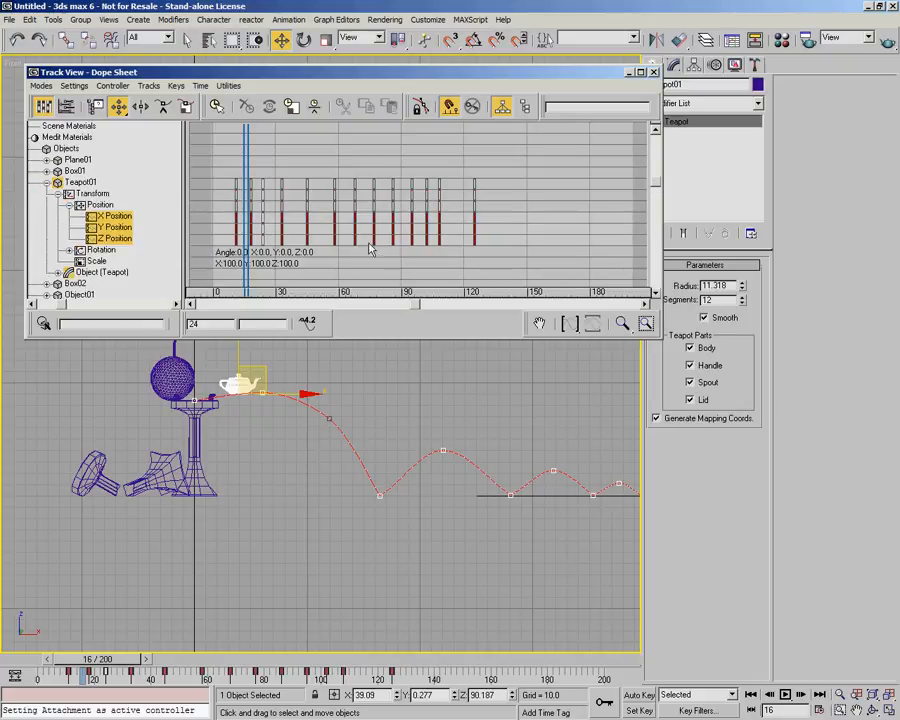
Move the teapot's first position key to frame 15, scrub to check the impact, and close the Dope Sheet
{"action": "left_click", "coordinate": [230, 219]}
{"action": "mouse_move", "coordinate": [229, 214]}
{"action": "left_mouse_down"}
{"action": "mouse_move", "coordinate": [241, 250]}
{"action": "mouse_move", "coordinate": [244, 218]}
{"action": "left_mouse_up"}
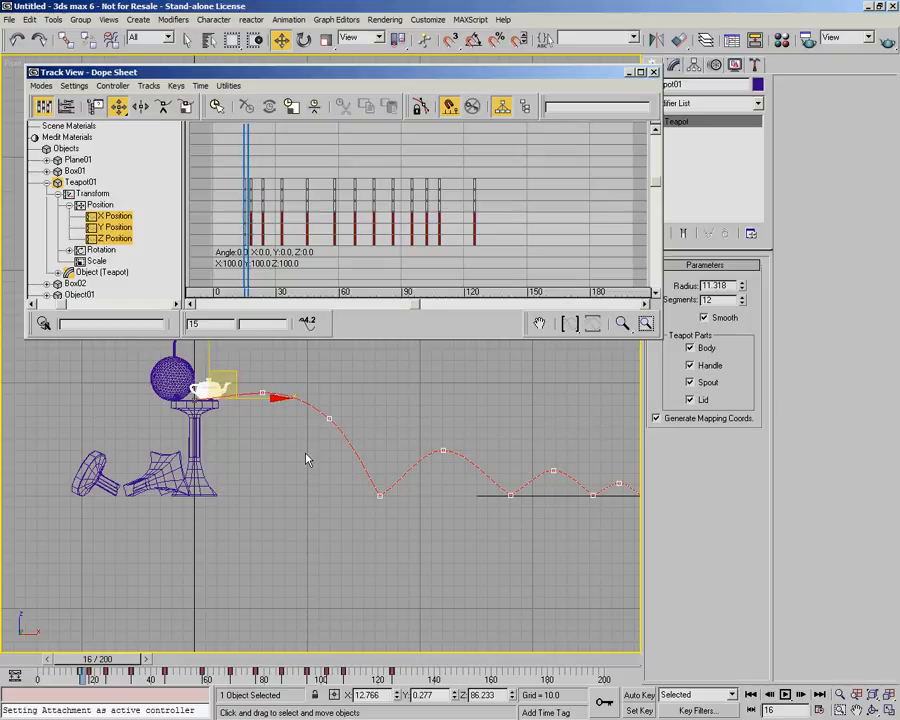
{"action": "left_click_drag", "start_coordinate": [100, 656], "coordinate": [14, 675]}
{"action": "left_click", "coordinate": [653, 72]}
Turn on Auto Key with the Rotate tool and rotate the teapot about 1.6 degrees around Y at frame 16
{"action": "left_click_drag", "start_coordinate": [47, 710], "coordinate": [106, 703]}
{"action": "middle_click_drag", "start_coordinate": [305, 573], "coordinate": [213, 573]}
{"action": "left_click", "coordinate": [303, 40]}
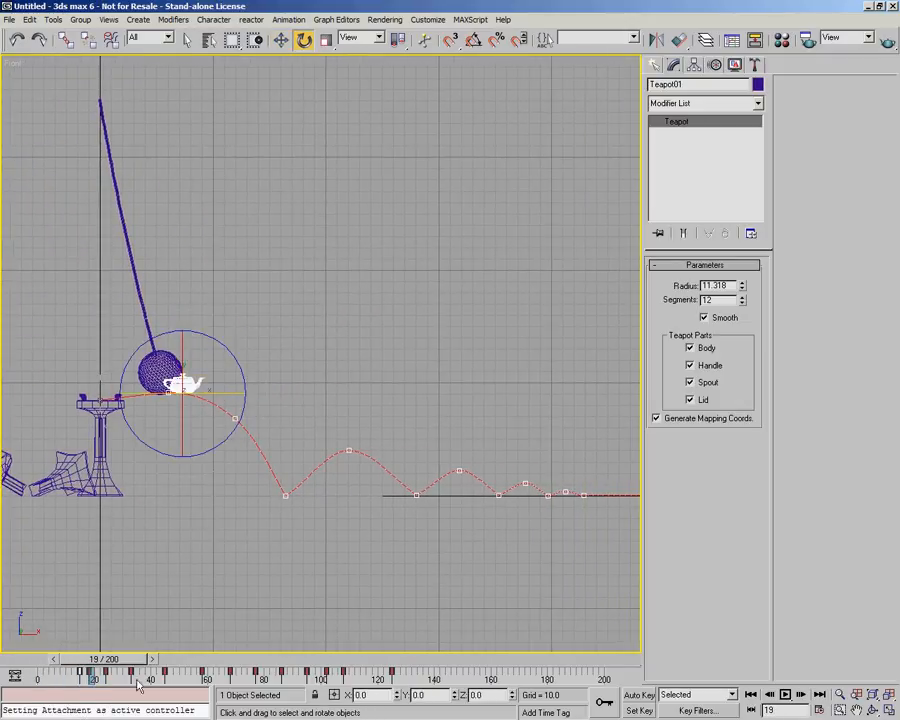
{"action": "left_click", "coordinate": [639, 694]}
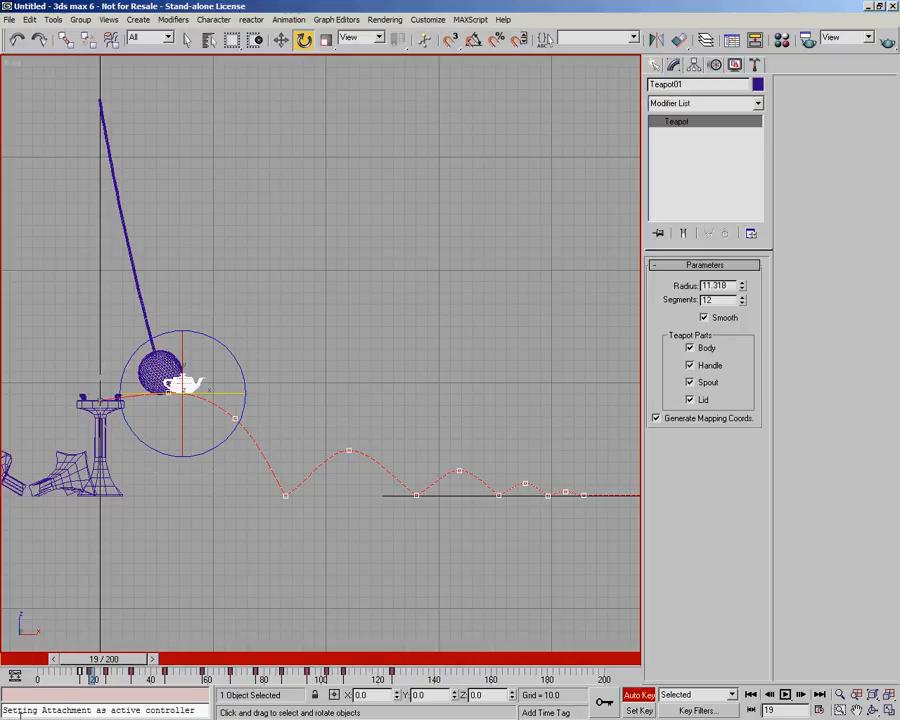
{"action": "mouse_move", "coordinate": [115, 659]}
{"action": "left_mouse_down"}
{"action": "mouse_move", "coordinate": [62, 660]}
{"action": "mouse_move", "coordinate": [92, 660]}
{"action": "mouse_move", "coordinate": [111, 676]}
{"action": "left_mouse_up"}
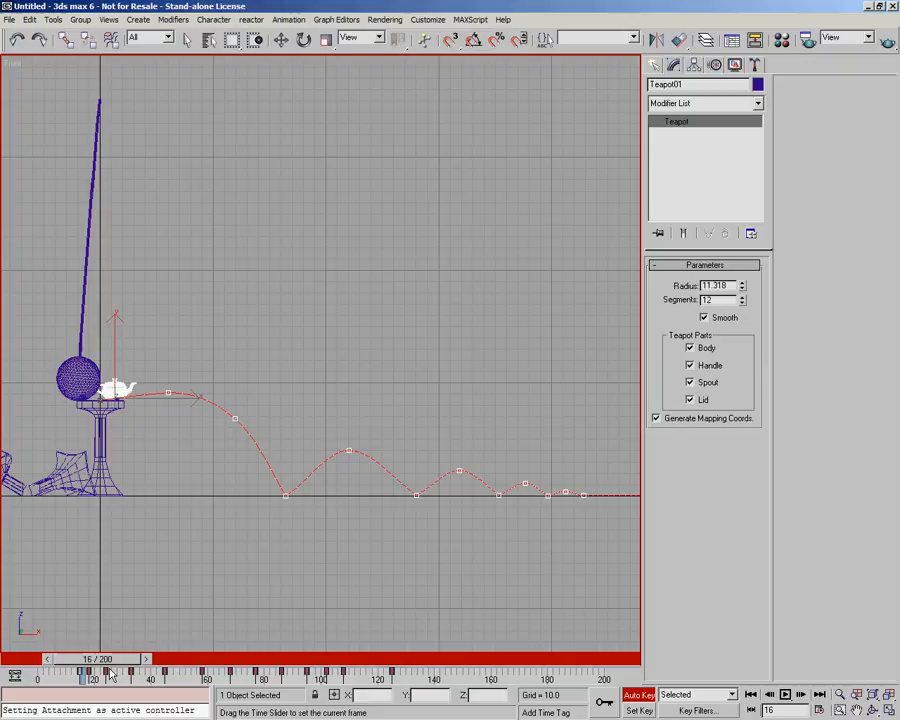
{"action": "left_click_drag", "start_coordinate": [155, 346], "coordinate": [158, 352]}
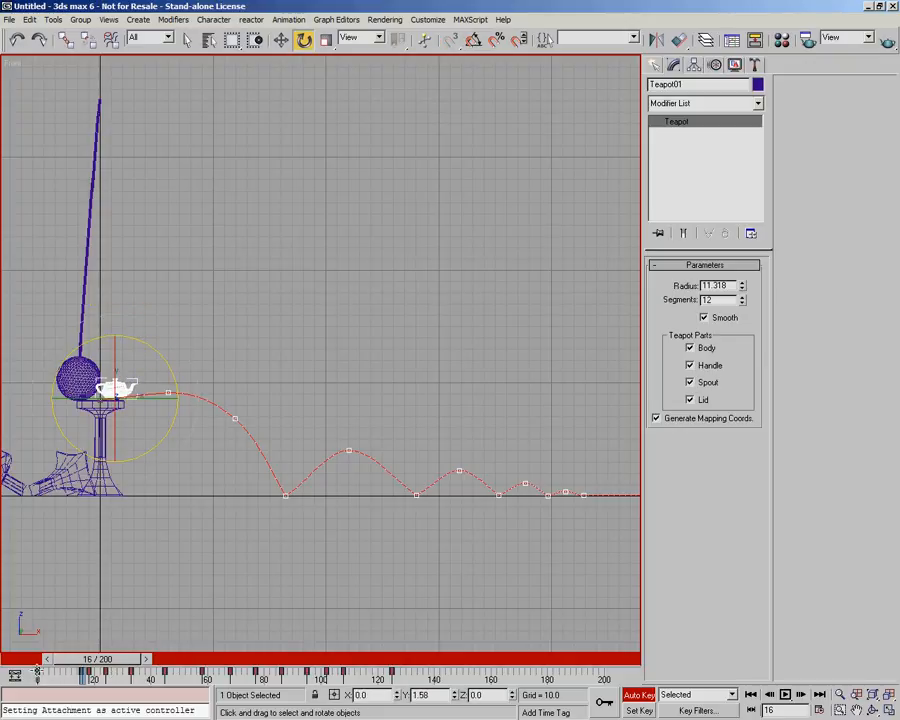
At frame 33, where the teapot first lands, rotate it upside down to about 178 degrees around Y
{"action": "left_click_drag", "start_coordinate": [100, 660], "coordinate": [146, 693]}
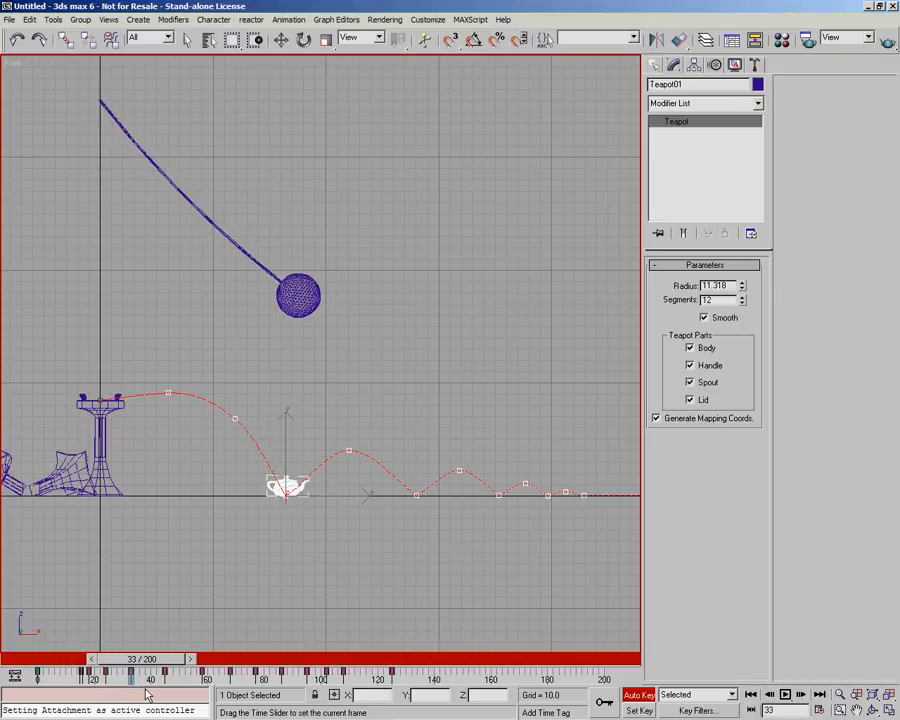
{"action": "key", "text": "e"}
{"action": "left_click_drag", "start_coordinate": [307, 432], "coordinate": [378, 622]}
{"action": "mouse_move", "coordinate": [327, 454]}
{"action": "left_mouse_down"}
{"action": "mouse_move", "coordinate": [338, 462]}
{"action": "mouse_move", "coordinate": [320, 448]}
{"action": "mouse_move", "coordinate": [327, 454]}
{"action": "left_mouse_up"}
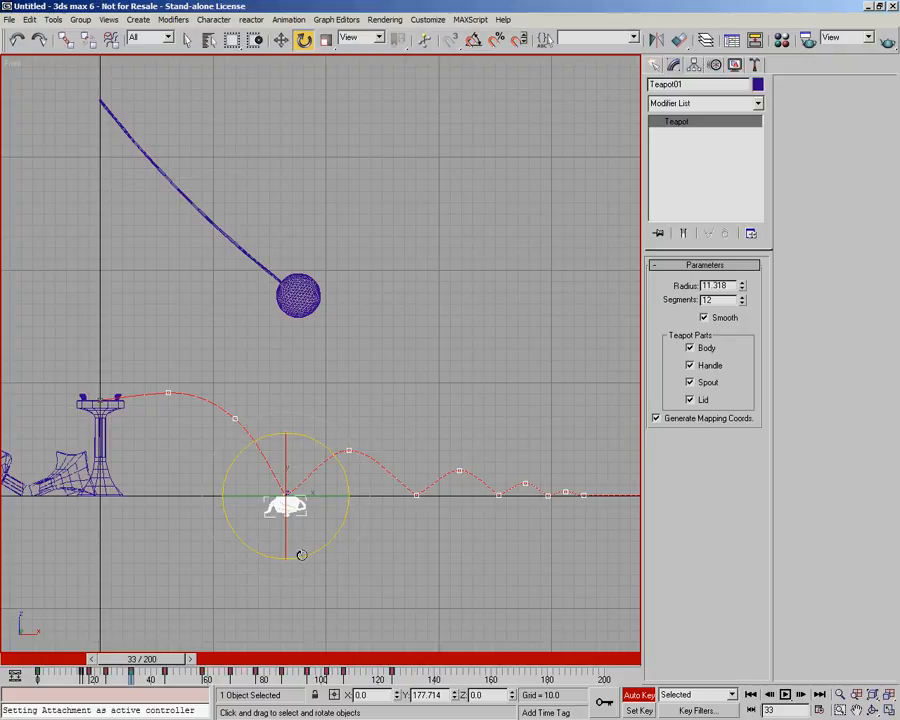
At frame 58, the second landing, rotate the teapot through to nearly upright, about 11 degrees around Y
{"action": "left_click_drag", "start_coordinate": [136, 664], "coordinate": [209, 651]}
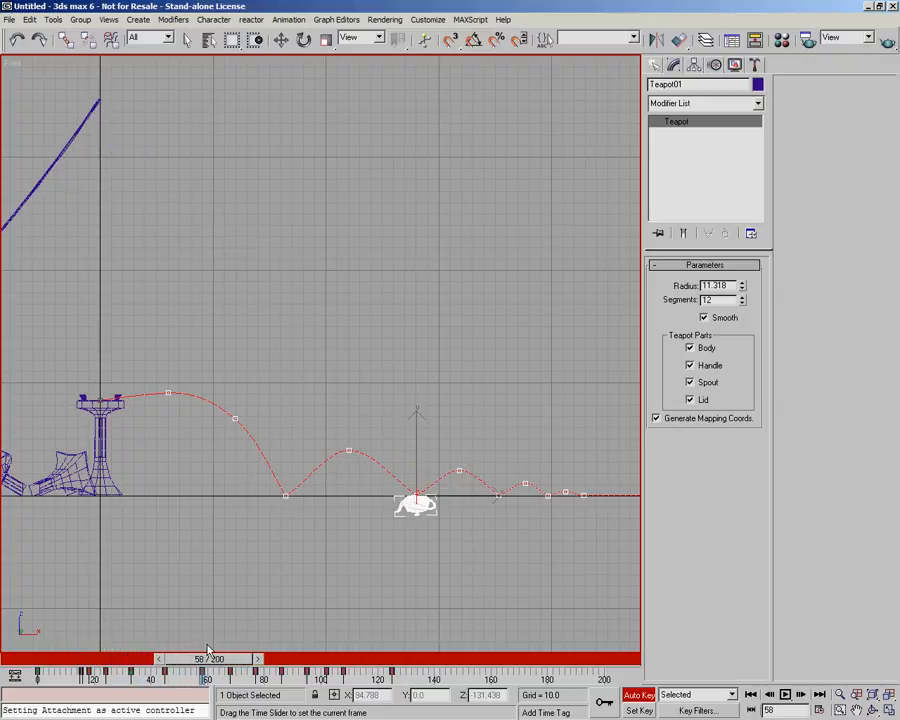
{"action": "key", "text": "e"}
{"action": "left_click_drag", "start_coordinate": [437, 435], "coordinate": [519, 532]}
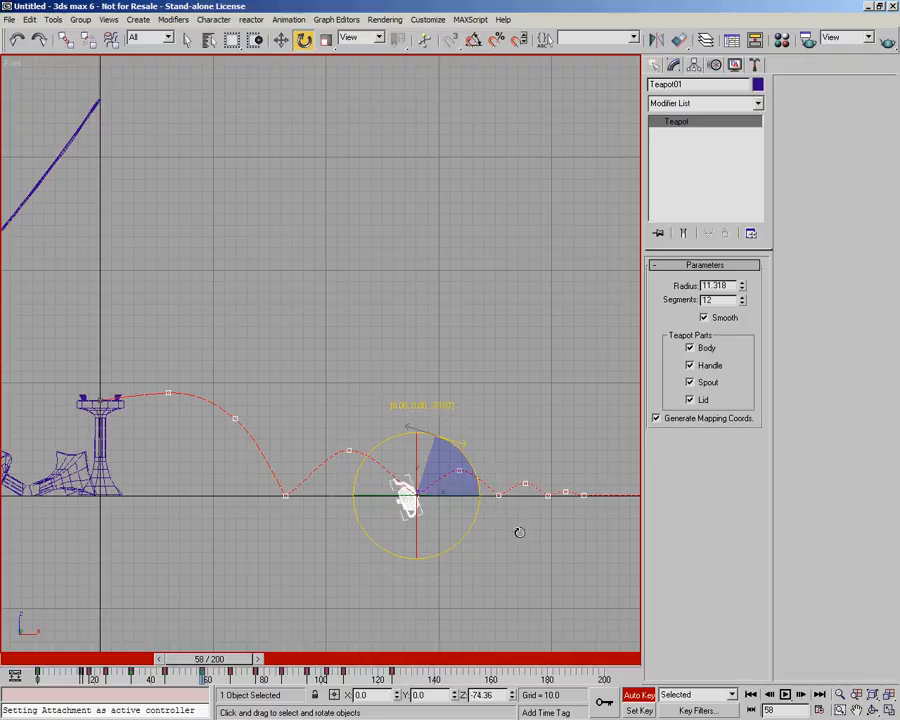
{"action": "left_click_drag", "start_coordinate": [392, 553], "coordinate": [385, 345]}
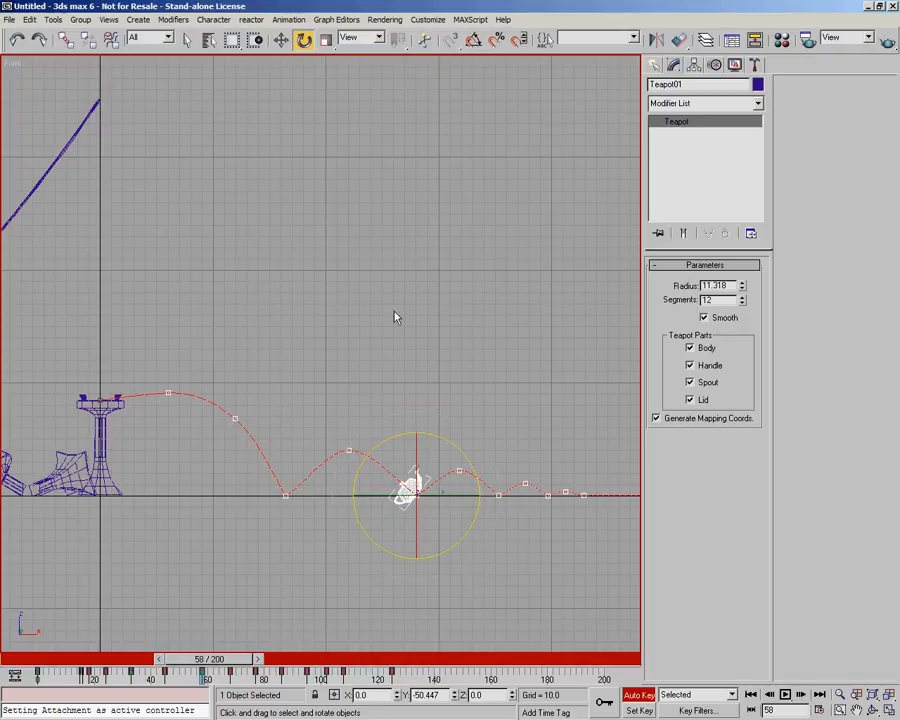
{"action": "left_click_drag", "start_coordinate": [437, 440], "coordinate": [506, 519]}
At frame 77, the third landing, rotate the teapot clockwise to about 141 degrees around Y
{"action": "left_click_drag", "start_coordinate": [231, 659], "coordinate": [270, 686]}
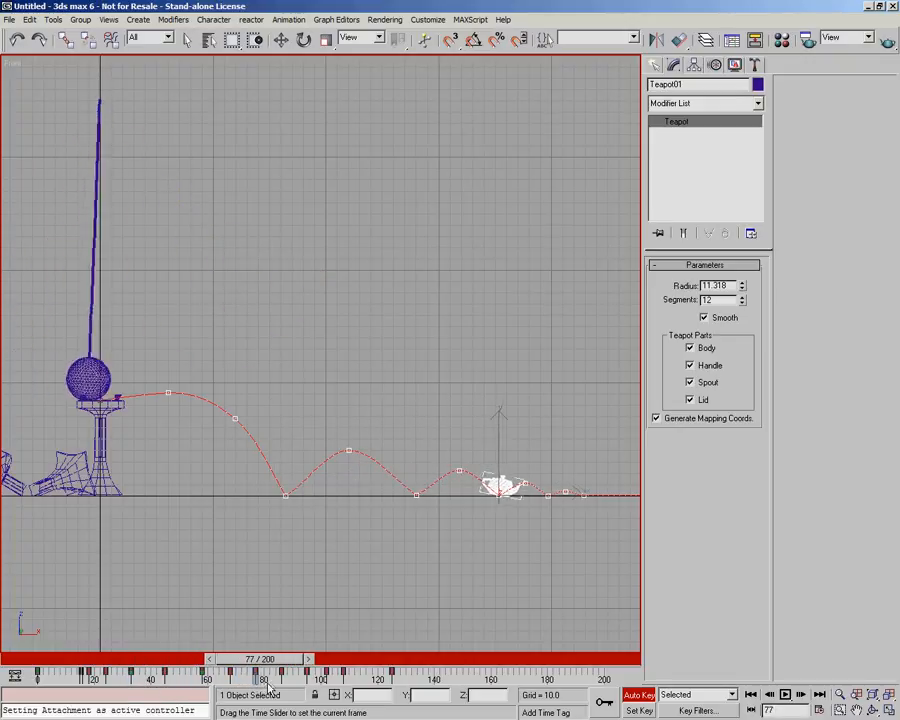
{"action": "key", "text": "e"}
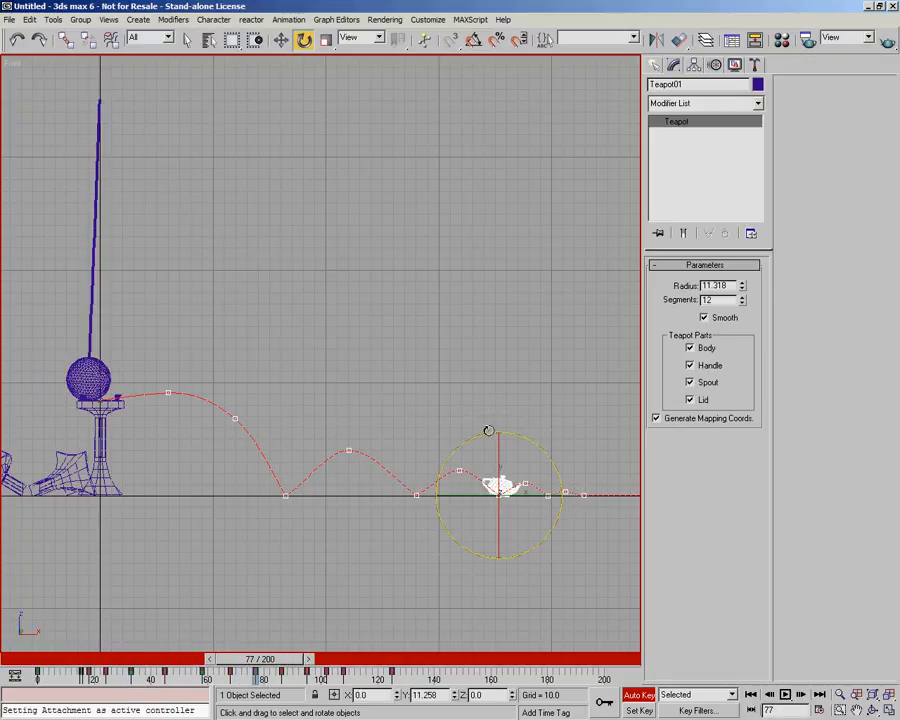
{"action": "left_click_drag", "start_coordinate": [478, 437], "coordinate": [645, 456]}
{"action": "left_click_drag", "start_coordinate": [719, 562], "coordinate": [719, 562]}
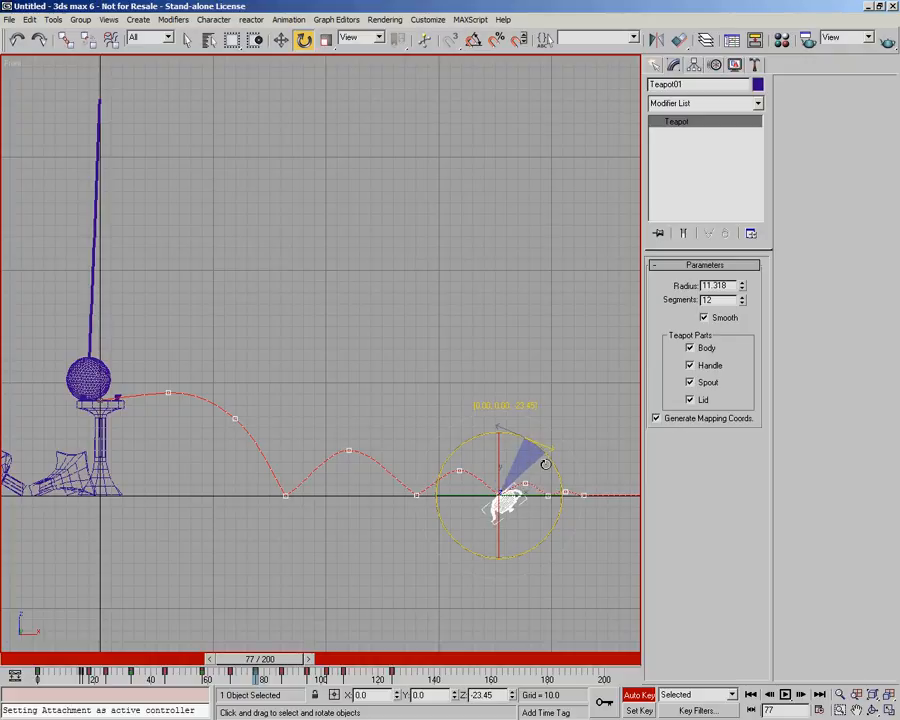
At frame 95, the fourth landing, rotate the teapot clockwise to nearly upright, about 6 degrees around Y
{"action": "left_click_drag", "start_coordinate": [260, 672], "coordinate": [312, 672]}
{"action": "key", "text": "e"}
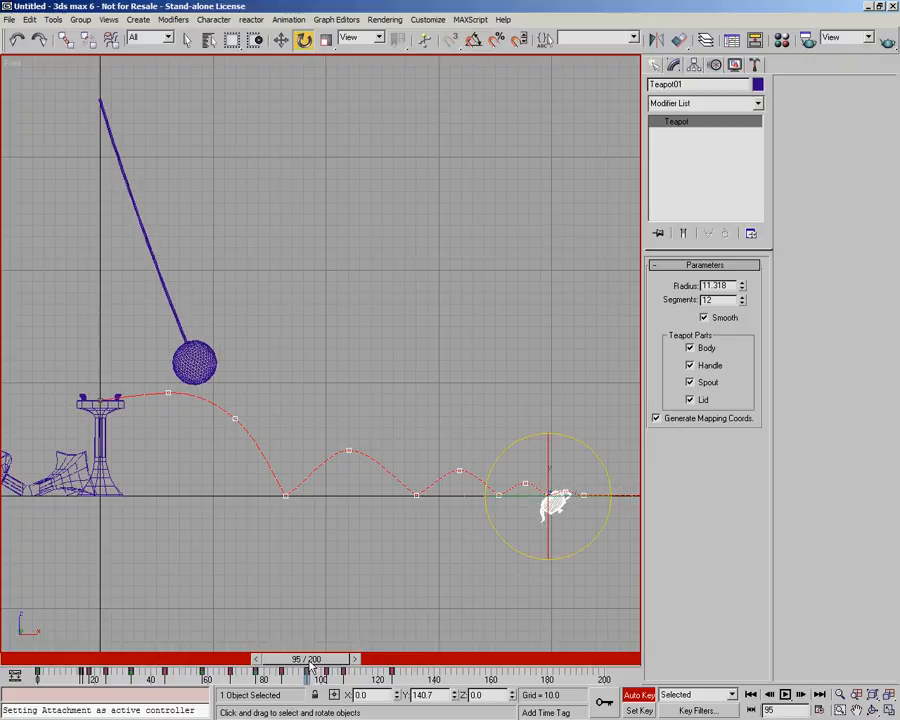
{"action": "left_click_drag", "start_coordinate": [520, 556], "coordinate": [587, 452]}
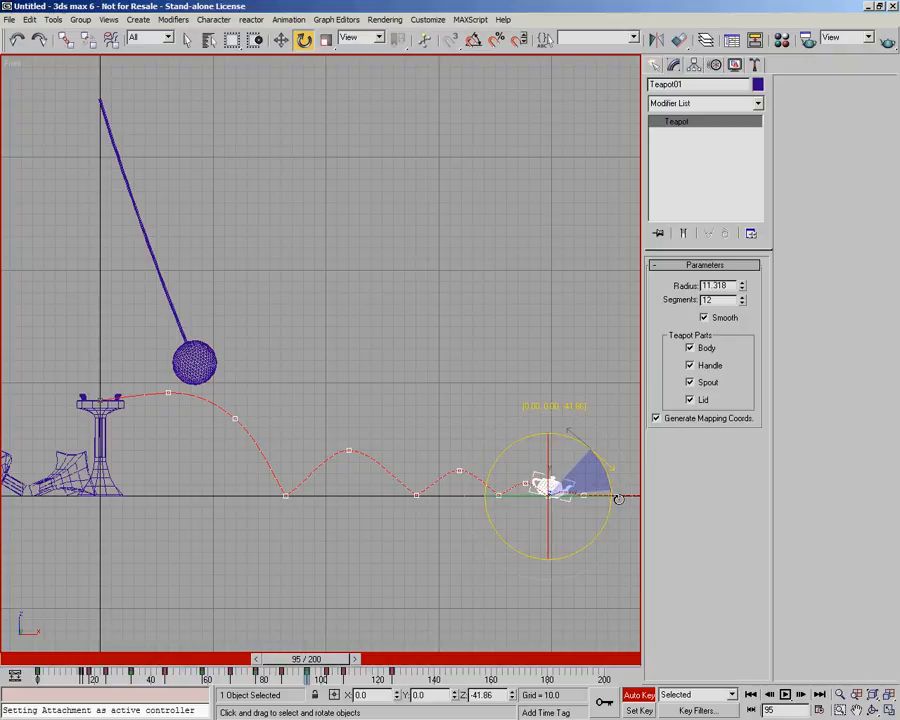
At frame 126, rotate the teapot back about 7 degrees so it stands level on the floor at its final position
{"action": "left_click_drag", "start_coordinate": [313, 667], "coordinate": [378, 667]}
{"action": "middle_click_drag", "start_coordinate": [499, 584], "coordinate": [298, 576]}
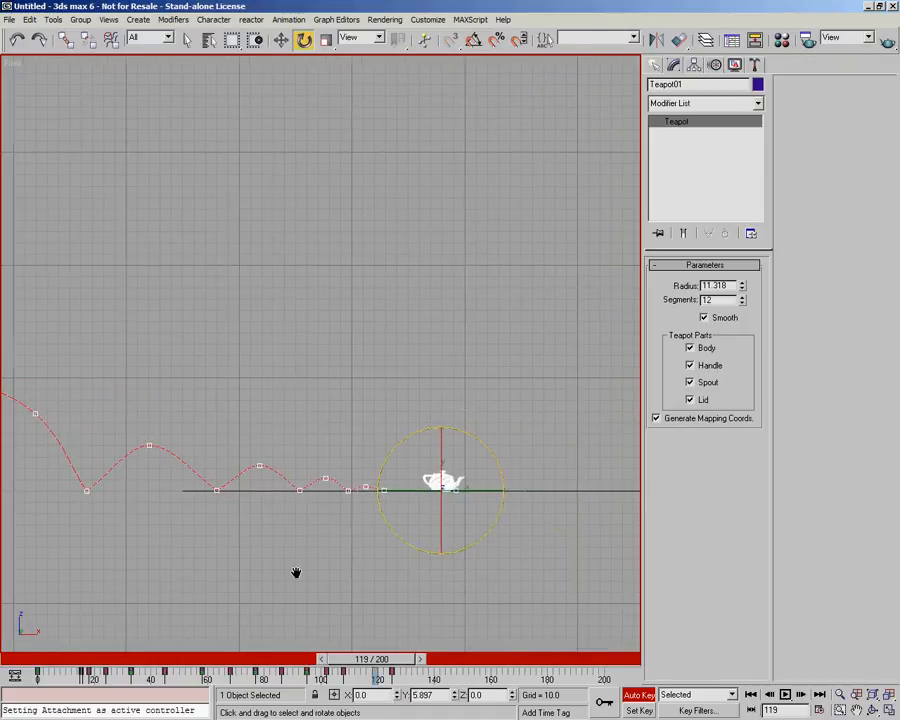
{"action": "left_click_drag", "start_coordinate": [378, 665], "coordinate": [398, 667]}
{"action": "key", "text": "e"}
{"action": "left_click_drag", "start_coordinate": [419, 446], "coordinate": [409, 445]}
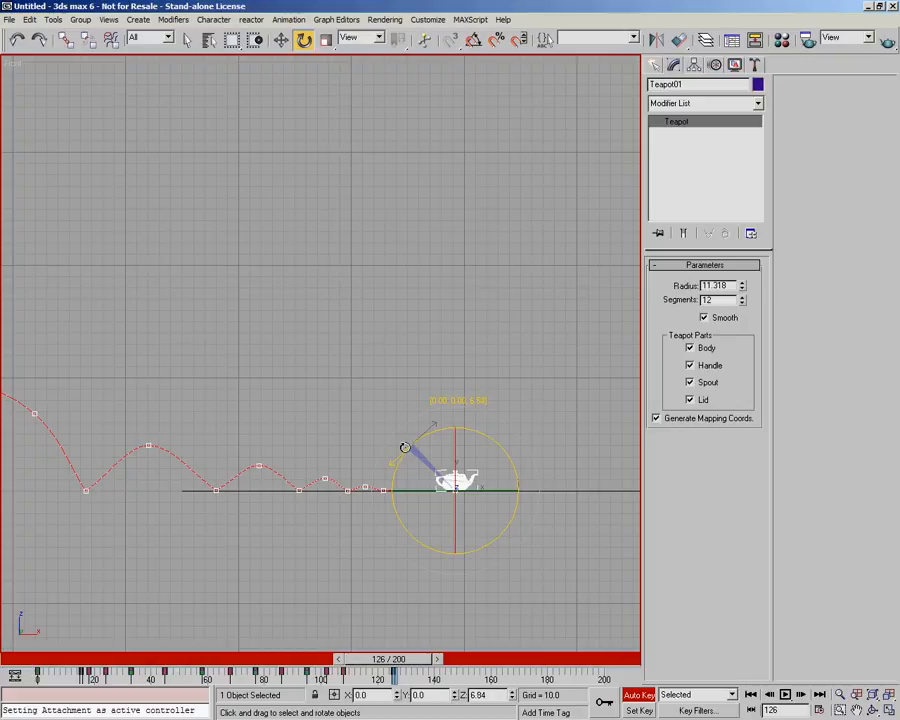
Return to frame 77 and readjust the teapot's rotation to upside down, about -171 degrees around Y
{"action": "middle_click_drag", "start_coordinate": [342, 580], "coordinate": [466, 583]}
{"action": "left_click_drag", "start_coordinate": [412, 665], "coordinate": [284, 663]}
{"action": "key", "text": "e"}
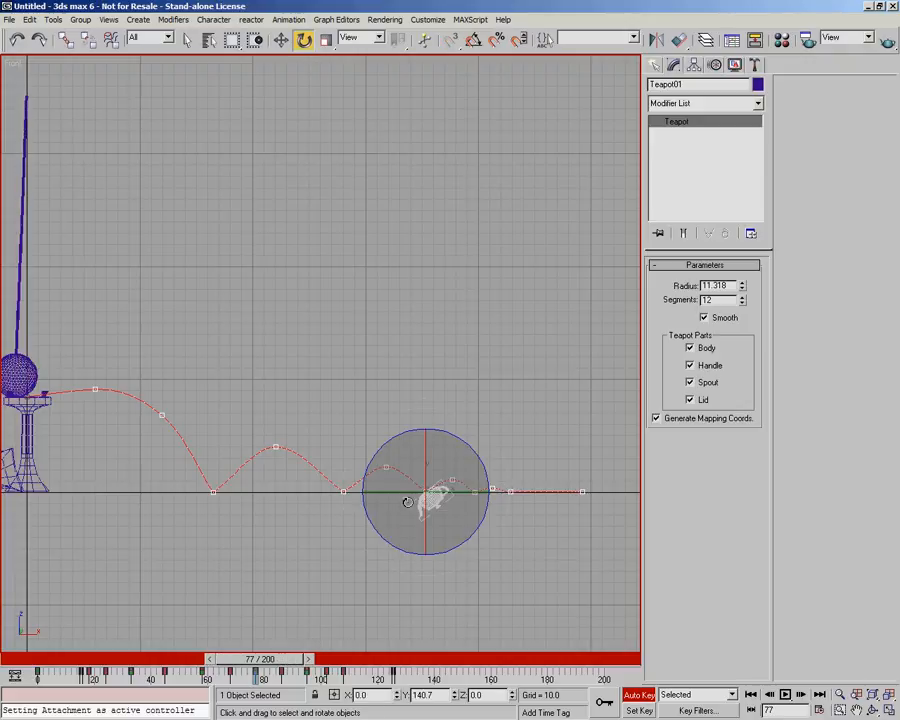
{"action": "left_click_drag", "start_coordinate": [353, 457], "coordinate": [331, 505]}
{"action": "left_click_drag", "start_coordinate": [295, 659], "coordinate": [287, 612]}
{"action": "key", "text": "e"}
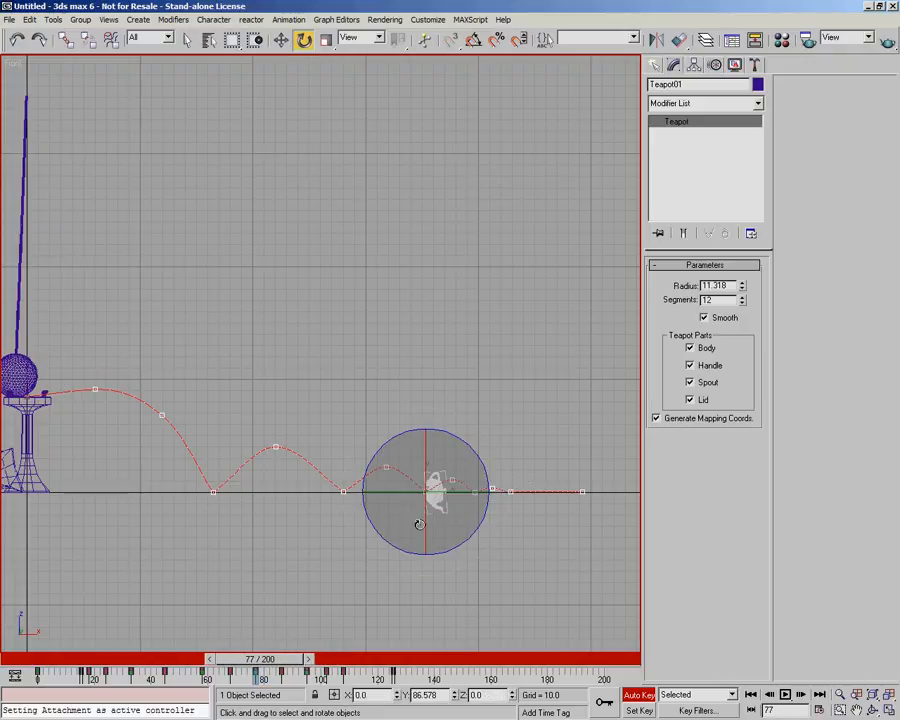
{"action": "left_click_drag", "start_coordinate": [396, 542], "coordinate": [348, 505]}
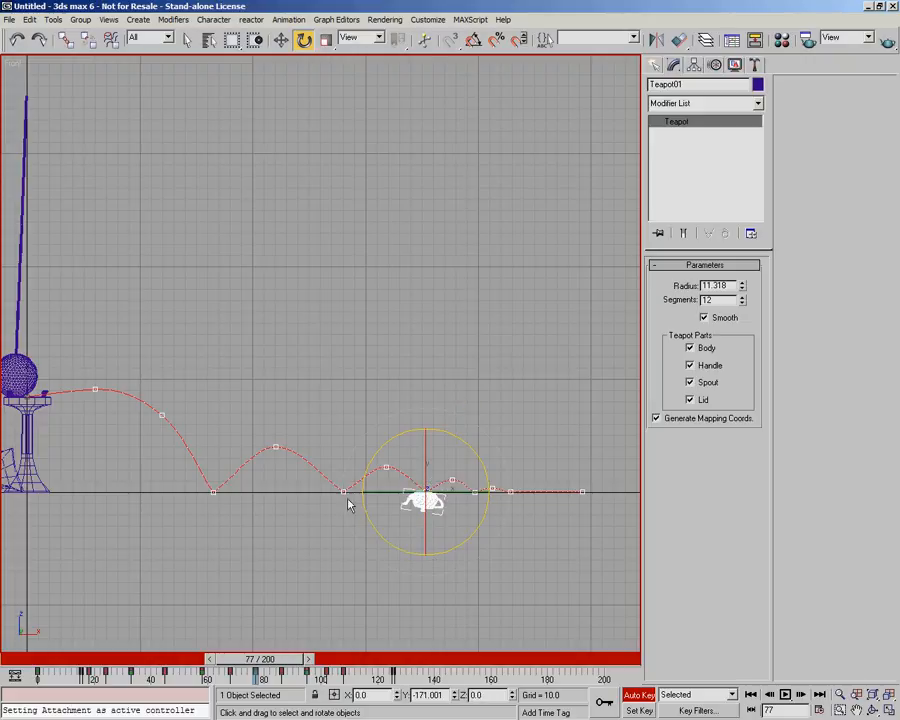
Scrub back to frame 6, turn off Auto Key, and show the teapot's trajectory keys for sub-object editing
{"action": "left_click_drag", "start_coordinate": [280, 659], "coordinate": [86, 650]}
{"action": "key", "text": "e"}
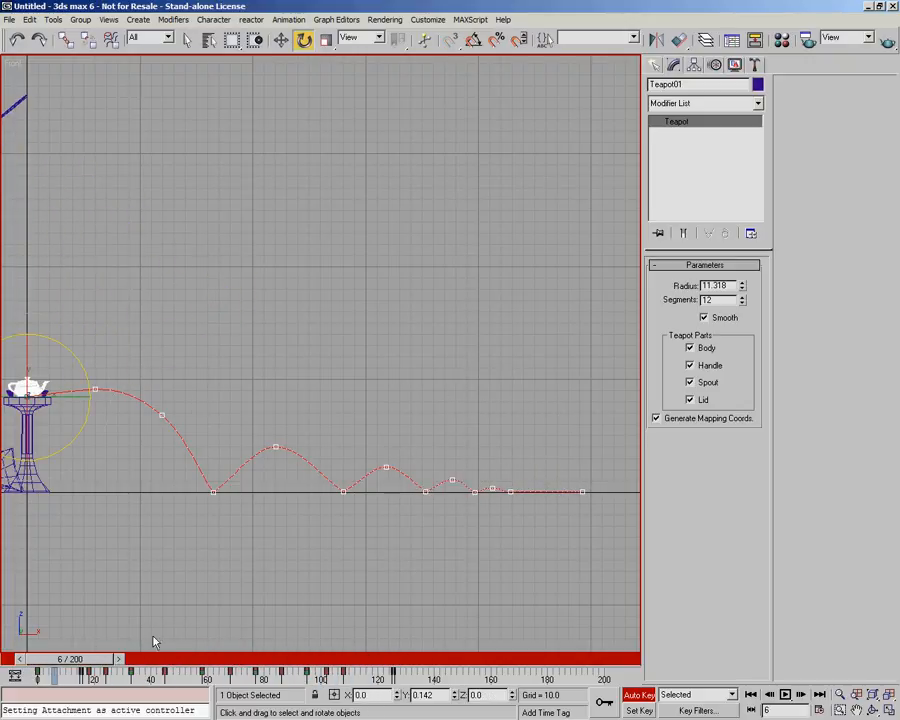
{"action": "left_click", "coordinate": [635, 694]}
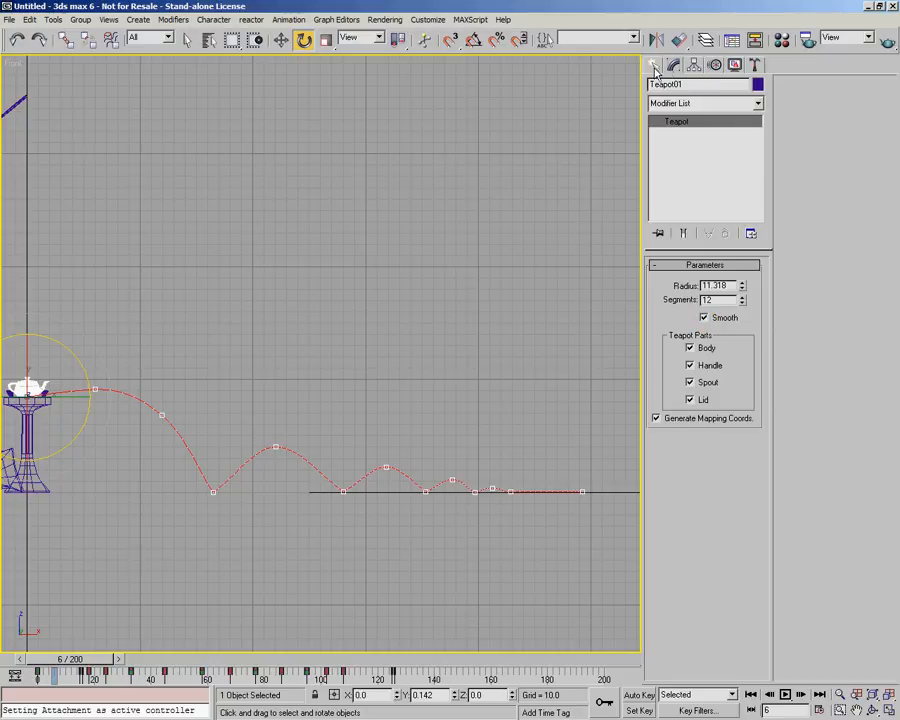
{"action": "left_click", "coordinate": [715, 64]}
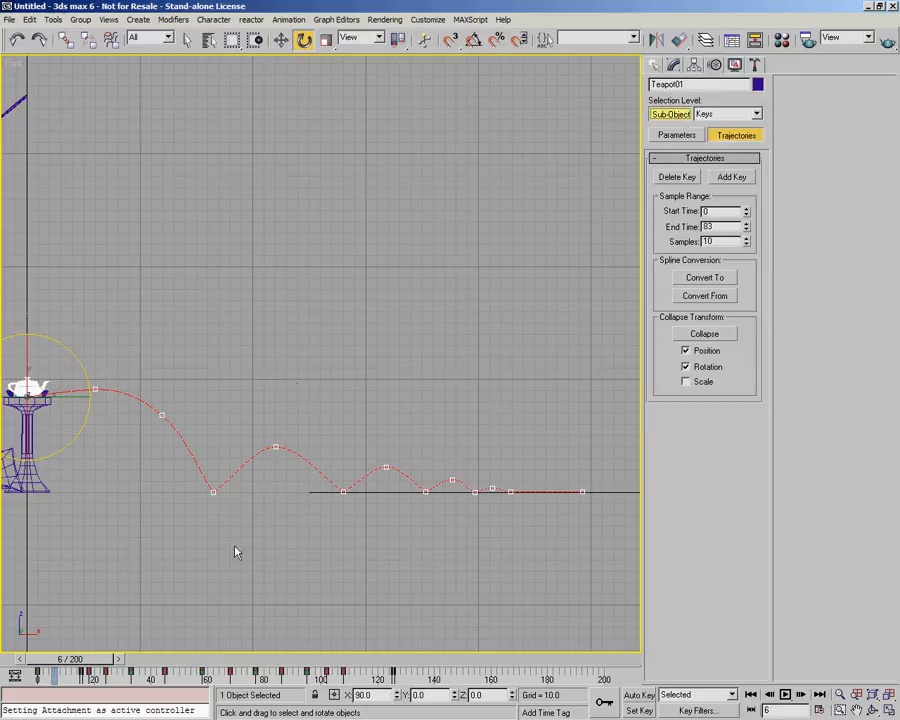
Move the trajectory key at frame 33 up until the upside-down teapot rests on the floor line
{"action": "left_click_drag", "start_coordinate": [57, 662], "coordinate": [131, 680]}
{"action": "key", "text": "e"}
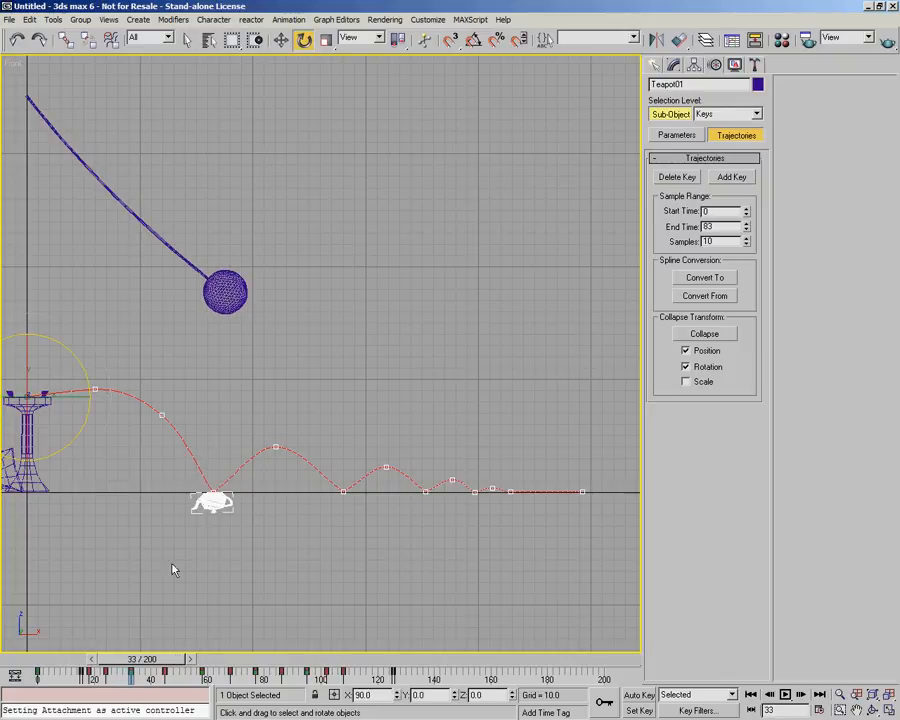
{"action": "left_click", "coordinate": [220, 508]}
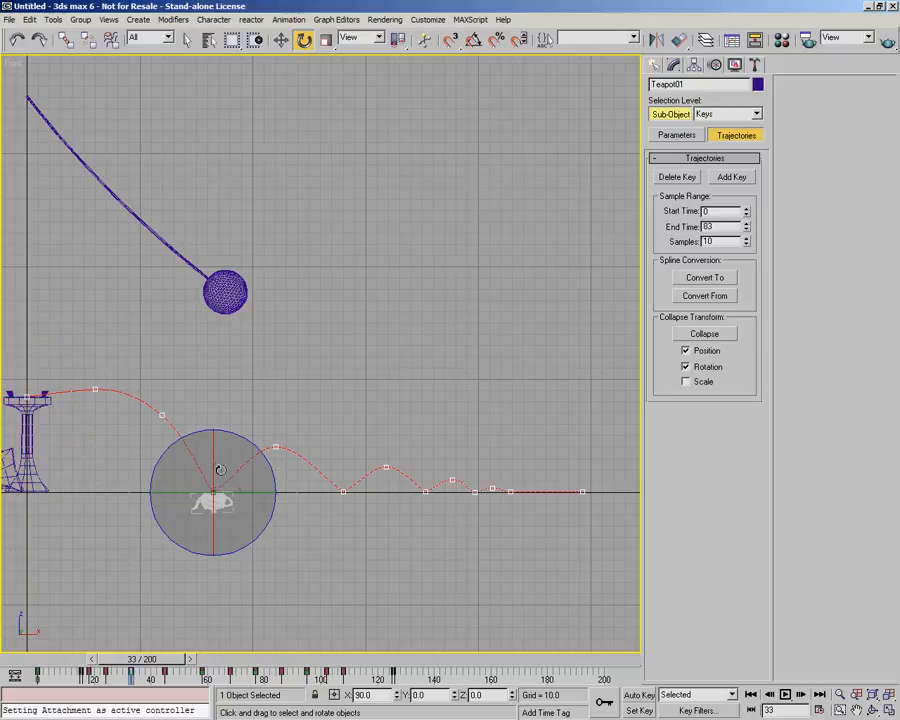
{"action": "left_click", "coordinate": [281, 40]}
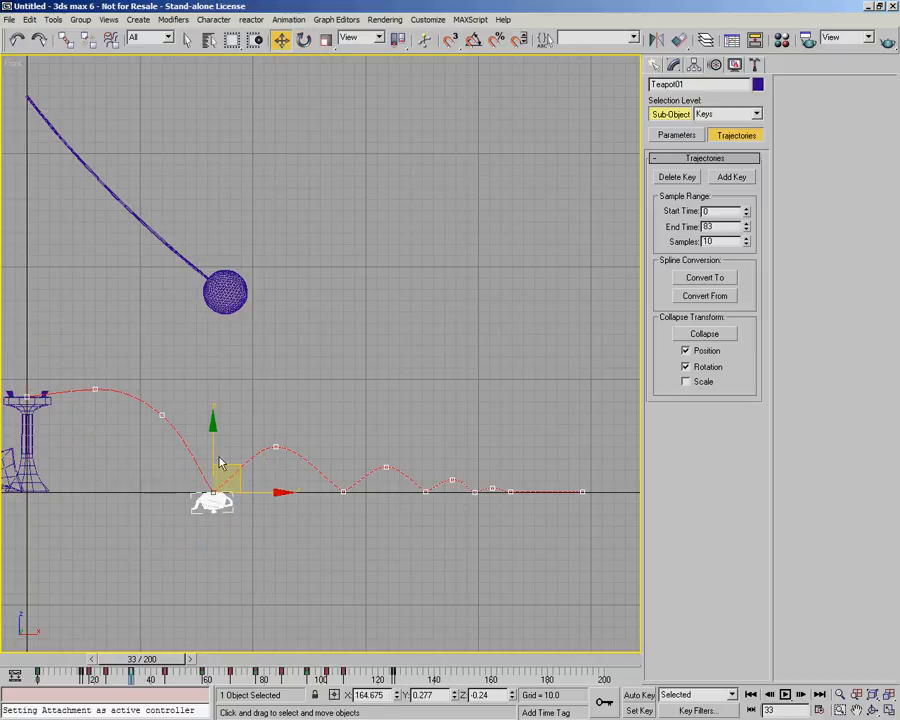
{"action": "left_click_drag", "start_coordinate": [214, 453], "coordinate": [217, 431]}
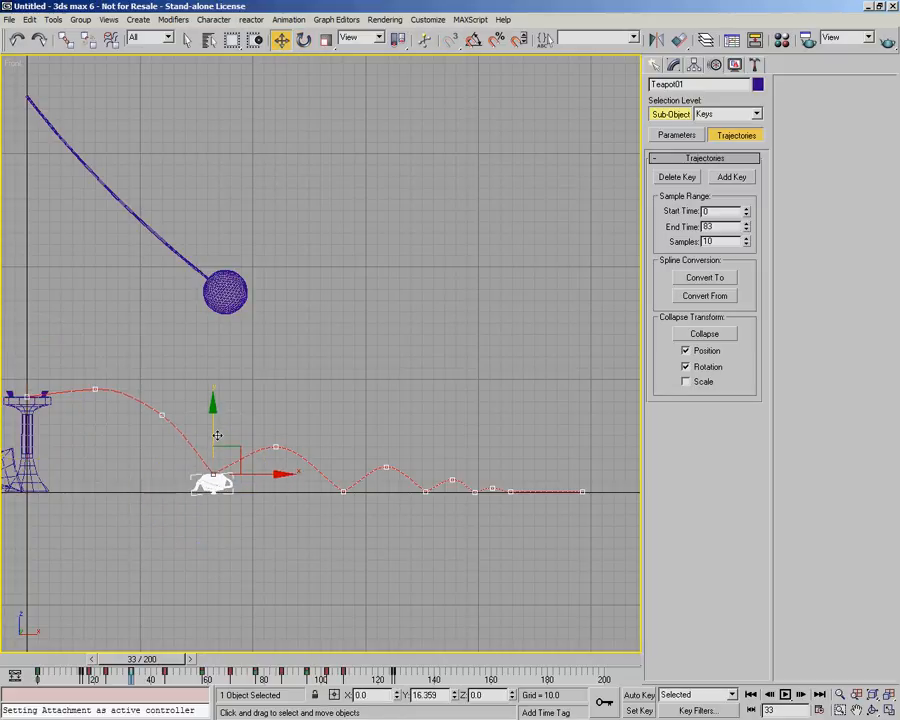
Raise the first two bounce-peak keys slightly and the landing key at frame 77 about 15 units
{"action": "left_click_drag", "start_coordinate": [145, 667], "coordinate": [189, 667]}
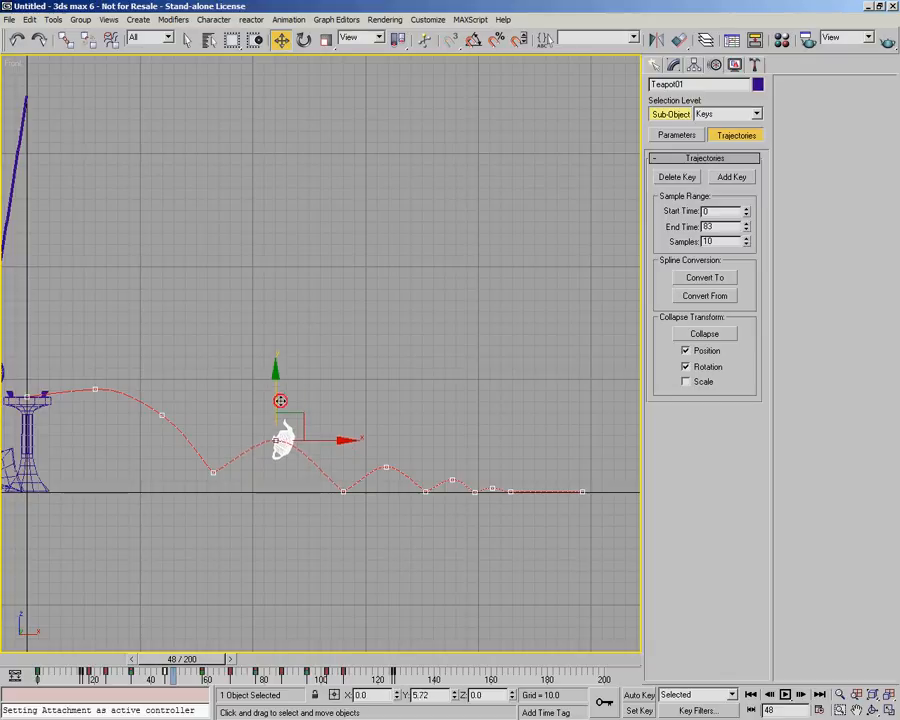
{"action": "left_click_drag", "start_coordinate": [183, 659], "coordinate": [207, 668]}
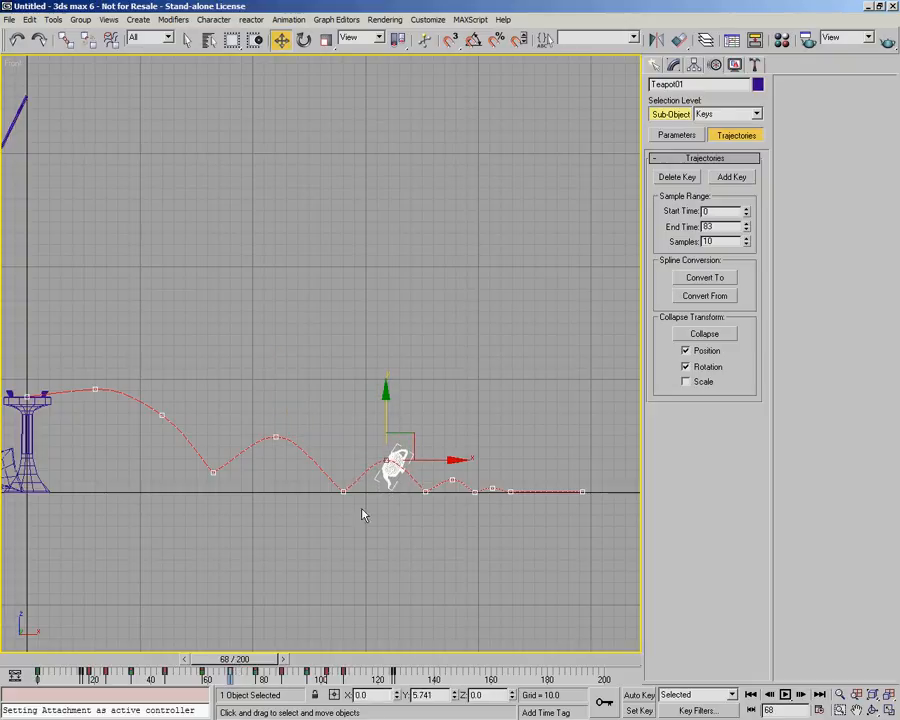
{"action": "left_click_drag", "start_coordinate": [247, 657], "coordinate": [277, 669]}
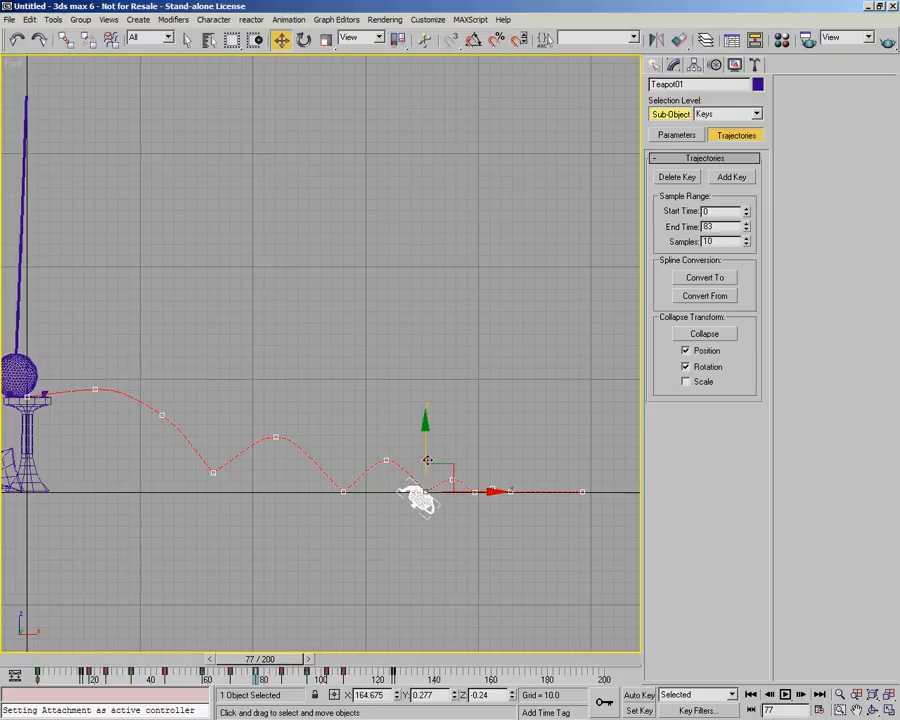
{"action": "left_click_drag", "start_coordinate": [427, 460], "coordinate": [432, 440]}
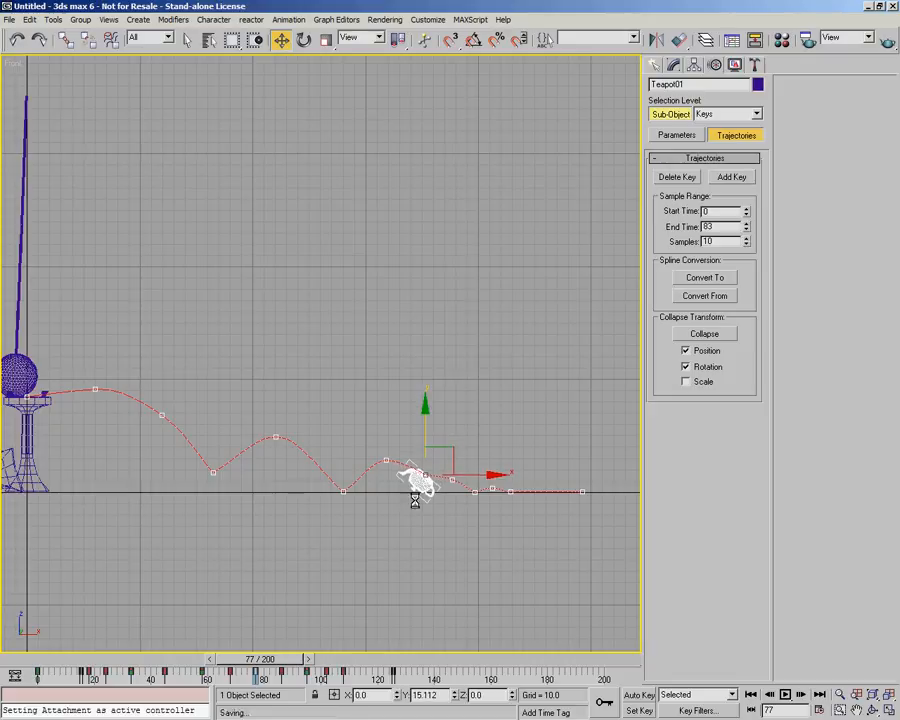
Raise the trajectory's last two small bounce peaks about 3.3 units each and leave trajectory key editing
{"action": "left_click_drag", "start_coordinate": [287, 667], "coordinate": [313, 668]}
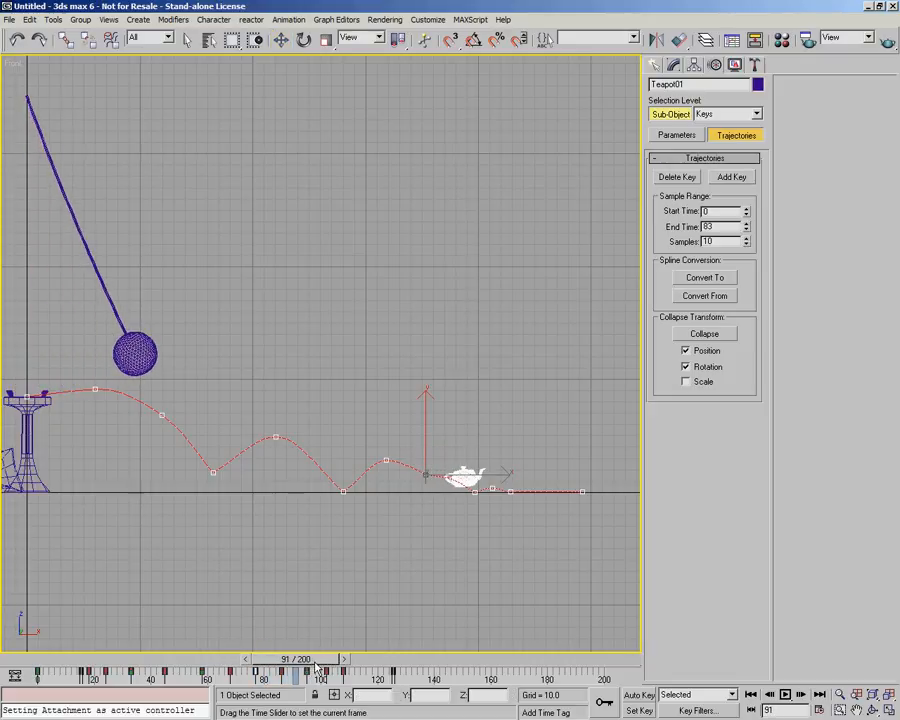
{"action": "key", "text": "w"}
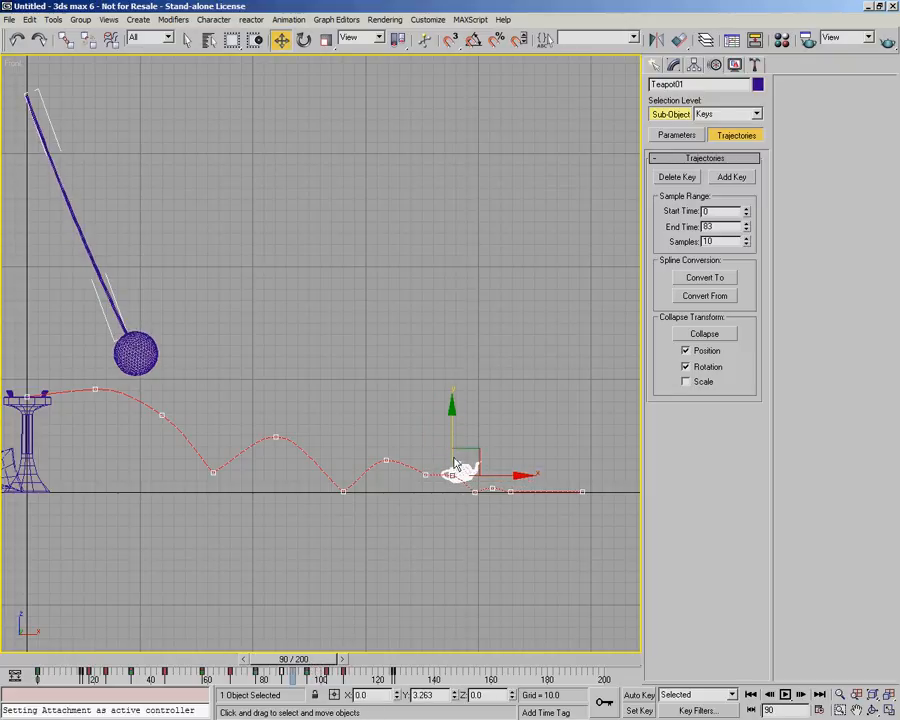
{"action": "left_click_drag", "start_coordinate": [327, 661], "coordinate": [352, 668]}
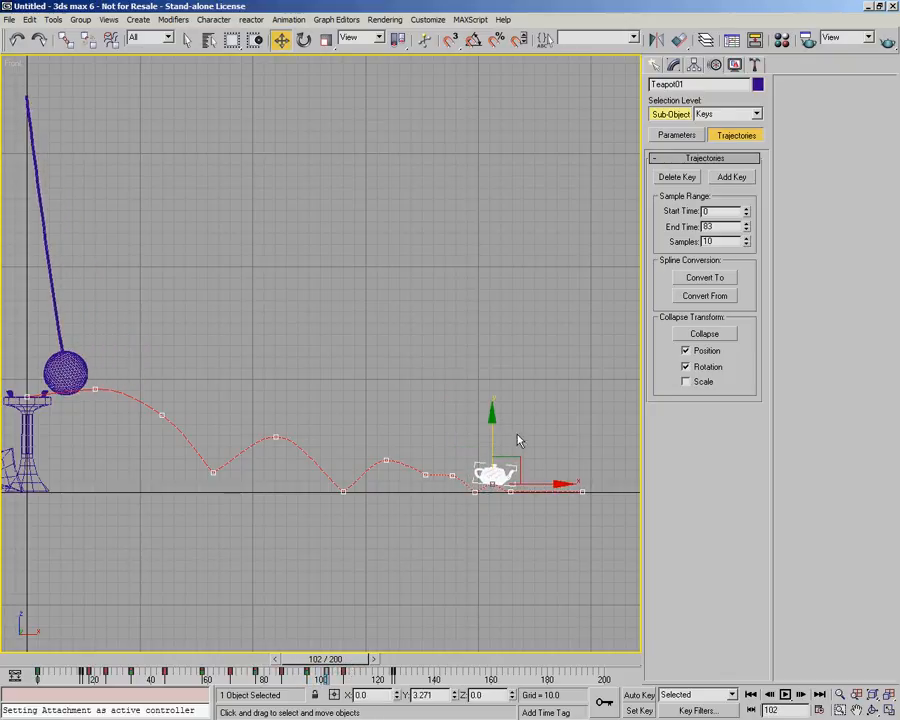
{"action": "key", "text": "ctrl+b"}
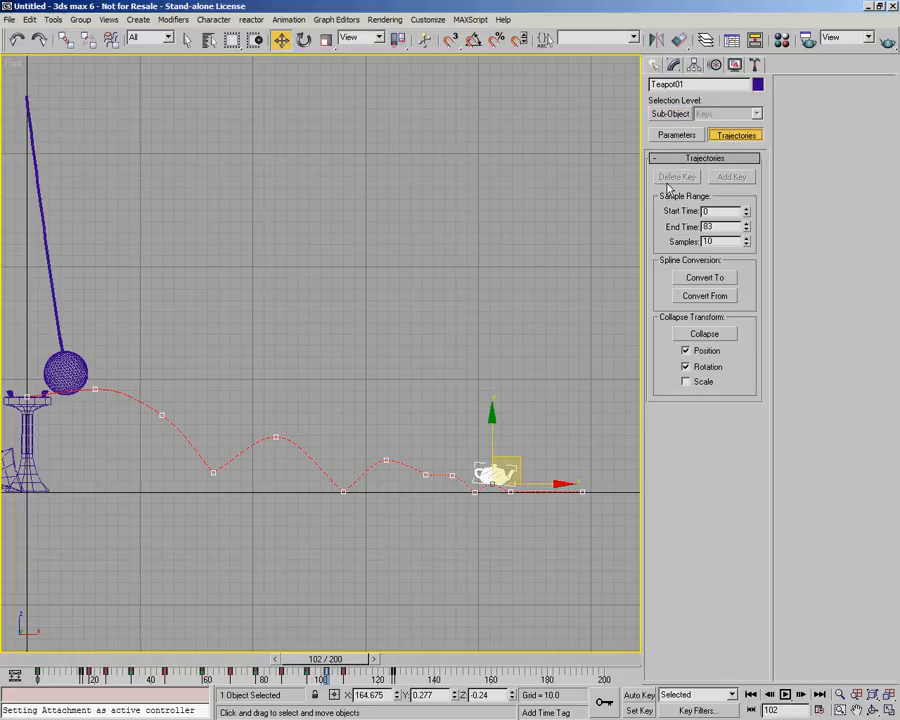
{"action": "left_click", "coordinate": [673, 64]}
Scrub through the teapot's bounces, switch to the Perspective view, and play the animation from the start to check the motion
{"action": "left_click_drag", "start_coordinate": [333, 673], "coordinate": [38, 680]}
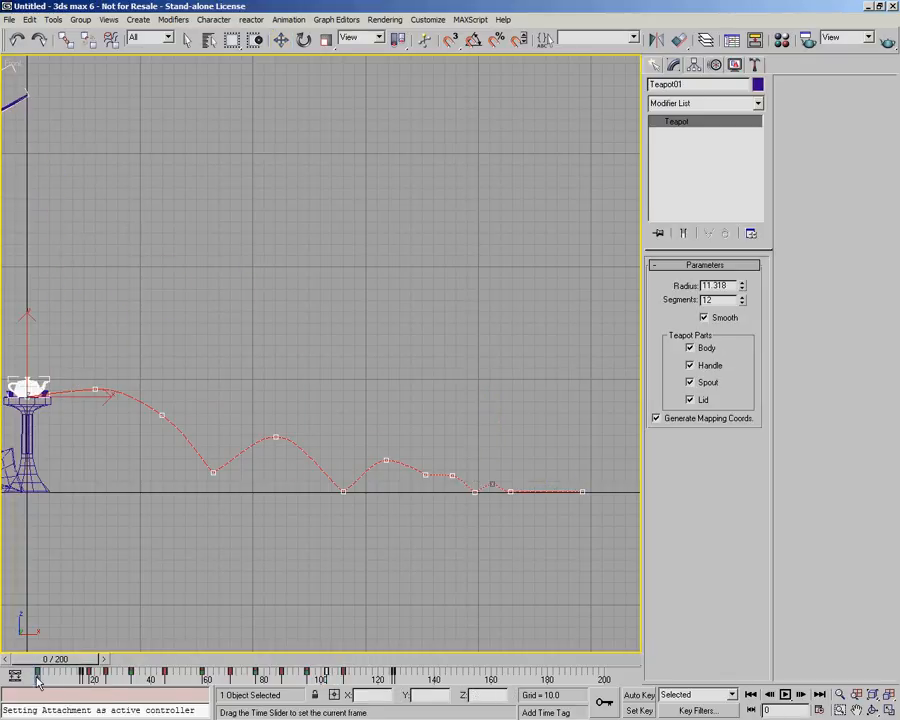
{"action": "left_click_drag", "start_coordinate": [100, 683], "coordinate": [45, 670]}
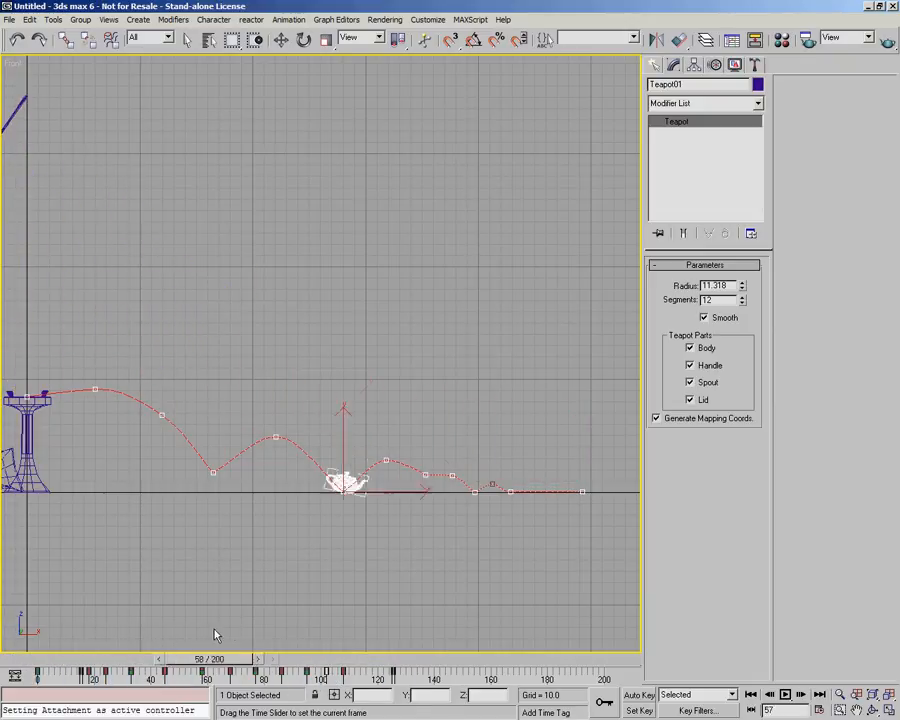
{"action": "key", "text": "w"}
{"action": "key", "text": "p"}
{"action": "middle_click_drag", "start_coordinate": [255, 427], "coordinate": [372, 410]}
{"action": "scroll", "coordinate": [363, 421], "scroll_direction": "up", "scroll_amount": 2}
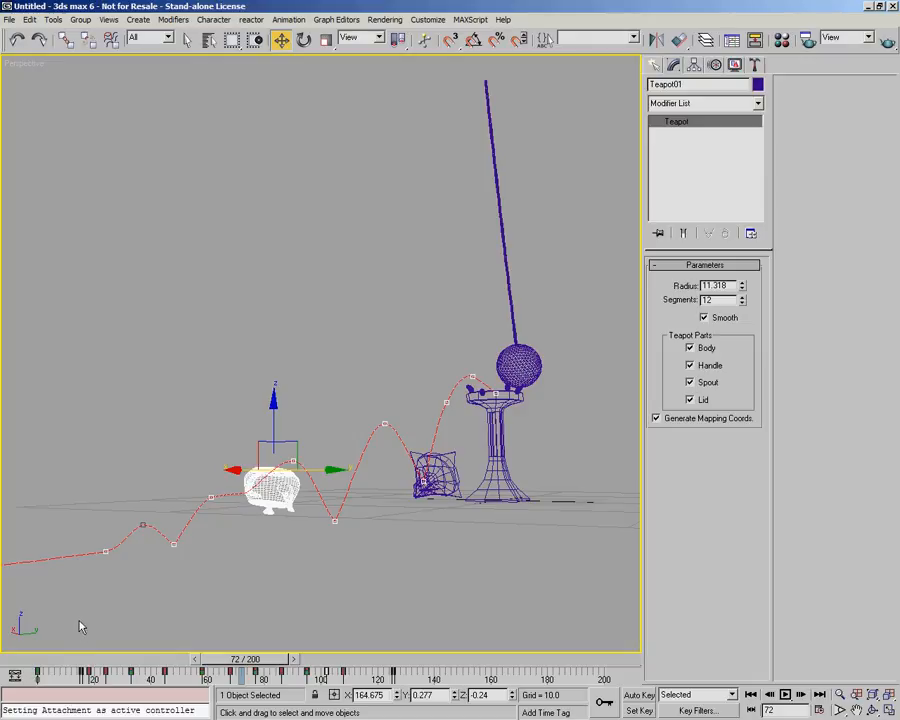
{"action": "left_click_drag", "start_coordinate": [245, 659], "coordinate": [55, 659]}
{"action": "left_click", "coordinate": [785, 694]}
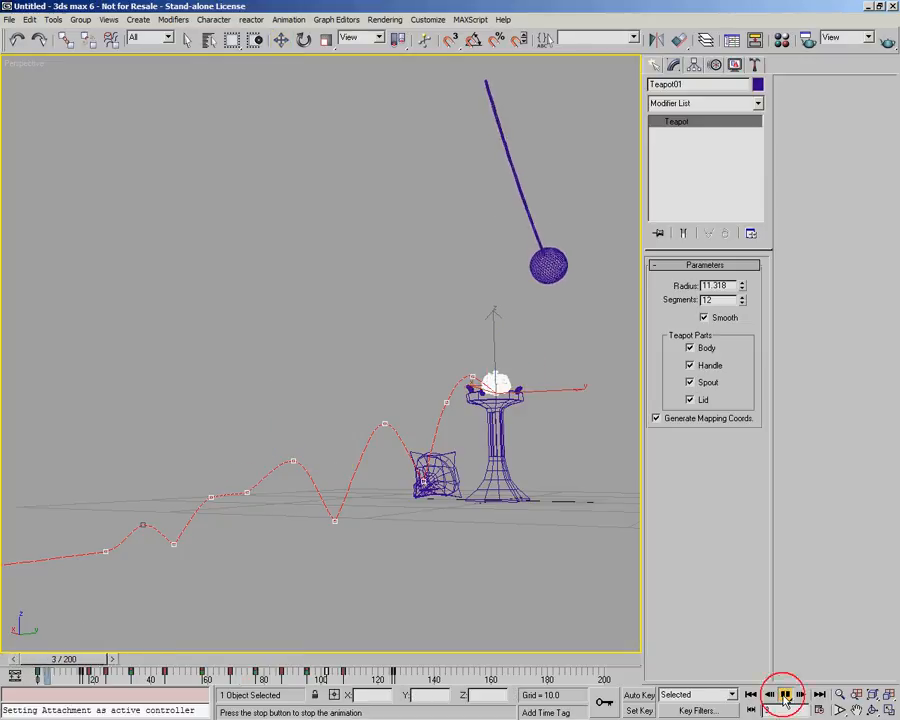
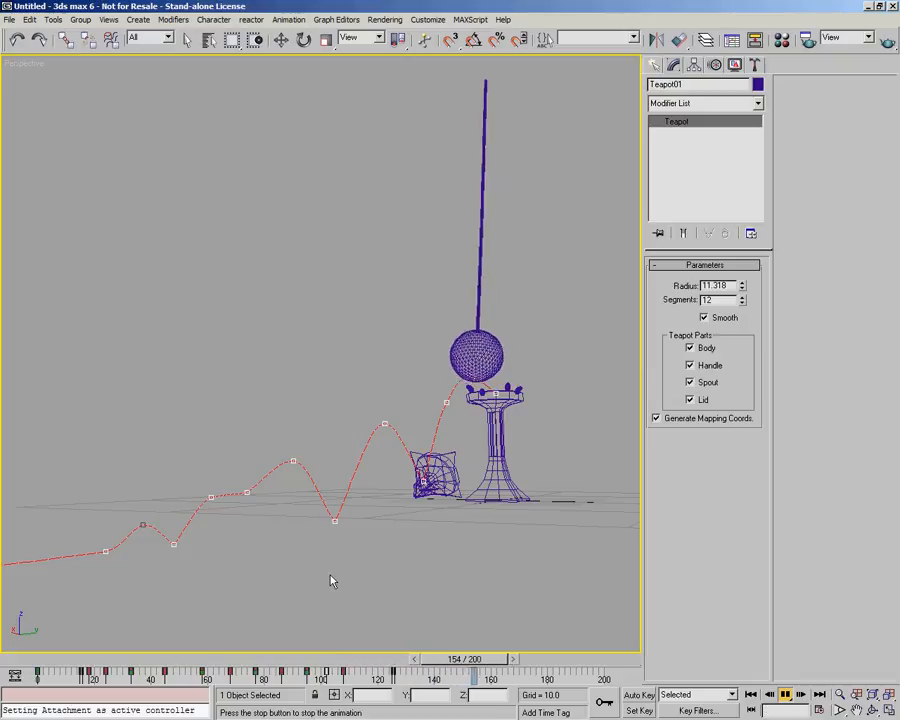
Stop the playback and turn on the selection range display for the track bar's keys
{"action": "left_click", "coordinate": [786, 694]}
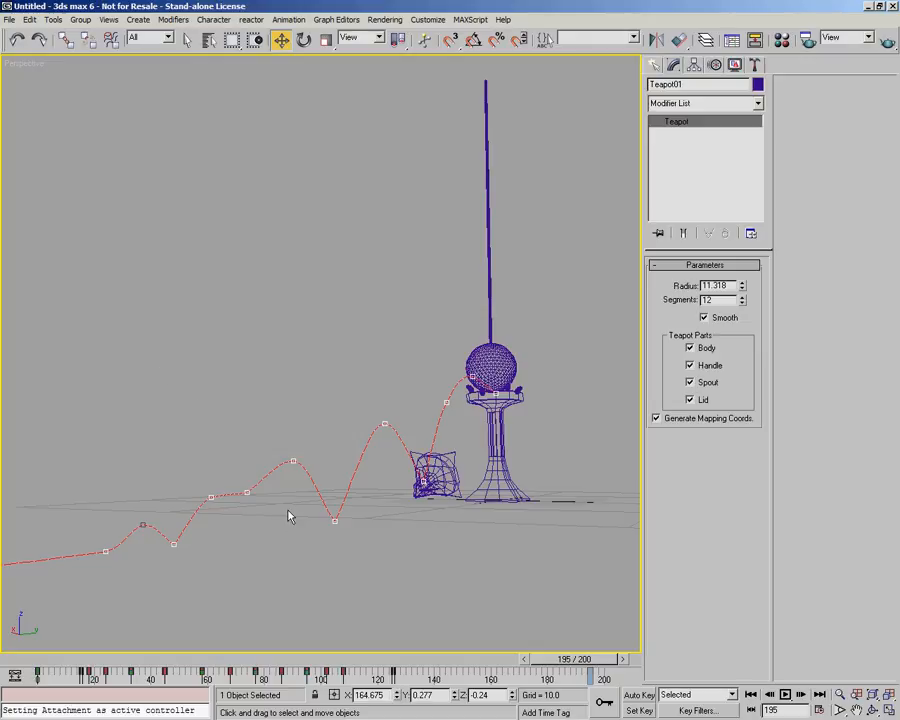
{"action": "scroll", "coordinate": [303, 530], "scroll_direction": "down", "scroll_amount": 3}
{"action": "middle_click_drag", "start_coordinate": [303, 530], "coordinate": [292, 557]}
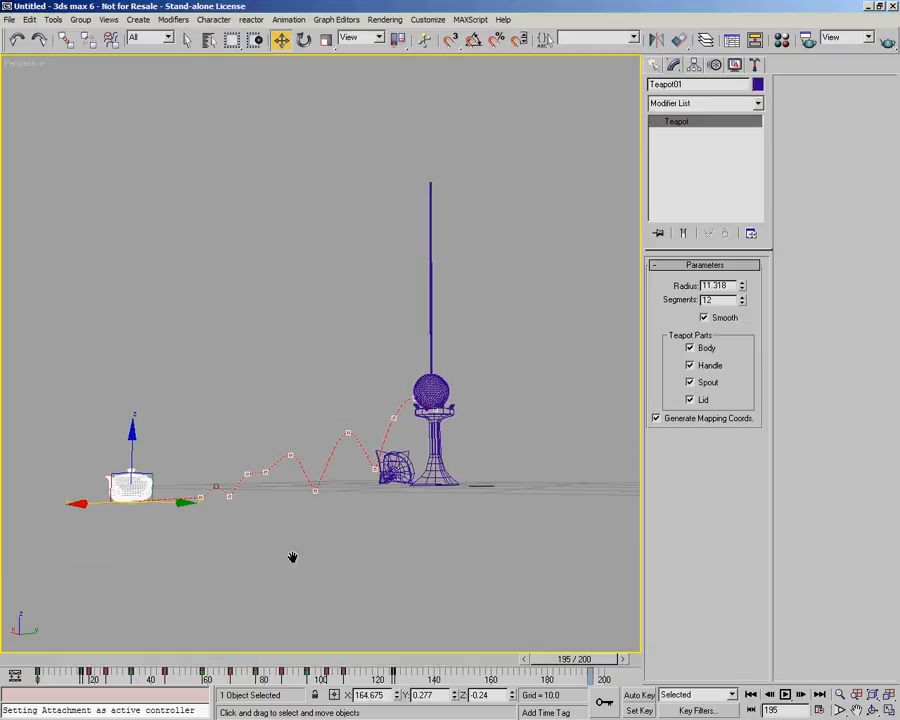
{"action": "right_click", "coordinate": [418, 681]}
{"action": "mouse_move", "coordinate": [445, 645]}
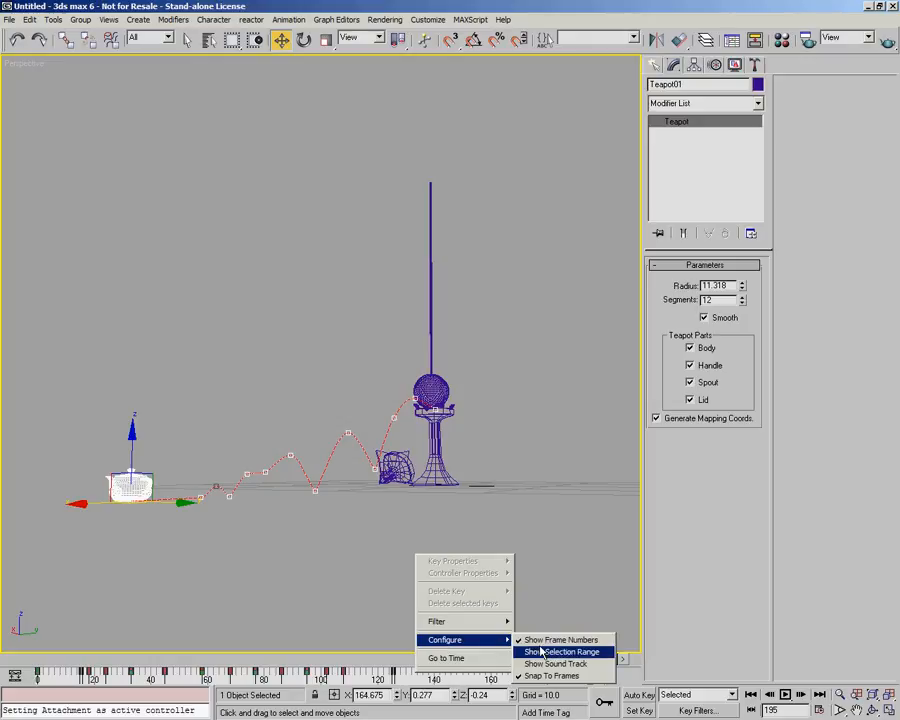
{"action": "left_click", "coordinate": [540, 654]}
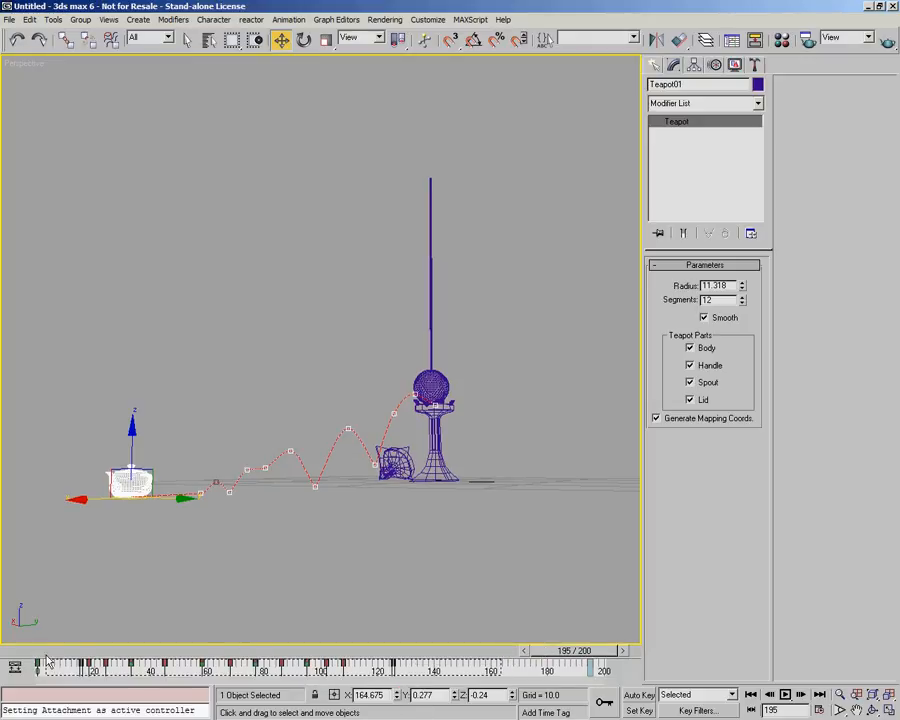
Try to compress all of the teapot's keys from frame 0 to end at about frame 99 and play the result
{"action": "left_click_drag", "start_coordinate": [501, 674], "coordinate": [3, 664]}
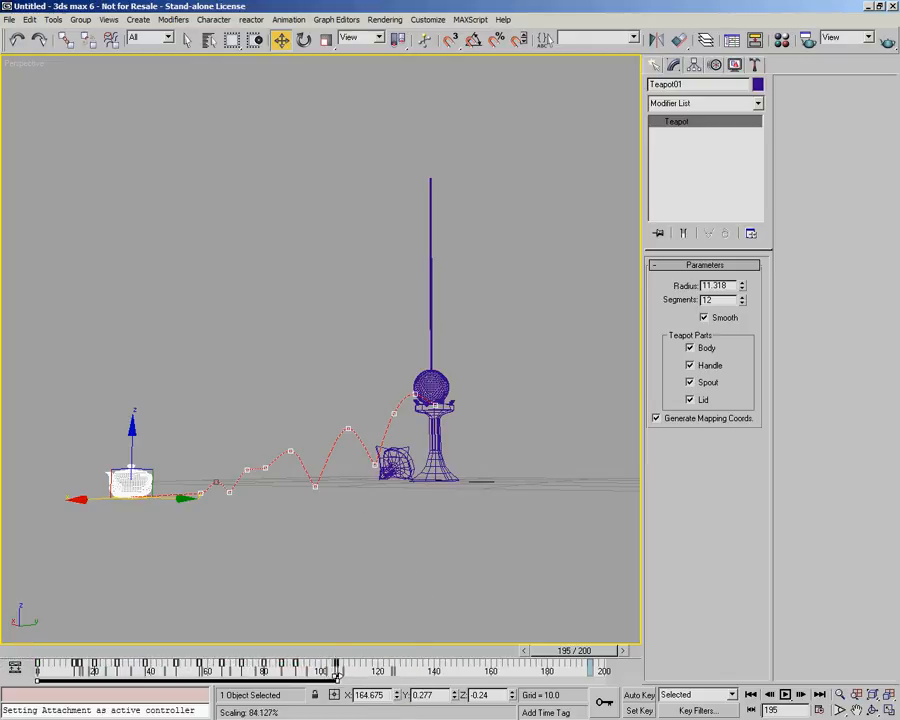
{"action": "left_click_drag", "start_coordinate": [540, 651], "coordinate": [70, 655]}
{"action": "left_click", "coordinate": [786, 695]}
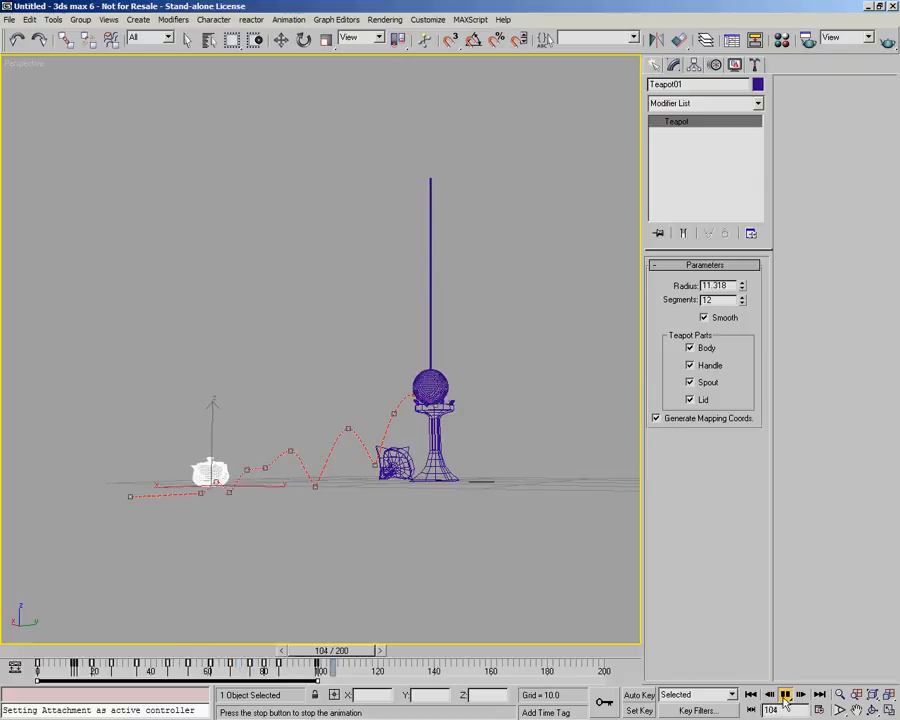
{"action": "left_click", "coordinate": [786, 694]}
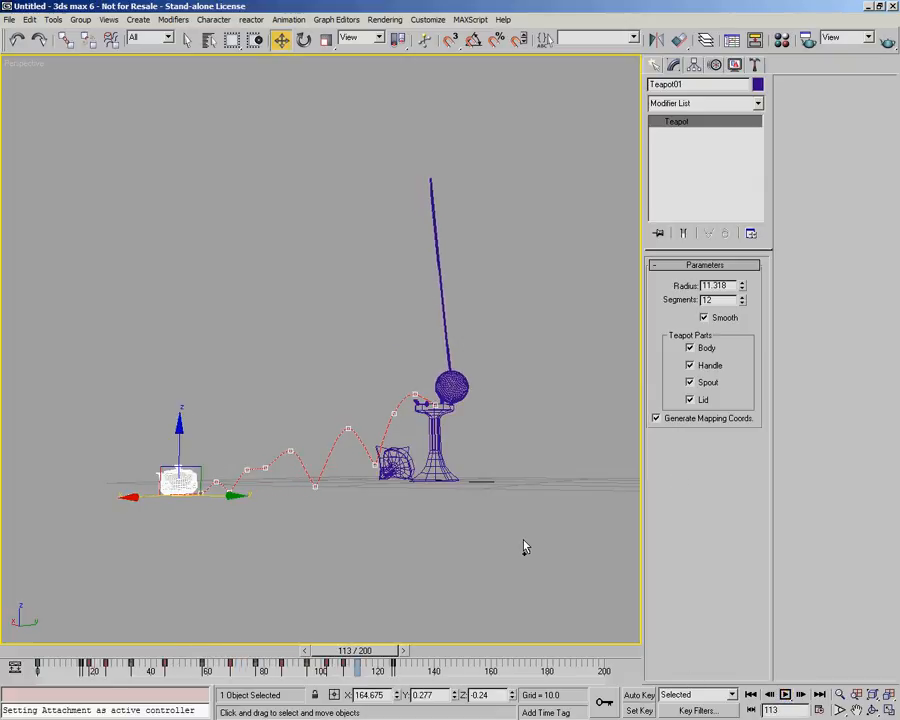
Select the teapot's keys from frame 15 onward, scale their range to end at about frame 103, and play the animation
{"action": "left_click_drag", "start_coordinate": [396, 650], "coordinate": [107, 662]}
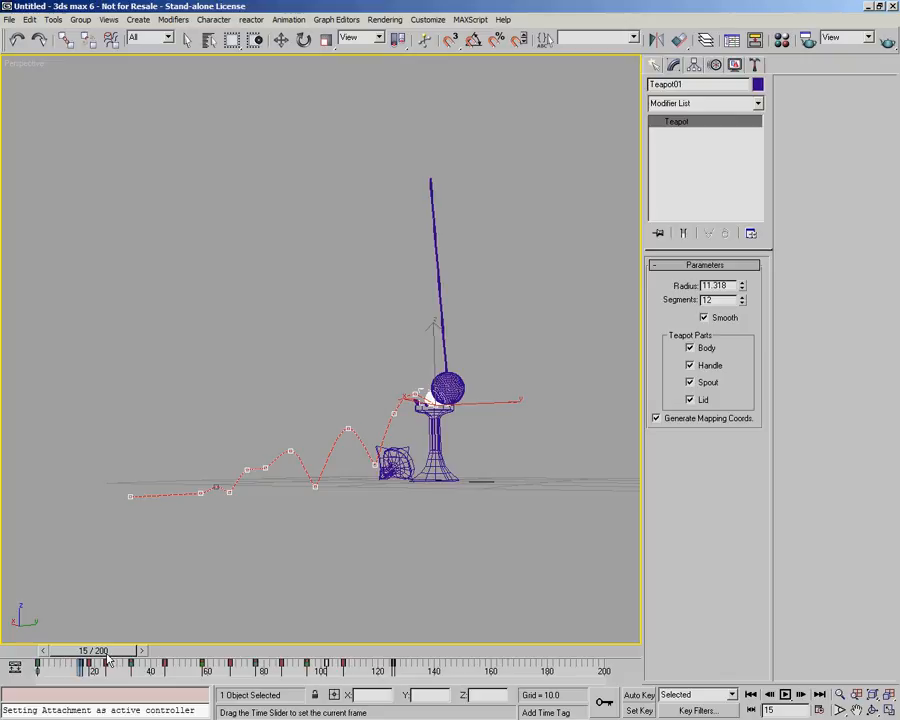
{"action": "key", "text": "w"}
{"action": "left_click_drag", "start_coordinate": [416, 671], "coordinate": [78, 668]}
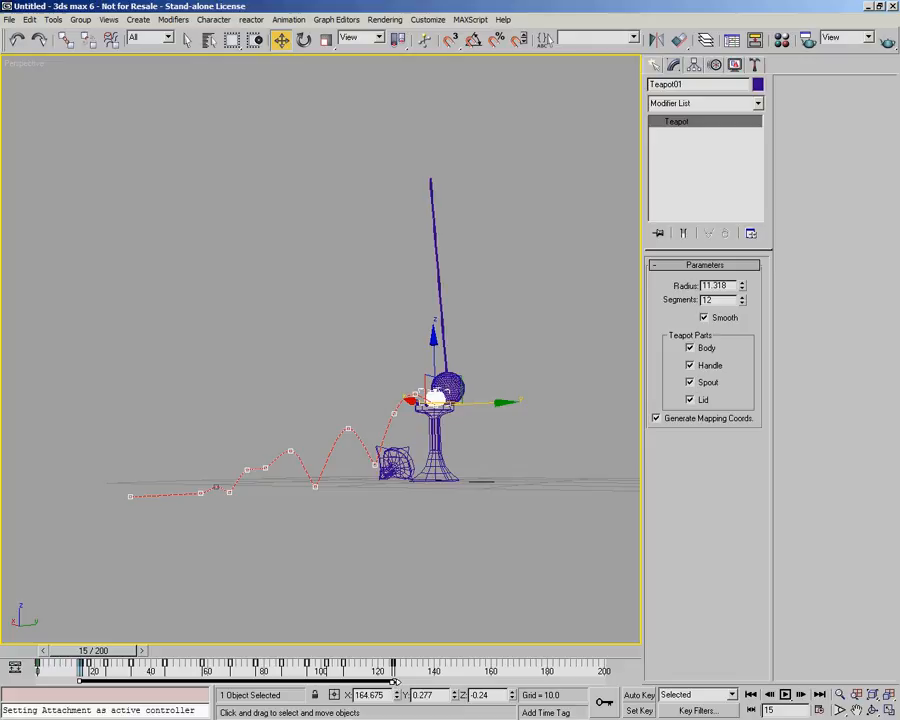
{"action": "left_click_drag", "start_coordinate": [394, 682], "coordinate": [330, 682]}
{"action": "left_click_drag", "start_coordinate": [115, 655], "coordinate": [60, 652]}
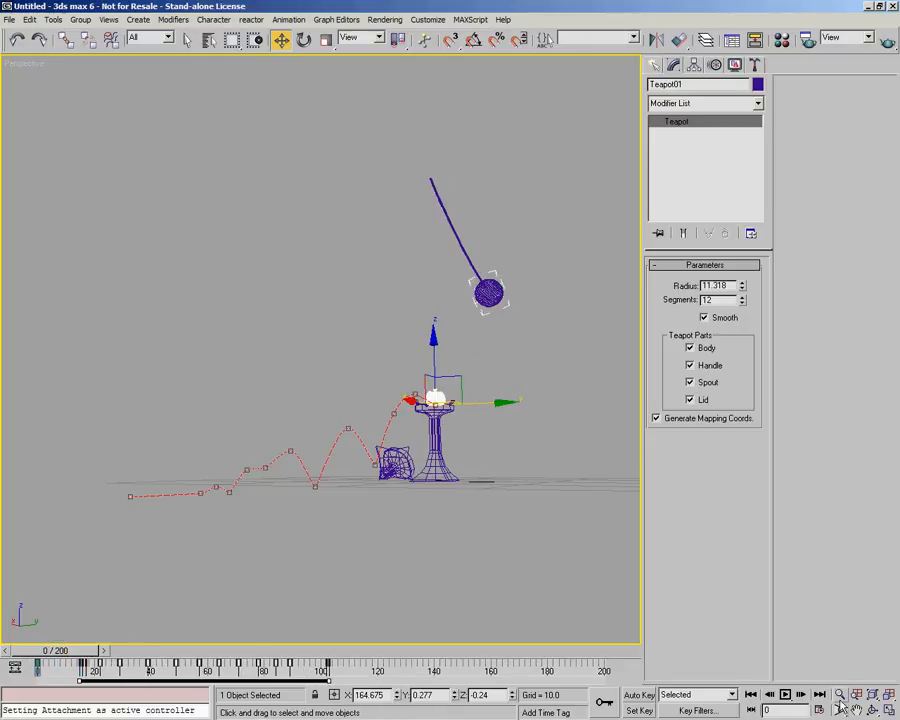
{"action": "left_click", "coordinate": [786, 694]}
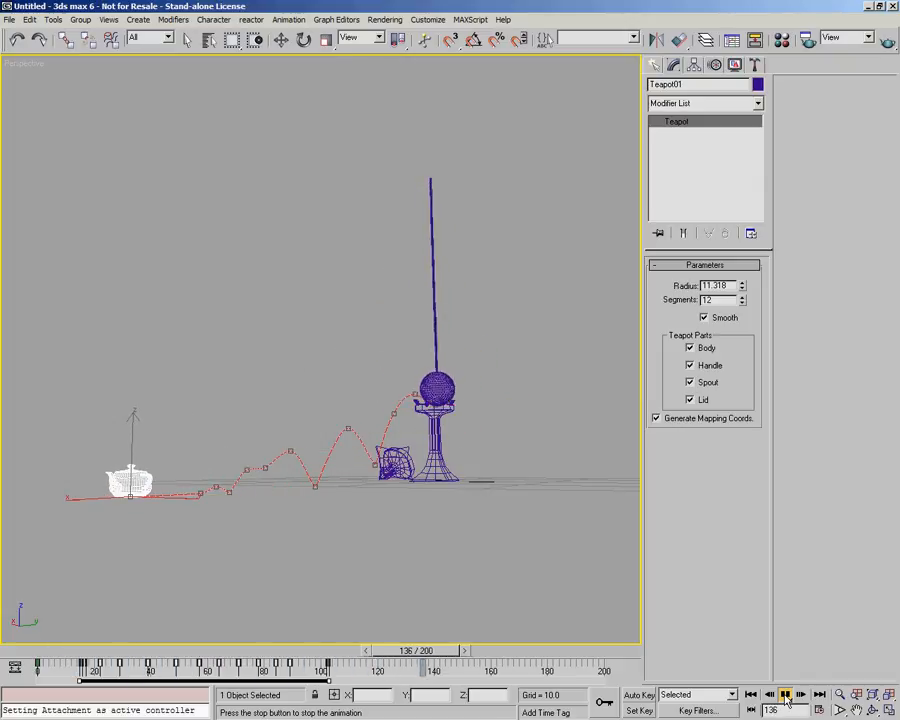
{"action": "left_click", "coordinate": [786, 700]}
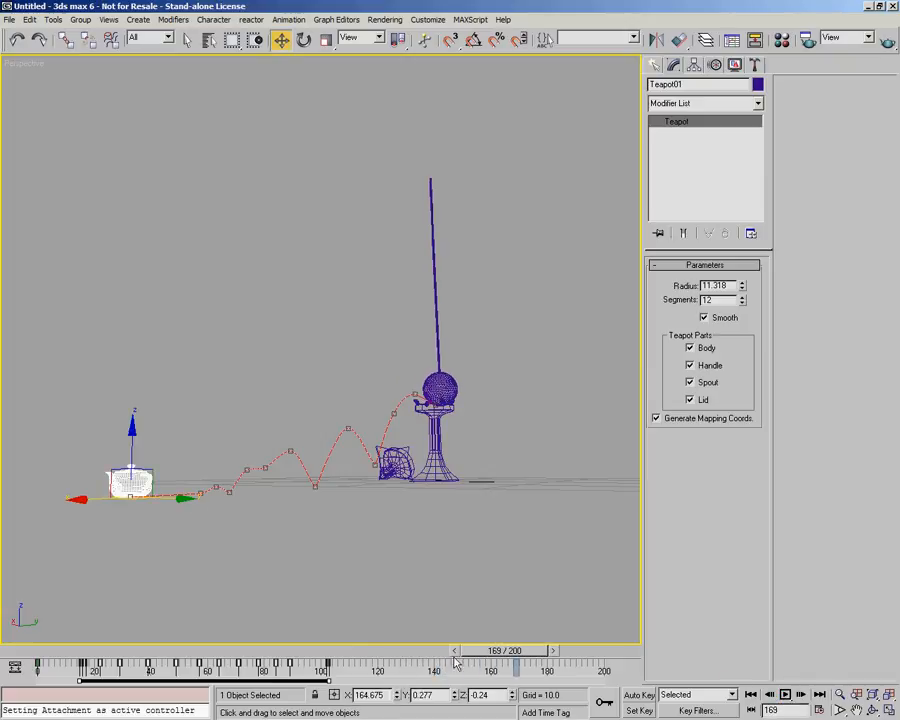
Scale the selected key range down to end at about frame 91 and play the animation from the start
{"action": "left_click_drag", "start_coordinate": [328, 681], "coordinate": [294, 681]}
{"action": "left_click_drag", "start_coordinate": [490, 650], "coordinate": [98, 637]}
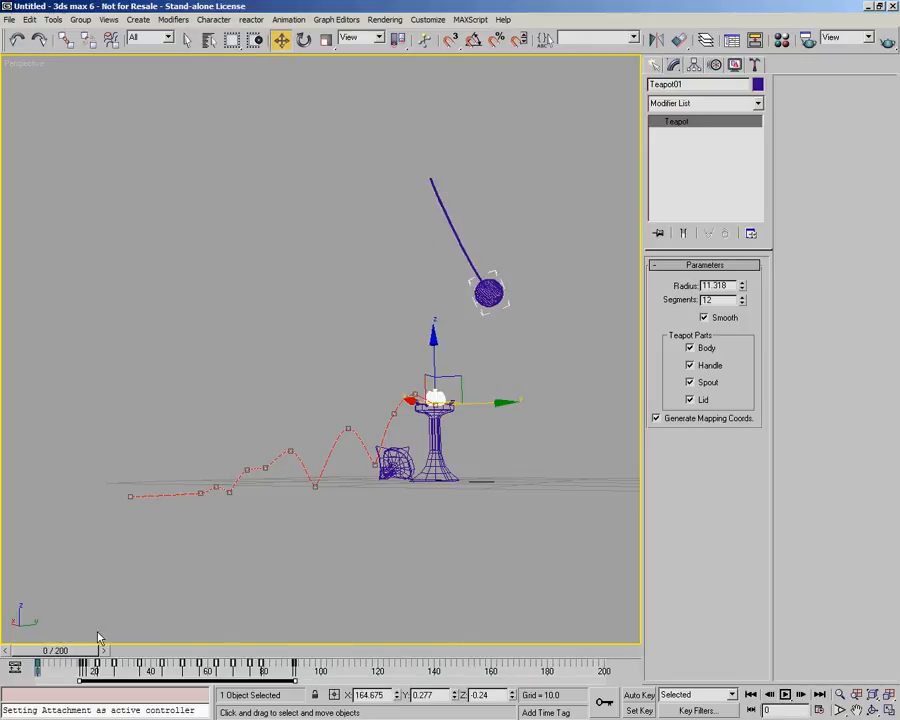
{"action": "left_click", "coordinate": [786, 696]}
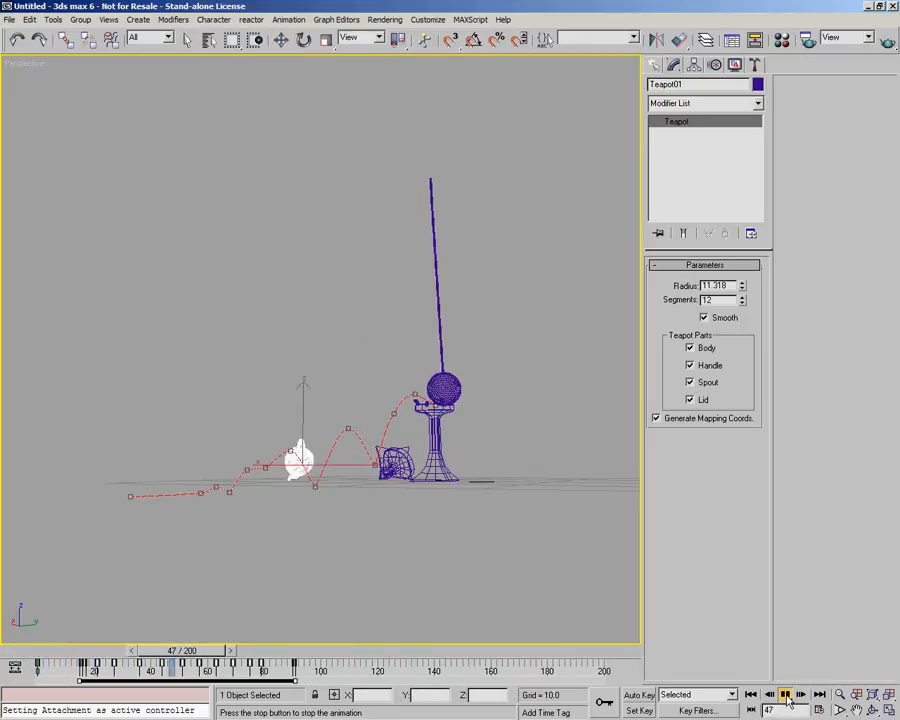
{"action": "left_click", "coordinate": [786, 695]}
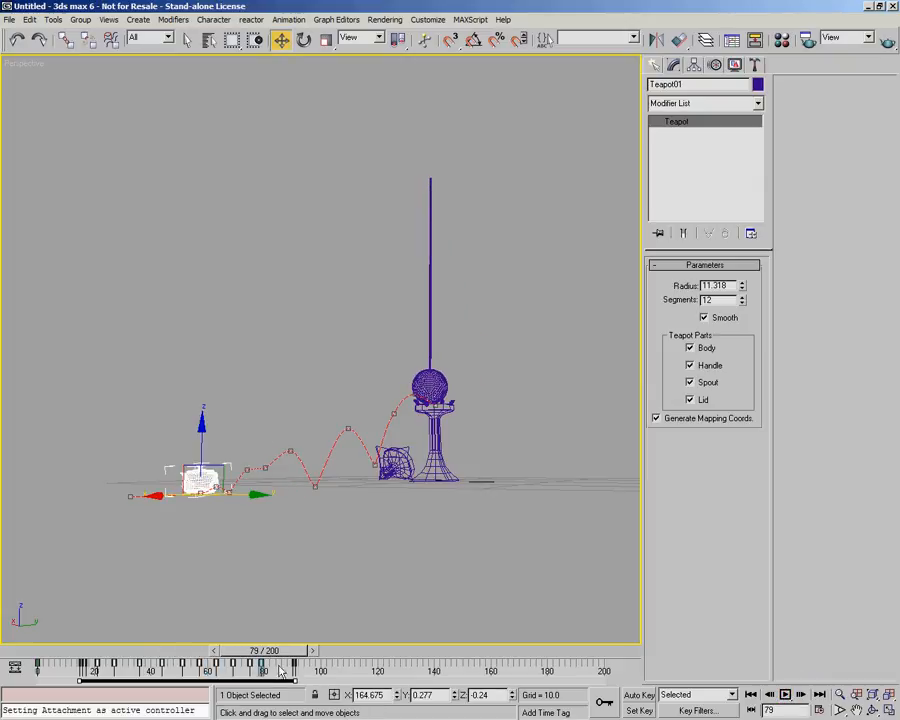
Tighten the selected key range further to end at about frame 81 and replay the animation
{"action": "left_click_drag", "start_coordinate": [296, 677], "coordinate": [70, 654]}
{"action": "left_click", "coordinate": [786, 694]}
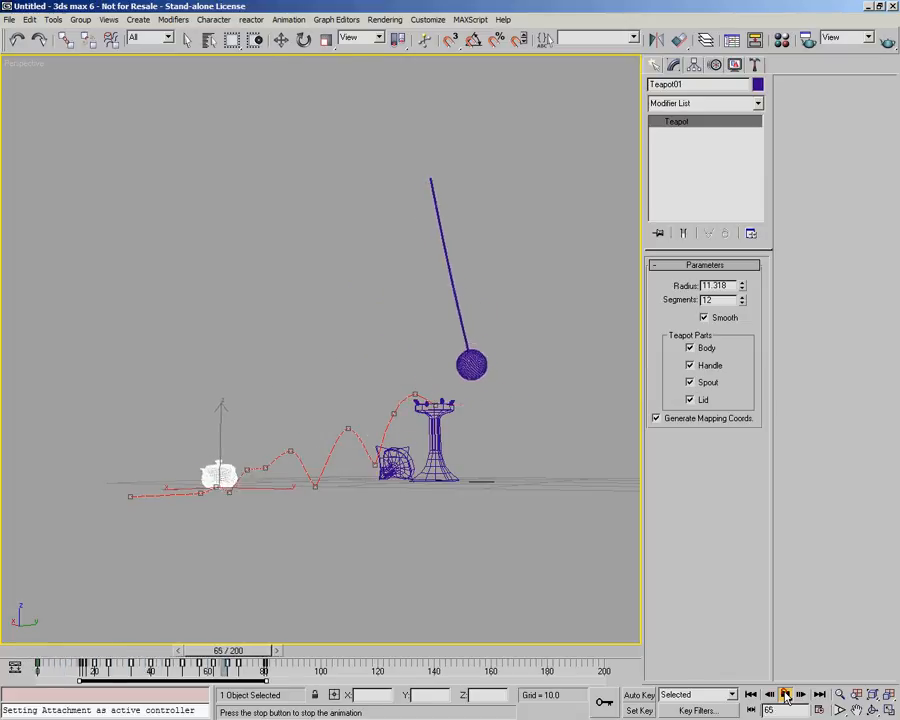
{"action": "left_click", "coordinate": [786, 695]}
Compress the selected key range to end at about frame 74 and check the faster motion in playback
{"action": "left_click_drag", "start_coordinate": [267, 679], "coordinate": [130, 651]}
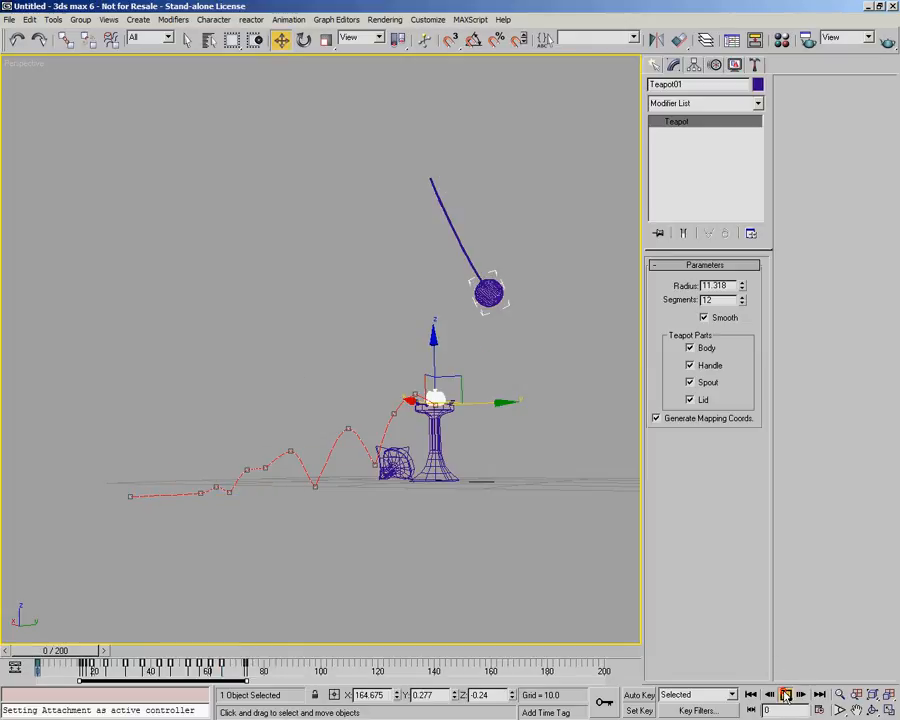
{"action": "left_click", "coordinate": [786, 695]}
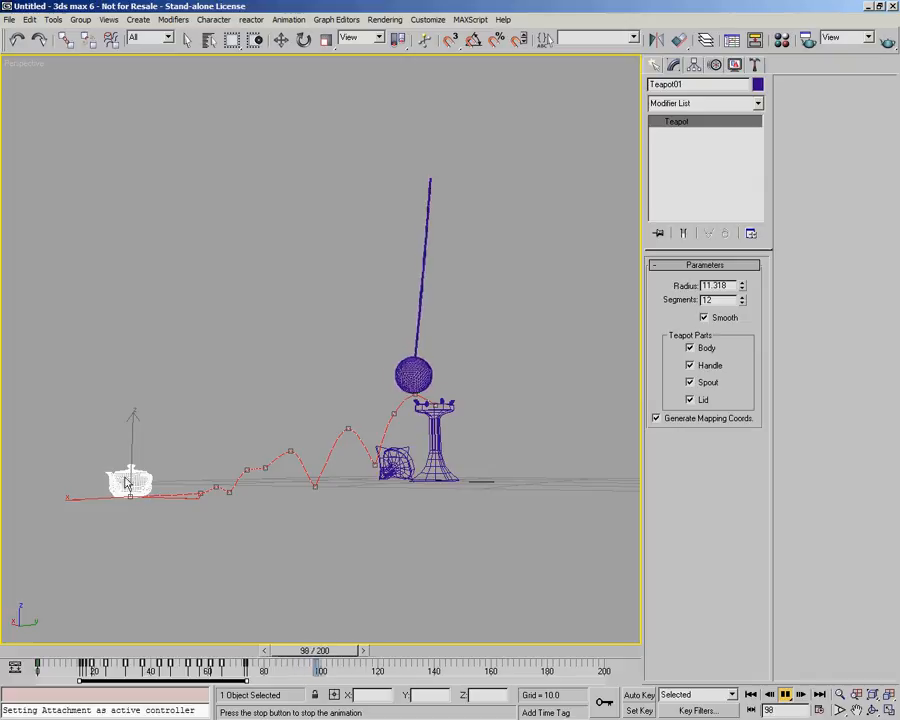
{"action": "left_click", "coordinate": [786, 695]}
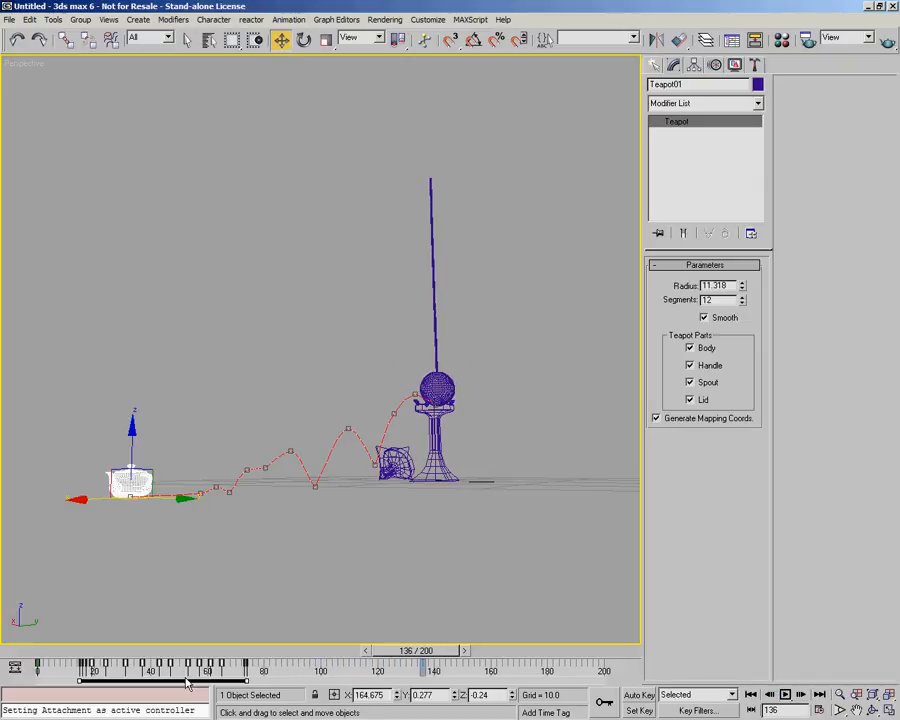
Stretch the teapot's last keys, from about frame 65, to end at about frame 88, then check the playback and hold the scene
{"action": "left_click", "coordinate": [272, 669]}
{"action": "mouse_move", "coordinate": [268, 676]}
{"action": "left_mouse_down"}
{"action": "mouse_move", "coordinate": [217, 676]}
{"action": "mouse_move", "coordinate": [283, 682]}
{"action": "left_mouse_up"}
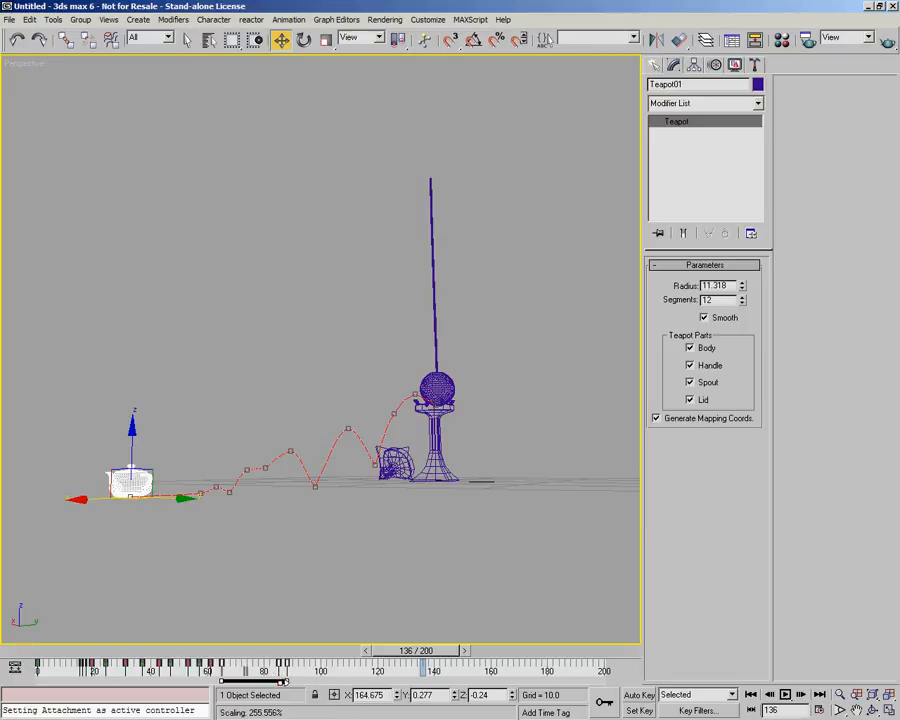
{"action": "left_click_drag", "start_coordinate": [414, 650], "coordinate": [25, 642]}
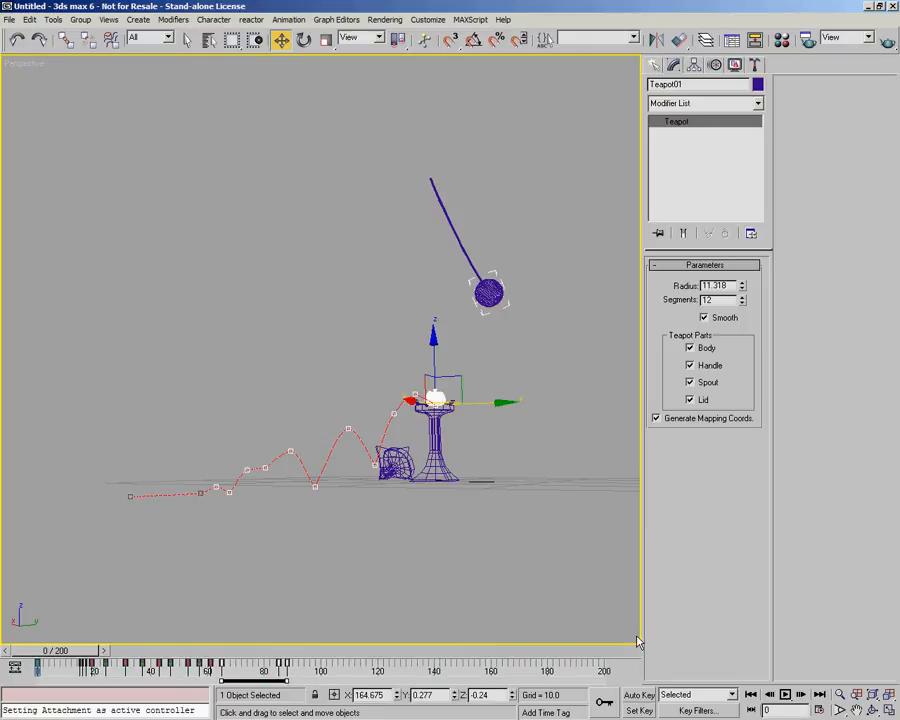
{"action": "left_click", "coordinate": [786, 695]}
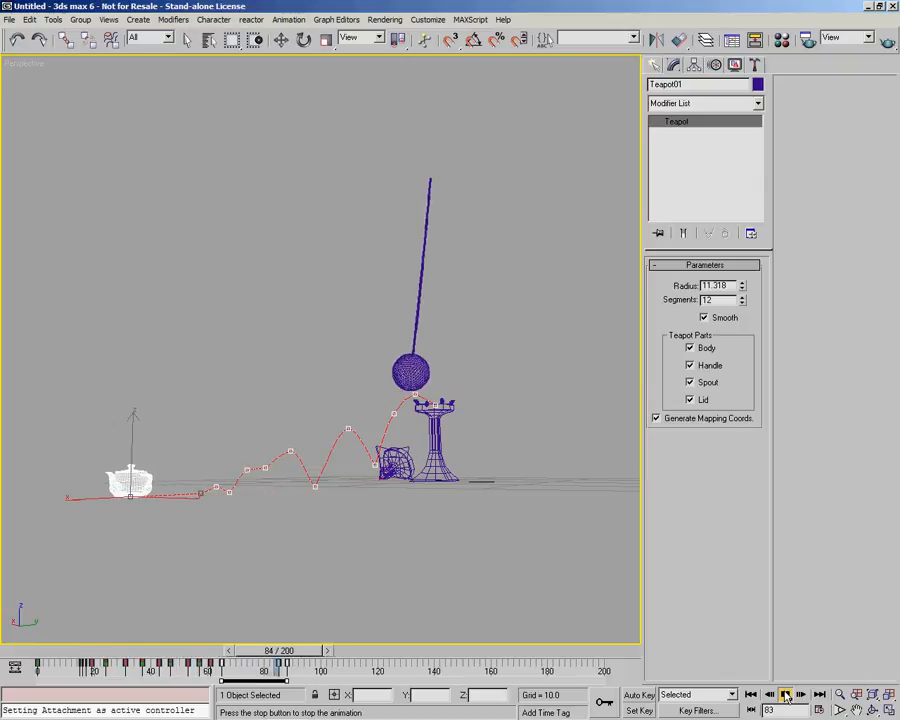
{"action": "left_click", "coordinate": [238, 195]}
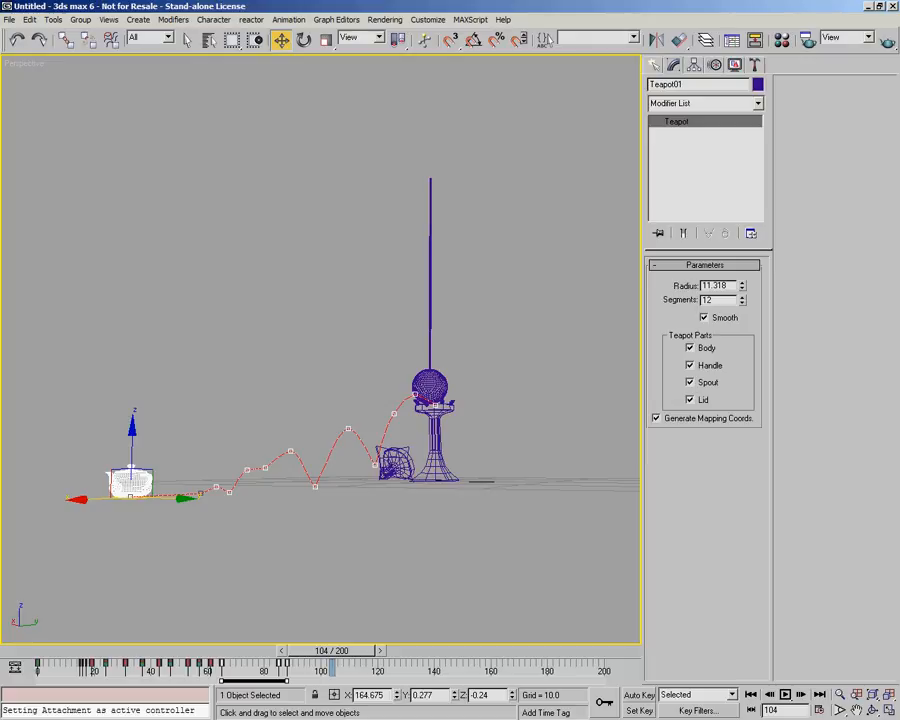
{"action": "key", "text": "ctrl+alt+h"}
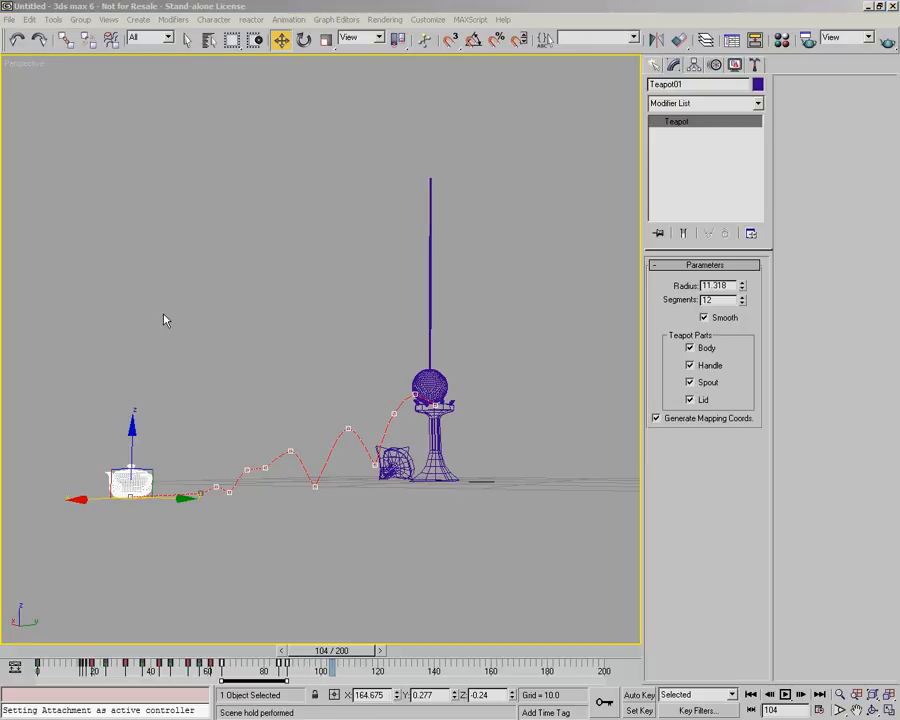